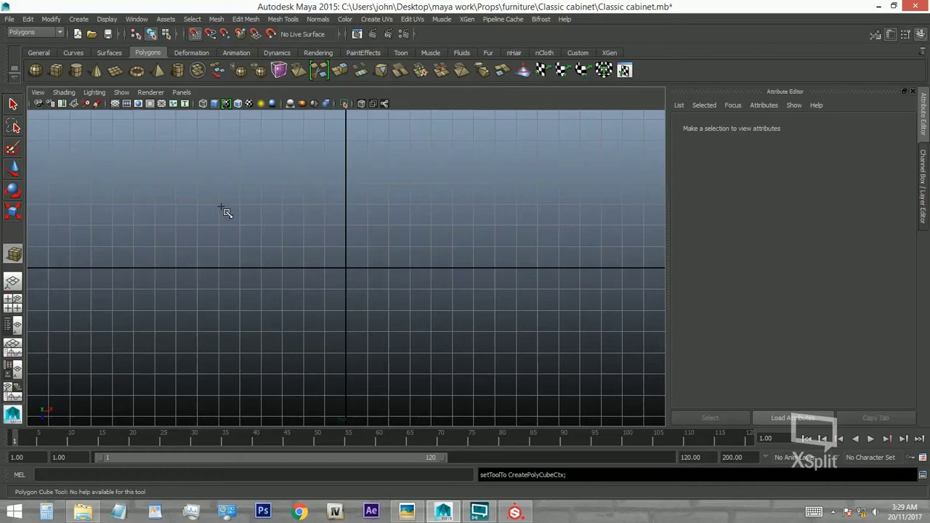
Draw a long rectangular polygon box, pCube1, on the grid.
{"action": "left_click_drag", "start_coordinate": [232, 327], "coordinate": [513, 322]}
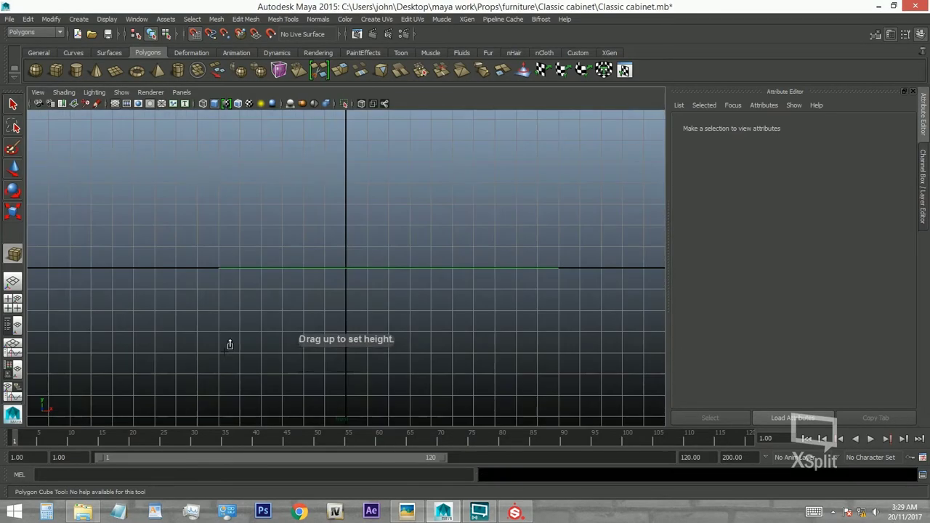
{"action": "left_click_drag", "start_coordinate": [232, 340], "coordinate": [342, 224]}
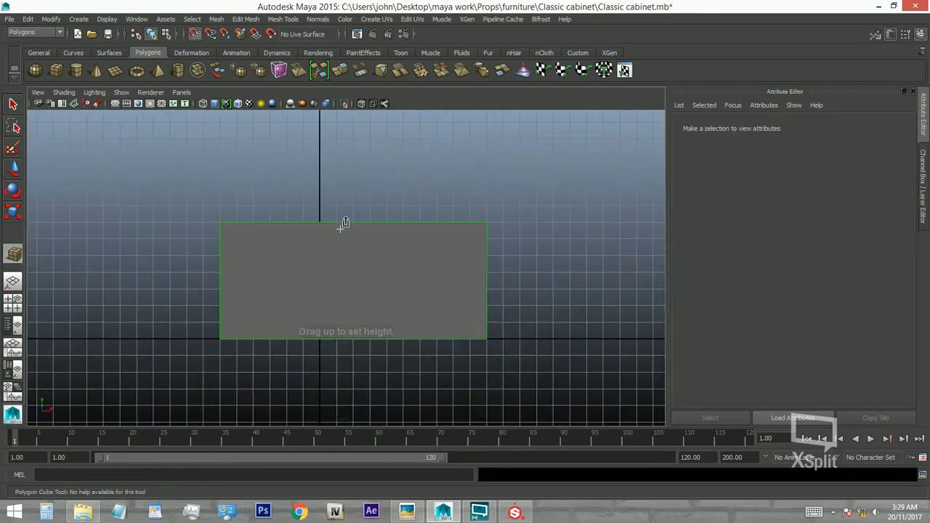
{"action": "mouse_move", "coordinate": [492, 212]}
{"action": "left_mouse_down", "text": "alt"}
{"action": "mouse_move", "coordinate": [415, 249]}
{"action": "mouse_move", "coordinate": [400, 203]}
{"action": "left_mouse_up", "text": "alt"}
Set the box's Translate X and Y to 0 to centre it at the origin.
{"action": "left_click", "coordinate": [692, 130]}
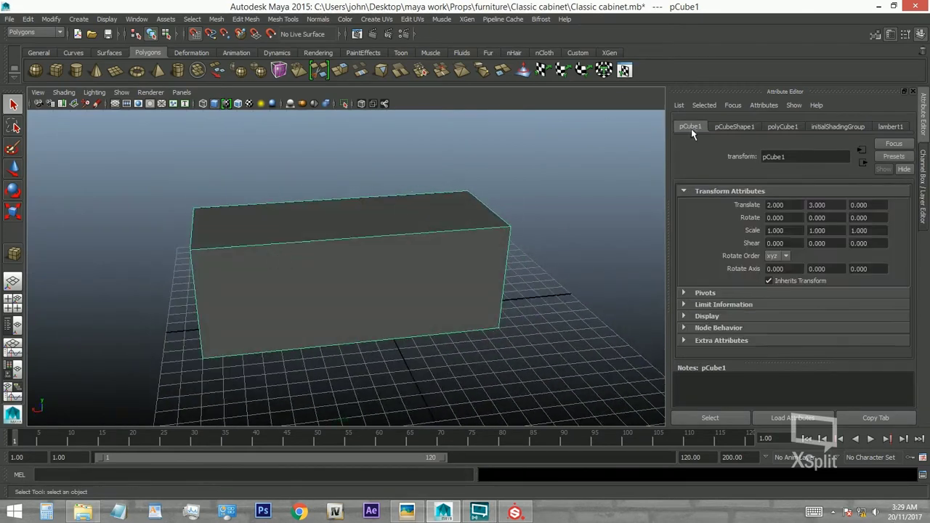
{"action": "type", "text": "0"}
{"action": "key", "text": "Tab"}
{"action": "type", "text": "0"}
{"action": "key", "text": "Return"}
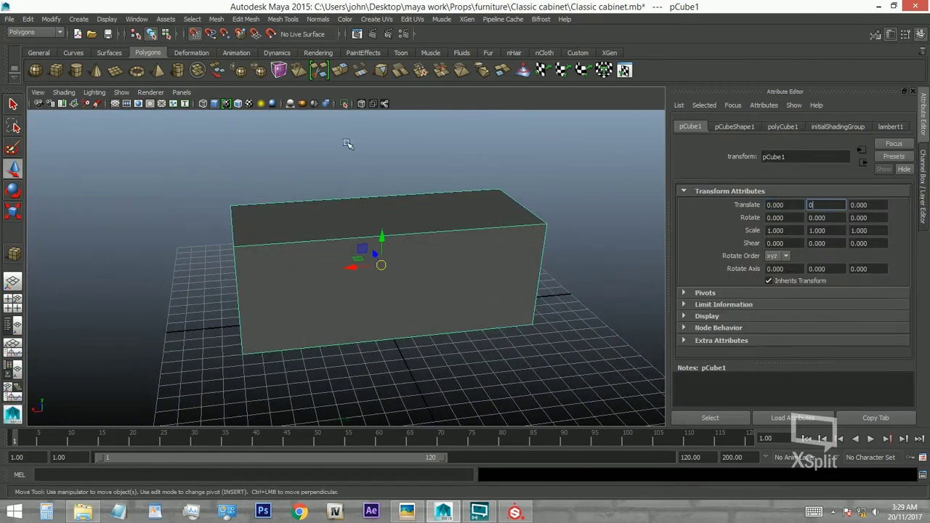
{"action": "left_click", "coordinate": [514, 253]}
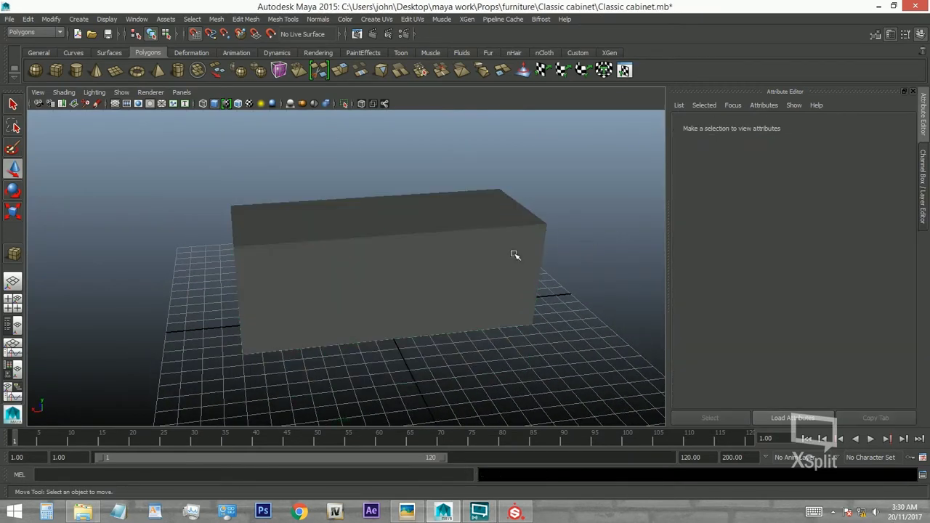
{"action": "mouse_move", "coordinate": [514, 253]}
{"action": "left_mouse_down", "text": "alt"}
{"action": "mouse_move", "coordinate": [527, 257]}
{"action": "mouse_move", "coordinate": [250, 124]}
{"action": "mouse_move", "coordinate": [259, 255]}
{"action": "mouse_move", "coordinate": [332, 242]}
{"action": "mouse_move", "coordinate": [303, 238]}
{"action": "left_mouse_up", "text": "alt"}
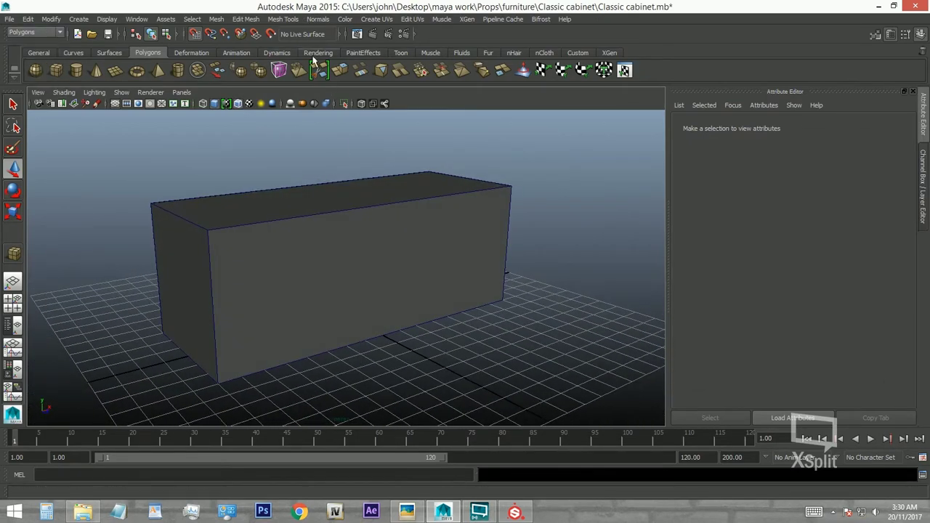
Select the box's front vertical corner edge after glancing at the reference photo.
{"action": "left_click", "coordinate": [579, 56]}
{"action": "left_click_drag", "start_coordinate": [397, 225], "coordinate": [348, 233], "text": "alt"}
{"action": "left_click", "coordinate": [411, 511]}
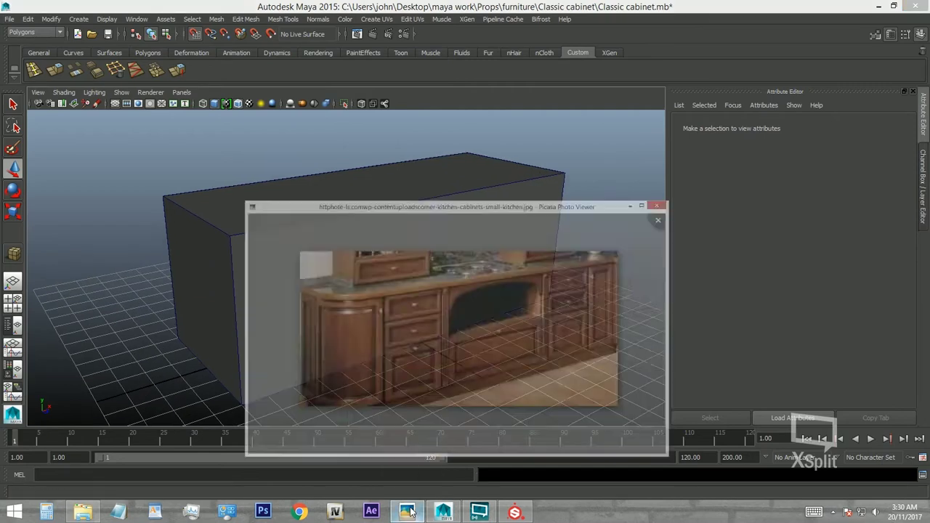
{"action": "left_click", "coordinate": [410, 511]}
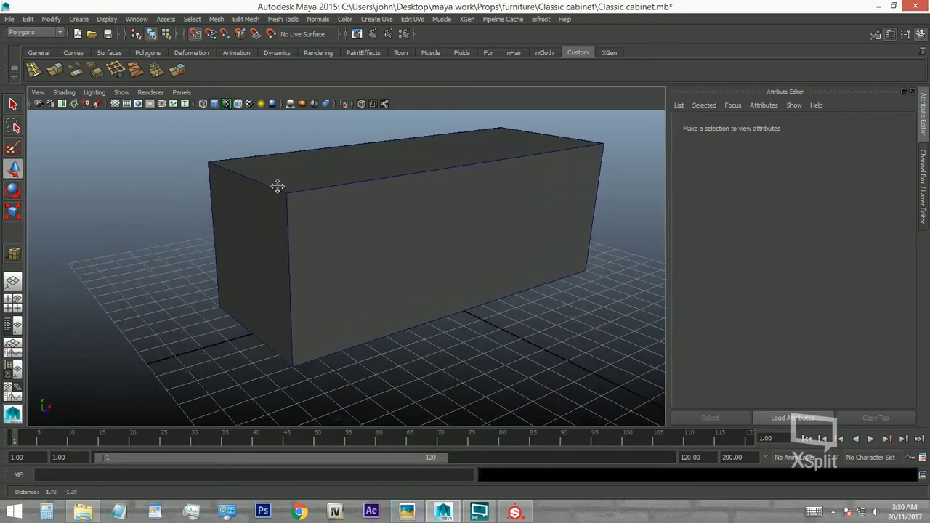
{"action": "right_click_drag", "start_coordinate": [353, 201], "coordinate": [293, 221]}
{"action": "left_click", "coordinate": [293, 219]}
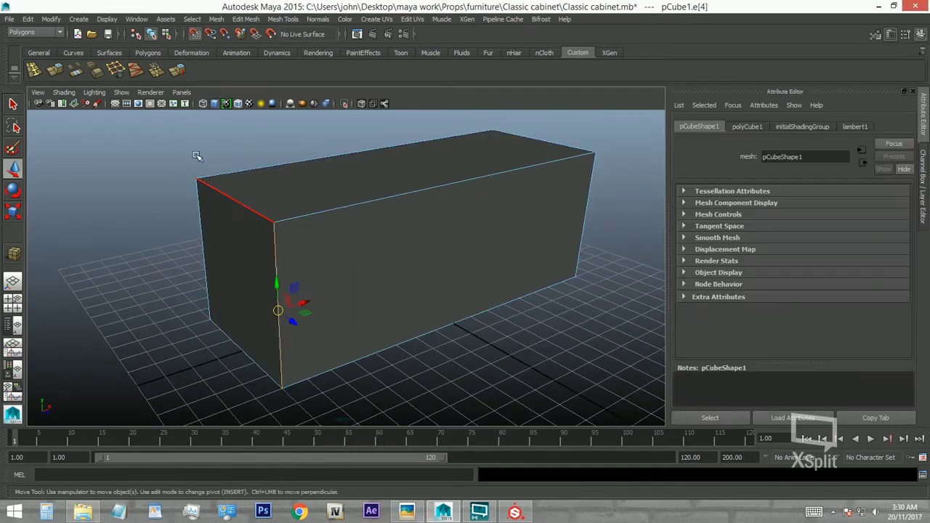
Bevel the corner edge with 5 segments at fraction 0.540, then view the reference photo.
{"action": "left_click", "coordinate": [75, 70]}
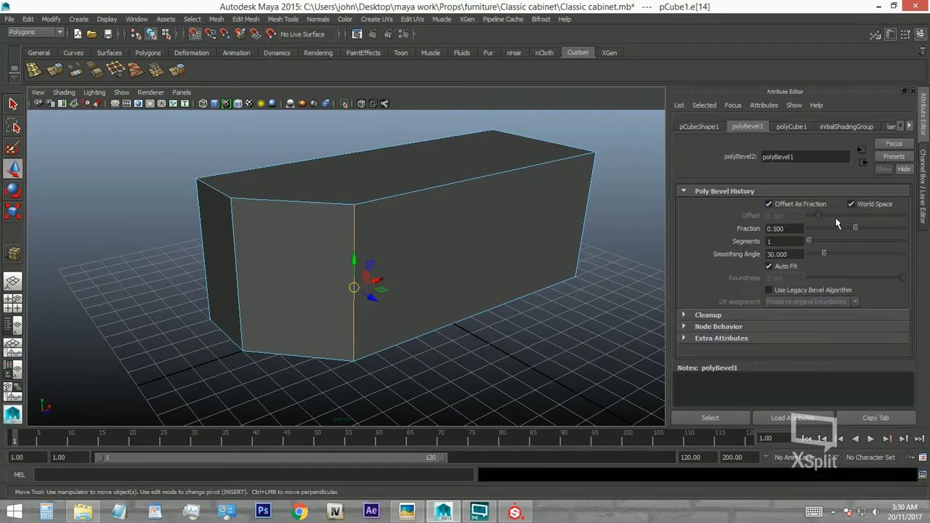
{"action": "left_click_drag", "start_coordinate": [855, 230], "coordinate": [825, 244]}
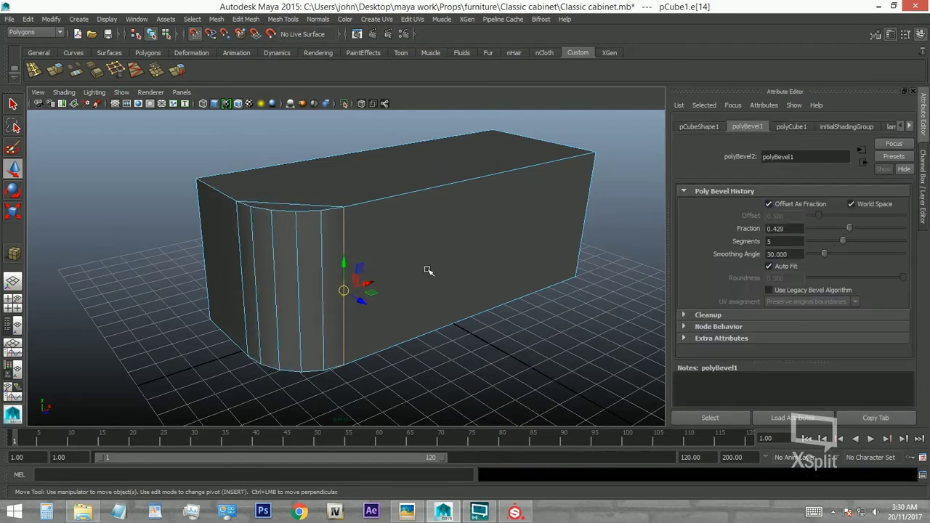
{"action": "mouse_move", "coordinate": [428, 270]}
{"action": "left_mouse_down", "text": "alt"}
{"action": "mouse_move", "coordinate": [467, 270]}
{"action": "mouse_move", "coordinate": [451, 273]}
{"action": "left_mouse_up", "text": "alt"}
{"action": "left_click_drag", "start_coordinate": [849, 231], "coordinate": [858, 229]}
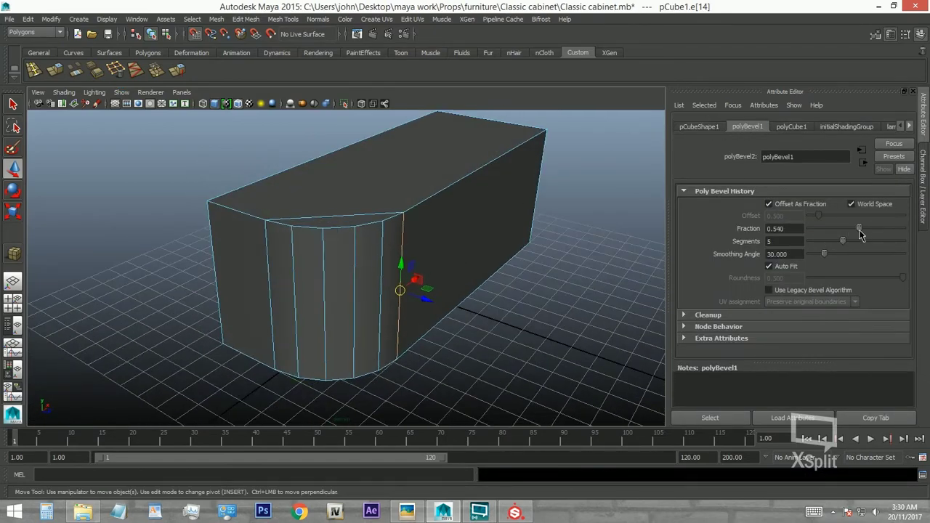
{"action": "mouse_move", "coordinate": [342, 167]}
{"action": "left_mouse_down", "text": "alt"}
{"action": "mouse_move", "coordinate": [368, 166]}
{"action": "mouse_move", "coordinate": [487, 224]}
{"action": "left_mouse_up", "text": "alt"}
{"action": "left_click", "coordinate": [527, 291]}
{"action": "mouse_move", "coordinate": [526, 291]}
{"action": "left_mouse_down", "text": "alt"}
{"action": "mouse_move", "coordinate": [479, 230]}
{"action": "mouse_move", "coordinate": [448, 251]}
{"action": "mouse_move", "coordinate": [368, 233]}
{"action": "mouse_move", "coordinate": [456, 227]}
{"action": "mouse_move", "coordinate": [430, 259]}
{"action": "mouse_move", "coordinate": [381, 259]}
{"action": "left_mouse_up", "text": "alt"}
{"action": "key", "text": "alt+Tab"}
{"action": "key", "text": "alt+Tab"}
{"action": "left_click", "coordinate": [407, 514]}
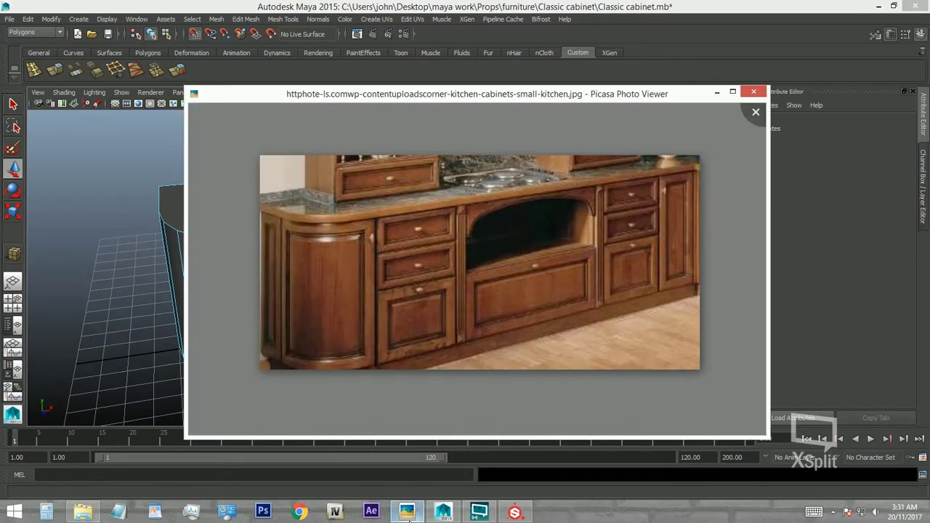
Connect a new vertical edge across the box's top and front, then scale and move it.
{"action": "left_click", "coordinate": [408, 515]}
{"action": "left_click", "coordinate": [374, 329]}
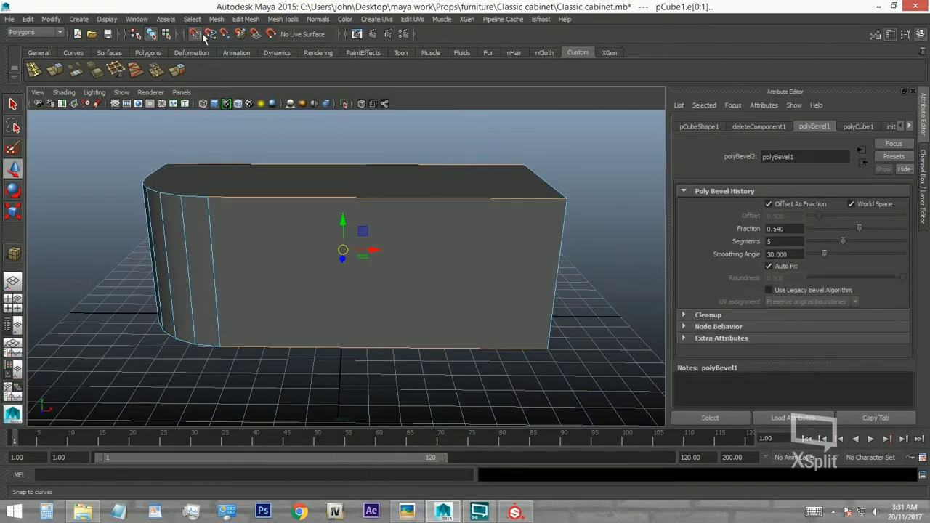
{"action": "left_click", "coordinate": [138, 70]}
{"action": "key", "text": "r"}
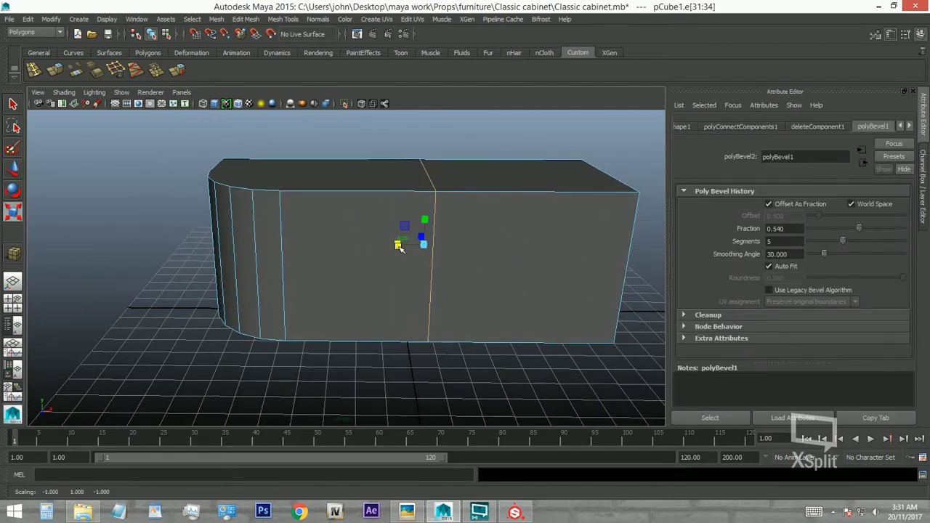
{"action": "mouse_move", "coordinate": [479, 260]}
{"action": "left_mouse_down", "text": "alt"}
{"action": "mouse_move", "coordinate": [496, 249]}
{"action": "mouse_move", "coordinate": [374, 218]}
{"action": "mouse_move", "coordinate": [415, 379]}
{"action": "left_mouse_up", "text": "alt"}
{"action": "key", "text": "w"}
Compare the divided box against the reference photo and switch to face selection.
{"action": "left_click", "coordinate": [407, 515]}
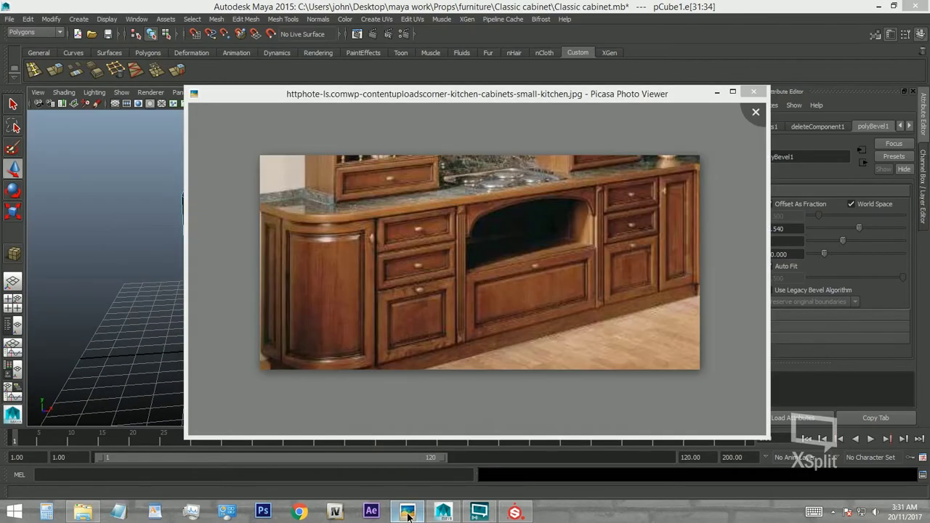
{"action": "left_click", "coordinate": [408, 514]}
{"action": "mouse_move", "coordinate": [395, 262]}
{"action": "left_mouse_down", "text": "alt"}
{"action": "mouse_move", "coordinate": [546, 257]}
{"action": "mouse_move", "coordinate": [276, 247]}
{"action": "mouse_move", "coordinate": [394, 261]}
{"action": "mouse_move", "coordinate": [396, 291]}
{"action": "left_mouse_up", "text": "alt"}
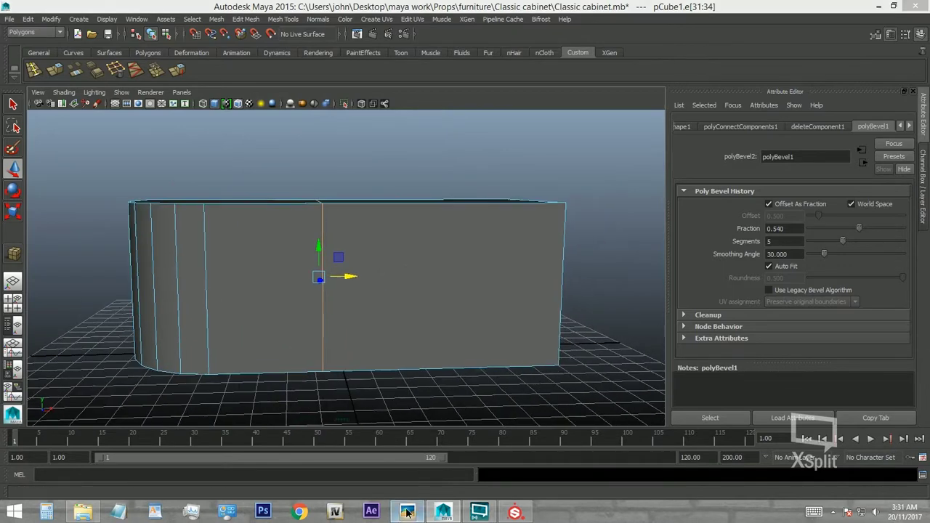
{"action": "left_click", "coordinate": [408, 513]}
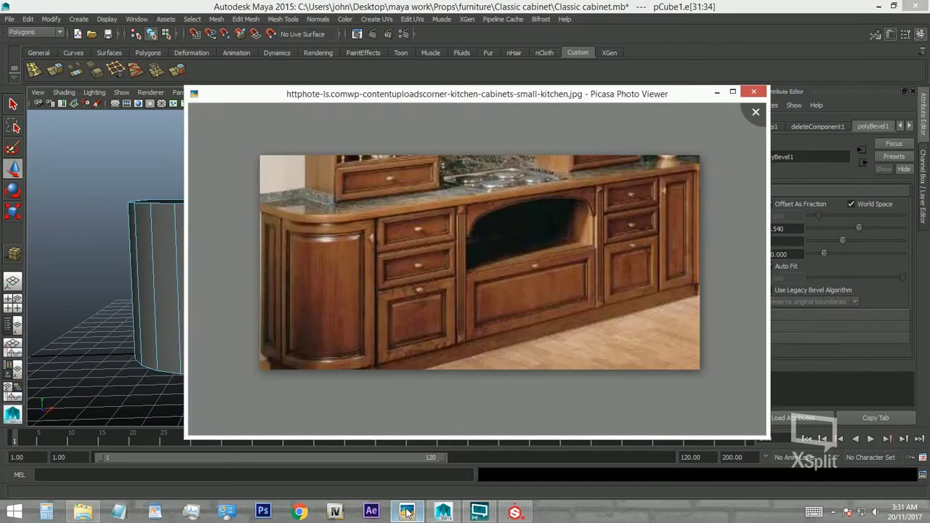
{"action": "left_click", "coordinate": [408, 514]}
{"action": "mouse_move", "coordinate": [425, 356]}
{"action": "left_mouse_down", "text": "alt"}
{"action": "mouse_move", "coordinate": [392, 349]}
{"action": "mouse_move", "coordinate": [334, 265]}
{"action": "left_mouse_up", "text": "alt"}
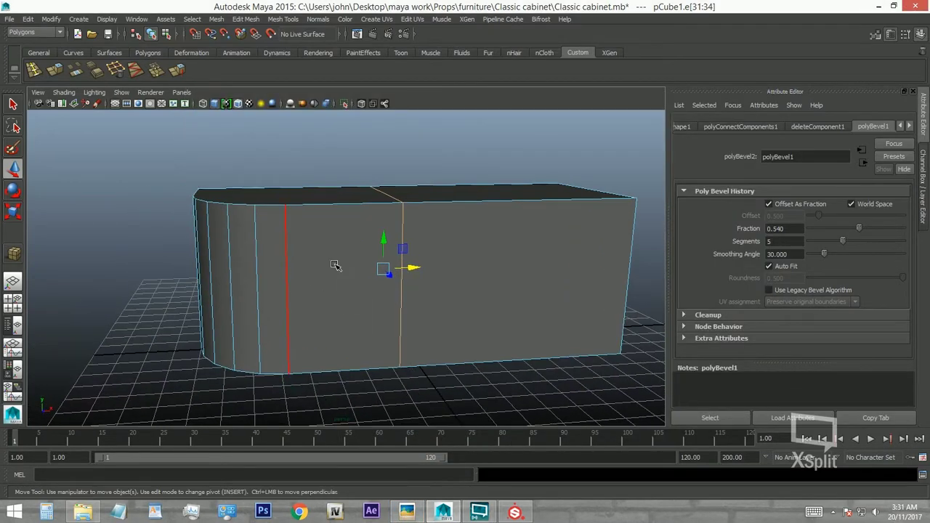
{"action": "key", "text": "F11"}
Extrude the front face beside the rounded corner with an offset to inset it.
{"action": "left_click", "coordinate": [300, 270]}
{"action": "key", "text": "f"}
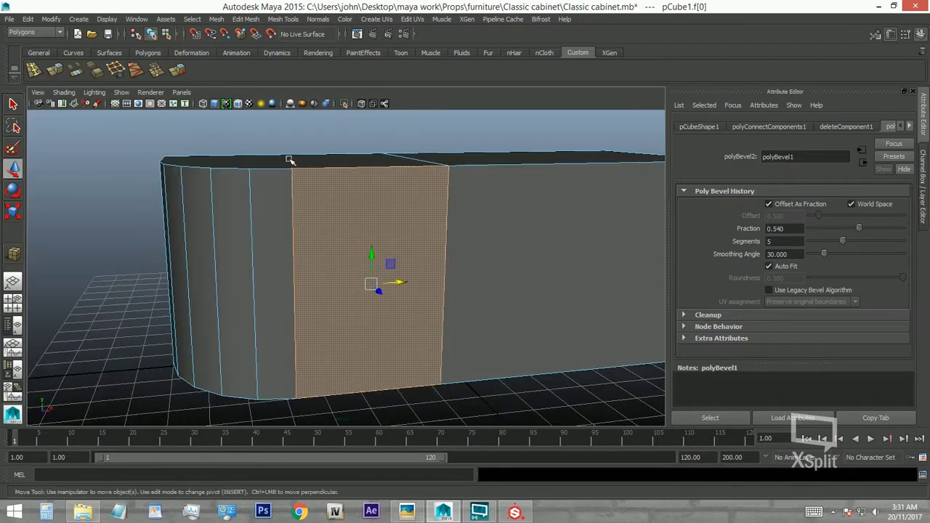
{"action": "key", "text": "ctrl+e"}
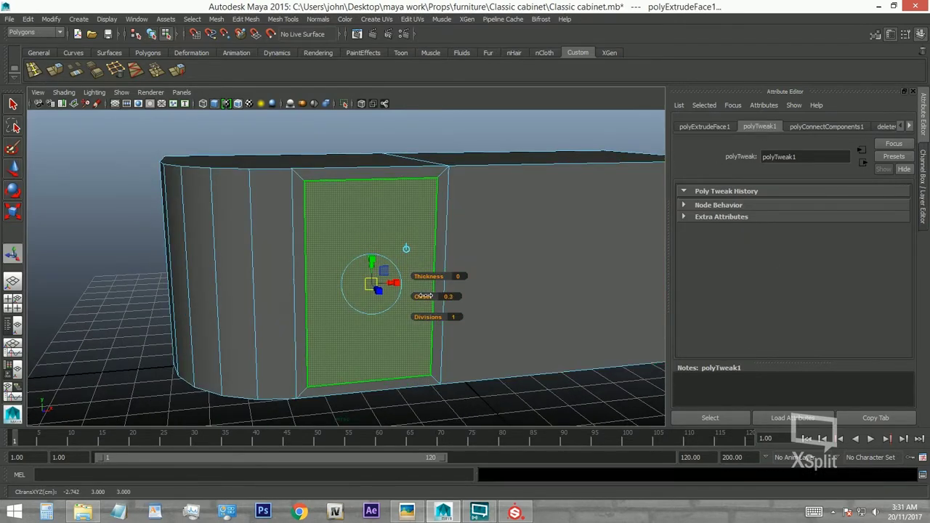
{"action": "left_click", "coordinate": [408, 515]}
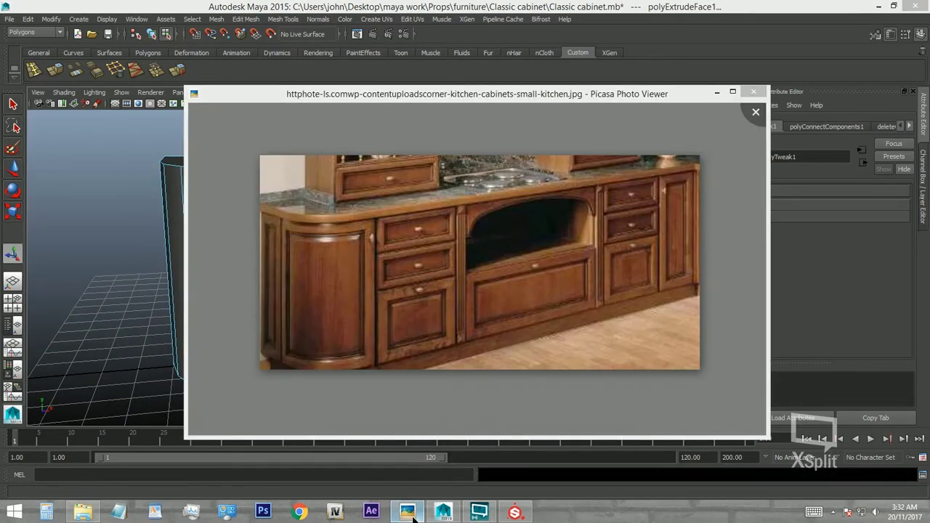
{"action": "left_click", "coordinate": [407, 514]}
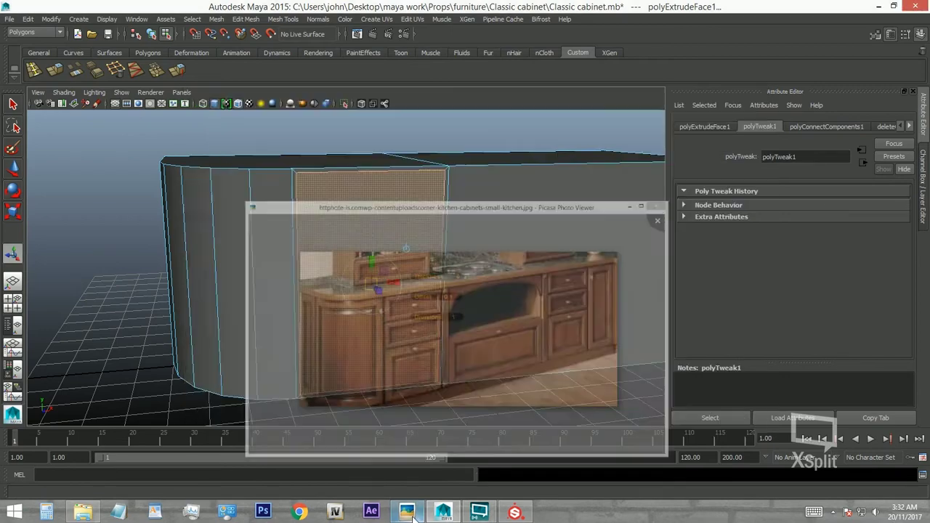
{"action": "scroll", "coordinate": [405, 332], "scroll_direction": "up", "scroll_amount": 3}
{"action": "scroll", "coordinate": [438, 353], "scroll_direction": "up", "scroll_amount": 3}
{"action": "scroll", "coordinate": [364, 286], "scroll_direction": "up", "scroll_amount": 2}
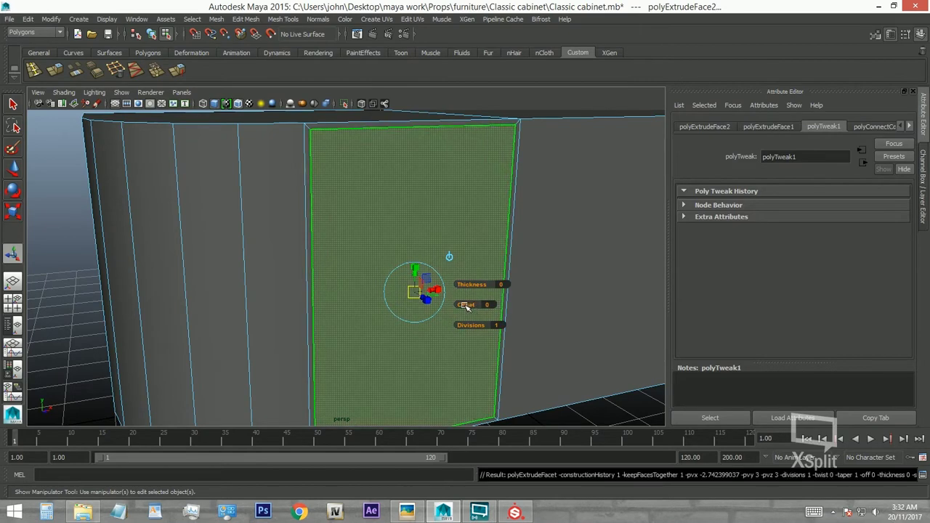
Extrude the door panel face again and push it inward to recess it, then view the reference.
{"action": "mouse_move", "coordinate": [353, 239]}
{"action": "left_mouse_down", "text": "alt"}
{"action": "mouse_move", "coordinate": [332, 187]}
{"action": "mouse_move", "coordinate": [409, 247]}
{"action": "left_mouse_up", "text": "alt"}
{"action": "double_click", "coordinate": [336, 167]}
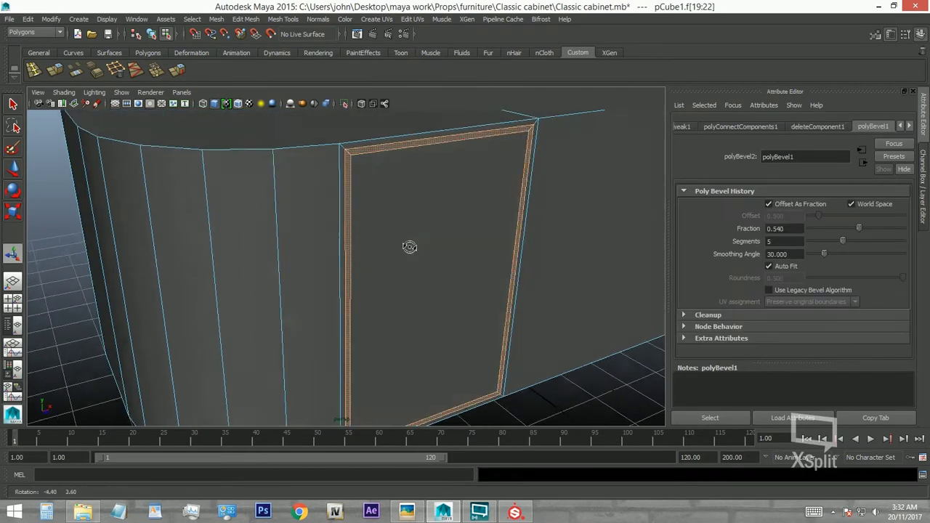
{"action": "left_click", "coordinate": [411, 248]}
{"action": "key", "text": "ctrl+e"}
{"action": "mouse_move", "coordinate": [441, 294]}
{"action": "left_mouse_down"}
{"action": "mouse_move", "coordinate": [451, 305]}
{"action": "mouse_move", "coordinate": [438, 247]}
{"action": "mouse_move", "coordinate": [424, 309]}
{"action": "mouse_move", "coordinate": [400, 269]}
{"action": "left_mouse_up"}
{"action": "key", "text": "w"}
{"action": "key", "text": "F8"}
{"action": "mouse_move", "coordinate": [367, 214]}
{"action": "right_mouse_down", "text": "alt"}
{"action": "mouse_move", "coordinate": [333, 269]}
{"action": "mouse_move", "coordinate": [363, 326]}
{"action": "right_mouse_up", "text": "alt"}
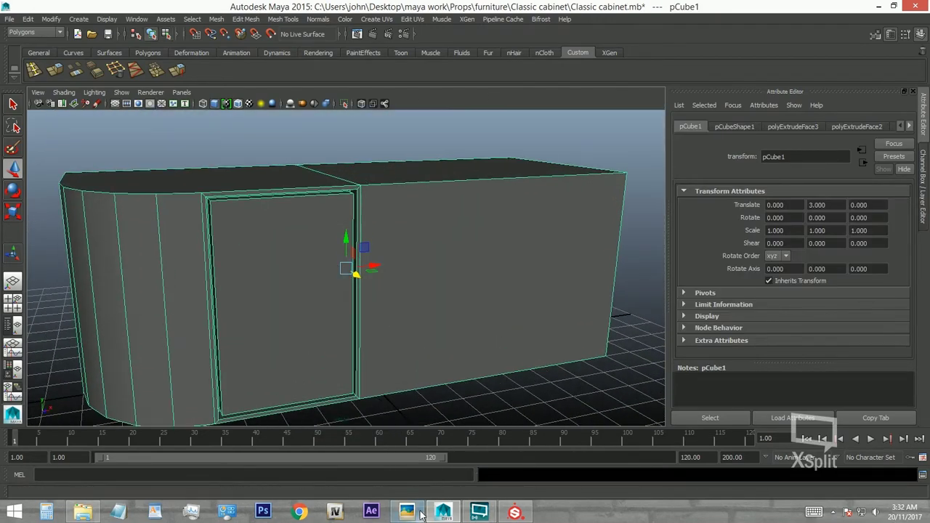
{"action": "left_click", "coordinate": [407, 512]}
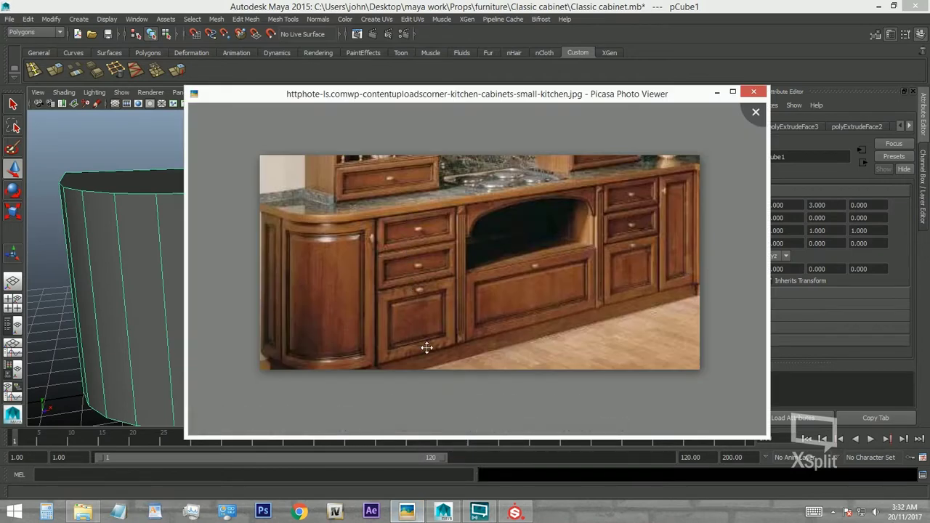
{"action": "key", "text": "Escape"}
{"action": "middle_click_drag", "start_coordinate": [217, 160], "coordinate": [303, 196], "text": "alt"}
{"action": "double_click", "coordinate": [32, 71]}
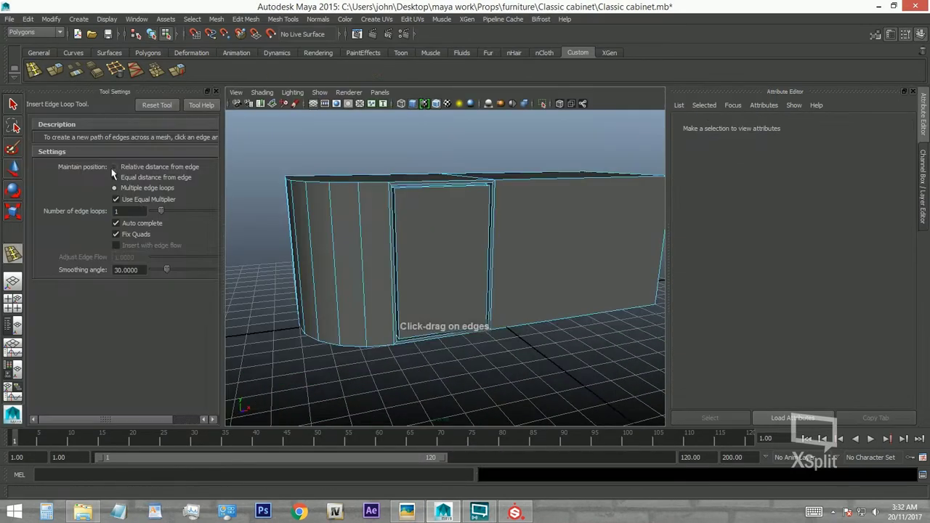
{"action": "left_click", "coordinate": [215, 91]}
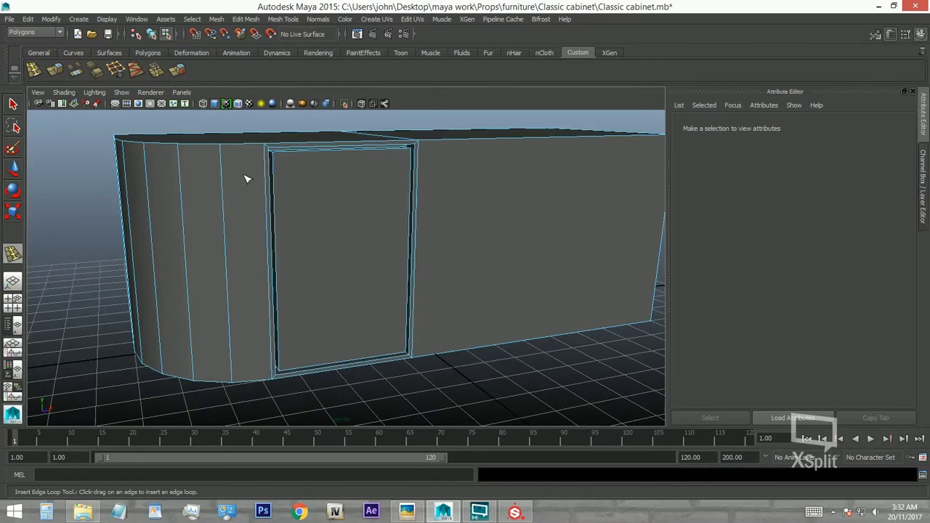
{"action": "left_click", "coordinate": [276, 258]}
{"action": "left_click_drag", "start_coordinate": [279, 260], "coordinate": [356, 276], "text": "alt"}
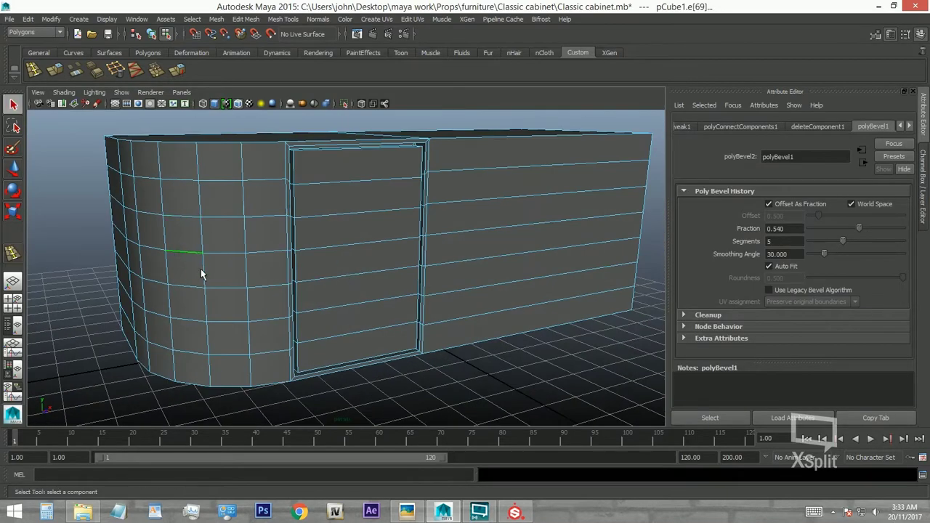
{"action": "left_click_drag", "start_coordinate": [200, 269], "coordinate": [311, 259], "text": "alt"}
{"action": "middle_click_drag", "start_coordinate": [312, 259], "coordinate": [145, 251], "text": "alt"}
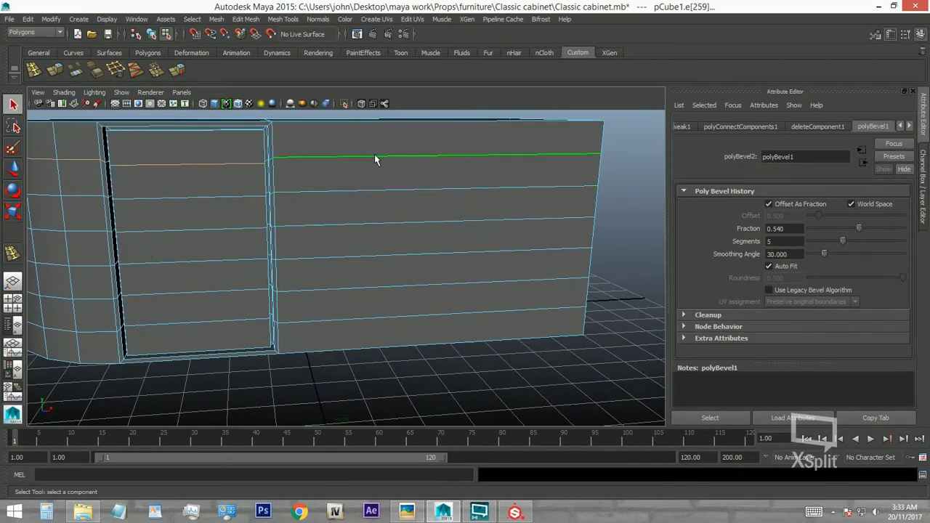
{"action": "double_click", "coordinate": [355, 258], "text": "shift"}
{"action": "left_click", "coordinate": [350, 313]}
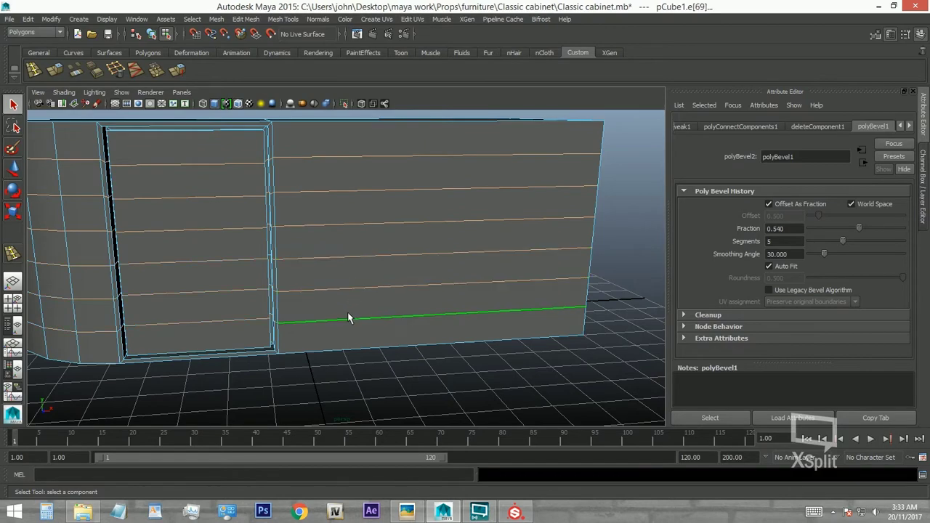
{"action": "left_click_drag", "start_coordinate": [347, 312], "coordinate": [272, 353], "text": "alt"}
{"action": "mouse_move", "coordinate": [330, 281]}
{"action": "left_mouse_down", "text": "alt"}
{"action": "mouse_move", "coordinate": [382, 228]}
{"action": "mouse_move", "coordinate": [507, 240]}
{"action": "mouse_move", "coordinate": [346, 222]}
{"action": "left_mouse_up", "text": "alt"}
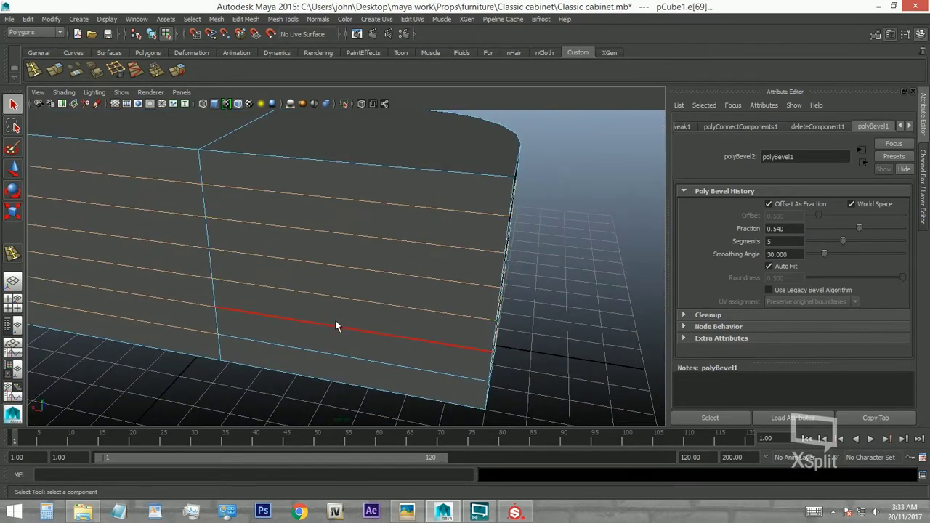
{"action": "mouse_move", "coordinate": [336, 326]}
{"action": "left_mouse_down", "text": "alt"}
{"action": "mouse_move", "coordinate": [400, 271]}
{"action": "mouse_move", "coordinate": [349, 218]}
{"action": "left_mouse_up", "text": "alt"}
{"action": "key", "text": "t"}
Delete three surplus horizontal edge loops from the door front.
{"action": "left_click_drag", "start_coordinate": [257, 166], "coordinate": [244, 169], "text": "alt"}
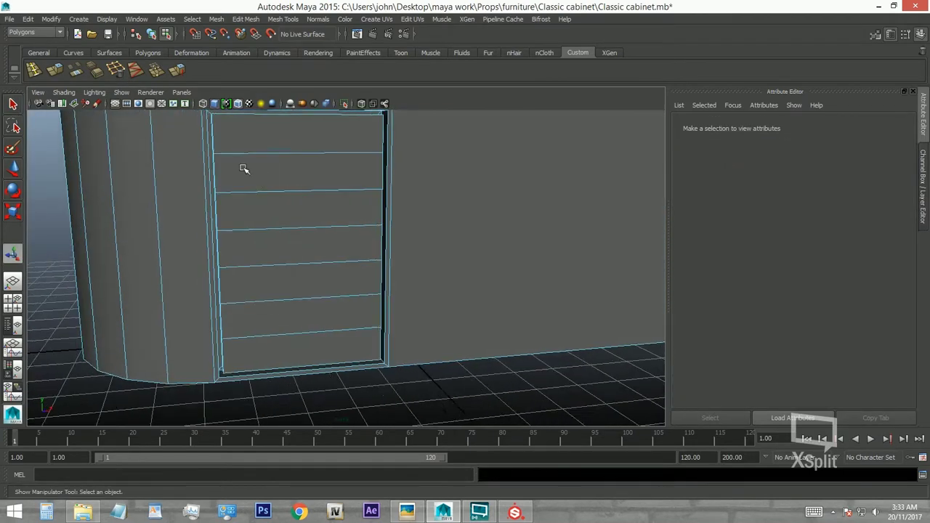
{"action": "scroll", "coordinate": [266, 202], "scroll_direction": "down", "scroll_amount": 3}
{"action": "left_click", "coordinate": [408, 513]}
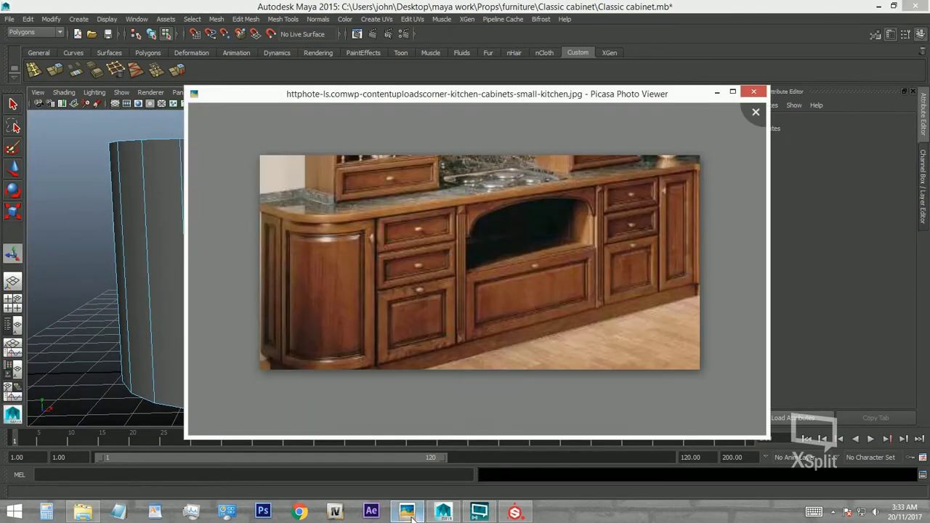
{"action": "left_click", "coordinate": [408, 513]}
{"action": "left_click", "coordinate": [312, 228]}
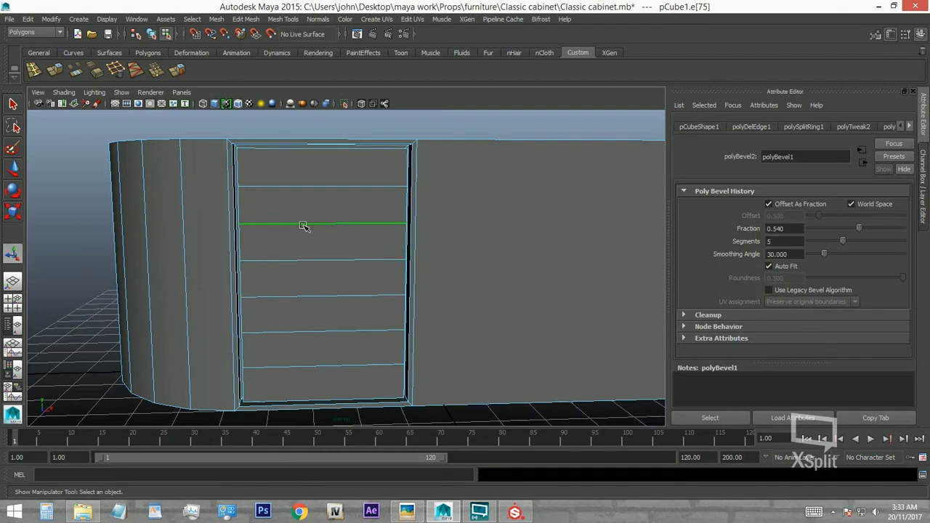
{"action": "left_click", "coordinate": [305, 291], "text": "shift"}
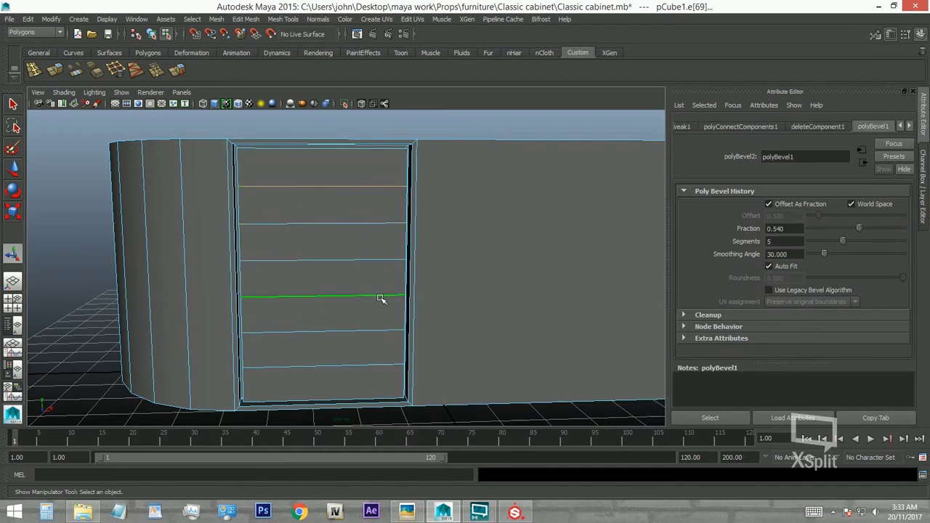
{"action": "left_click", "coordinate": [319, 259], "text": "shift"}
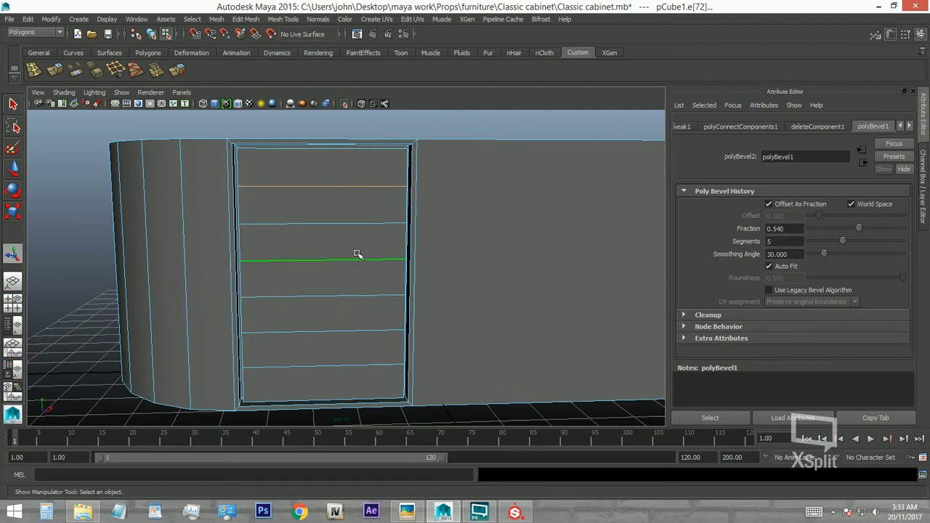
{"action": "key", "text": "Delete"}
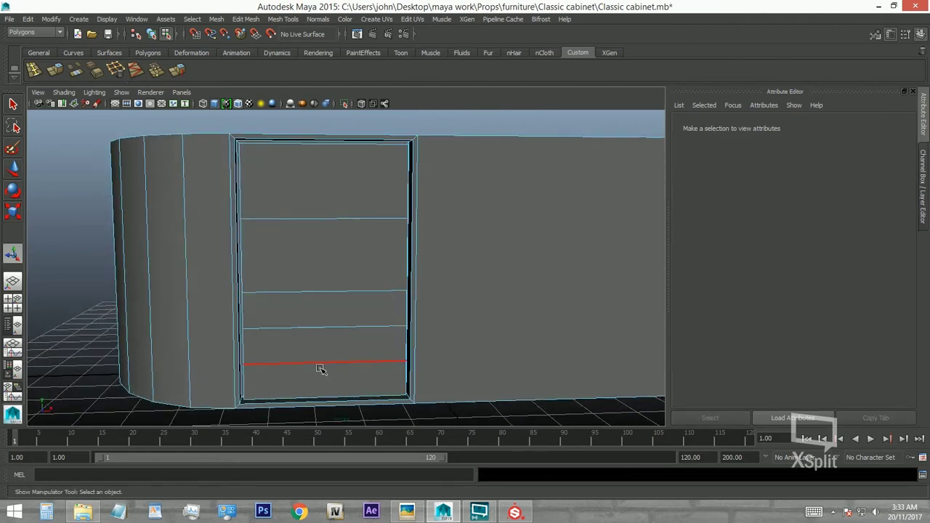
Delete one more lower edge loop, leaving the door split into three sections.
{"action": "left_click", "coordinate": [318, 365]}
{"action": "key", "text": "Delete"}
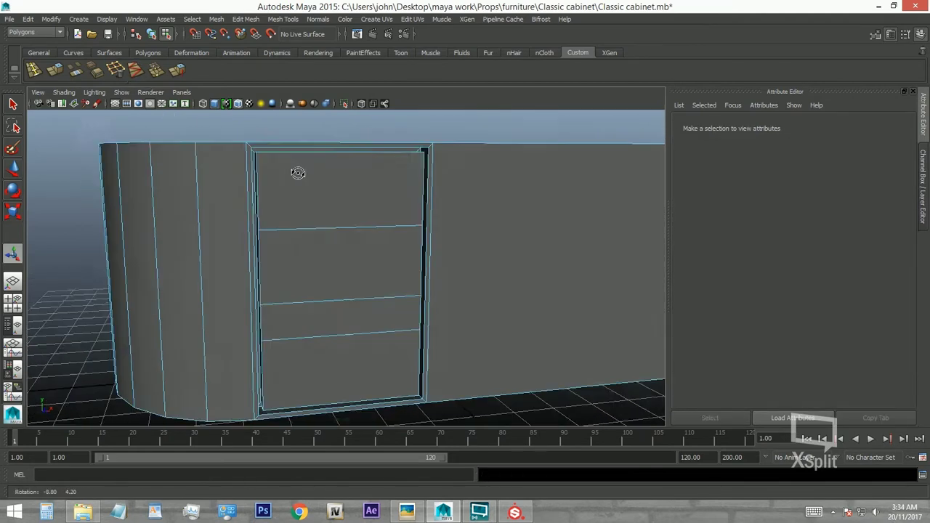
{"action": "left_click_drag", "start_coordinate": [298, 172], "coordinate": [307, 199], "text": "alt"}
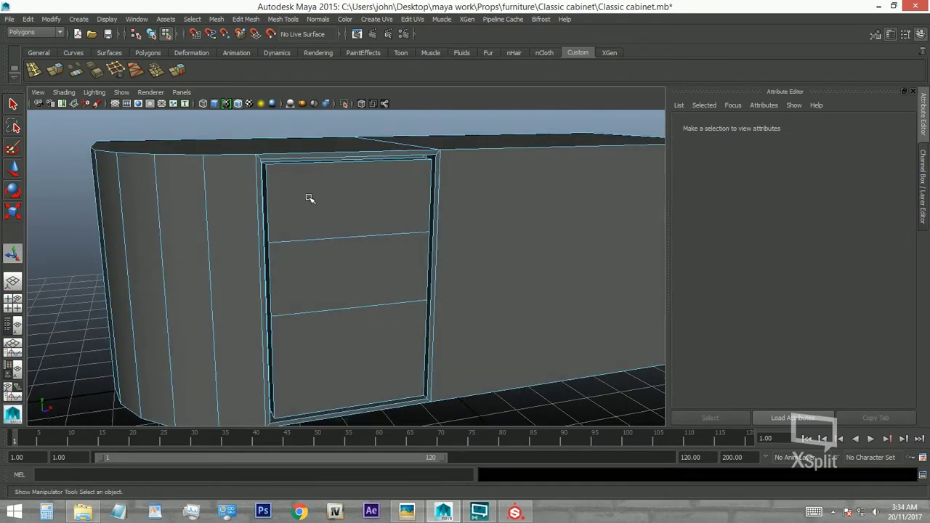
{"action": "left_click", "coordinate": [418, 513]}
Open the Modeling Toolkit and select the three door section faces.
{"action": "left_click", "coordinate": [417, 512]}
{"action": "left_click_drag", "start_coordinate": [305, 266], "coordinate": [313, 271], "text": "alt"}
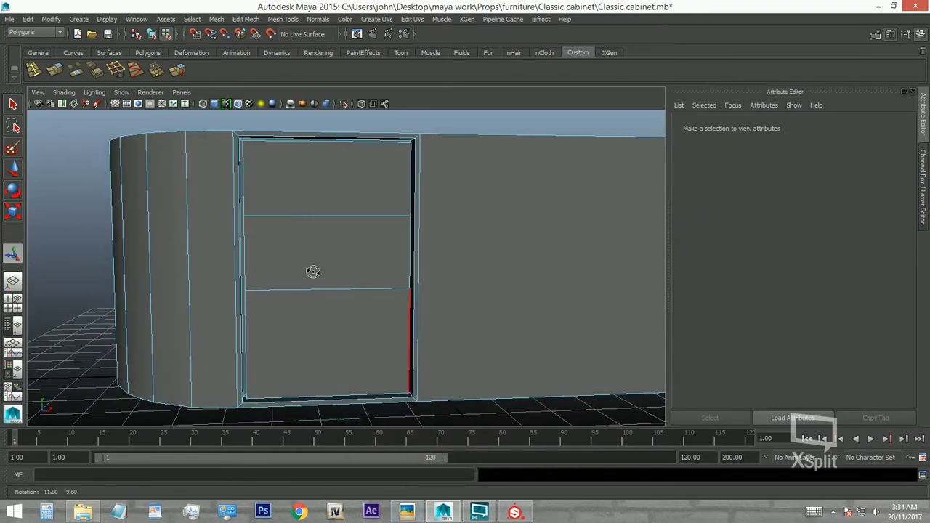
{"action": "right_click_drag", "start_coordinate": [314, 216], "coordinate": [307, 141]}
{"action": "left_click", "coordinate": [327, 174]}
{"action": "left_click", "coordinate": [322, 259], "text": "shift"}
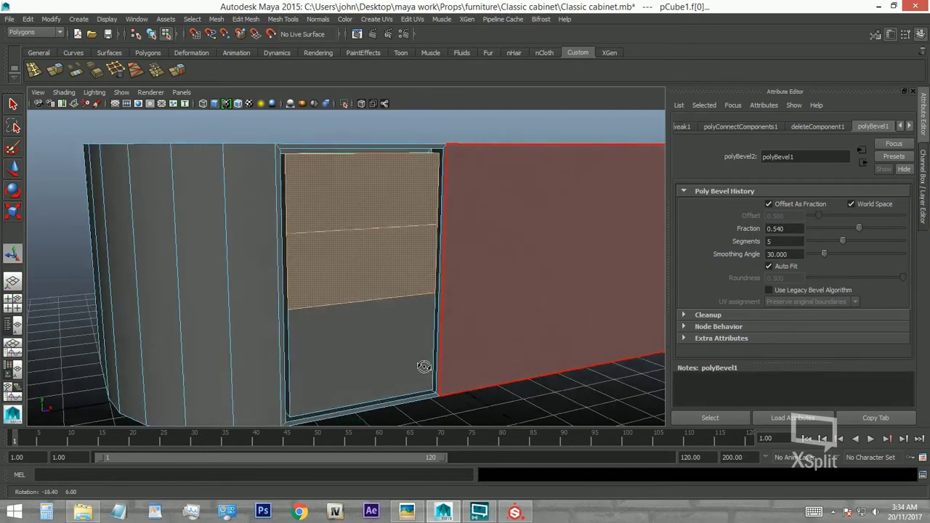
{"action": "mouse_move", "coordinate": [322, 260]}
{"action": "left_mouse_down", "text": "alt"}
{"action": "mouse_move", "coordinate": [431, 371]}
{"action": "mouse_move", "coordinate": [366, 364]}
{"action": "left_mouse_up", "text": "alt"}
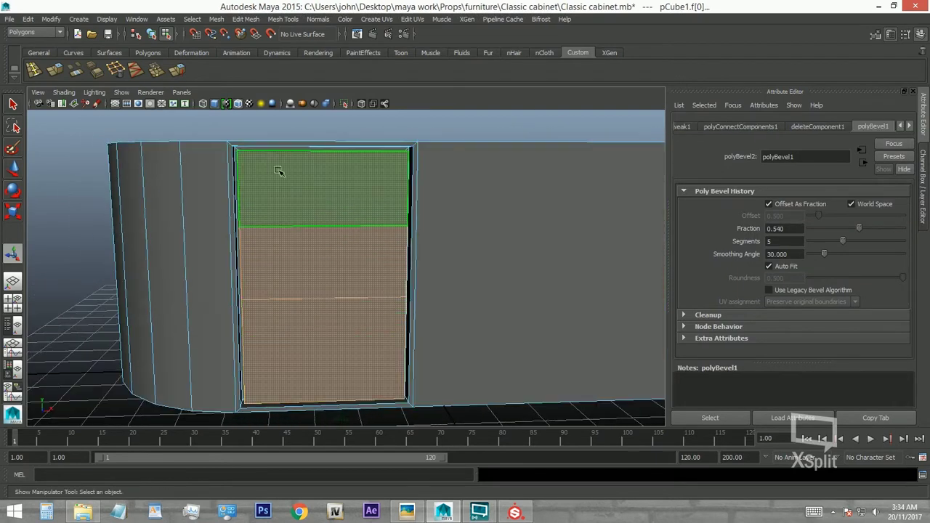
{"action": "key", "text": "F8"}
{"action": "left_click", "coordinate": [178, 73]}
{"action": "double_click", "coordinate": [14, 254]}
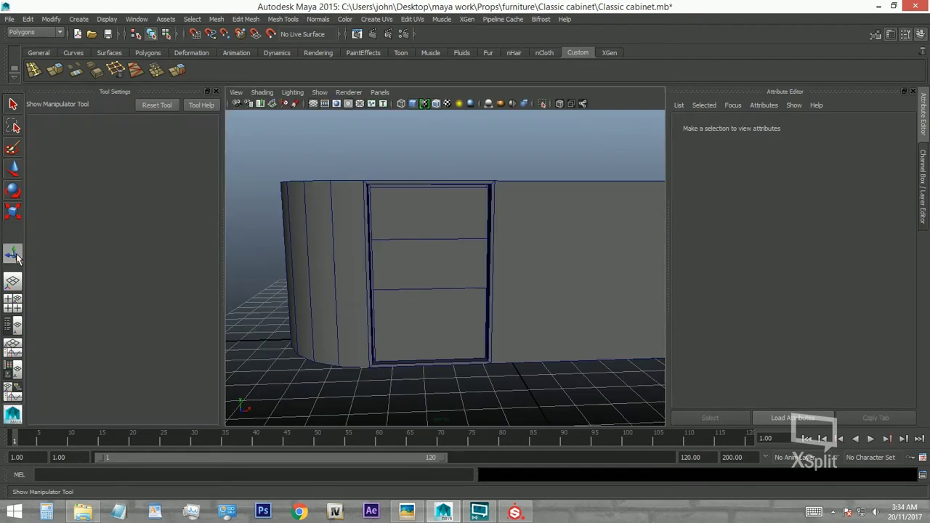
{"action": "left_click", "coordinate": [78, 124]}
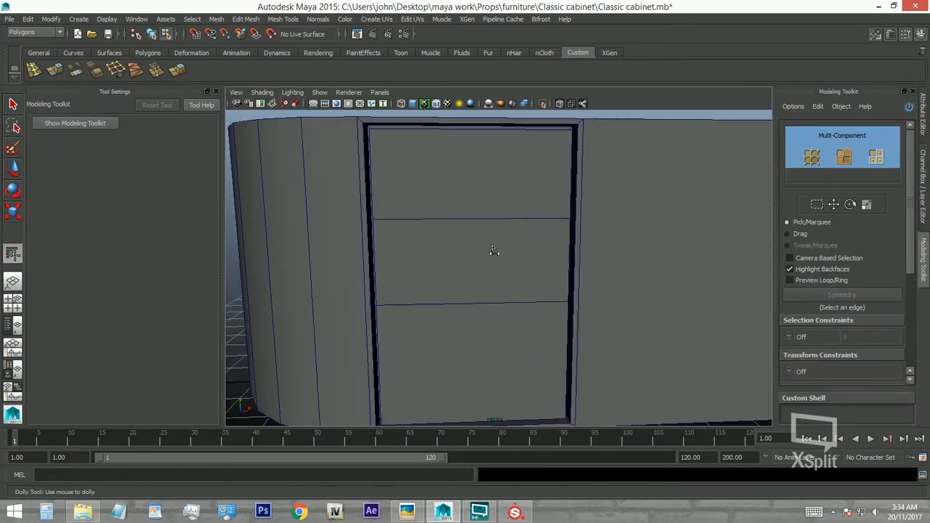
{"action": "left_click", "coordinate": [471, 189], "text": "shift"}
{"action": "left_click", "coordinate": [469, 313], "text": "shift"}
Extrude the three faces with Keep Faces Together off and offset about 0.21.
{"action": "scroll", "coordinate": [894, 218], "scroll_direction": "down", "scroll_amount": 3}
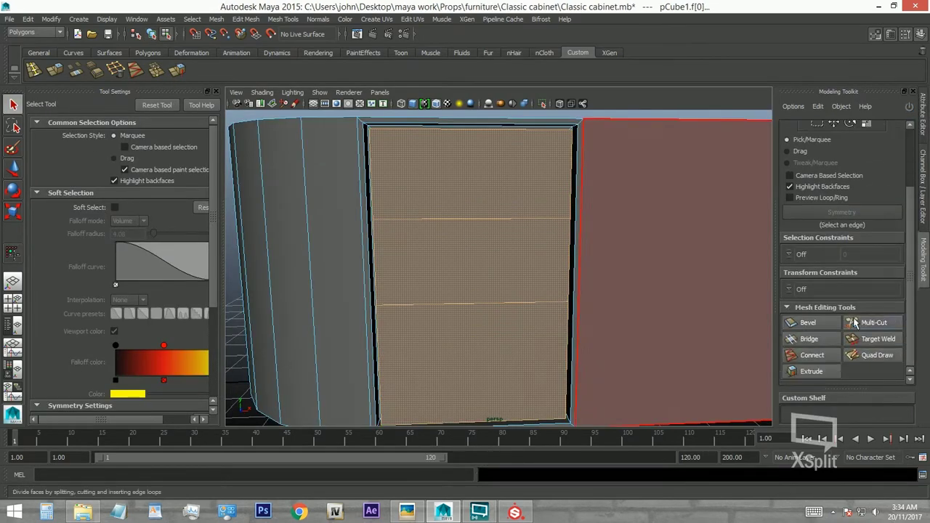
{"action": "left_click", "coordinate": [811, 375]}
{"action": "scroll", "coordinate": [817, 327], "scroll_direction": "down", "scroll_amount": 2}
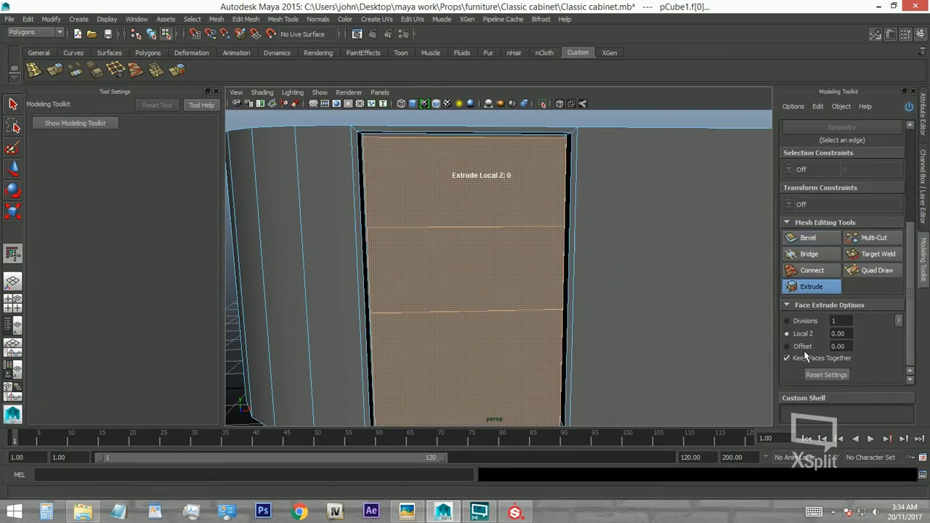
{"action": "scroll", "coordinate": [593, 334], "scroll_direction": "down", "scroll_amount": 1}
{"action": "left_click", "coordinate": [796, 358]}
{"action": "left_click_drag", "start_coordinate": [757, 288], "coordinate": [656, 274]}
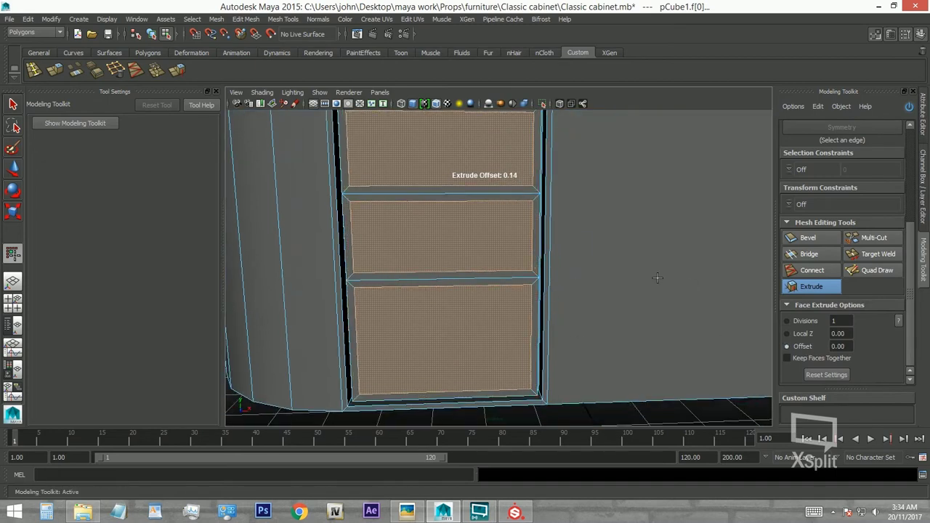
{"action": "left_click", "coordinate": [415, 516]}
{"action": "left_click", "coordinate": [602, 241]}
{"action": "mouse_move", "coordinate": [602, 240]}
{"action": "left_mouse_down"}
{"action": "mouse_move", "coordinate": [651, 237]}
{"action": "mouse_move", "coordinate": [535, 245]}
{"action": "left_mouse_up"}
Select the three panel faces and repeat the extrude, undoing the unwanted extra inset.
{"action": "left_click", "coordinate": [407, 511]}
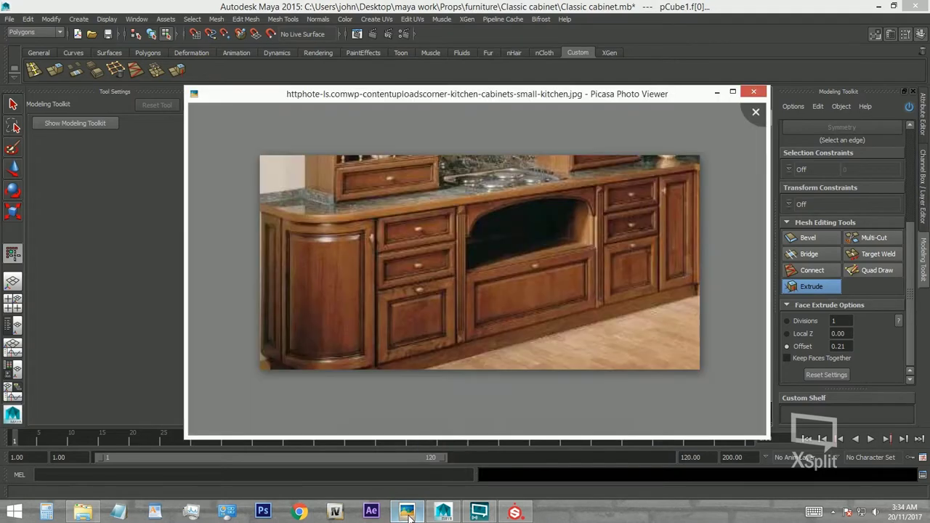
{"action": "left_click", "coordinate": [407, 512]}
{"action": "left_click", "coordinate": [547, 249]}
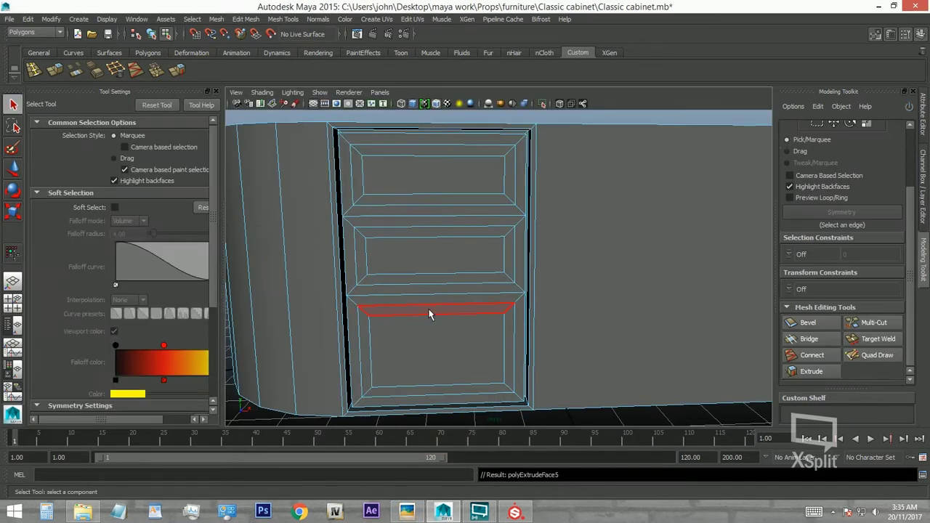
{"action": "left_click", "coordinate": [435, 339]}
{"action": "left_click", "coordinate": [427, 253], "text": "shift"}
{"action": "left_click", "coordinate": [472, 174], "text": "shift"}
{"action": "key", "text": "g"}
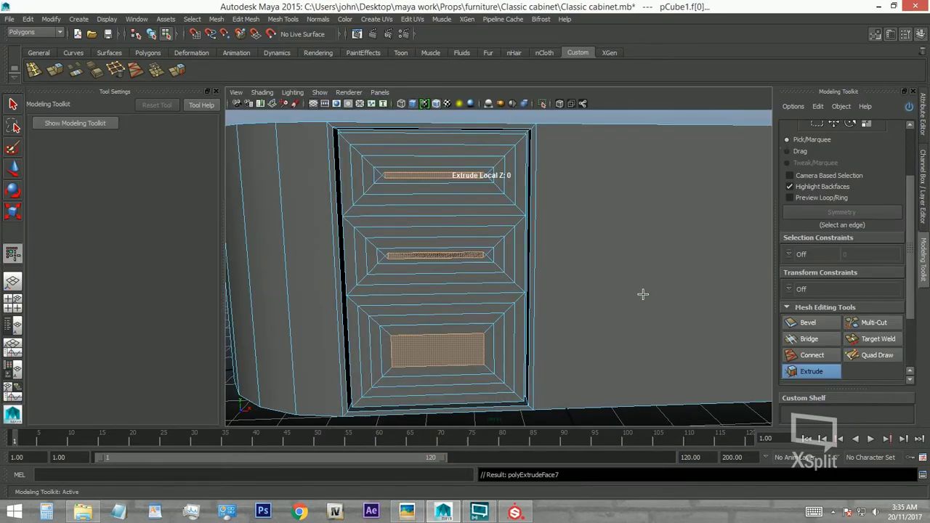
{"action": "left_click", "coordinate": [642, 293]}
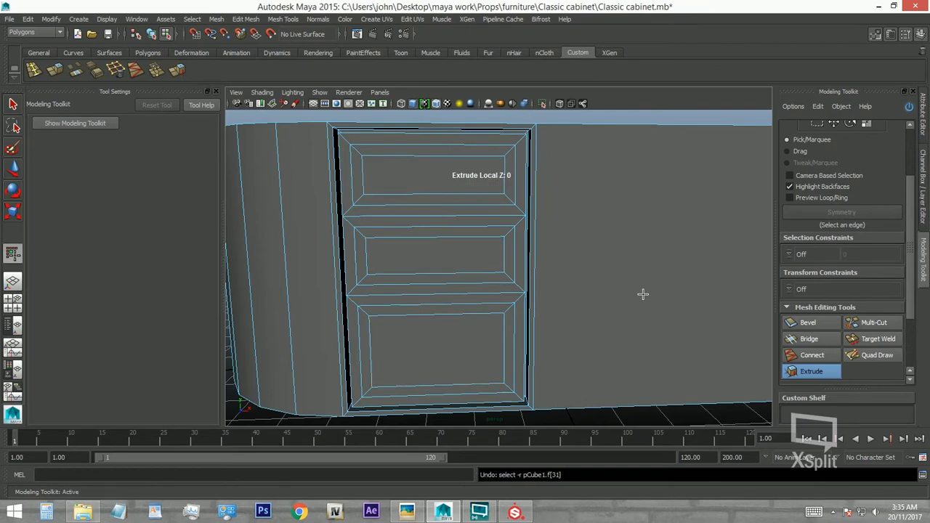
Reselect the bottom, middle and top panel faces in face mode.
{"action": "key", "text": "q"}
{"action": "right_click_drag", "start_coordinate": [385, 265], "coordinate": [405, 284]}
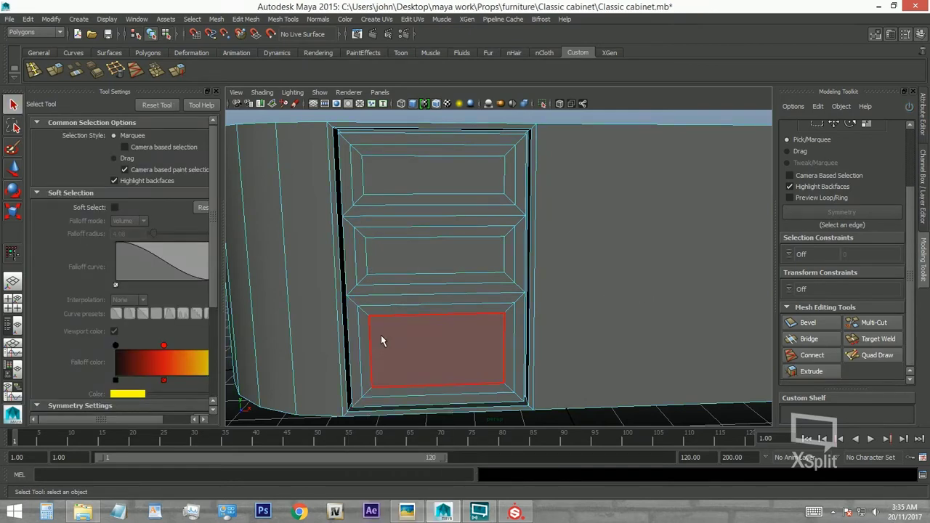
{"action": "left_click", "coordinate": [381, 335]}
{"action": "left_click", "coordinate": [436, 254], "text": "shift"}
{"action": "left_click", "coordinate": [421, 181], "text": "shift"}
{"action": "left_click_drag", "start_coordinate": [422, 181], "coordinate": [490, 280], "text": "alt"}
Extrude the three panel faces with Local Z about -0.11 and offset 0.13.
{"action": "left_click", "coordinate": [54, 75]}
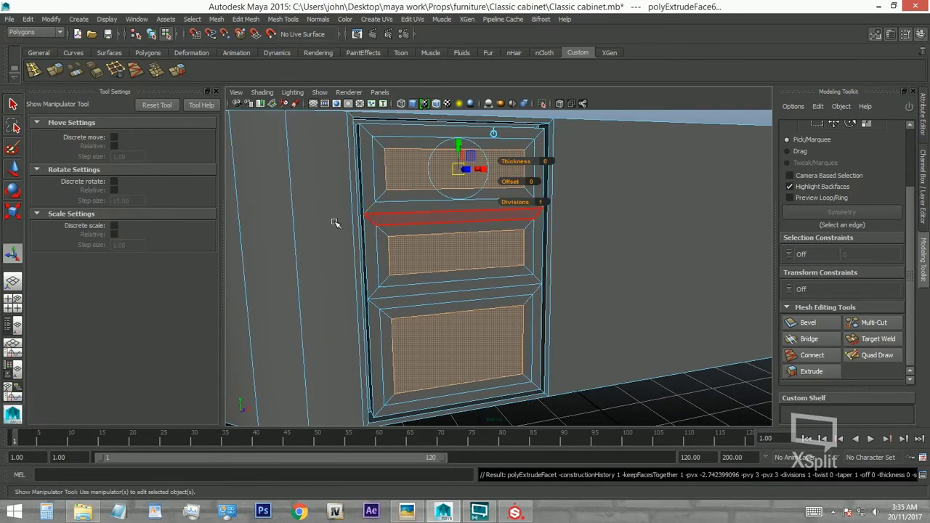
{"action": "left_click_drag", "start_coordinate": [332, 222], "coordinate": [435, 201], "text": "alt"}
{"action": "left_click", "coordinate": [603, 247]}
{"action": "left_click_drag", "start_coordinate": [602, 247], "coordinate": [632, 276], "text": "alt"}
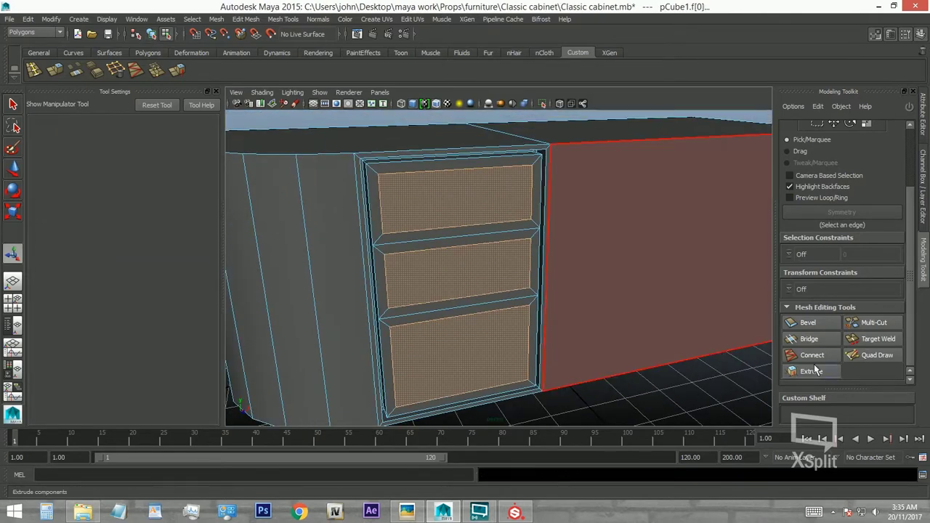
{"action": "left_click", "coordinate": [811, 371]}
{"action": "left_click_drag", "start_coordinate": [802, 349], "coordinate": [805, 361]}
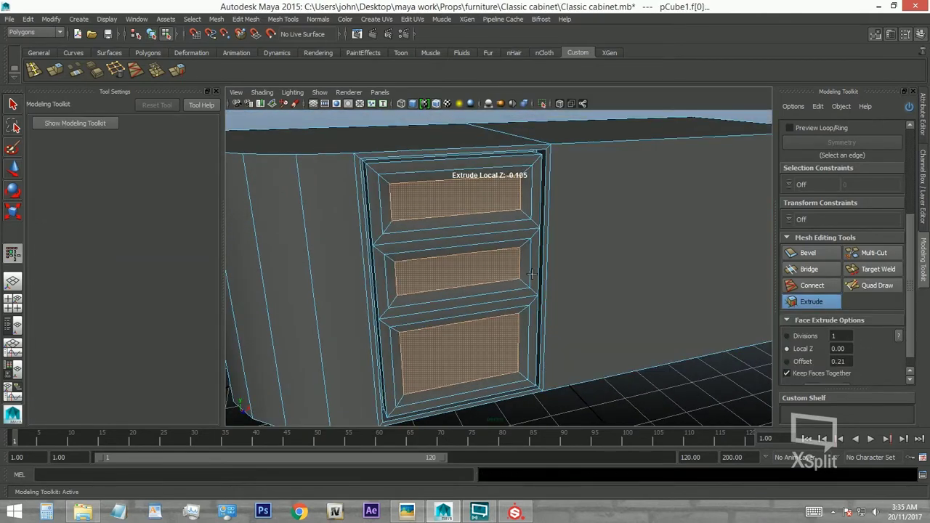
{"action": "left_click", "coordinate": [802, 361]}
{"action": "left_click_drag", "start_coordinate": [450, 280], "coordinate": [477, 280]}
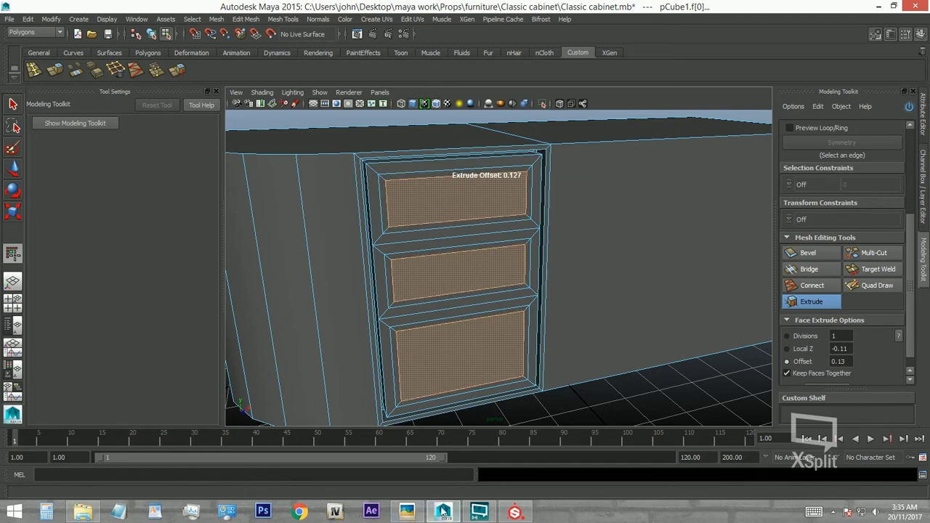
Compare with the reference photo and extrude the drawer panel faces once more.
{"action": "left_click", "coordinate": [408, 513]}
{"action": "left_click", "coordinate": [408, 512]}
{"action": "key", "text": "F8"}
{"action": "right_click_drag", "start_coordinate": [475, 262], "coordinate": [477, 284]}
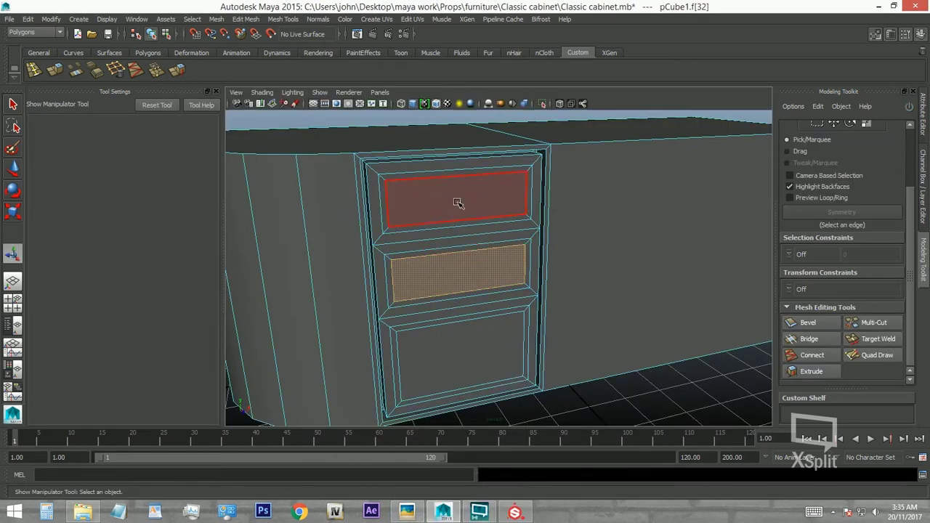
{"action": "left_click", "coordinate": [821, 374]}
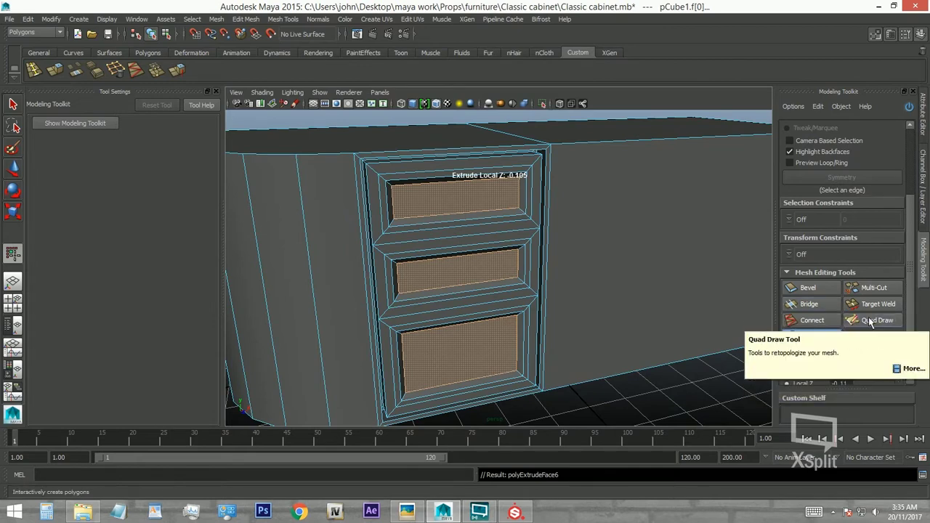
{"action": "scroll", "coordinate": [491, 274], "scroll_direction": "up", "scroll_amount": 2}
{"action": "scroll", "coordinate": [492, 275], "scroll_direction": "up", "scroll_amount": 3}
Glance at the reference photo, then select the rim face loops around the top and lower drawers.
{"action": "left_click", "coordinate": [407, 512]}
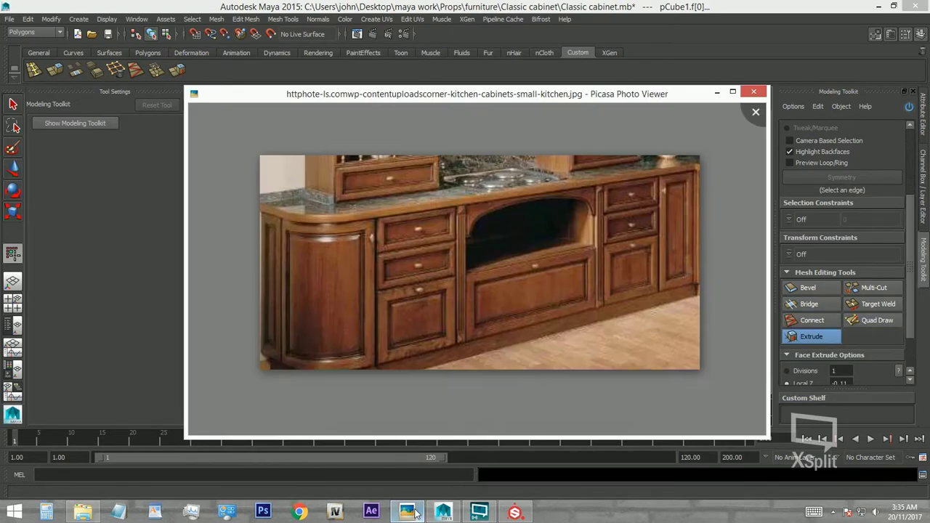
{"action": "key", "text": "Escape"}
{"action": "scroll", "coordinate": [334, 216], "scroll_direction": "up", "scroll_amount": 2}
{"action": "left_click", "coordinate": [310, 229]}
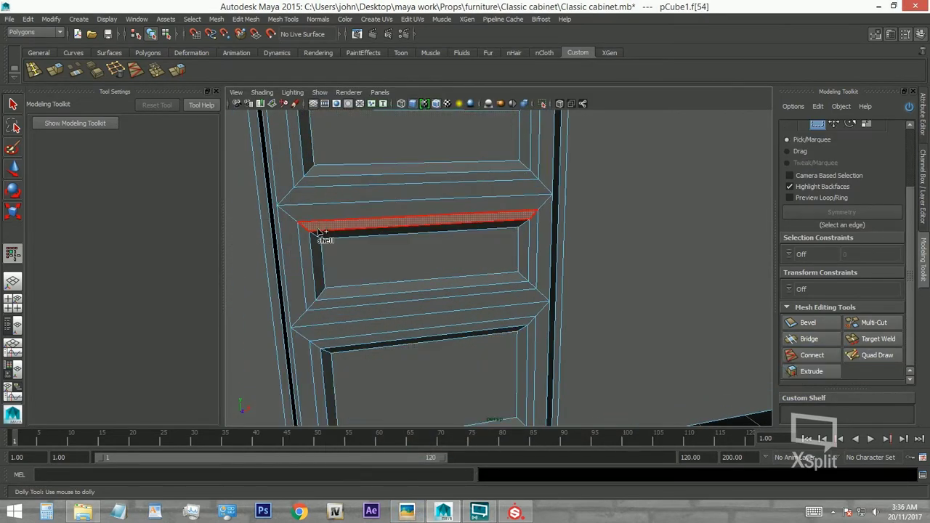
{"action": "double_click", "coordinate": [313, 245]}
{"action": "middle_click_drag", "start_coordinate": [313, 245], "coordinate": [405, 187], "text": "alt"}
{"action": "double_click", "coordinate": [405, 187], "text": "shift"}
{"action": "middle_click_drag", "start_coordinate": [340, 221], "coordinate": [447, 143], "text": "alt"}
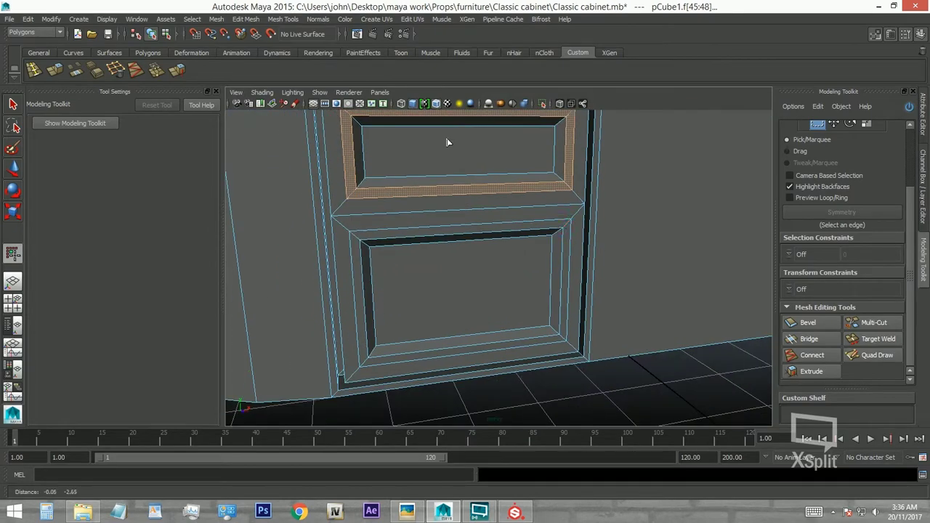
{"action": "scroll", "coordinate": [426, 290], "scroll_direction": "up", "scroll_amount": 2}
{"action": "scroll", "coordinate": [426, 290], "scroll_direction": "down", "scroll_amount": 2}
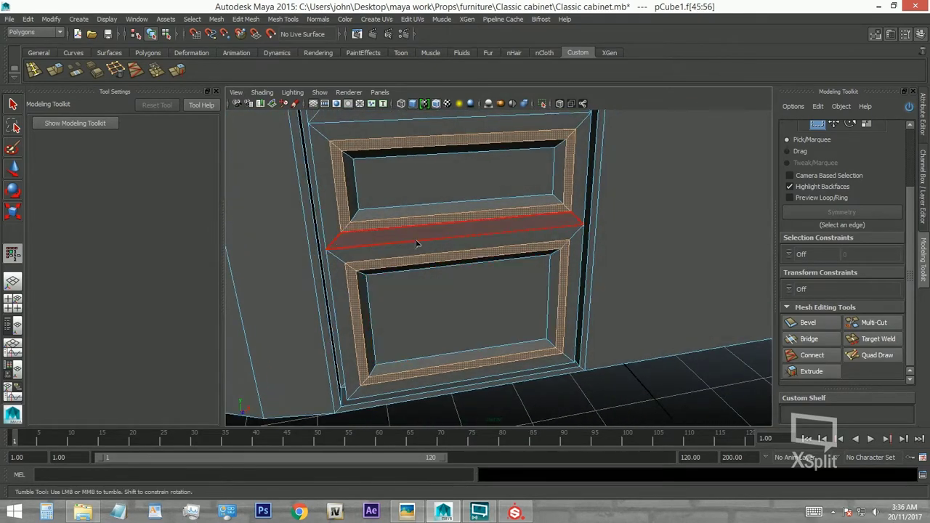
{"action": "scroll", "coordinate": [411, 237], "scroll_direction": "down", "scroll_amount": 3}
{"action": "left_click_drag", "start_coordinate": [410, 238], "coordinate": [436, 218], "text": "alt"}
Extrude the strip between the drawers and push the new middle panel inward.
{"action": "key", "text": "ctrl+e"}
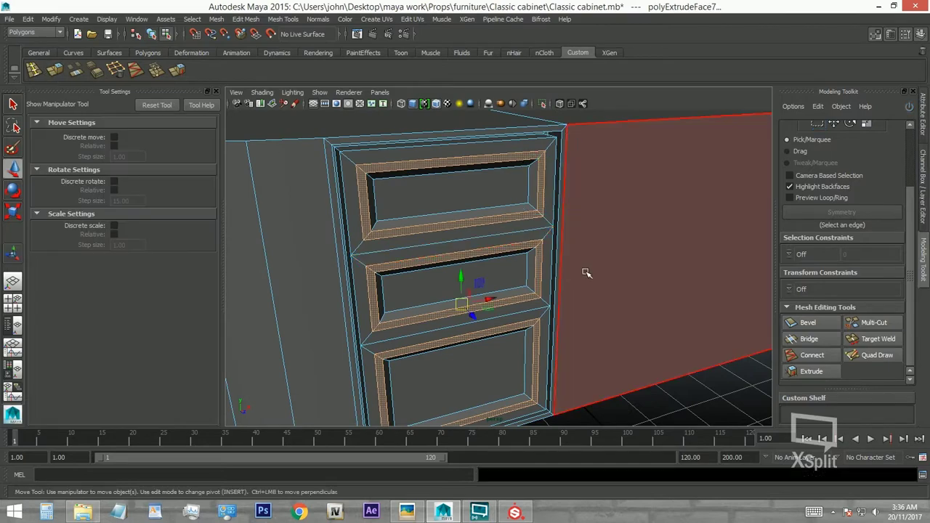
{"action": "key", "text": "w"}
{"action": "mouse_move", "coordinate": [585, 272]}
{"action": "left_mouse_down", "text": "alt"}
{"action": "mouse_move", "coordinate": [556, 336]}
{"action": "mouse_move", "coordinate": [536, 314]}
{"action": "left_mouse_up", "text": "alt"}
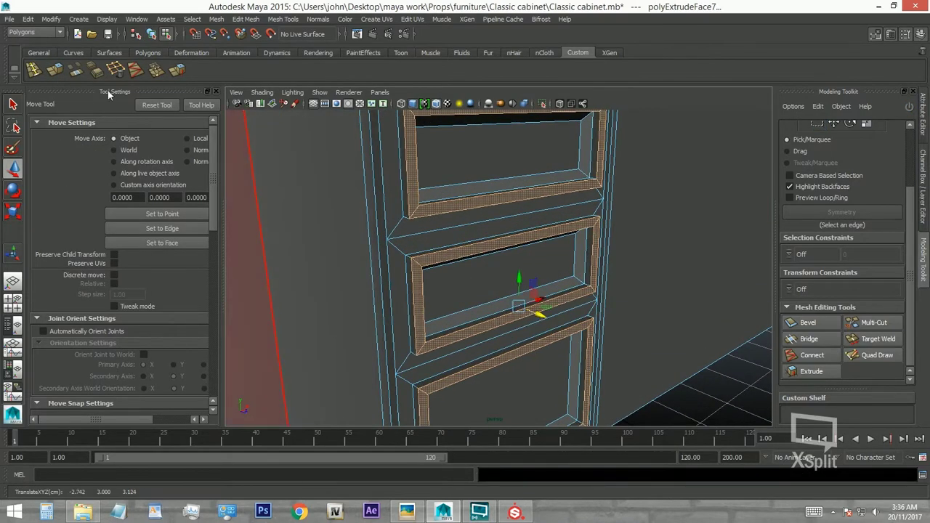
In edge mode, select the edge loop around a drawer panel.
{"action": "mouse_move", "coordinate": [255, 122]}
{"action": "left_mouse_down", "text": "alt"}
{"action": "mouse_move", "coordinate": [498, 244]}
{"action": "mouse_move", "coordinate": [353, 146]}
{"action": "left_mouse_up", "text": "alt"}
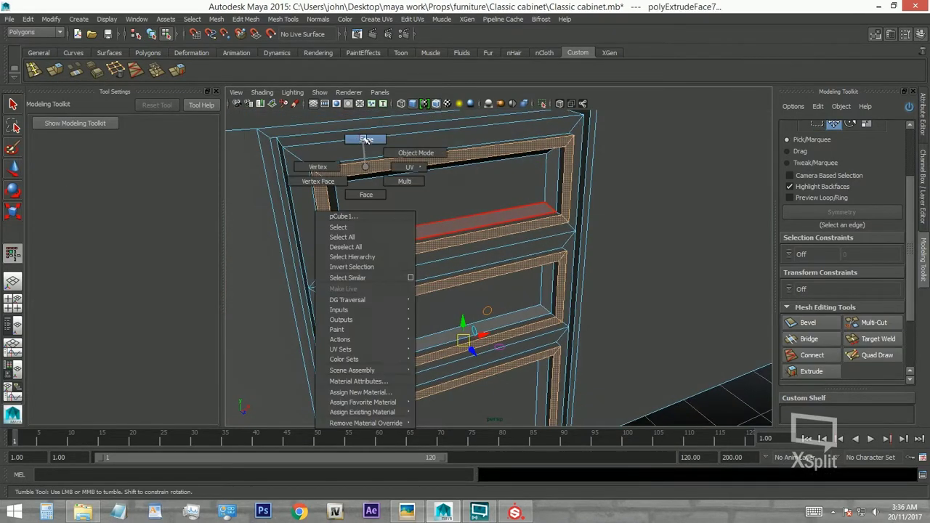
{"action": "right_click_drag", "start_coordinate": [353, 145], "coordinate": [356, 138]}
{"action": "left_click", "coordinate": [361, 163]}
{"action": "left_click_drag", "start_coordinate": [364, 184], "coordinate": [342, 263], "text": "alt"}
{"action": "double_click", "coordinate": [359, 210]}
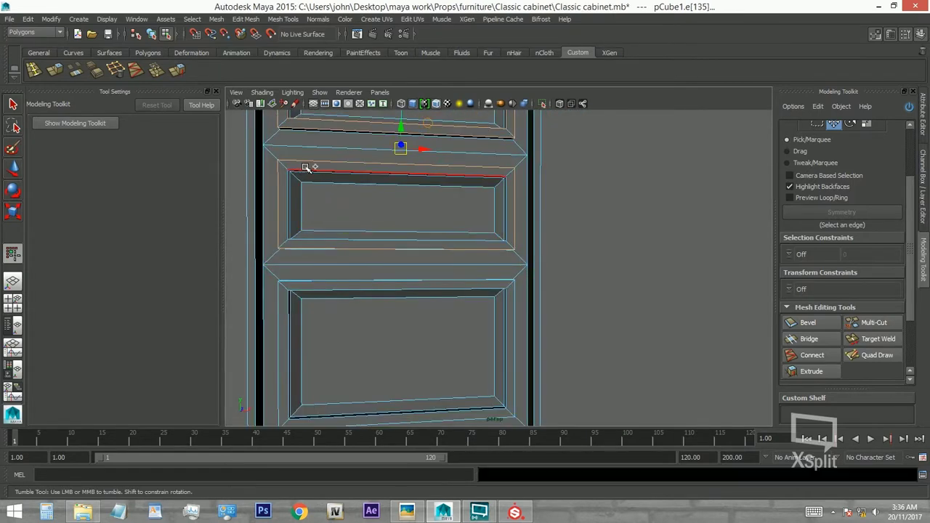
{"action": "left_click_drag", "start_coordinate": [305, 168], "coordinate": [391, 251], "text": "alt"}
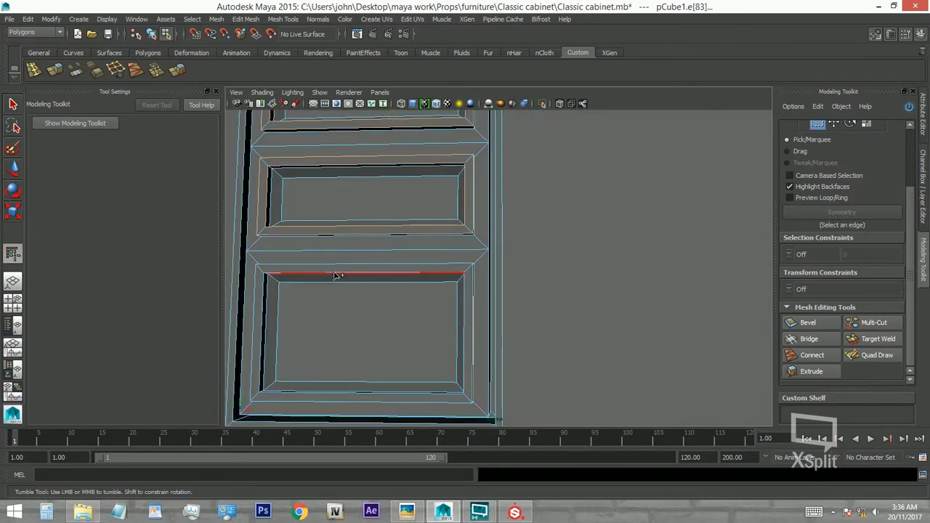
{"action": "mouse_move", "coordinate": [334, 275]}
{"action": "left_mouse_down", "text": "alt"}
{"action": "mouse_move", "coordinate": [485, 307]}
{"action": "mouse_move", "coordinate": [465, 305]}
{"action": "mouse_move", "coordinate": [494, 327]}
{"action": "mouse_move", "coordinate": [478, 283]}
{"action": "left_mouse_up", "text": "alt"}
{"action": "mouse_move", "coordinate": [579, 303]}
{"action": "left_mouse_down", "text": "alt"}
{"action": "mouse_move", "coordinate": [469, 198]}
{"action": "mouse_move", "coordinate": [429, 234]}
{"action": "left_mouse_up", "text": "alt"}
Add another panel edge and the lower panel's top edge to the selection.
{"action": "left_click", "coordinate": [483, 176]}
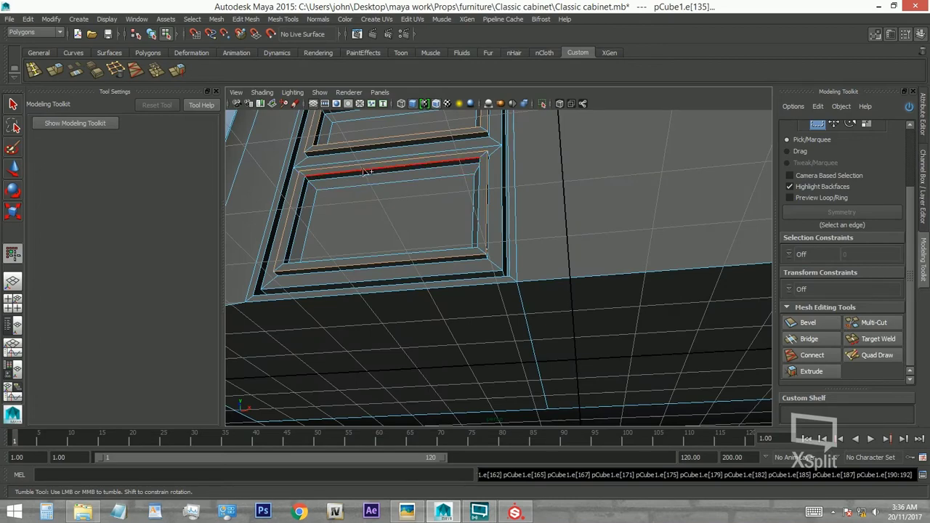
{"action": "mouse_move", "coordinate": [416, 175]}
{"action": "left_mouse_down", "text": "alt"}
{"action": "mouse_move", "coordinate": [480, 243]}
{"action": "mouse_move", "coordinate": [322, 187]}
{"action": "left_mouse_up", "text": "alt"}
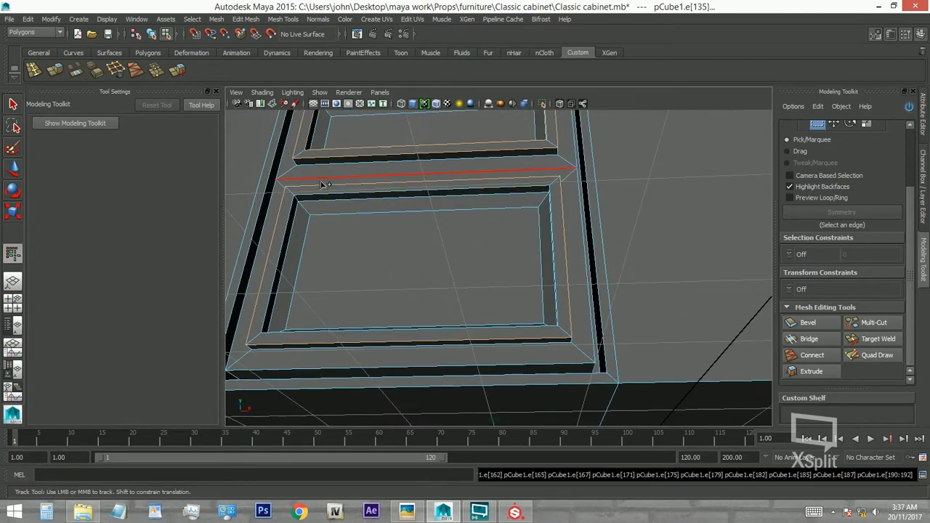
{"action": "left_click_drag", "start_coordinate": [494, 251], "coordinate": [484, 276], "text": "alt"}
{"action": "left_click", "coordinate": [313, 255]}
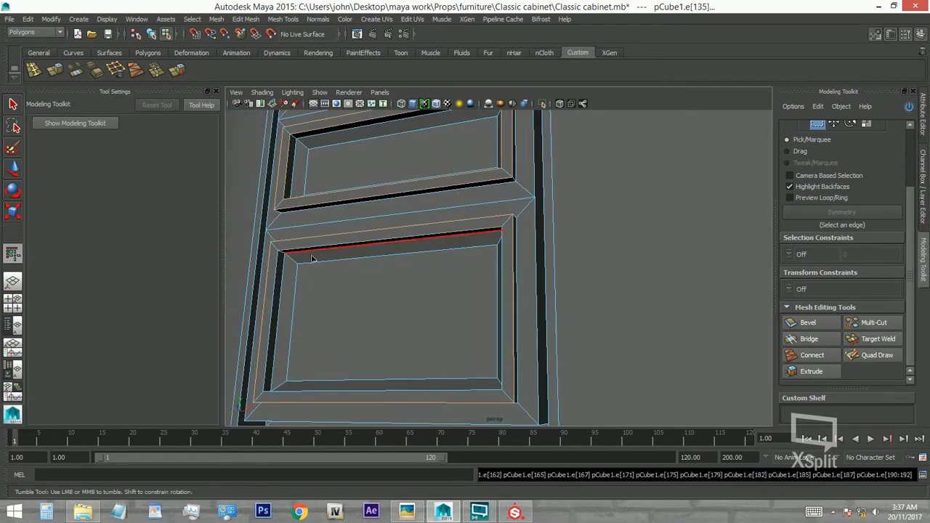
{"action": "key", "text": "q"}
{"action": "left_click", "coordinate": [215, 91]}
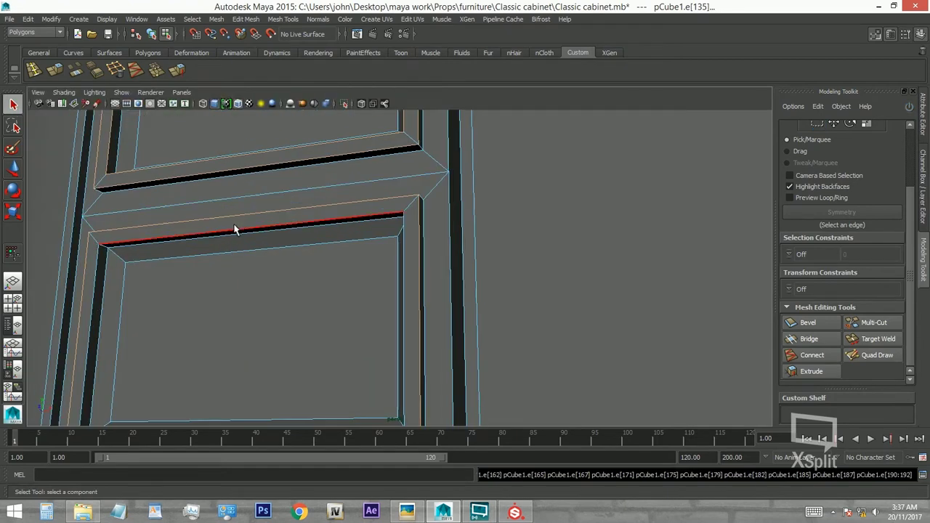
{"action": "mouse_move", "coordinate": [235, 228]}
{"action": "left_mouse_down", "text": "alt"}
{"action": "mouse_move", "coordinate": [372, 295]}
{"action": "mouse_move", "coordinate": [407, 264]}
{"action": "mouse_move", "coordinate": [339, 271]}
{"action": "left_mouse_up", "text": "alt"}
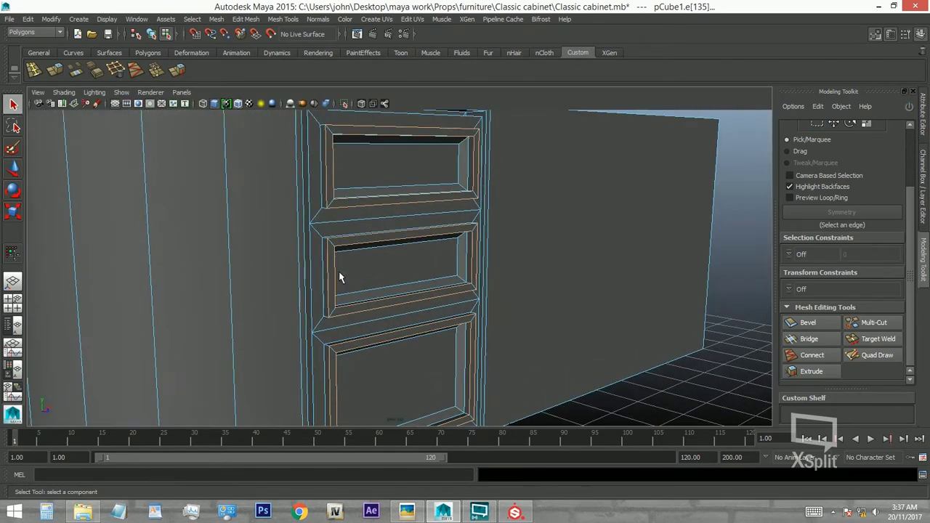
Bevel the selected panel edges with fraction 0.615 and 2 segments.
{"action": "left_click", "coordinate": [97, 70]}
{"action": "left_click", "coordinate": [921, 120]}
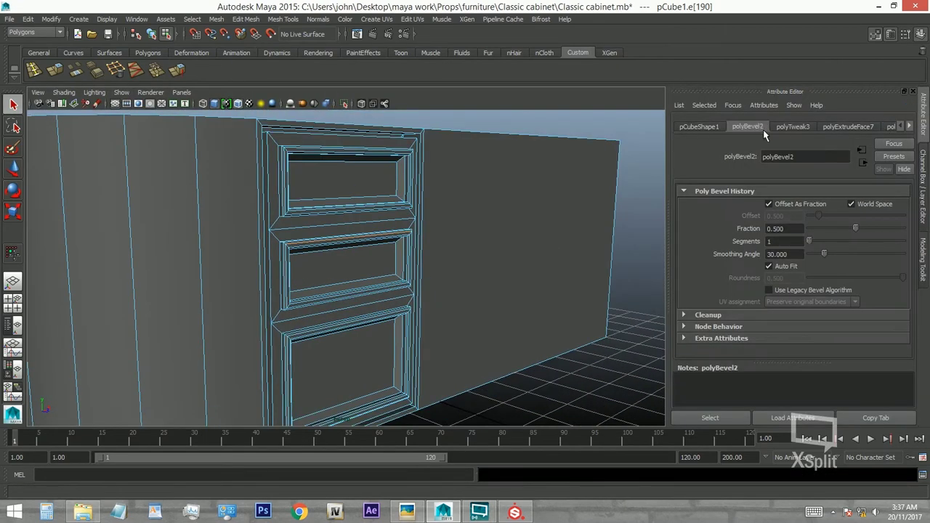
{"action": "left_click_drag", "start_coordinate": [857, 230], "coordinate": [865, 228]}
{"action": "left_click_drag", "start_coordinate": [809, 241], "coordinate": [817, 241]}
{"action": "scroll", "coordinate": [348, 193], "scroll_direction": "up", "scroll_amount": 3}
Orbit around the cabinet to inspect the bevelled drawer panels, then reselect it.
{"action": "mouse_move", "coordinate": [348, 193]}
{"action": "left_mouse_down", "text": "alt"}
{"action": "mouse_move", "coordinate": [368, 253]}
{"action": "mouse_move", "coordinate": [288, 269]}
{"action": "left_mouse_up", "text": "alt"}
{"action": "scroll", "coordinate": [288, 269], "scroll_direction": "down", "scroll_amount": 5}
{"action": "mouse_move", "coordinate": [255, 218]}
{"action": "left_mouse_down", "text": "alt"}
{"action": "mouse_move", "coordinate": [255, 235]}
{"action": "mouse_move", "coordinate": [345, 249]}
{"action": "mouse_move", "coordinate": [440, 212]}
{"action": "mouse_move", "coordinate": [516, 213]}
{"action": "mouse_move", "coordinate": [237, 107]}
{"action": "left_mouse_up", "text": "alt"}
{"action": "left_click", "coordinate": [440, 212]}
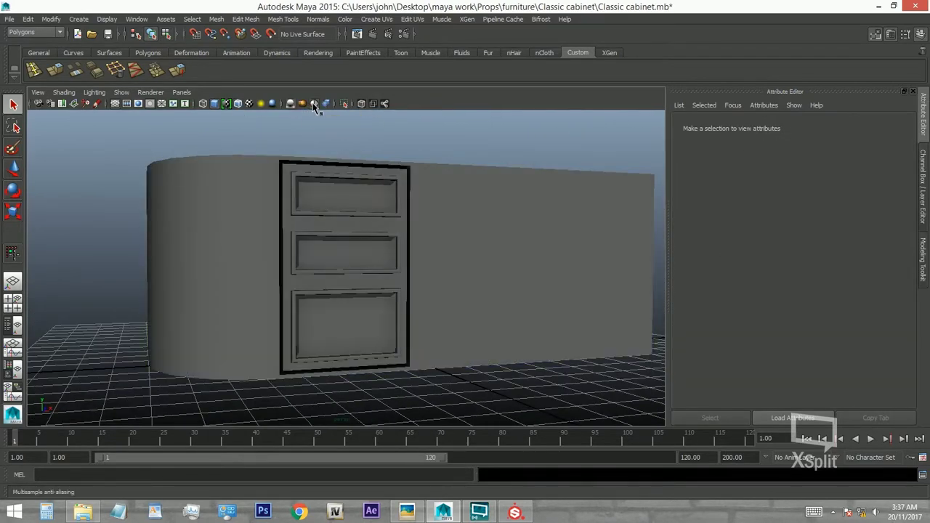
{"action": "left_click_drag", "start_coordinate": [322, 228], "coordinate": [332, 104], "text": "alt"}
{"action": "mouse_move", "coordinate": [342, 182]}
{"action": "left_mouse_down", "text": "alt"}
{"action": "mouse_move", "coordinate": [395, 282]}
{"action": "mouse_move", "coordinate": [401, 249]}
{"action": "mouse_move", "coordinate": [425, 282]}
{"action": "left_mouse_up", "text": "alt"}
{"action": "mouse_move", "coordinate": [484, 311]}
{"action": "left_mouse_down", "text": "alt"}
{"action": "mouse_move", "coordinate": [451, 306]}
{"action": "mouse_move", "coordinate": [415, 349]}
{"action": "left_mouse_up", "text": "alt"}
{"action": "left_click", "coordinate": [416, 349]}
Toggle the kitchen reference photo to compare it against the cabinet.
{"action": "left_click", "coordinate": [401, 516]}
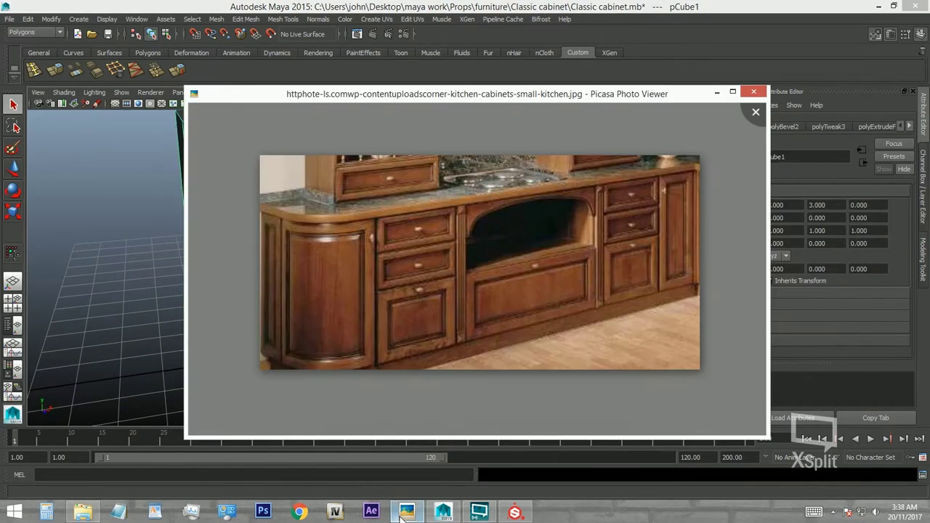
{"action": "left_click", "coordinate": [401, 516]}
{"action": "mouse_move", "coordinate": [396, 407]}
{"action": "left_mouse_down", "text": "alt"}
{"action": "mouse_move", "coordinate": [353, 297]}
{"action": "mouse_move", "coordinate": [357, 270]}
{"action": "left_mouse_up", "text": "alt"}
{"action": "left_click", "coordinate": [407, 511]}
{"action": "left_click", "coordinate": [407, 510]}
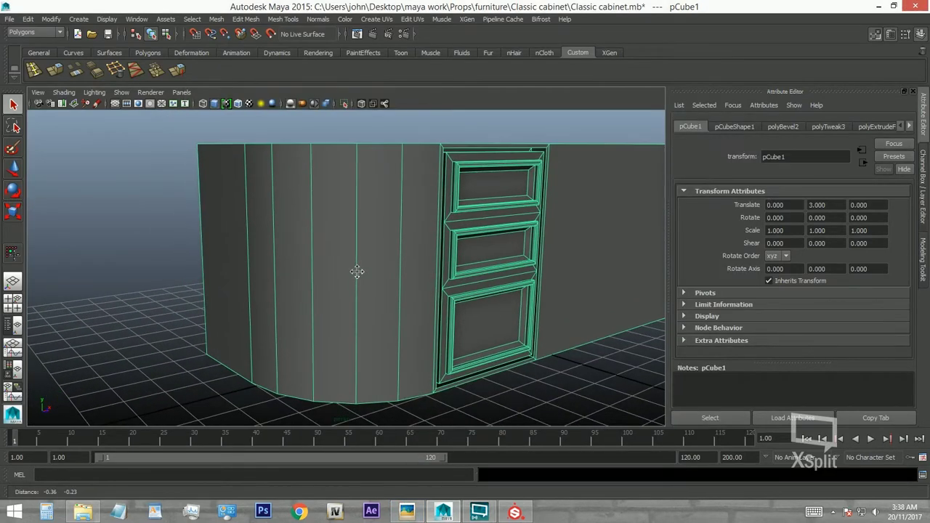
Connect the rounded end's vertical edges with a new horizontal edge loop.
{"action": "right_click", "coordinate": [313, 180]}
{"action": "right_click_drag", "start_coordinate": [313, 181], "coordinate": [314, 154]}
{"action": "left_click", "coordinate": [246, 186]}
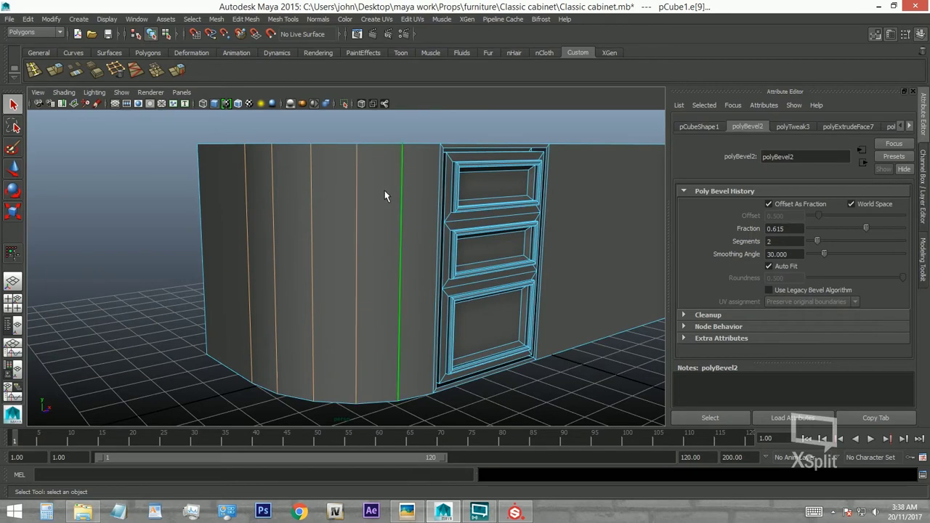
{"action": "left_click", "coordinate": [407, 511]}
{"action": "left_click", "coordinate": [407, 511]}
{"action": "left_click_drag", "start_coordinate": [346, 333], "coordinate": [398, 211], "text": "alt"}
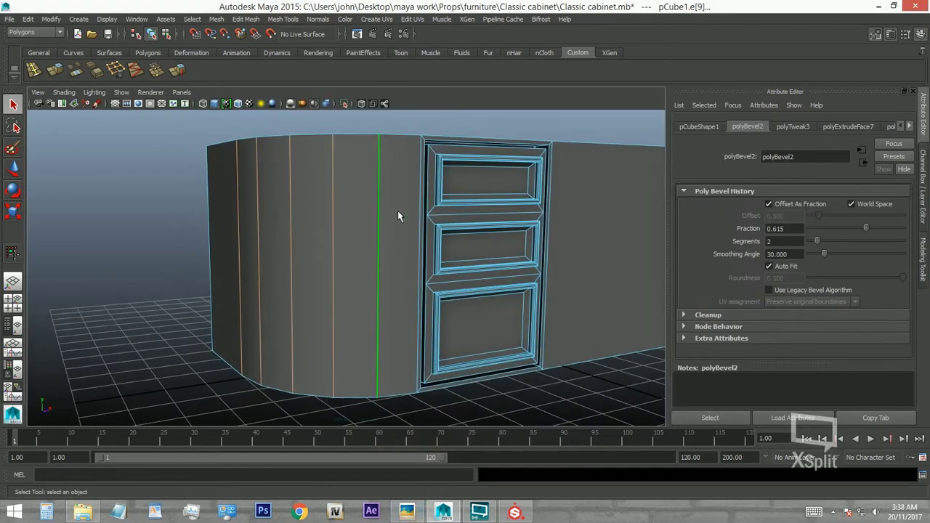
{"action": "left_click_drag", "start_coordinate": [318, 272], "coordinate": [321, 276], "text": "alt"}
{"action": "left_click", "coordinate": [135, 71]}
{"action": "double_click", "coordinate": [296, 276]}
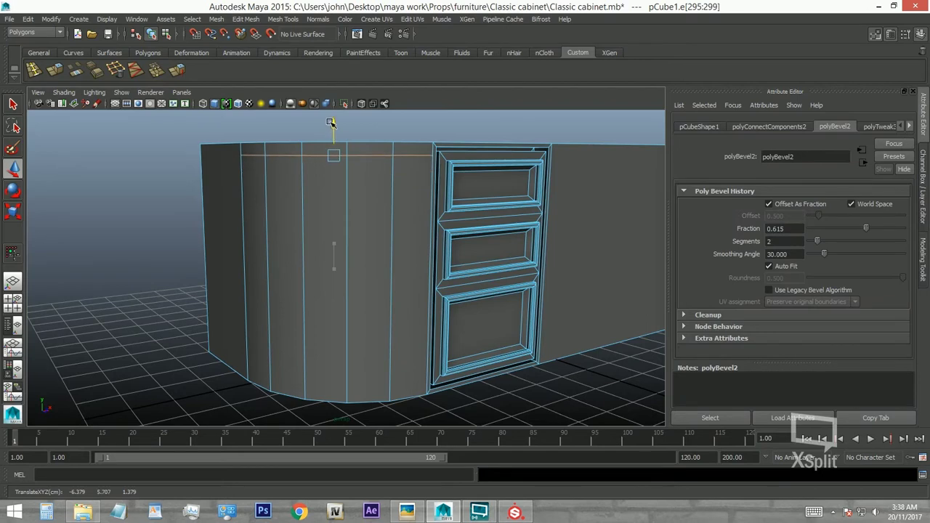
{"action": "key", "text": "alt+Tab"}
{"action": "left_click", "coordinate": [632, 6]}
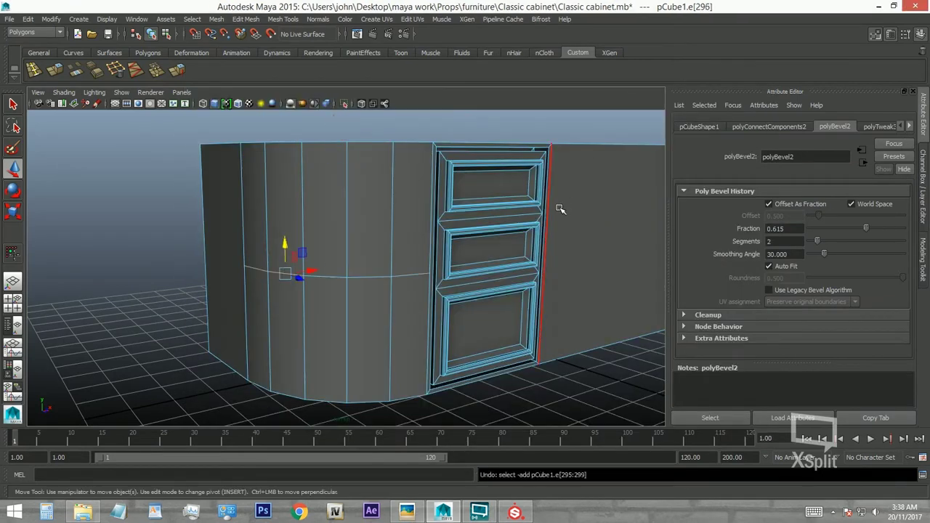
Select the five curved front faces f[5:9] and extrude them with offset 0.2.
{"action": "right_click_drag", "start_coordinate": [357, 222], "coordinate": [254, 210]}
{"action": "left_click_drag", "start_coordinate": [254, 210], "coordinate": [414, 211]}
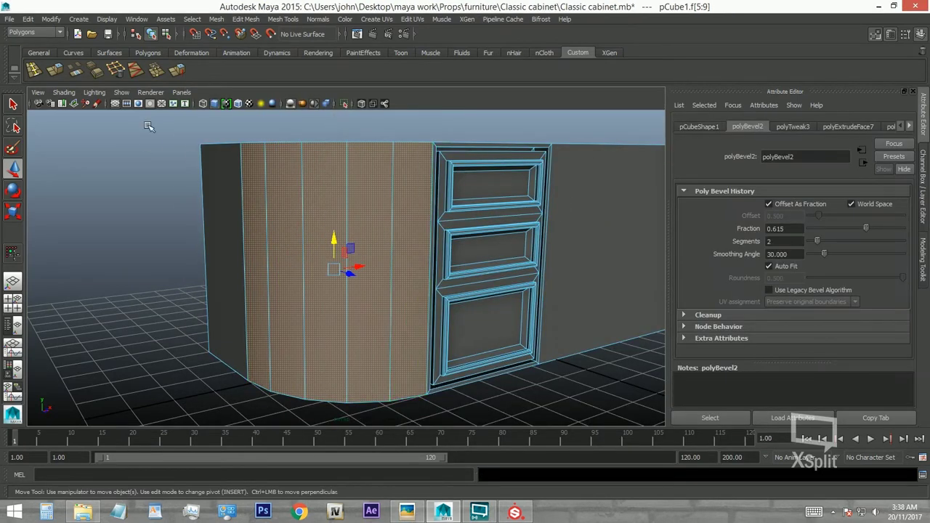
{"action": "left_click", "coordinate": [56, 71]}
{"action": "mouse_move", "coordinate": [317, 284]}
{"action": "left_mouse_down"}
{"action": "mouse_move", "coordinate": [453, 280]}
{"action": "mouse_move", "coordinate": [393, 263]}
{"action": "left_mouse_up"}
Check the reference photo, then raise the curved faces' extrude offset to 0.4.
{"action": "left_click", "coordinate": [407, 513]}
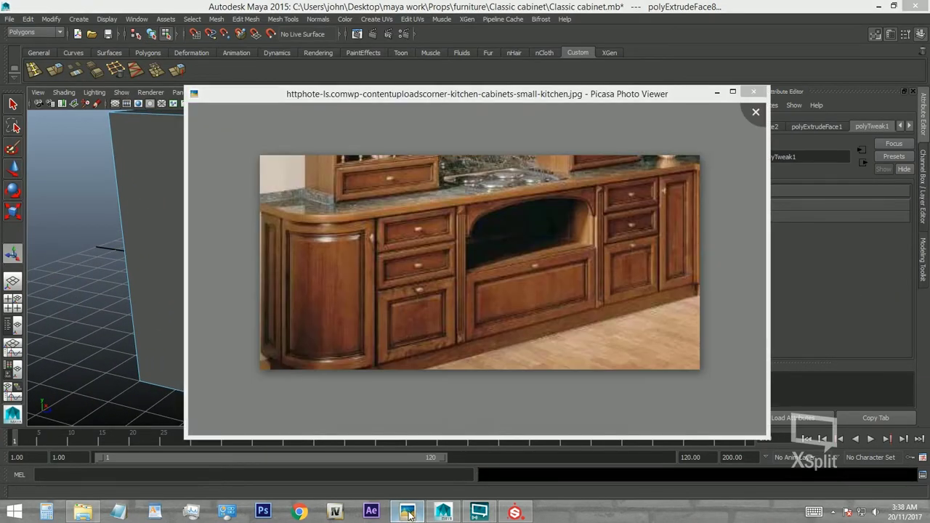
{"action": "left_click", "coordinate": [407, 512]}
{"action": "mouse_move", "coordinate": [312, 283]}
{"action": "left_mouse_down"}
{"action": "mouse_move", "coordinate": [245, 226]}
{"action": "mouse_move", "coordinate": [335, 284]}
{"action": "mouse_move", "coordinate": [205, 278]}
{"action": "mouse_move", "coordinate": [213, 282]}
{"action": "left_mouse_up"}
{"action": "left_click", "coordinate": [407, 512]}
Extrude the curved faces twice more, push them inward along local Z, and set offset 0.2.
{"action": "left_click", "coordinate": [407, 513]}
{"action": "key", "text": "ctrl+e"}
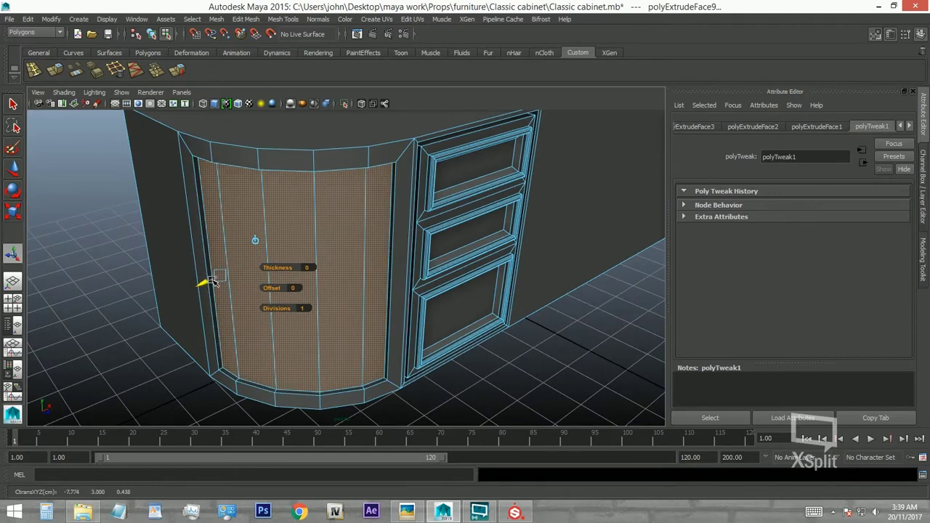
{"action": "key", "text": "ctrl+e"}
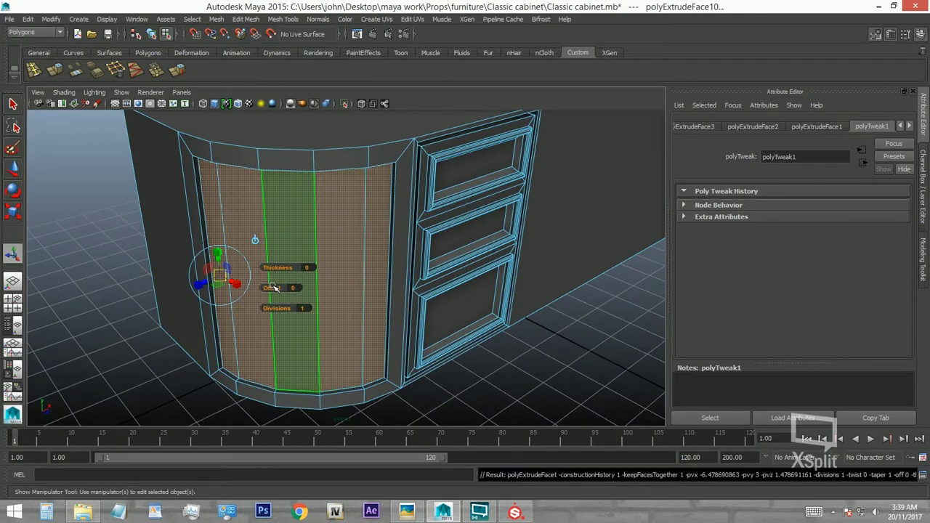
{"action": "left_click_drag", "start_coordinate": [205, 282], "coordinate": [212, 277]}
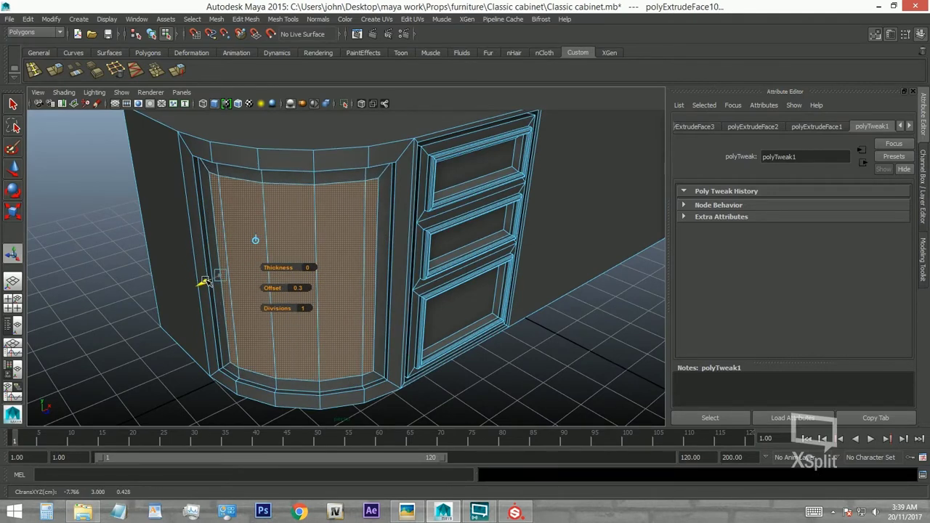
{"action": "left_click_drag", "start_coordinate": [266, 285], "coordinate": [353, 409]}
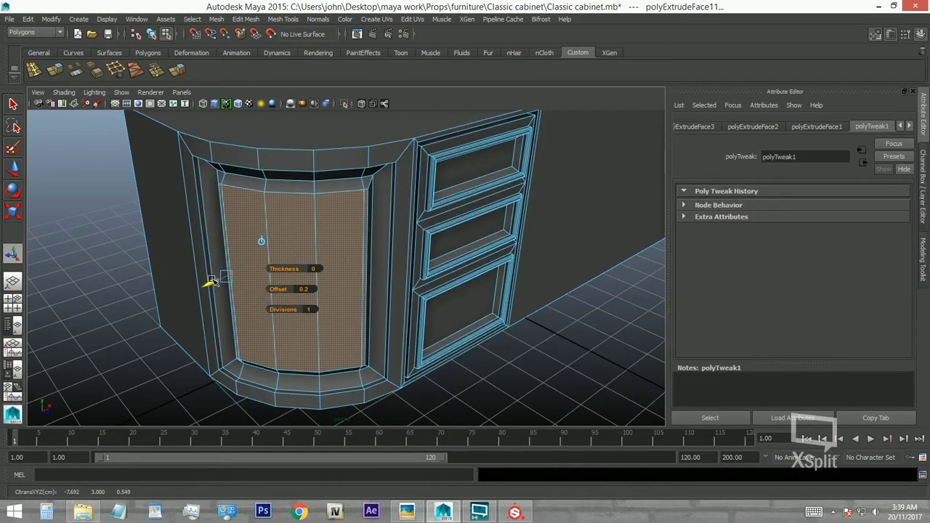
{"action": "mouse_move", "coordinate": [206, 283]}
{"action": "left_mouse_down", "text": "alt"}
{"action": "mouse_move", "coordinate": [295, 186]}
{"action": "mouse_move", "coordinate": [418, 242]}
{"action": "mouse_move", "coordinate": [415, 255]}
{"action": "mouse_move", "coordinate": [322, 213]}
{"action": "mouse_move", "coordinate": [376, 286]}
{"action": "left_mouse_up", "text": "alt"}
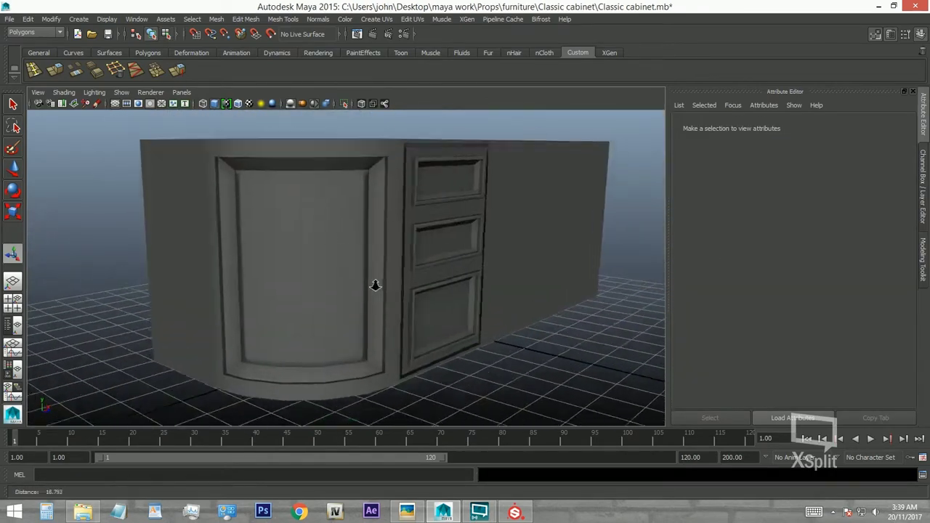
{"action": "scroll", "coordinate": [375, 286], "scroll_direction": "up", "scroll_amount": 5}
{"action": "middle_click_drag", "start_coordinate": [376, 286], "coordinate": [351, 270], "text": "alt"}
{"action": "mouse_move", "coordinate": [351, 271]}
{"action": "left_mouse_down", "text": "alt"}
{"action": "mouse_move", "coordinate": [351, 236]}
{"action": "mouse_move", "coordinate": [373, 193]}
{"action": "mouse_move", "coordinate": [337, 225]}
{"action": "left_mouse_up", "text": "alt"}
{"action": "left_click", "coordinate": [351, 236]}
{"action": "left_click_drag", "start_coordinate": [274, 214], "coordinate": [319, 208], "text": "alt"}
{"action": "left_click_drag", "start_coordinate": [251, 320], "coordinate": [290, 296], "text": "alt"}
{"action": "key", "text": "F11"}
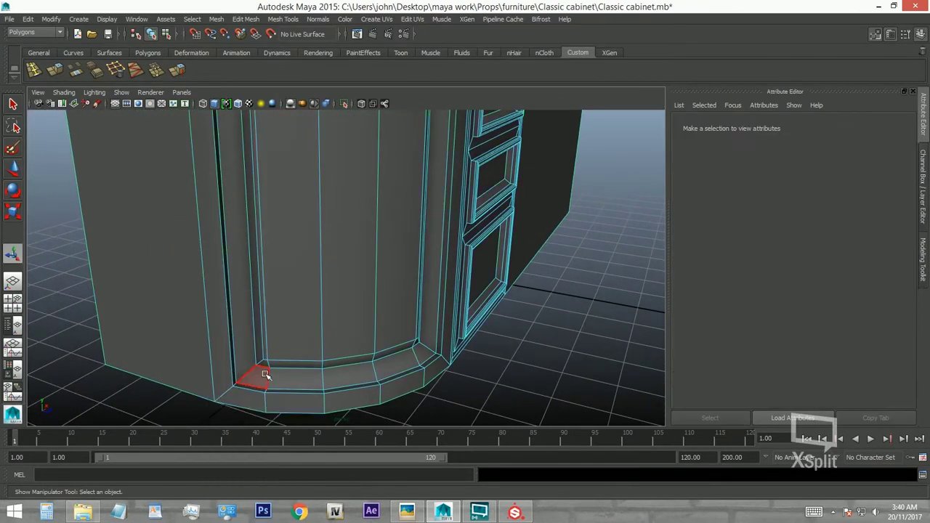
{"action": "left_click", "coordinate": [296, 380]}
{"action": "left_click", "coordinate": [55, 70]}
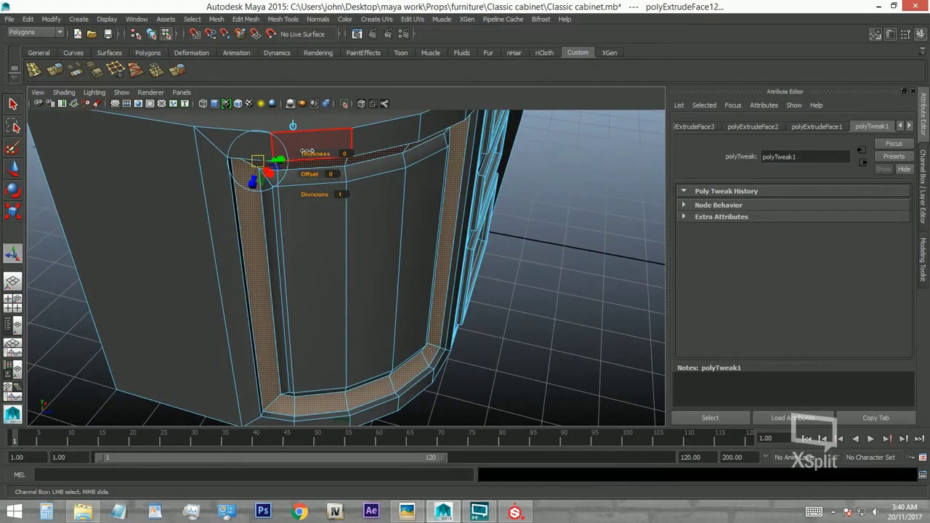
{"action": "mouse_move", "coordinate": [306, 151]}
{"action": "left_mouse_down", "text": "alt"}
{"action": "mouse_move", "coordinate": [310, 168]}
{"action": "mouse_move", "coordinate": [251, 199]}
{"action": "left_mouse_up", "text": "alt"}
{"action": "key", "text": "F10"}
{"action": "left_click", "coordinate": [247, 195]}
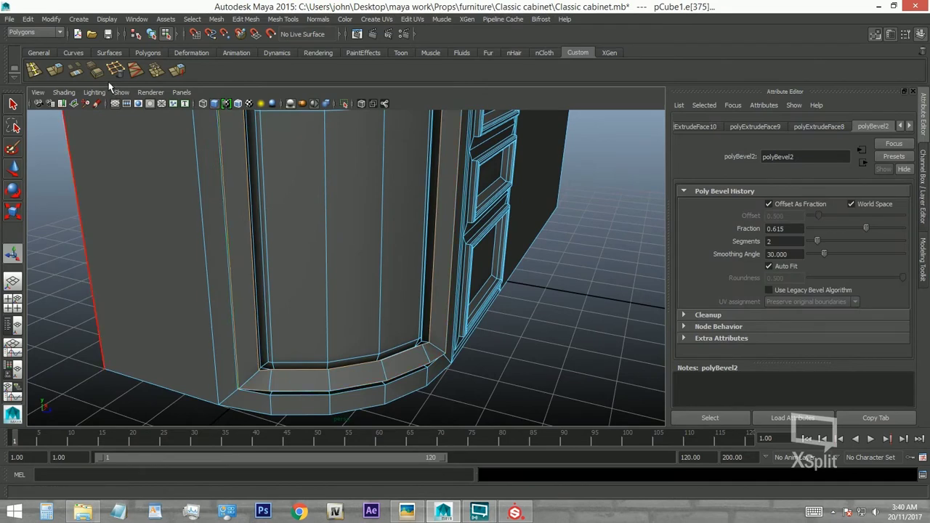
{"action": "left_click_drag", "start_coordinate": [388, 254], "coordinate": [376, 345], "text": "alt"}
{"action": "left_click", "coordinate": [376, 361]}
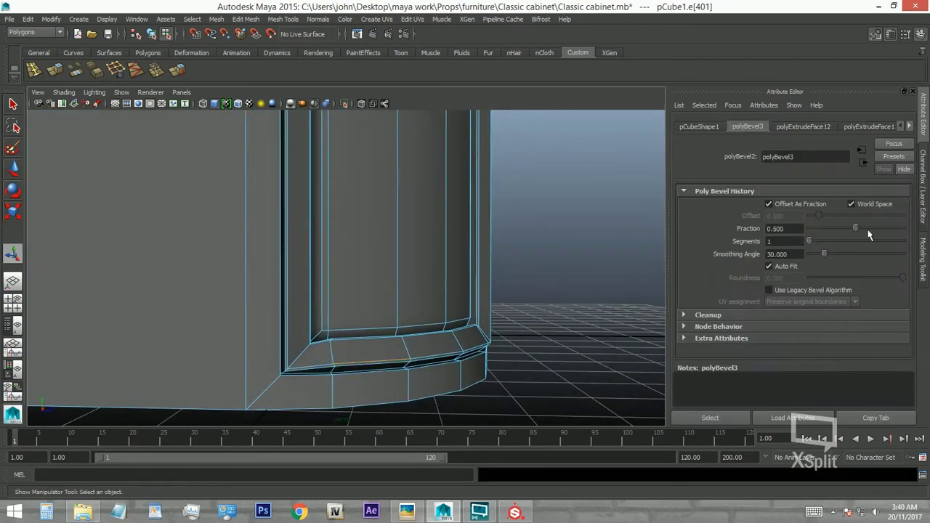
{"action": "left_click_drag", "start_coordinate": [868, 234], "coordinate": [927, 246]}
{"action": "key", "text": "ctrl+z"}
{"action": "key", "text": "ctrl+z"}
{"action": "key", "text": "ctrl+z"}
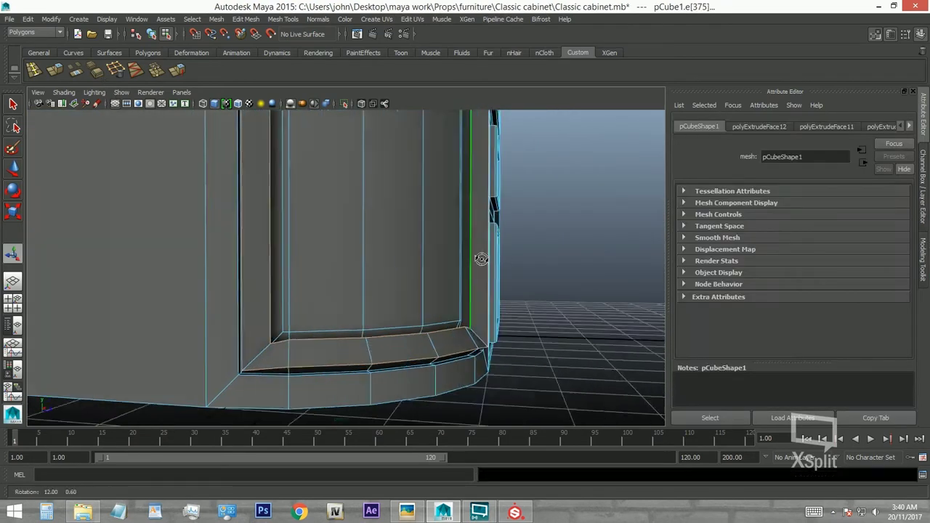
{"action": "key", "text": "ctrl+z"}
{"action": "key", "text": "ctrl+z"}
{"action": "key", "text": "ctrl+z"}
{"action": "key", "text": "ctrl+z"}
{"action": "key", "text": "ctrl+z"}
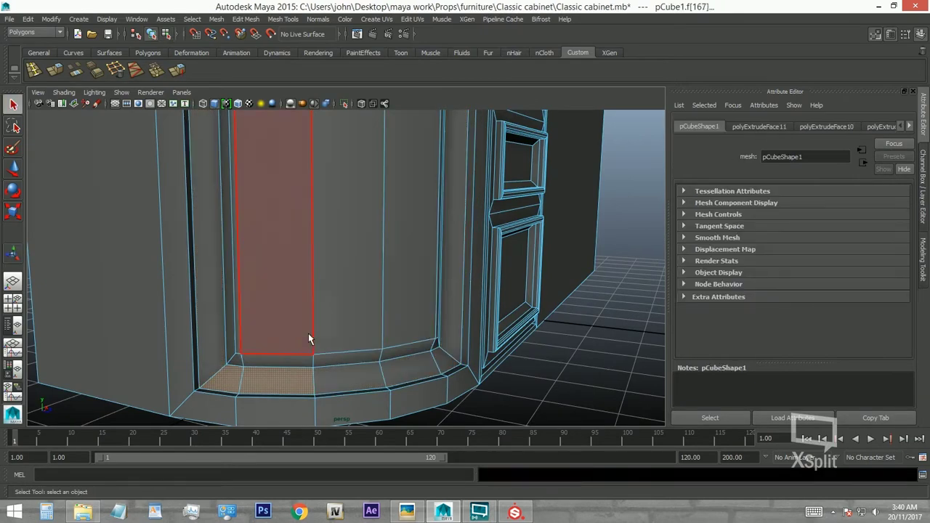
Extrude the strip of curved door faces with a 0.3 inset offset.
{"action": "left_click_drag", "start_coordinate": [235, 315], "coordinate": [436, 314]}
{"action": "left_click_drag", "start_coordinate": [339, 312], "coordinate": [389, 258], "text": "alt"}
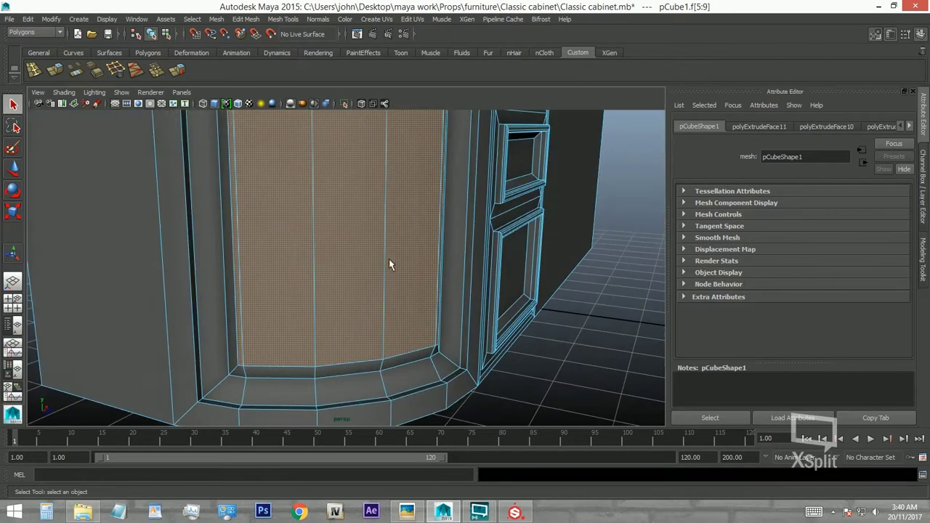
{"action": "middle_click_drag", "start_coordinate": [389, 258], "coordinate": [357, 274], "text": "alt"}
{"action": "mouse_move", "coordinate": [356, 273]}
{"action": "left_mouse_down", "text": "alt"}
{"action": "mouse_move", "coordinate": [294, 282]}
{"action": "mouse_move", "coordinate": [407, 280]}
{"action": "mouse_move", "coordinate": [388, 334]}
{"action": "left_mouse_up", "text": "alt"}
{"action": "key", "text": "ctrl+e"}
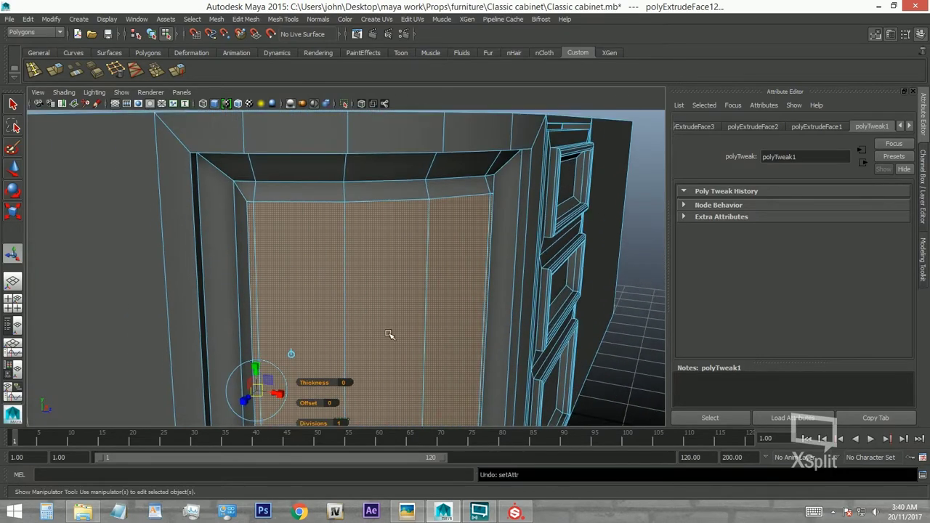
{"action": "key", "text": "ctrl+z"}
{"action": "mouse_move", "coordinate": [388, 334]}
{"action": "right_mouse_down", "text": "alt"}
{"action": "mouse_move", "coordinate": [322, 222]}
{"action": "mouse_move", "coordinate": [349, 244]}
{"action": "right_mouse_up", "text": "alt"}
{"action": "left_click_drag", "start_coordinate": [349, 245], "coordinate": [353, 198], "text": "alt"}
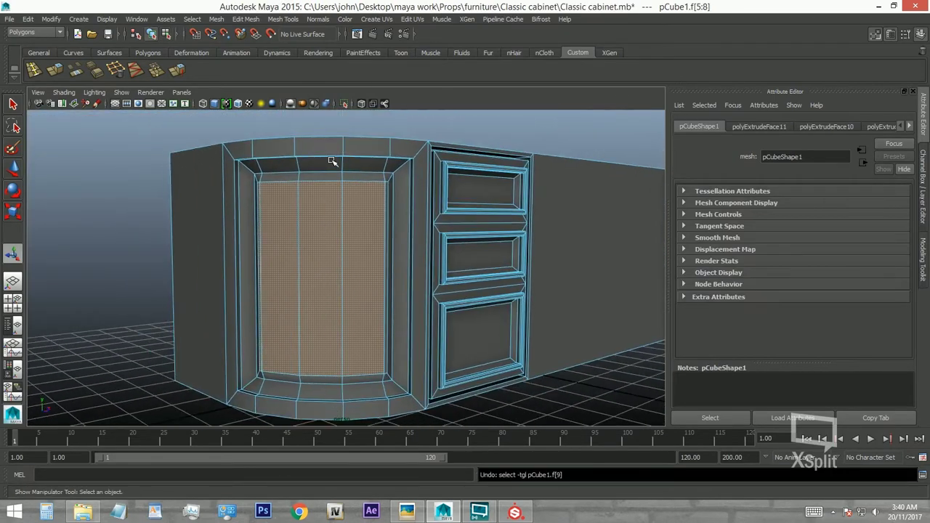
Select the door frame's top rim edges and bevel them.
{"action": "key", "text": "F10"}
{"action": "right_click_drag", "start_coordinate": [322, 162], "coordinate": [469, 252], "text": "alt"}
{"action": "left_click_drag", "start_coordinate": [469, 252], "coordinate": [521, 166], "text": "alt"}
{"action": "left_click", "coordinate": [512, 188]}
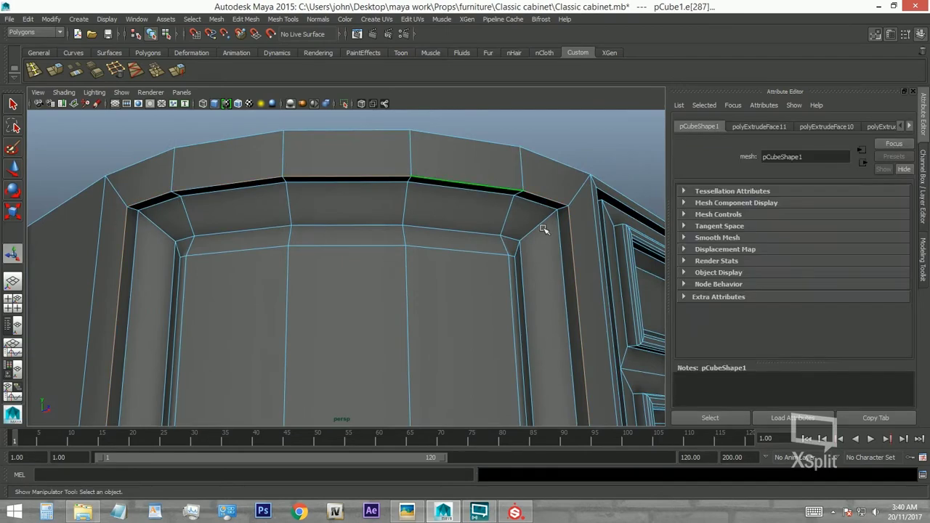
{"action": "scroll", "coordinate": [543, 230], "scroll_direction": "down", "scroll_amount": 5}
{"action": "middle_click_drag", "start_coordinate": [305, 218], "coordinate": [259, 204], "text": "alt"}
{"action": "left_click", "coordinate": [103, 74]}
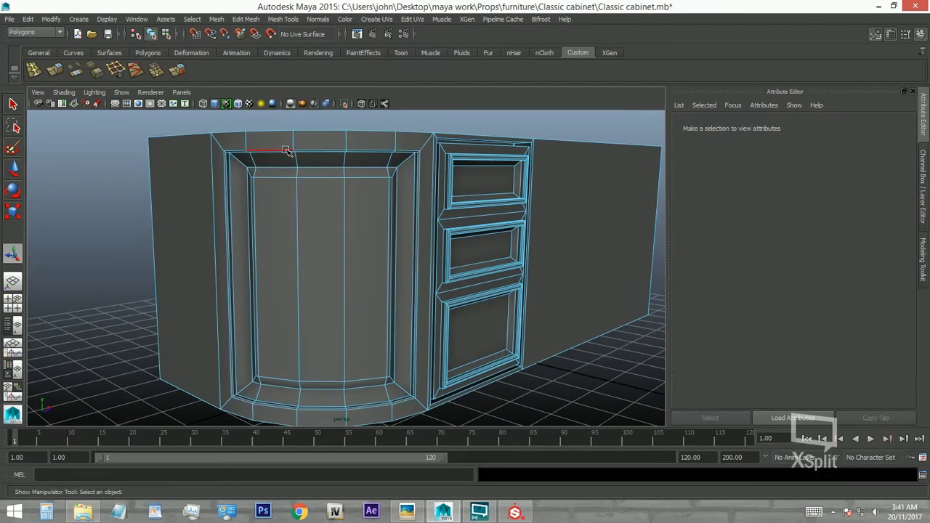
Bevel the door frame's base edges with fraction 0.708 and 3 segments, then deselect.
{"action": "scroll", "coordinate": [404, 179], "scroll_direction": "up", "scroll_amount": 5}
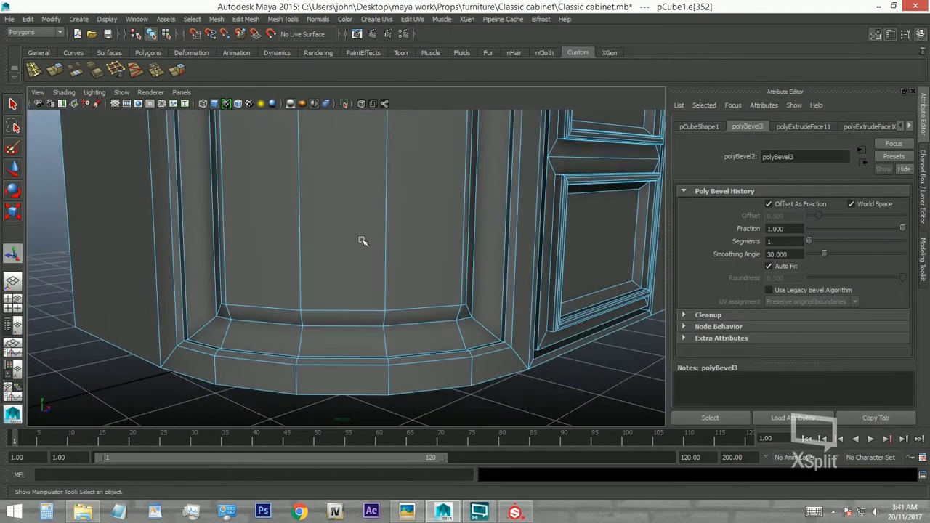
{"action": "scroll", "coordinate": [645, 238], "scroll_direction": "up", "scroll_amount": 1}
{"action": "left_click_drag", "start_coordinate": [556, 248], "coordinate": [395, 307], "text": "alt"}
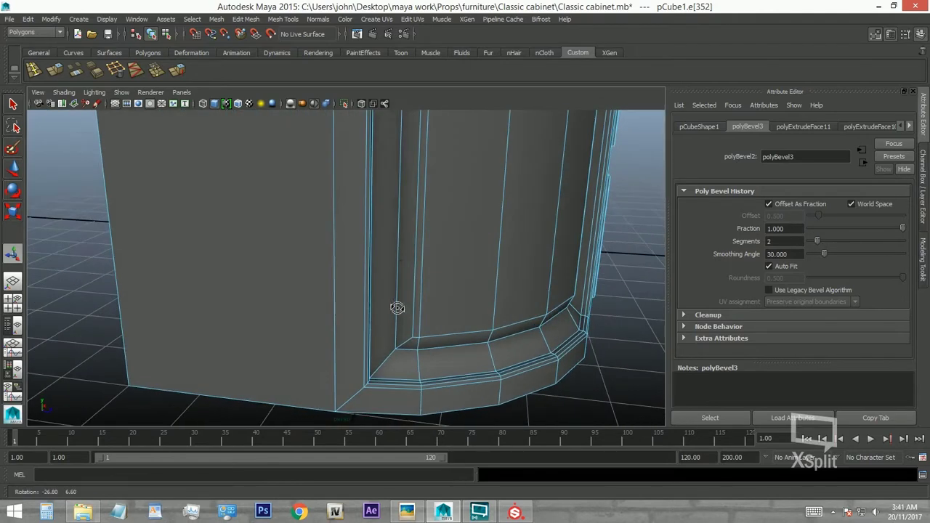
{"action": "middle_click_drag", "start_coordinate": [394, 307], "coordinate": [311, 305], "text": "alt"}
{"action": "left_click", "coordinate": [96, 69]}
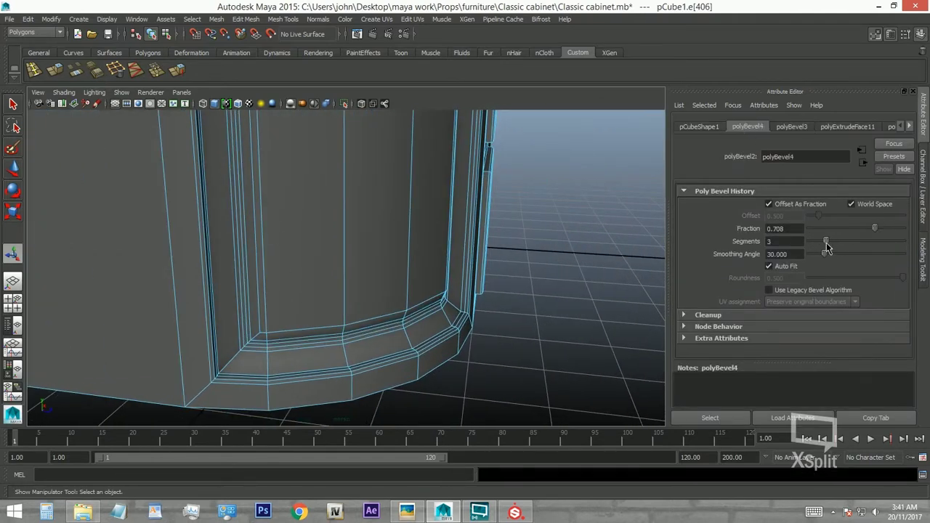
{"action": "left_click_drag", "start_coordinate": [377, 312], "coordinate": [317, 316], "text": "alt"}
{"action": "mouse_move", "coordinate": [361, 325]}
{"action": "right_mouse_down", "text": "alt"}
{"action": "mouse_move", "coordinate": [332, 269]}
{"action": "mouse_move", "coordinate": [332, 208]}
{"action": "right_mouse_up", "text": "alt"}
{"action": "key", "text": "F8"}
{"action": "left_click", "coordinate": [422, 397]}
{"action": "mouse_move", "coordinate": [422, 396]}
{"action": "left_mouse_down", "text": "alt"}
{"action": "mouse_move", "coordinate": [280, 277]}
{"action": "mouse_move", "coordinate": [297, 281]}
{"action": "mouse_move", "coordinate": [276, 280]}
{"action": "mouse_move", "coordinate": [441, 430]}
{"action": "left_mouse_up", "text": "alt"}
Look over the kitchen cabinet reference photo.
{"action": "left_click", "coordinate": [406, 512]}
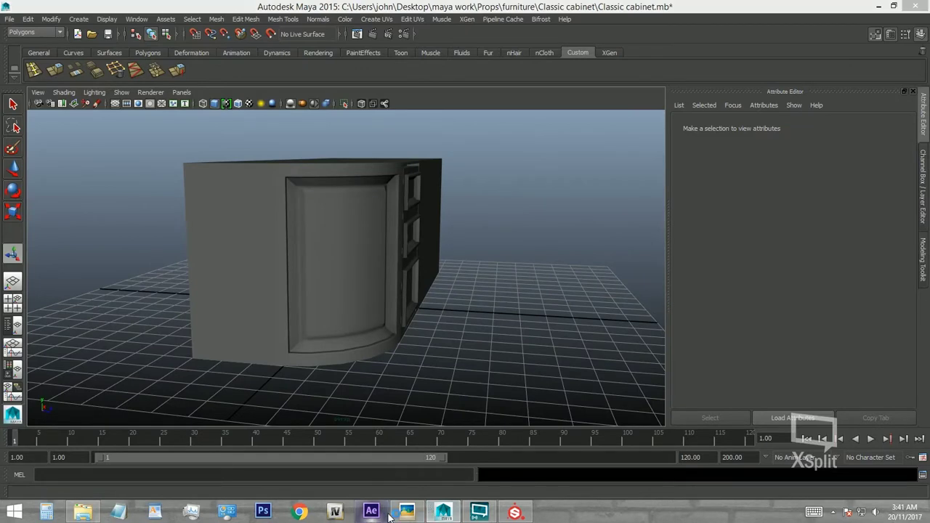
{"action": "scroll", "coordinate": [308, 255], "scroll_direction": "up", "scroll_amount": 3}
{"action": "scroll", "coordinate": [340, 257], "scroll_direction": "up", "scroll_amount": 2}
{"action": "key", "text": "Escape"}
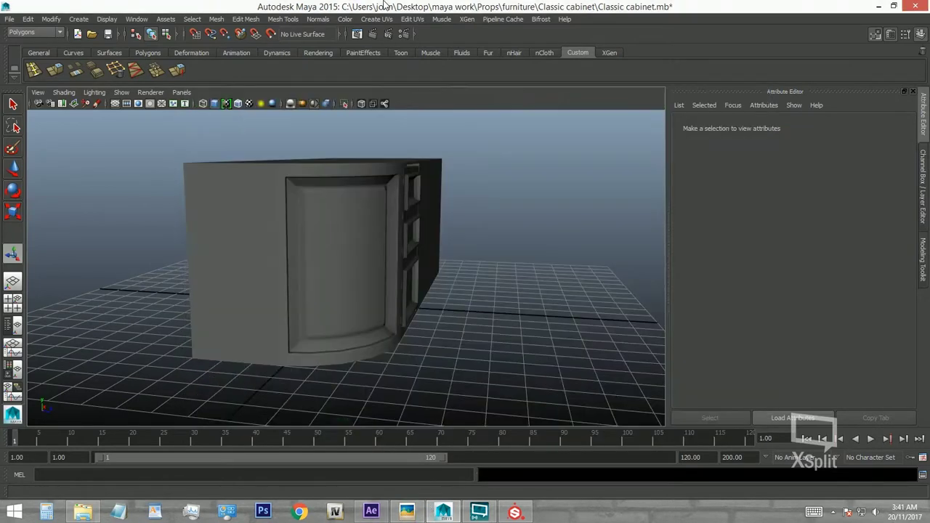
Select the cabinet's left side face in face mode.
{"action": "mouse_move", "coordinate": [340, 258]}
{"action": "left_mouse_down", "text": "alt"}
{"action": "mouse_move", "coordinate": [224, 201]}
{"action": "mouse_move", "coordinate": [411, 239]}
{"action": "left_mouse_up", "text": "alt"}
{"action": "right_click_drag", "start_coordinate": [412, 239], "coordinate": [415, 264]}
{"action": "left_click", "coordinate": [293, 236]}
{"action": "key", "text": "w"}
{"action": "mouse_move", "coordinate": [292, 236]}
{"action": "left_mouse_down", "text": "alt"}
{"action": "mouse_move", "coordinate": [383, 264]}
{"action": "mouse_move", "coordinate": [465, 240]}
{"action": "mouse_move", "coordinate": [549, 235]}
{"action": "left_mouse_up", "text": "alt"}
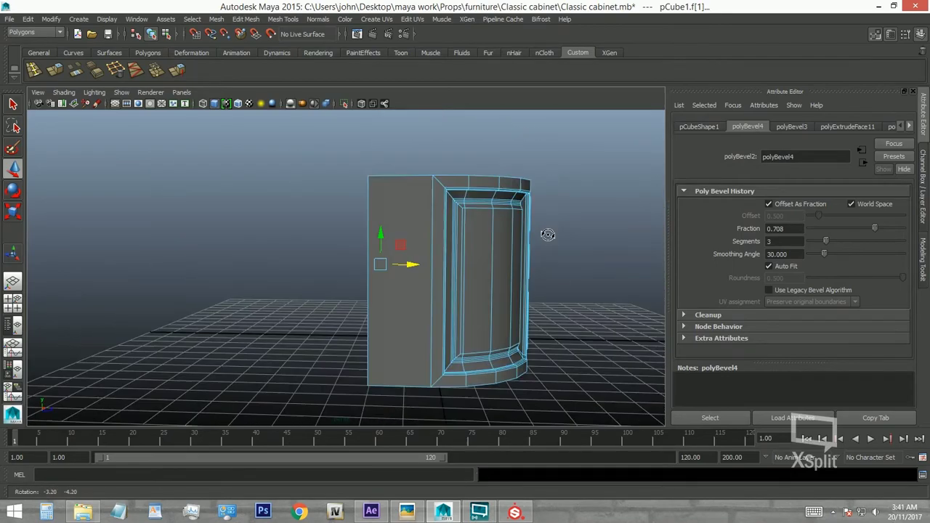
{"action": "left_click", "coordinate": [414, 254]}
{"action": "middle_click_drag", "start_coordinate": [415, 254], "coordinate": [499, 287], "text": "alt"}
{"action": "mouse_move", "coordinate": [500, 286]}
{"action": "left_mouse_down", "text": "alt"}
{"action": "mouse_move", "coordinate": [432, 297]}
{"action": "mouse_move", "coordinate": [451, 291]}
{"action": "left_mouse_up", "text": "alt"}
{"action": "key", "text": "alt+Tab"}
{"action": "key", "text": "alt+Tab"}
Extrude the left side face with a 0.2 inset offset.
{"action": "left_click", "coordinate": [55, 69]}
{"action": "left_click_drag", "start_coordinate": [363, 305], "coordinate": [412, 309], "text": "alt"}
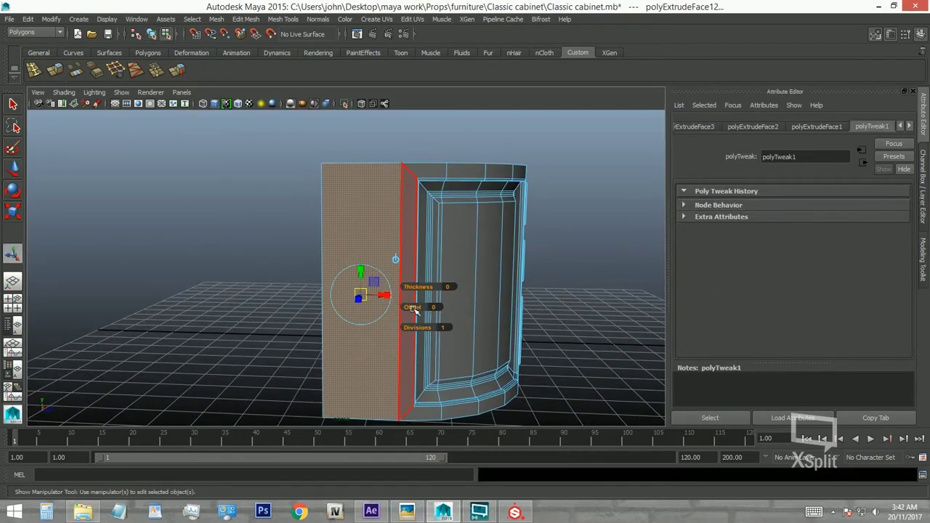
{"action": "scroll", "coordinate": [412, 306], "scroll_direction": "up", "scroll_amount": 3}
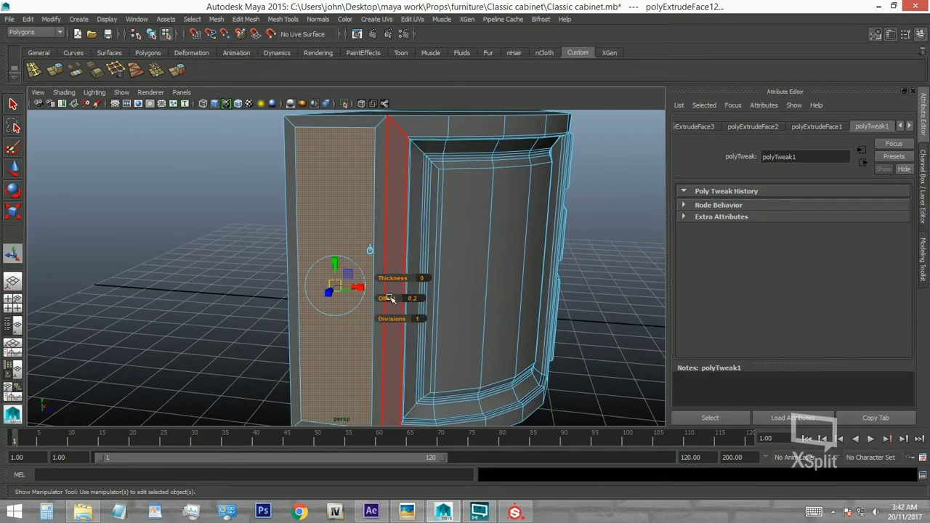
Extrude again at offset 0.1 and push the narrow panel face inward.
{"action": "key", "text": "ctrl+e"}
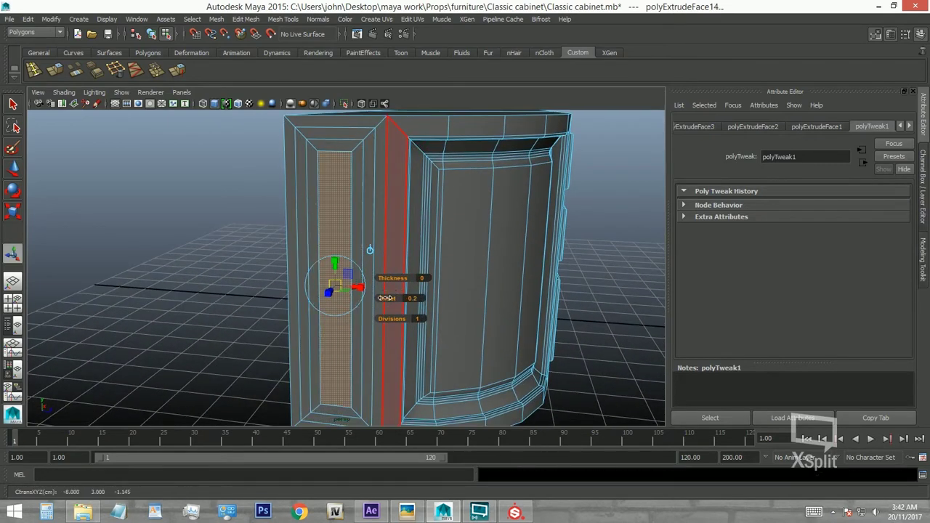
{"action": "mouse_move", "coordinate": [362, 290]}
{"action": "left_mouse_down", "text": "alt"}
{"action": "mouse_move", "coordinate": [232, 320]}
{"action": "mouse_move", "coordinate": [306, 324]}
{"action": "left_mouse_up", "text": "alt"}
{"action": "left_click_drag", "start_coordinate": [370, 276], "coordinate": [295, 319]}
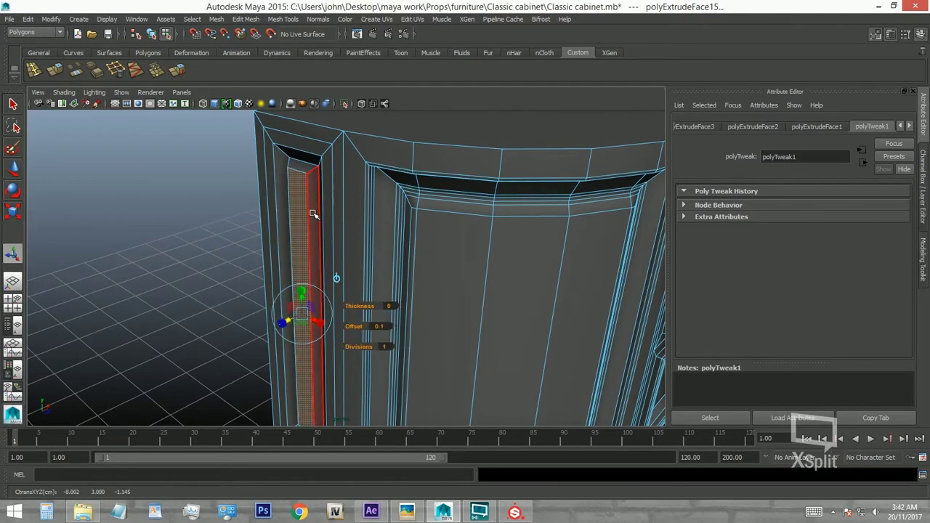
{"action": "left_click", "coordinate": [298, 140]}
{"action": "key", "text": "ctrl+e"}
{"action": "mouse_move", "coordinate": [305, 160]}
{"action": "left_mouse_down", "text": "alt"}
{"action": "mouse_move", "coordinate": [278, 282]}
{"action": "mouse_move", "coordinate": [320, 195]}
{"action": "left_mouse_up", "text": "alt"}
Bevel the side panel's top and frame edges with fraction 0.745 and 3 segments.
{"action": "left_click", "coordinate": [320, 195]}
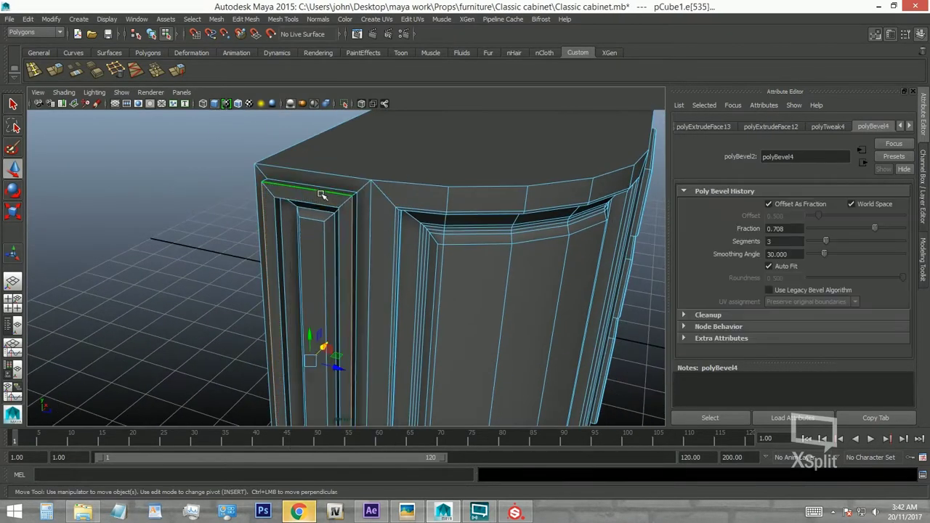
{"action": "left_click", "coordinate": [308, 201]}
{"action": "key", "text": "g"}
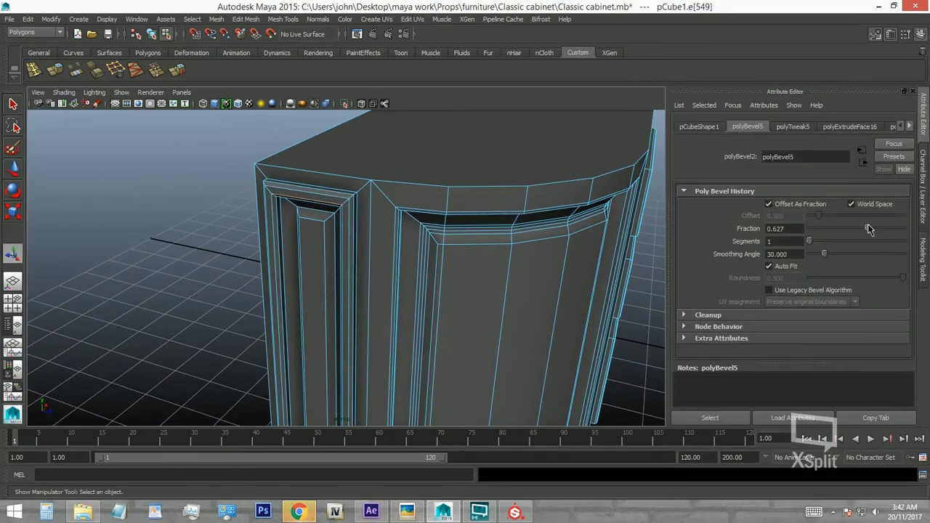
{"action": "mouse_move", "coordinate": [640, 240]}
{"action": "left_mouse_down", "text": "alt"}
{"action": "mouse_move", "coordinate": [473, 233]}
{"action": "mouse_move", "coordinate": [358, 209]}
{"action": "left_mouse_up", "text": "alt"}
{"action": "left_click", "coordinate": [353, 186]}
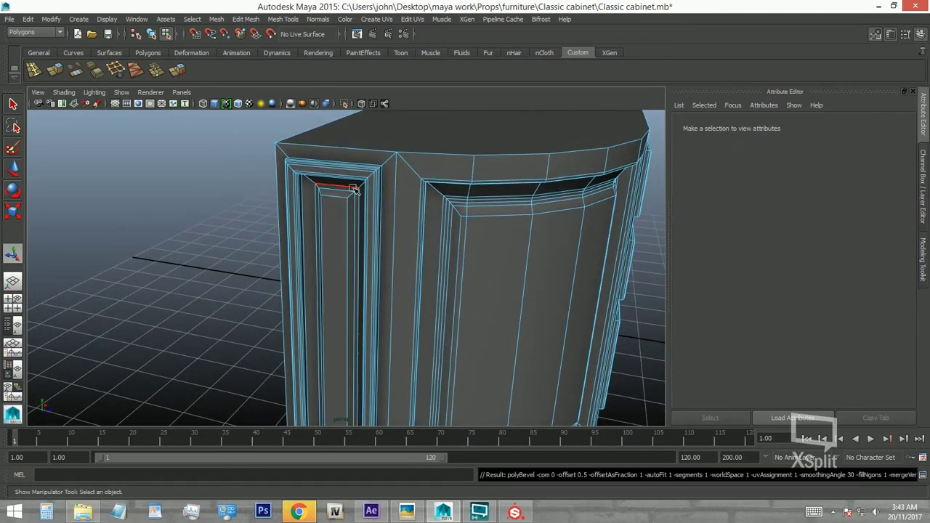
Select the narrow inner panel face for moving, then select the whole cabinet.
{"action": "scroll", "coordinate": [256, 201], "scroll_direction": "down", "scroll_amount": 5}
{"action": "mouse_move", "coordinate": [255, 201]}
{"action": "left_mouse_down", "text": "alt"}
{"action": "mouse_move", "coordinate": [390, 249]}
{"action": "mouse_move", "coordinate": [343, 261]}
{"action": "mouse_move", "coordinate": [457, 272]}
{"action": "mouse_move", "coordinate": [386, 290]}
{"action": "mouse_move", "coordinate": [370, 319]}
{"action": "mouse_move", "coordinate": [373, 334]}
{"action": "mouse_move", "coordinate": [397, 266]}
{"action": "mouse_move", "coordinate": [326, 278]}
{"action": "mouse_move", "coordinate": [390, 287]}
{"action": "left_mouse_up", "text": "alt"}
{"action": "scroll", "coordinate": [386, 291], "scroll_direction": "up", "scroll_amount": 3}
{"action": "right_click_drag", "start_coordinate": [390, 286], "coordinate": [444, 267], "text": "alt"}
{"action": "key", "text": "F11"}
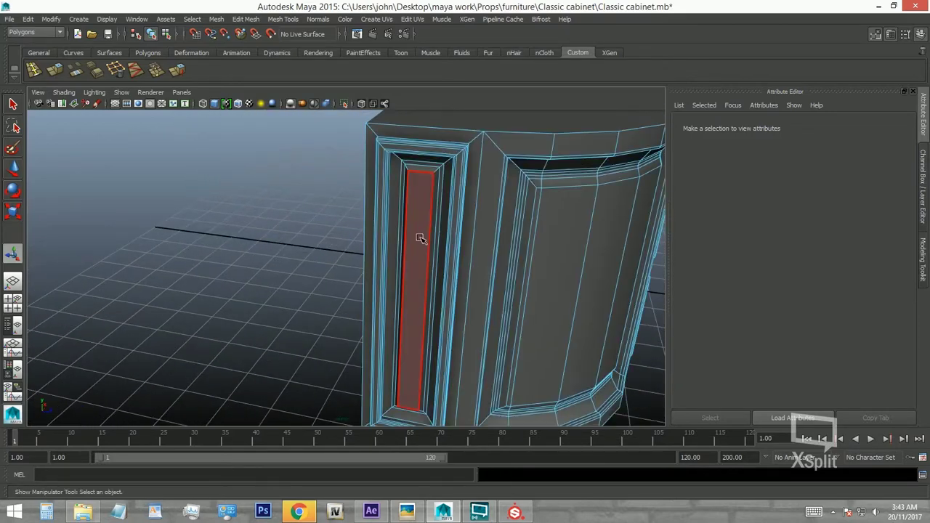
{"action": "left_click", "coordinate": [421, 235]}
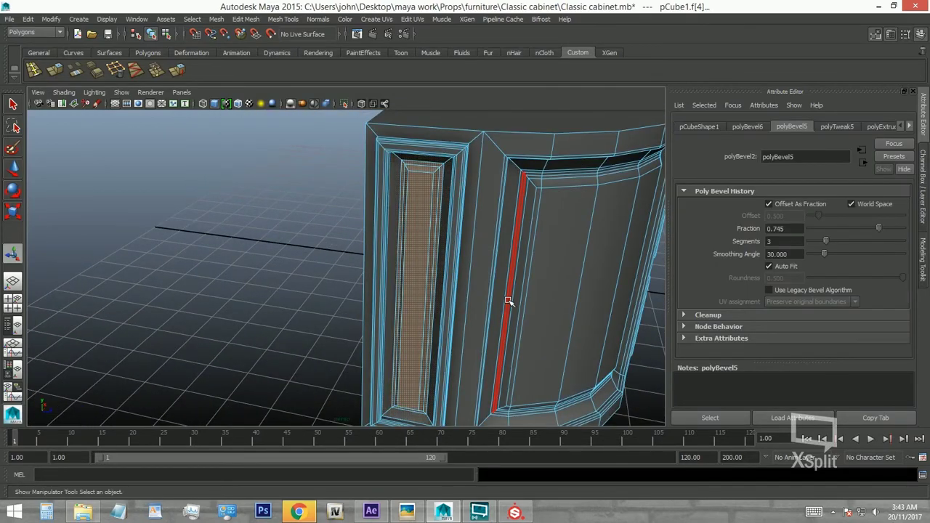
{"action": "mouse_move", "coordinate": [504, 307]}
{"action": "left_mouse_down", "text": "alt"}
{"action": "mouse_move", "coordinate": [457, 272]}
{"action": "mouse_move", "coordinate": [305, 276]}
{"action": "left_mouse_up", "text": "alt"}
{"action": "key", "text": "w"}
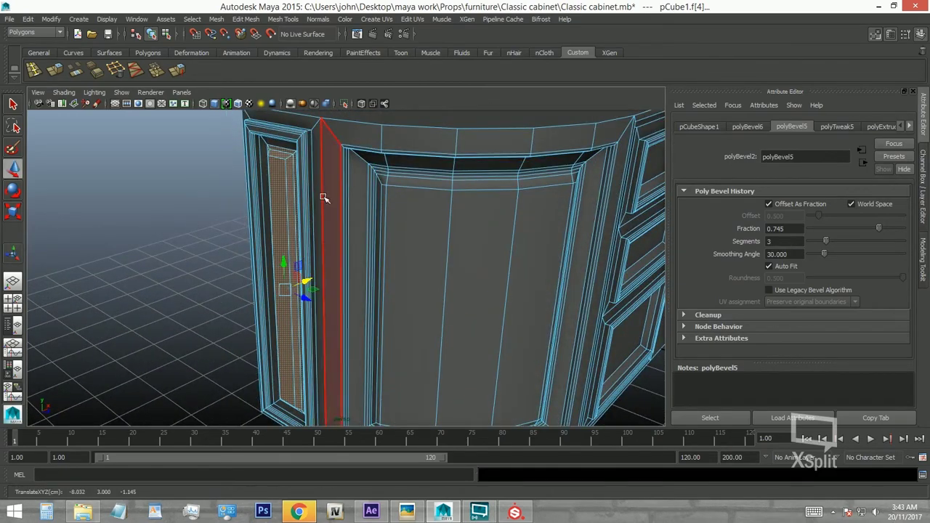
{"action": "left_click", "coordinate": [199, 166]}
{"action": "mouse_move", "coordinate": [324, 198]}
{"action": "left_mouse_down", "text": "alt"}
{"action": "mouse_move", "coordinate": [199, 167]}
{"action": "mouse_move", "coordinate": [438, 245]}
{"action": "mouse_move", "coordinate": [473, 215]}
{"action": "mouse_move", "coordinate": [465, 183]}
{"action": "mouse_move", "coordinate": [450, 208]}
{"action": "mouse_move", "coordinate": [428, 218]}
{"action": "left_mouse_up", "text": "alt"}
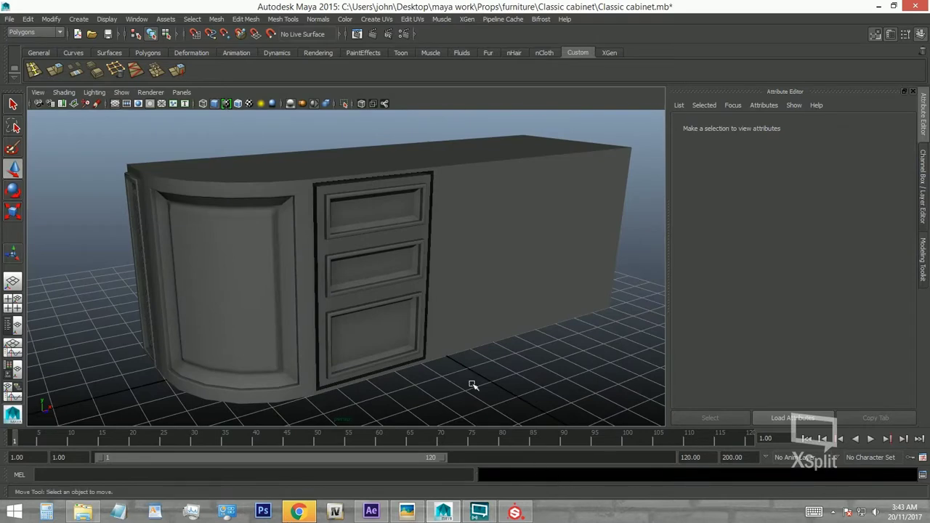
{"action": "left_click", "coordinate": [448, 307]}
Compare the model with the kitchen reference photo, then close it.
{"action": "key", "text": "alt+Tab"}
{"action": "scroll", "coordinate": [552, 261], "scroll_direction": "up", "scroll_amount": 2}
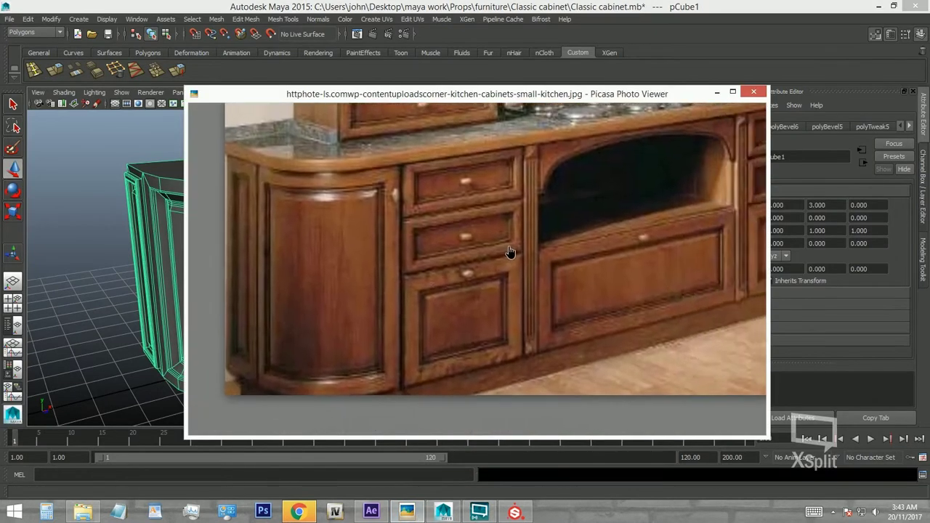
{"action": "left_click_drag", "start_coordinate": [510, 252], "coordinate": [467, 284]}
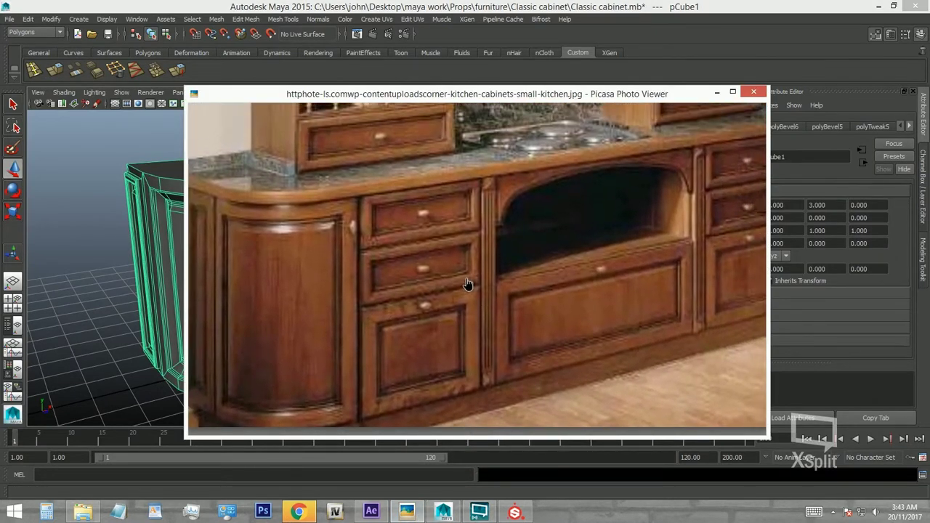
{"action": "left_click", "coordinate": [423, 6]}
Split the long box's front face with vertical edges to mark off a strip beside the drawers.
{"action": "left_click_drag", "start_coordinate": [415, 228], "coordinate": [385, 257], "text": "alt"}
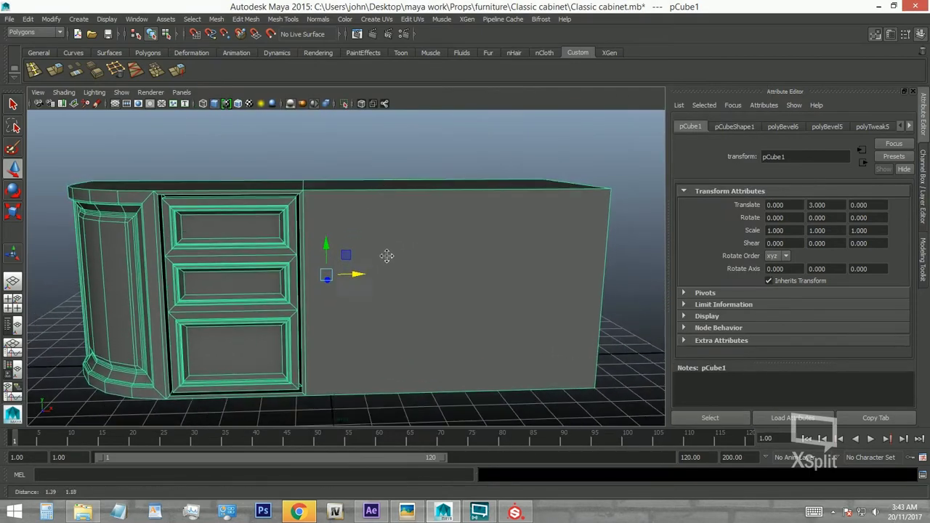
{"action": "right_click_drag", "start_coordinate": [386, 257], "coordinate": [386, 218]}
{"action": "mouse_move", "coordinate": [386, 258]}
{"action": "left_mouse_down", "text": "alt"}
{"action": "mouse_move", "coordinate": [400, 367]}
{"action": "mouse_move", "coordinate": [424, 366]}
{"action": "left_mouse_up", "text": "alt"}
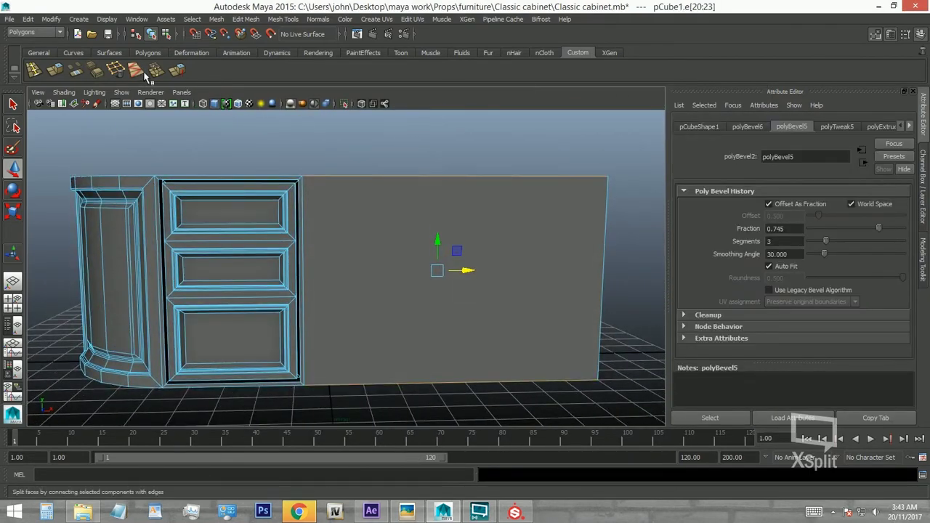
{"action": "left_click", "coordinate": [145, 74]}
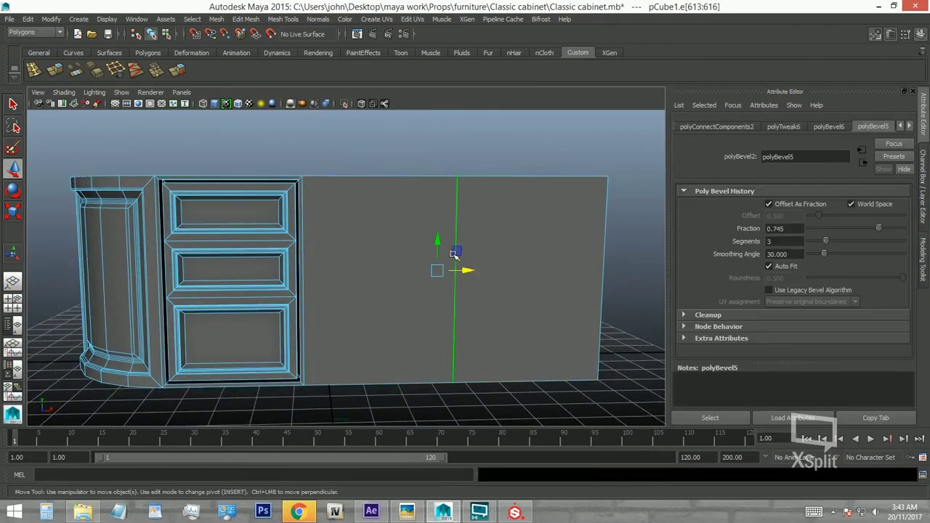
{"action": "left_click", "coordinate": [409, 512]}
{"action": "left_click", "coordinate": [408, 511]}
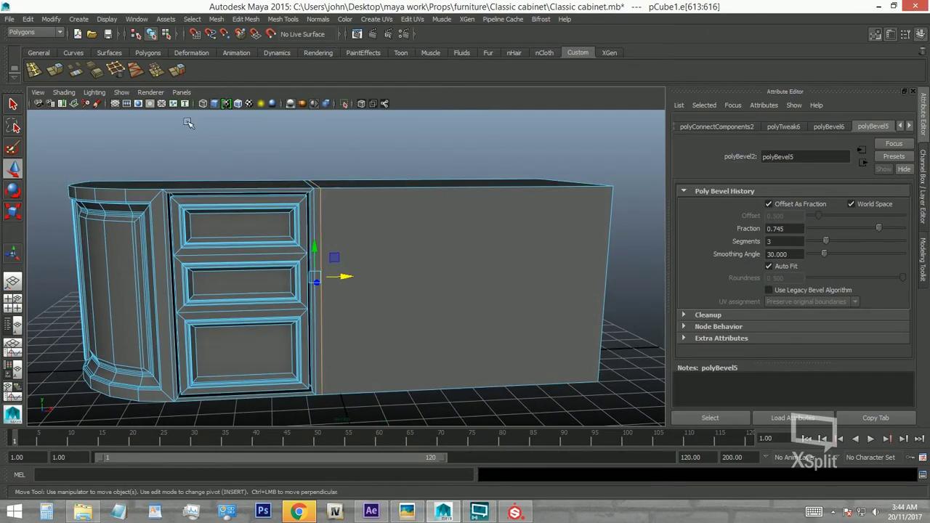
{"action": "double_click", "coordinate": [35, 70]}
{"action": "left_click", "coordinate": [216, 90]}
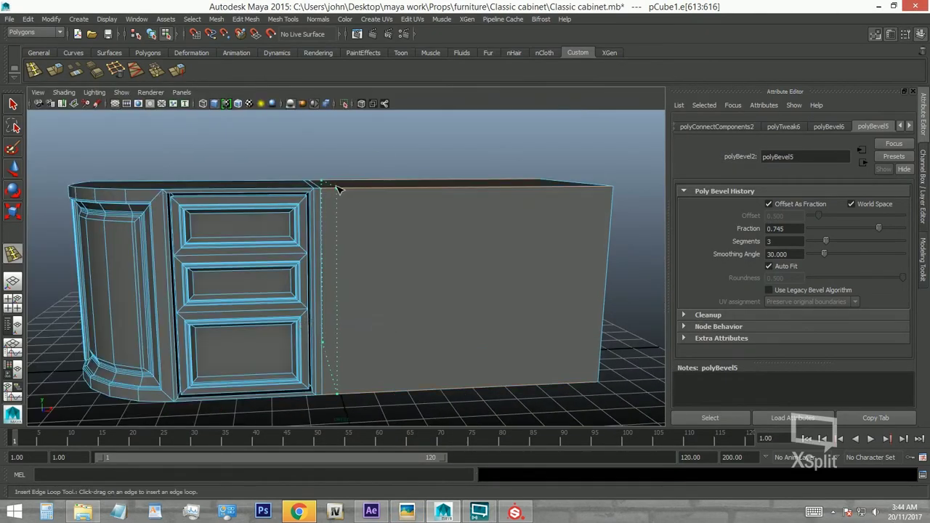
{"action": "left_click", "coordinate": [347, 191]}
Undo the extra edge loop and slide the new vertical edge into place.
{"action": "left_click", "coordinate": [409, 511]}
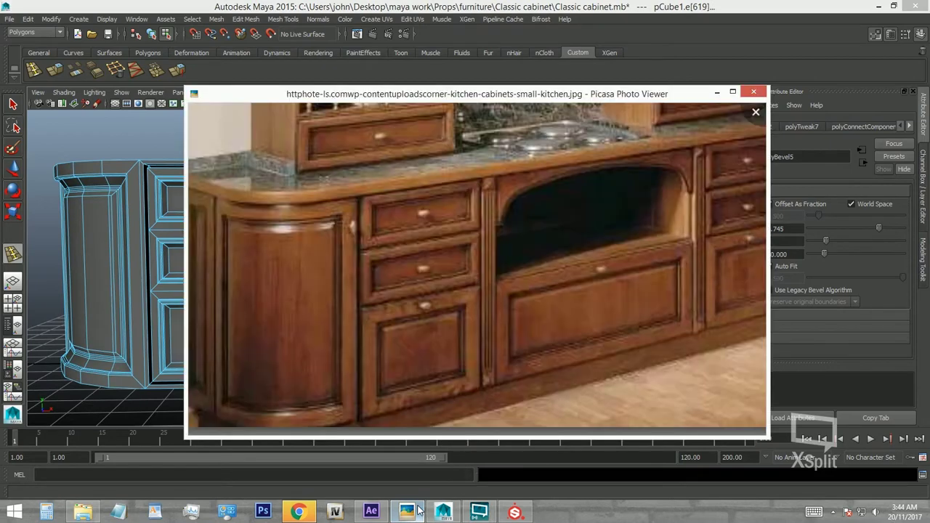
{"action": "left_click", "coordinate": [418, 510]}
{"action": "key", "text": "ctrl+z"}
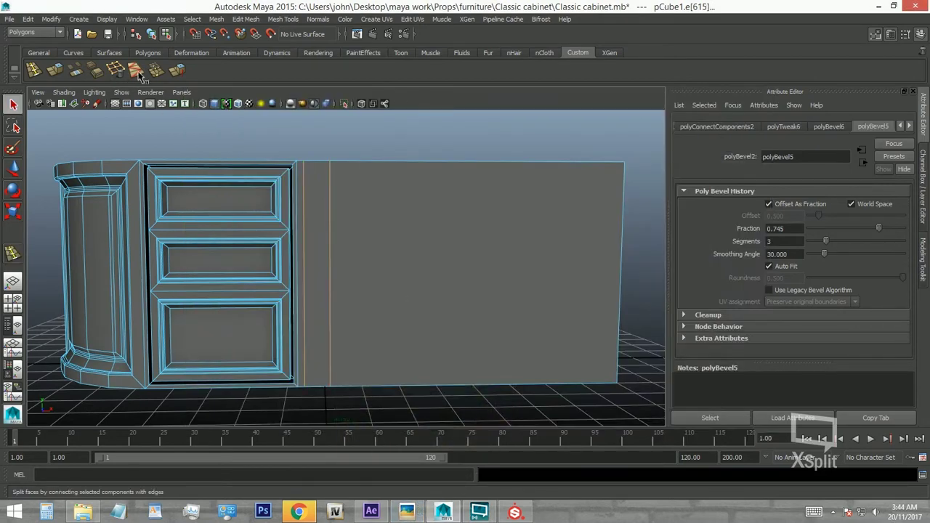
{"action": "key", "text": "w"}
{"action": "left_click", "coordinate": [316, 234]}
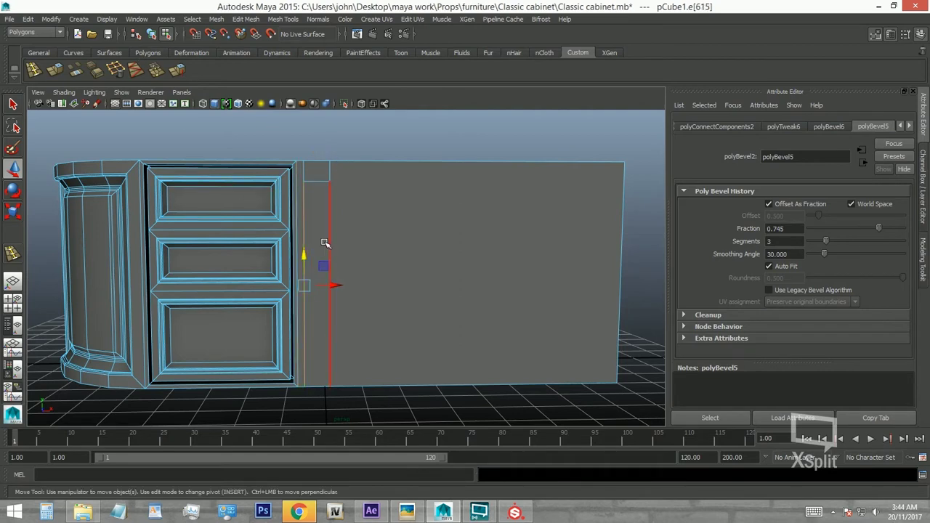
{"action": "left_click", "coordinate": [318, 251]}
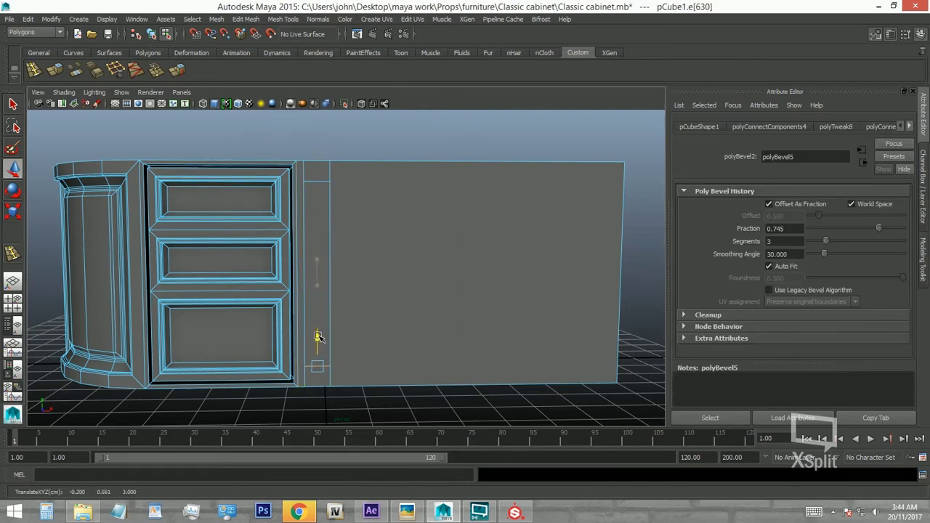
{"action": "key", "text": "q"}
Compare with the reference photo, then select the narrow strip face beside the drawers.
{"action": "left_click_drag", "start_coordinate": [334, 295], "coordinate": [292, 266], "text": "alt"}
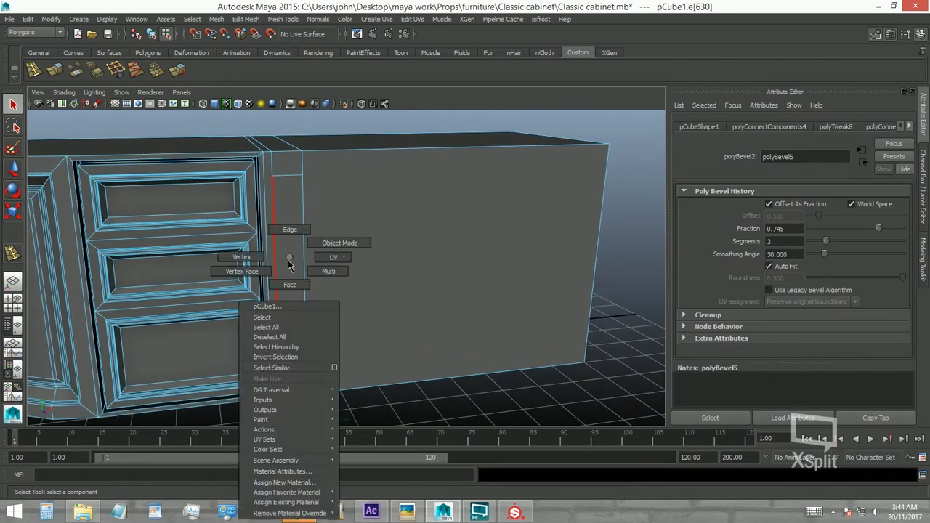
{"action": "right_click_drag", "start_coordinate": [292, 267], "coordinate": [331, 247]}
{"action": "left_click", "coordinate": [416, 511]}
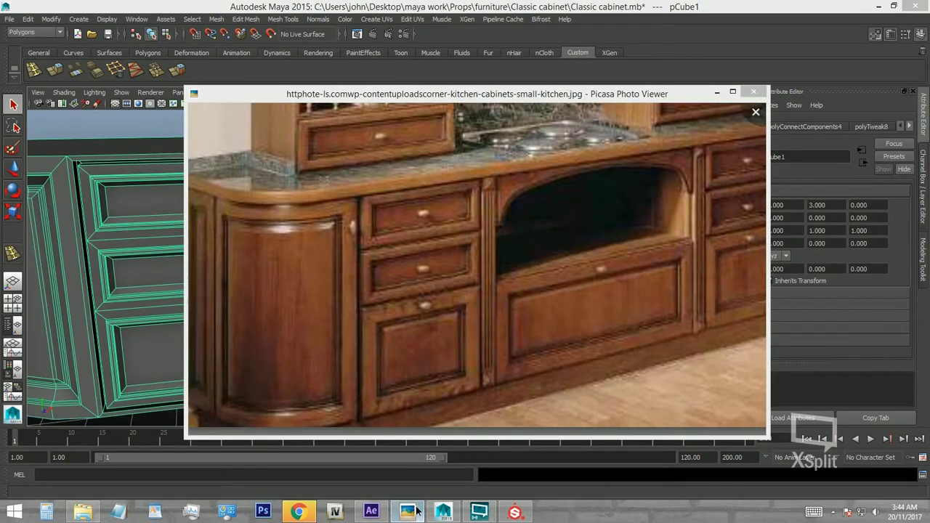
{"action": "left_click", "coordinate": [416, 511]}
{"action": "left_click", "coordinate": [293, 228]}
{"action": "left_click_drag", "start_coordinate": [307, 260], "coordinate": [302, 257], "text": "alt"}
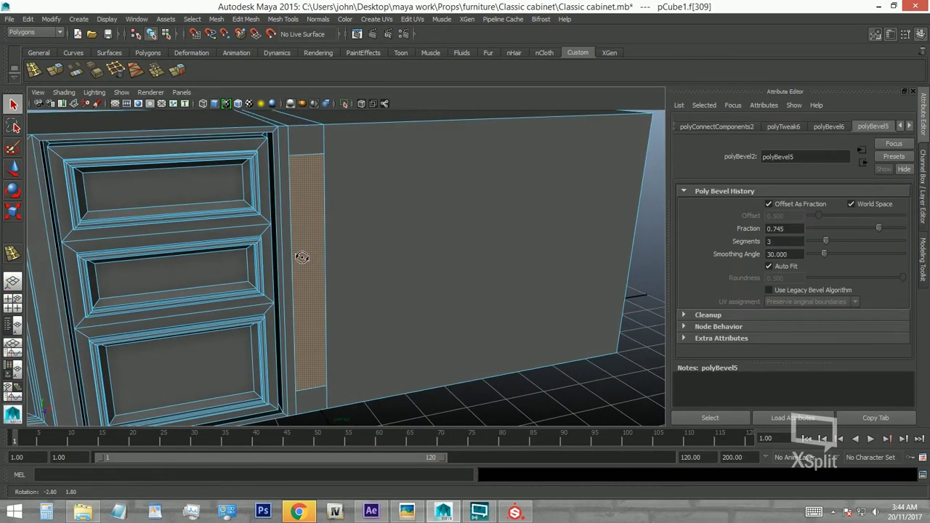
Extrude the strip face and pull it outward from the cabinet front.
{"action": "left_click", "coordinate": [57, 70]}
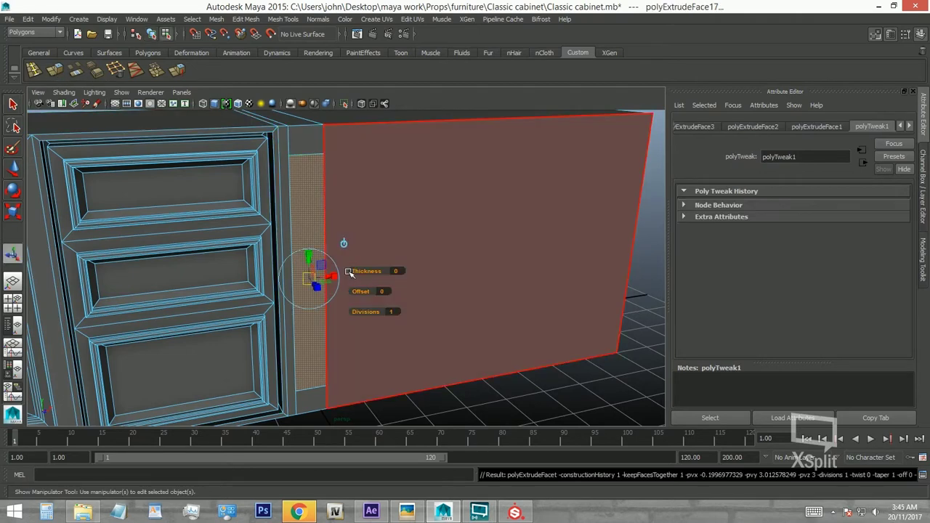
{"action": "mouse_move", "coordinate": [373, 270]}
{"action": "left_mouse_down", "text": "alt"}
{"action": "mouse_move", "coordinate": [390, 285]}
{"action": "mouse_move", "coordinate": [382, 277]}
{"action": "left_mouse_up", "text": "alt"}
{"action": "key", "text": "w"}
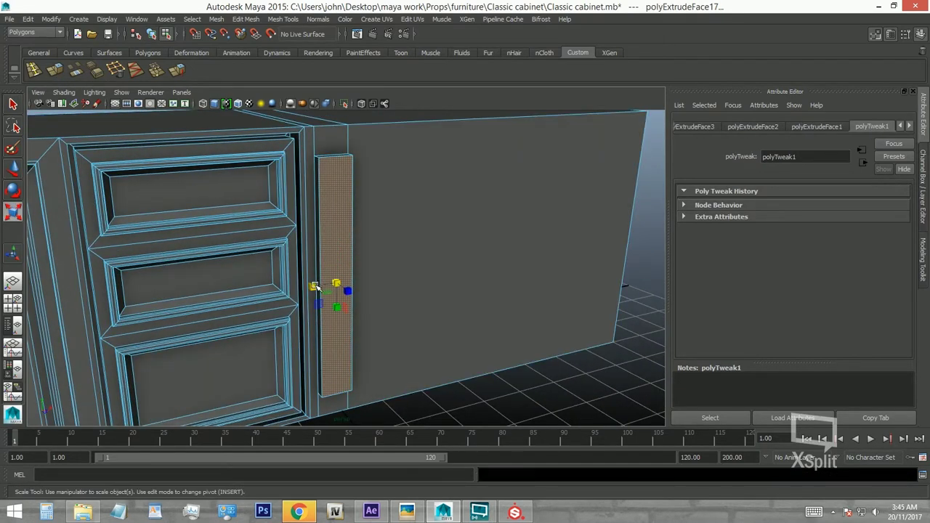
{"action": "mouse_move", "coordinate": [335, 305]}
{"action": "left_mouse_down", "text": "alt"}
{"action": "mouse_move", "coordinate": [373, 301]}
{"action": "mouse_move", "coordinate": [322, 295]}
{"action": "mouse_move", "coordinate": [506, 322]}
{"action": "mouse_move", "coordinate": [421, 266]}
{"action": "mouse_move", "coordinate": [415, 274]}
{"action": "left_mouse_up", "text": "alt"}
{"action": "key", "text": "w"}
Extrude the pillar face again with Offset 0.2 to form small top and base blocks.
{"action": "left_click", "coordinate": [56, 70]}
{"action": "left_click_drag", "start_coordinate": [334, 189], "coordinate": [349, 167], "text": "alt"}
{"action": "left_click_drag", "start_coordinate": [348, 168], "coordinate": [303, 201], "text": "alt"}
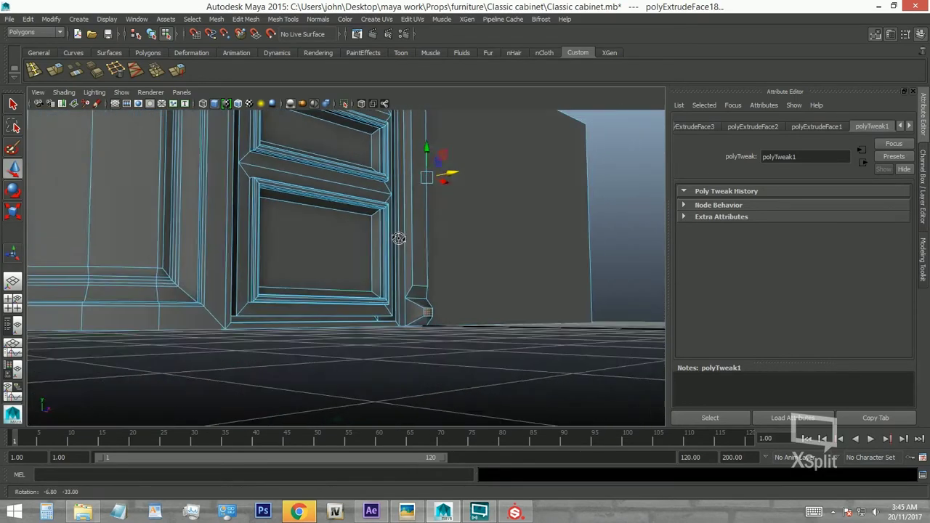
{"action": "left_click_drag", "start_coordinate": [416, 343], "coordinate": [312, 174], "text": "alt"}
{"action": "left_click", "coordinate": [310, 172]}
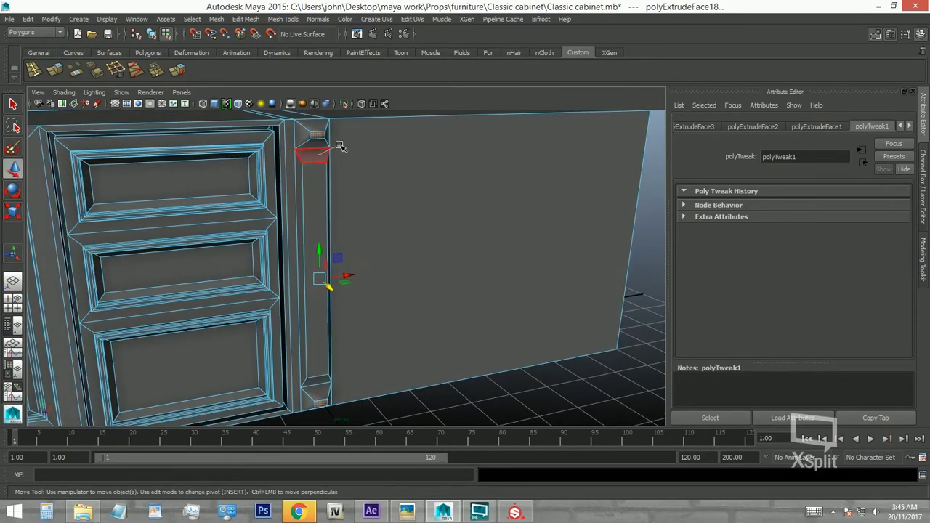
{"action": "right_click_drag", "start_coordinate": [340, 147], "coordinate": [373, 138]}
{"action": "double_click", "coordinate": [33, 70]}
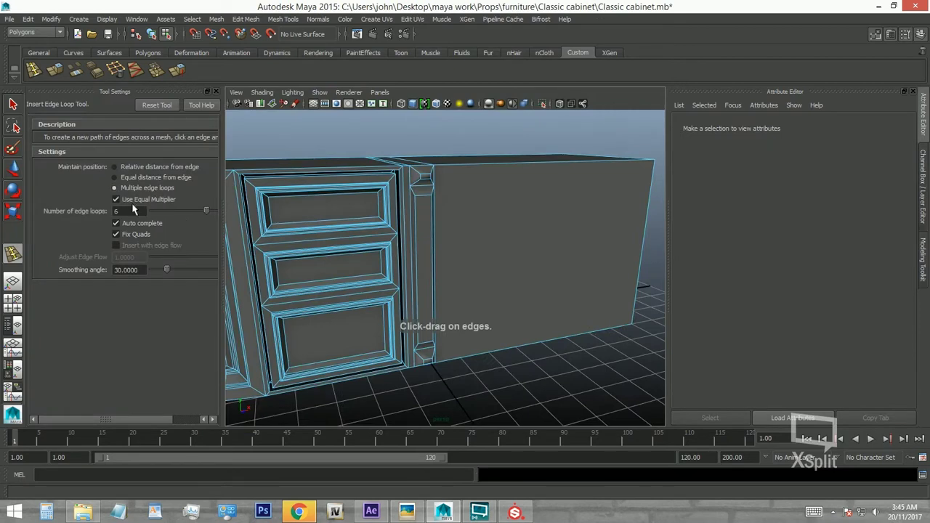
Retry inserting edge loops on the pillar with Multiple edge loops set to 3.
{"action": "key", "text": "ctrl+z"}
{"action": "key", "text": "ctrl+z"}
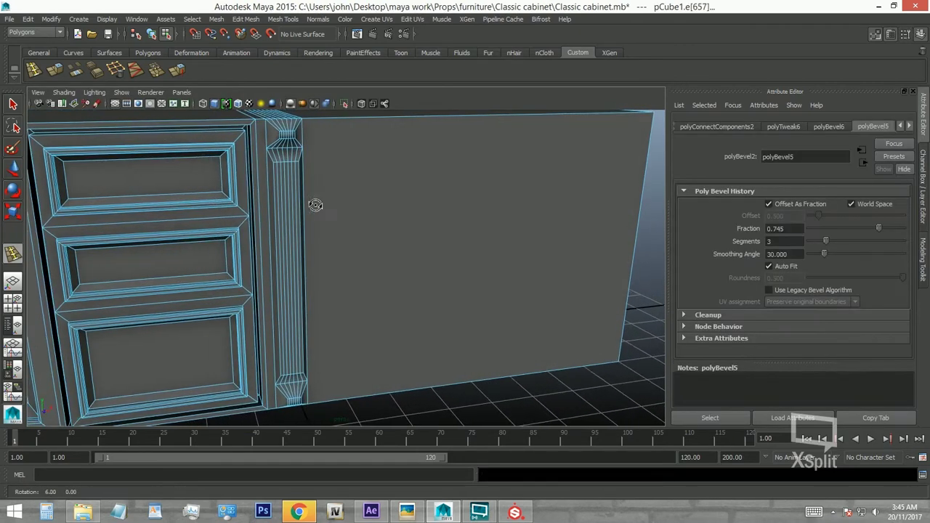
{"action": "double_click", "coordinate": [34, 70]}
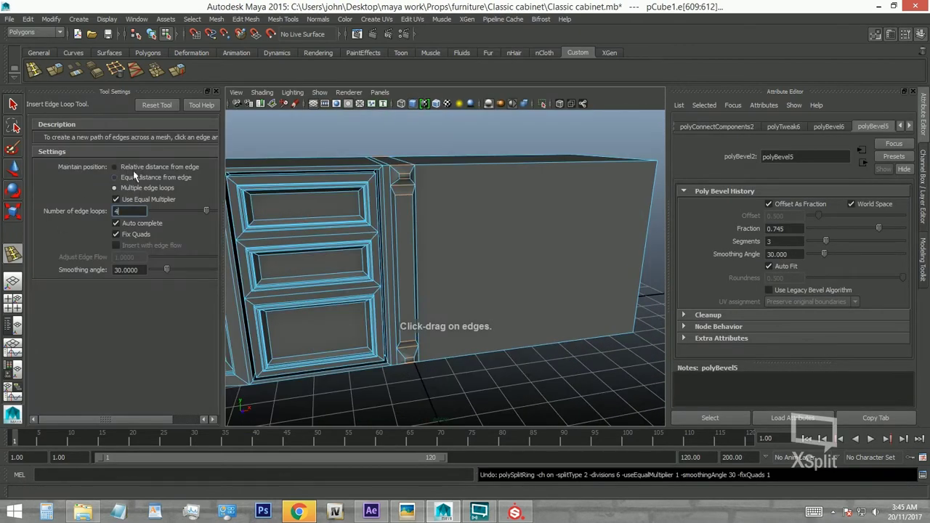
{"action": "left_click", "coordinate": [306, 185]}
{"action": "scroll", "coordinate": [311, 191], "scroll_direction": "up", "scroll_amount": 5}
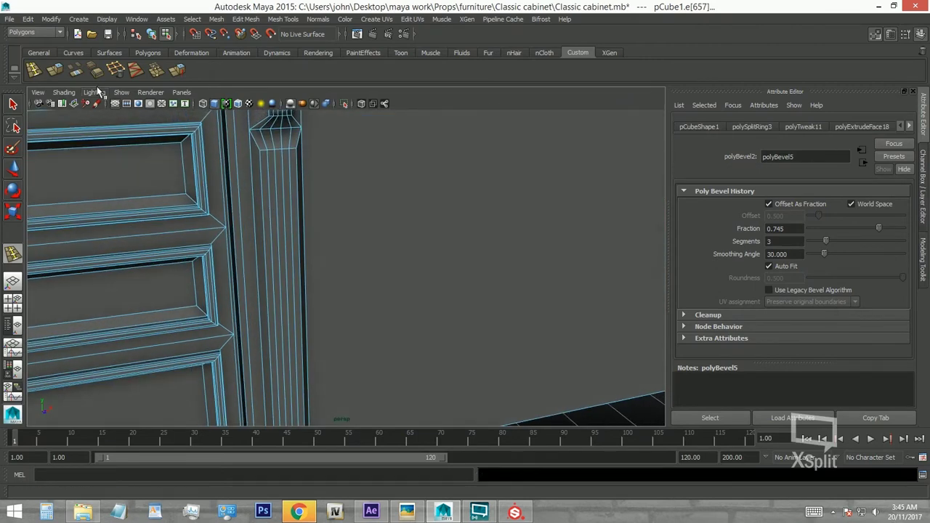
{"action": "key", "text": "ctrl+z"}
{"action": "double_click", "coordinate": [34, 70]}
{"action": "left_click_drag", "start_coordinate": [216, 91], "coordinate": [32, 124]}
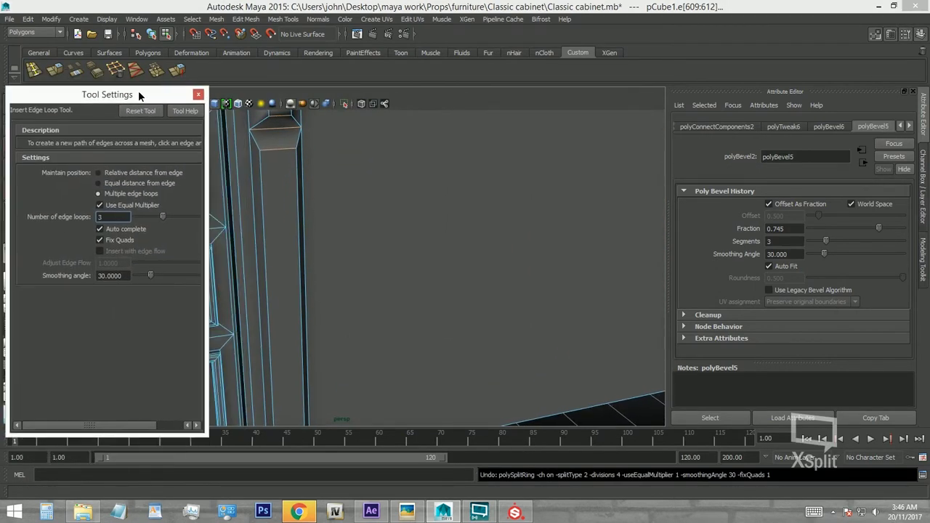
{"action": "left_click", "coordinate": [216, 93]}
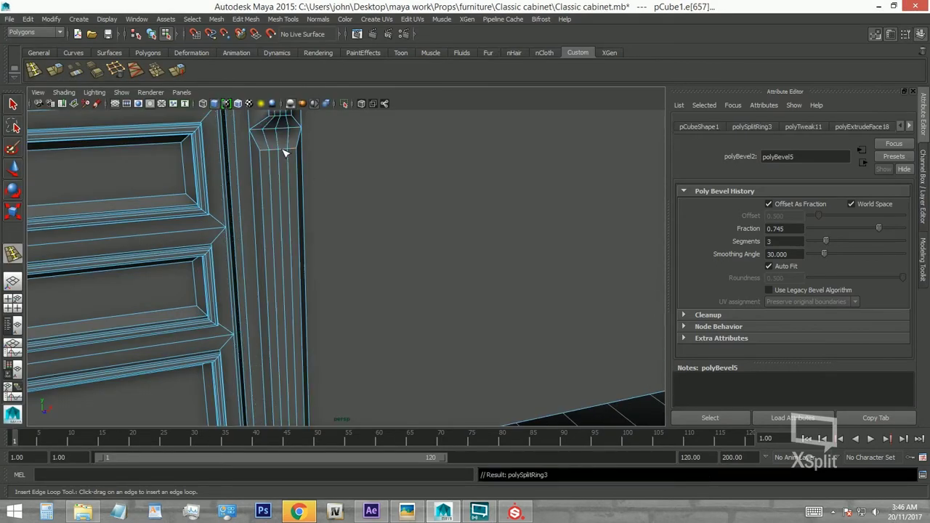
Undo and reinsert the three evenly spaced vertical loops down the pillar front.
{"action": "left_click_drag", "start_coordinate": [287, 154], "coordinate": [319, 208], "text": "alt"}
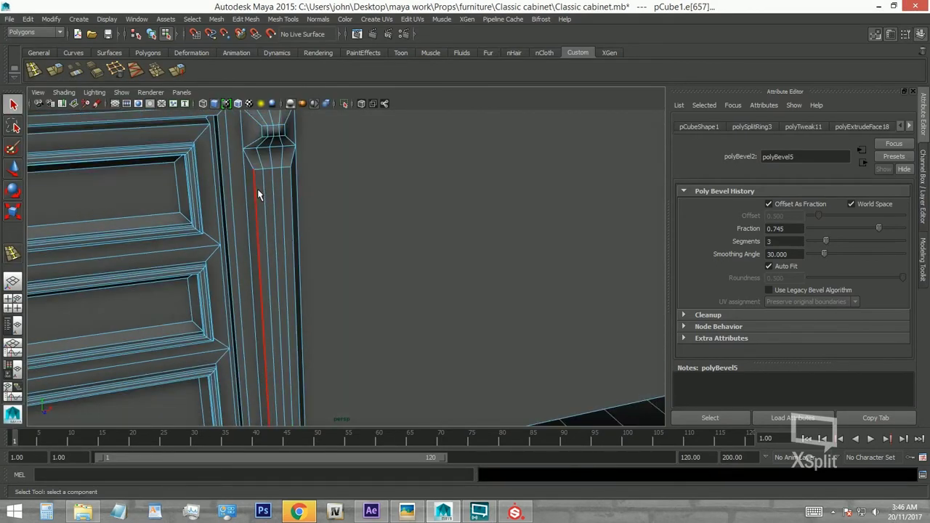
{"action": "key", "text": "ctrl+z"}
{"action": "left_click", "coordinate": [215, 90]}
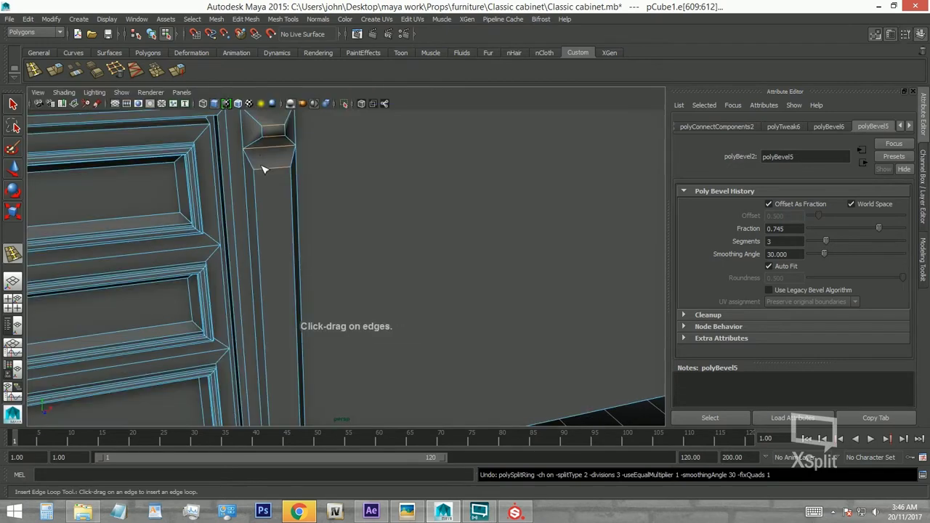
{"action": "key", "text": "q"}
{"action": "right_click_drag", "start_coordinate": [281, 197], "coordinate": [280, 218]}
{"action": "left_click", "coordinate": [268, 215]}
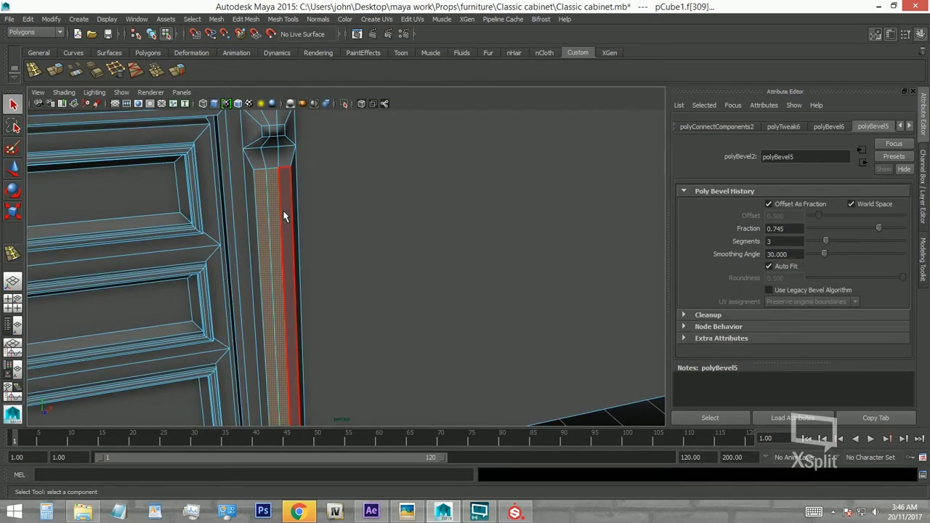
Delete the stray vertical edge and select the pillar's front strip faces.
{"action": "right_click_drag", "start_coordinate": [271, 176], "coordinate": [271, 154]}
{"action": "left_click", "coordinate": [277, 157]}
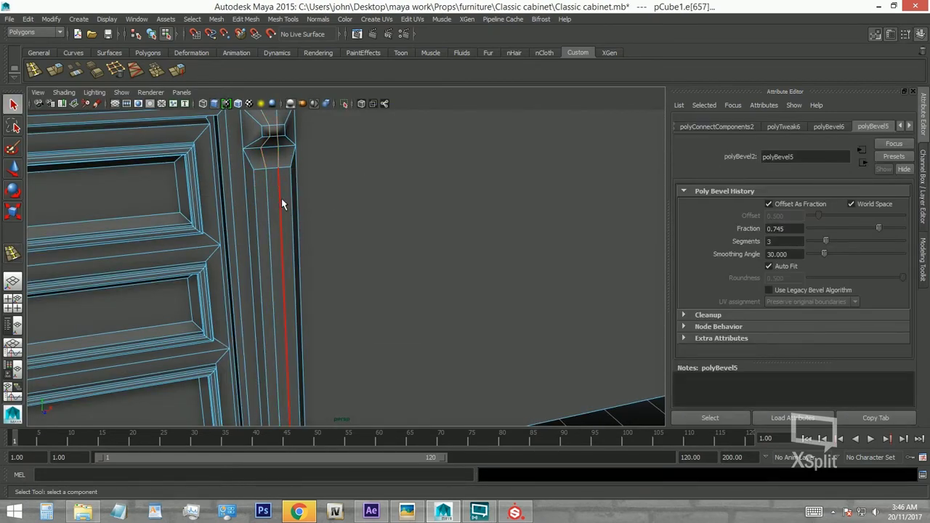
{"action": "key", "text": "Delete"}
{"action": "key", "text": "w"}
{"action": "left_click", "coordinate": [262, 194]}
{"action": "left_click_drag", "start_coordinate": [262, 194], "coordinate": [101, 86], "text": "alt"}
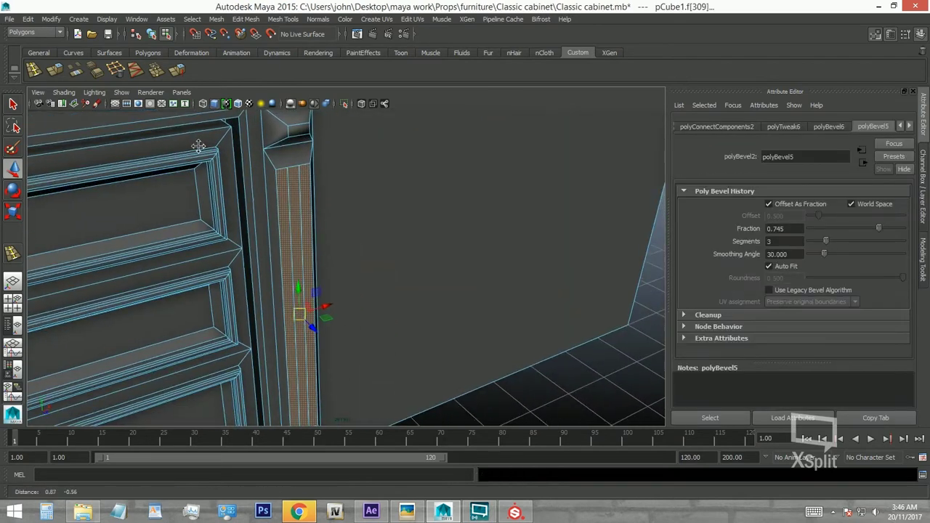
Extrude the strips in Modeling Toolkit with Keep Faces Together off, Offset 0.03, Local Z 0.
{"action": "left_click", "coordinate": [923, 258]}
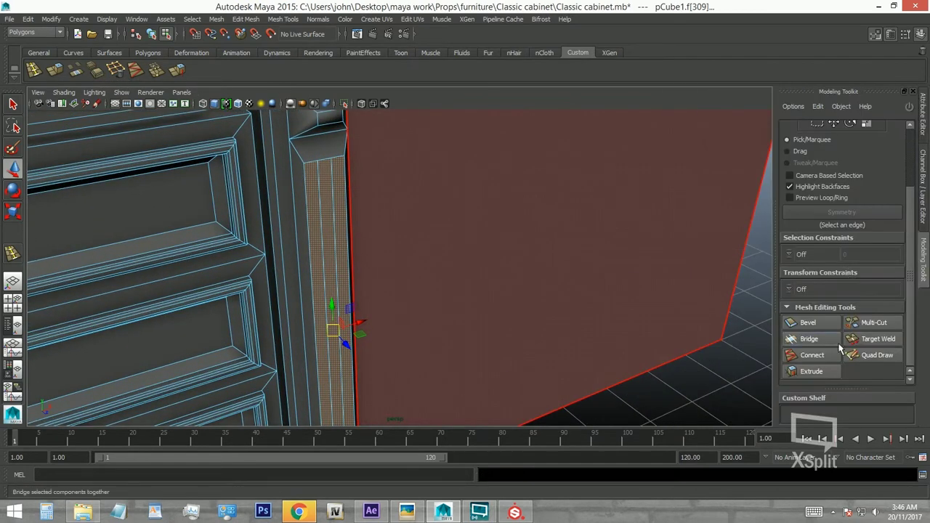
{"action": "left_click", "coordinate": [811, 371]}
{"action": "left_click_drag", "start_coordinate": [465, 250], "coordinate": [489, 249]}
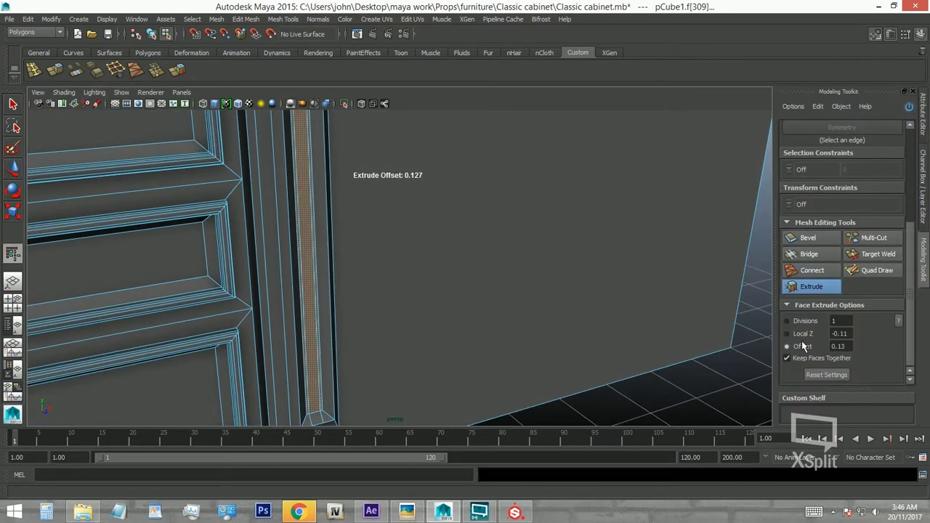
{"action": "left_click", "coordinate": [786, 357]}
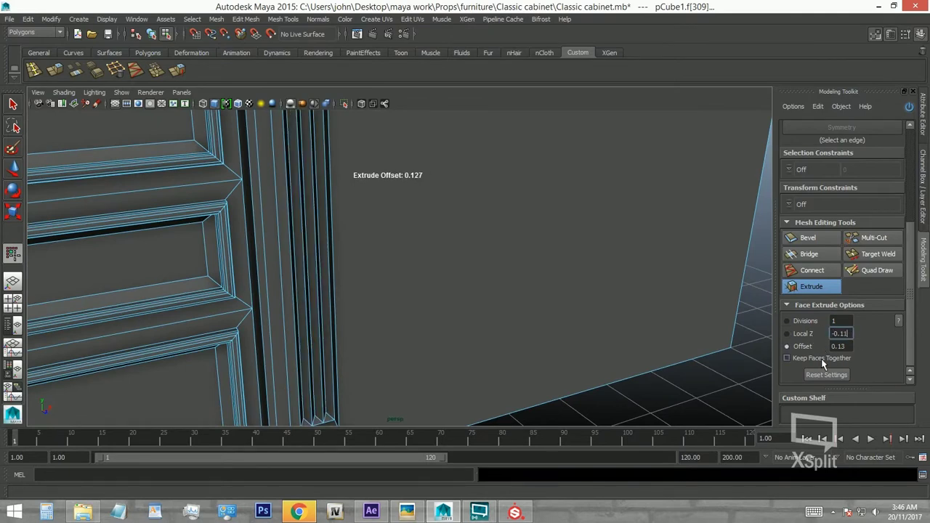
{"action": "mouse_move", "coordinate": [365, 284]}
{"action": "left_mouse_down", "text": "alt"}
{"action": "mouse_move", "coordinate": [378, 219]}
{"action": "mouse_move", "coordinate": [341, 241]}
{"action": "mouse_move", "coordinate": [351, 249]}
{"action": "left_mouse_up", "text": "alt"}
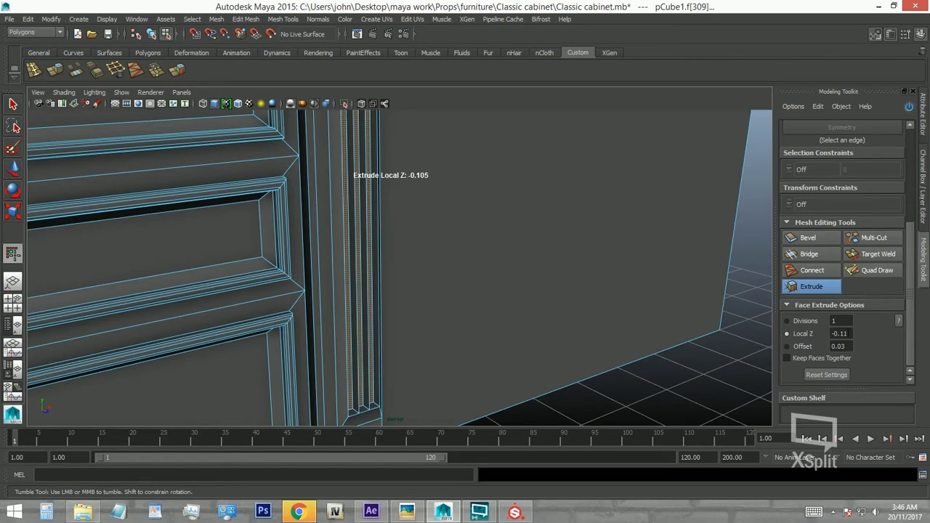
{"action": "type", "text": "0"}
{"action": "key", "text": "Return"}
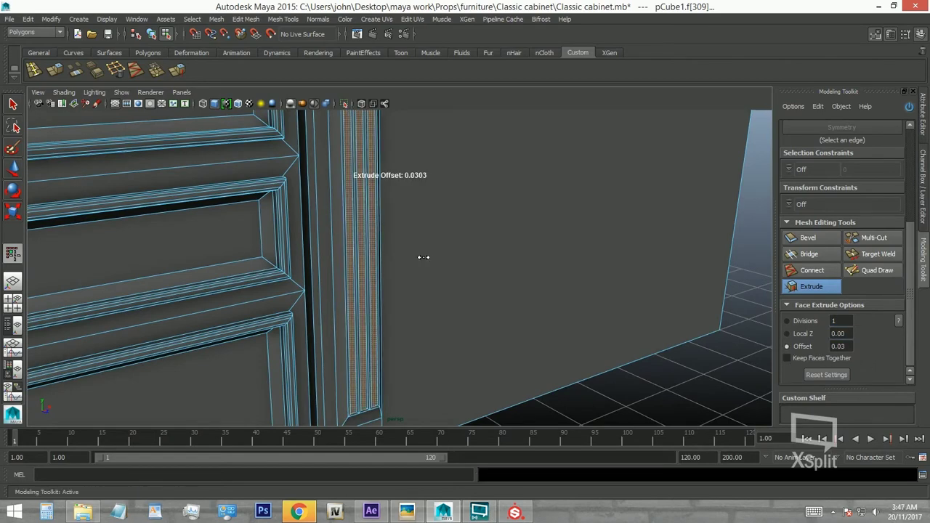
Push the strip faces inward to Local Z -0.11 to carve the flutes.
{"action": "mouse_move", "coordinate": [424, 258]}
{"action": "left_mouse_down", "text": "alt"}
{"action": "mouse_move", "coordinate": [384, 245]}
{"action": "mouse_move", "coordinate": [593, 274]}
{"action": "mouse_move", "coordinate": [515, 203]}
{"action": "mouse_move", "coordinate": [553, 260]}
{"action": "mouse_move", "coordinate": [478, 317]}
{"action": "mouse_move", "coordinate": [391, 215]}
{"action": "mouse_move", "coordinate": [422, 255]}
{"action": "mouse_move", "coordinate": [435, 240]}
{"action": "left_mouse_up", "text": "alt"}
{"action": "key", "text": "w"}
{"action": "left_click_drag", "start_coordinate": [407, 342], "coordinate": [404, 176]}
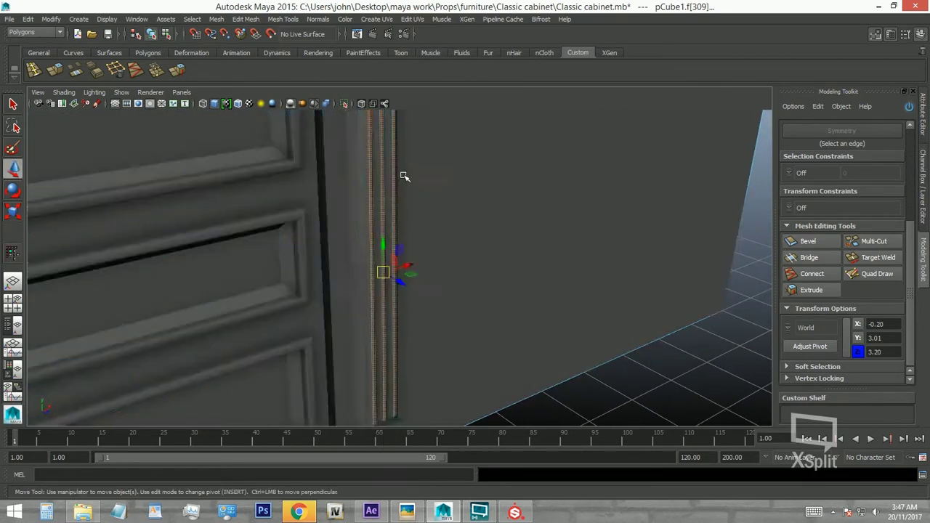
{"action": "left_click", "coordinate": [404, 177]}
{"action": "key", "text": "a"}
{"action": "left_click_drag", "start_coordinate": [575, 305], "coordinate": [446, 338], "text": "alt"}
Zoom to the pillar base, return to Object Mode and select pCube1.
{"action": "mouse_move", "coordinate": [446, 339]}
{"action": "right_mouse_down", "text": "alt"}
{"action": "mouse_move", "coordinate": [444, 170]}
{"action": "mouse_move", "coordinate": [385, 202]}
{"action": "right_mouse_up", "text": "alt"}
{"action": "scroll", "coordinate": [444, 170], "scroll_direction": "up", "scroll_amount": 3}
{"action": "left_click", "coordinate": [432, 171]}
{"action": "middle_click_drag", "start_coordinate": [431, 171], "coordinate": [414, 312], "text": "alt"}
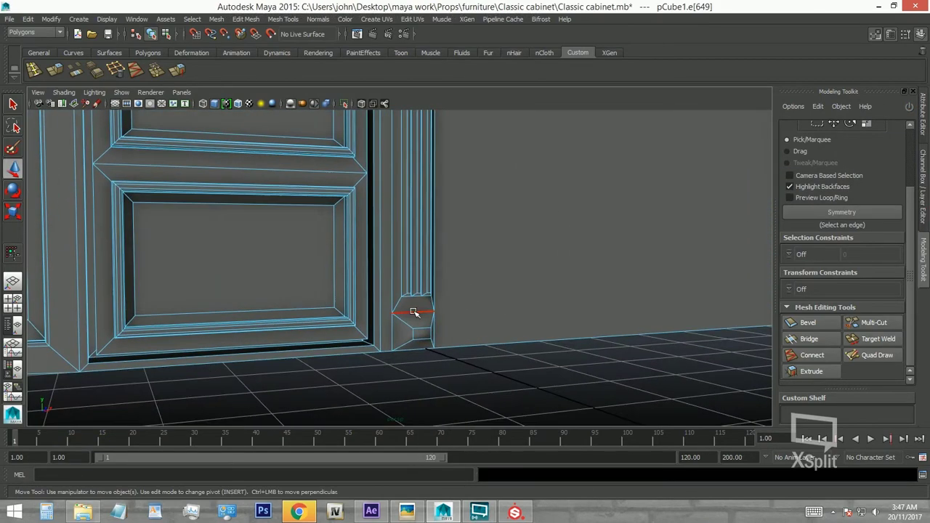
{"action": "left_click", "coordinate": [414, 218]}
{"action": "mouse_move", "coordinate": [415, 141]}
{"action": "left_mouse_down", "text": "alt"}
{"action": "mouse_move", "coordinate": [494, 266]}
{"action": "mouse_move", "coordinate": [473, 237]}
{"action": "mouse_move", "coordinate": [408, 256]}
{"action": "mouse_move", "coordinate": [426, 338]}
{"action": "left_mouse_up", "text": "alt"}
{"action": "right_click_drag", "start_coordinate": [404, 255], "coordinate": [446, 240]}
{"action": "mouse_move", "coordinate": [395, 286]}
{"action": "left_mouse_down", "text": "alt"}
{"action": "mouse_move", "coordinate": [339, 283]}
{"action": "mouse_move", "coordinate": [399, 261]}
{"action": "mouse_move", "coordinate": [382, 328]}
{"action": "mouse_move", "coordinate": [409, 349]}
{"action": "mouse_move", "coordinate": [536, 371]}
{"action": "mouse_move", "coordinate": [436, 368]}
{"action": "mouse_move", "coordinate": [499, 336]}
{"action": "left_mouse_up", "text": "alt"}
{"action": "left_click", "coordinate": [436, 367]}
Insert an edge loop across the pillar's base block and check its side faces.
{"action": "left_click", "coordinate": [345, 19]}
{"action": "left_click", "coordinate": [33, 64]}
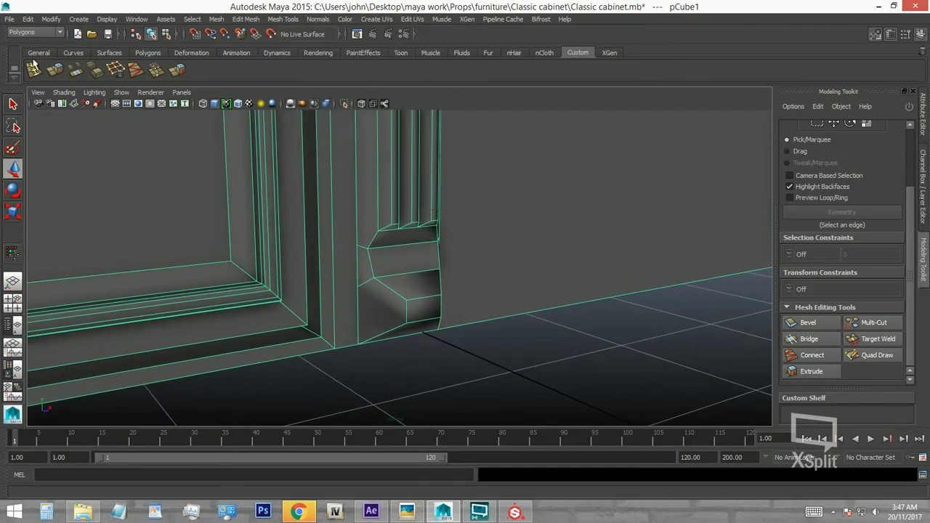
{"action": "double_click", "coordinate": [33, 66]}
{"action": "left_click", "coordinate": [385, 287]}
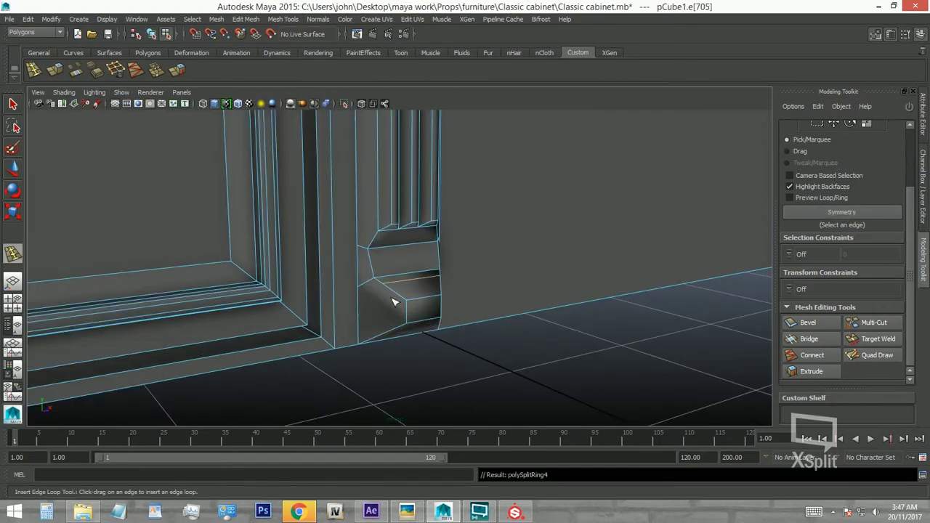
{"action": "key", "text": "q"}
{"action": "left_click", "coordinate": [426, 307]}
{"action": "mouse_move", "coordinate": [426, 307]}
{"action": "left_mouse_down", "text": "alt"}
{"action": "mouse_move", "coordinate": [449, 344]}
{"action": "mouse_move", "coordinate": [538, 261]}
{"action": "left_mouse_up", "text": "alt"}
{"action": "left_click", "coordinate": [537, 261]}
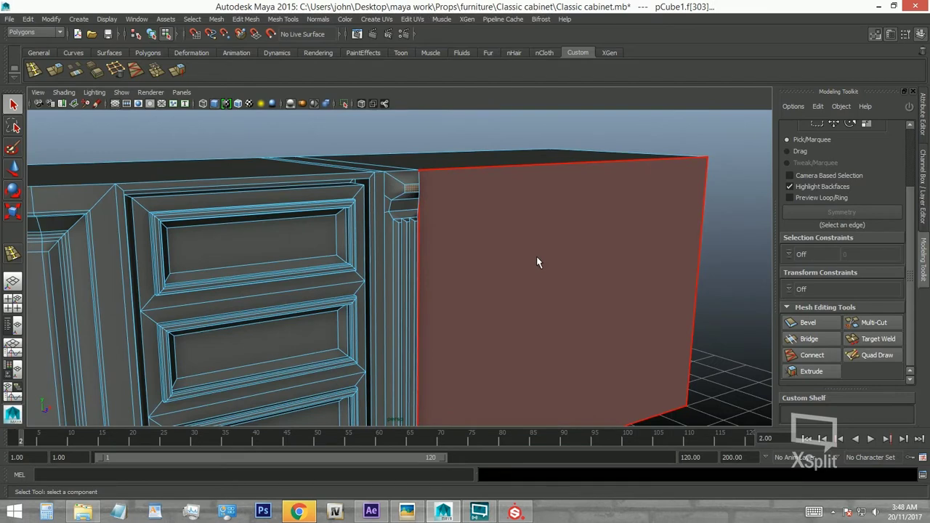
{"action": "mouse_move", "coordinate": [459, 272]}
{"action": "left_mouse_down", "text": "alt"}
{"action": "mouse_move", "coordinate": [515, 313]}
{"action": "mouse_move", "coordinate": [331, 356]}
{"action": "left_mouse_up", "text": "alt"}
{"action": "key", "text": "ctrl+F10"}
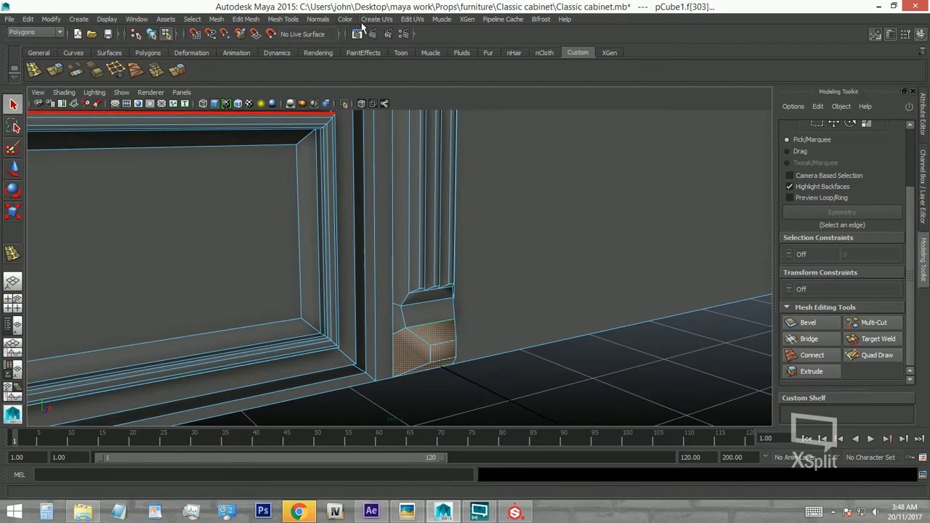
{"action": "left_click", "coordinate": [317, 19]}
{"action": "left_click", "coordinate": [349, 150]}
{"action": "left_click", "coordinate": [531, 386]}
{"action": "right_click_drag", "start_coordinate": [531, 386], "coordinate": [342, 266], "text": "alt"}
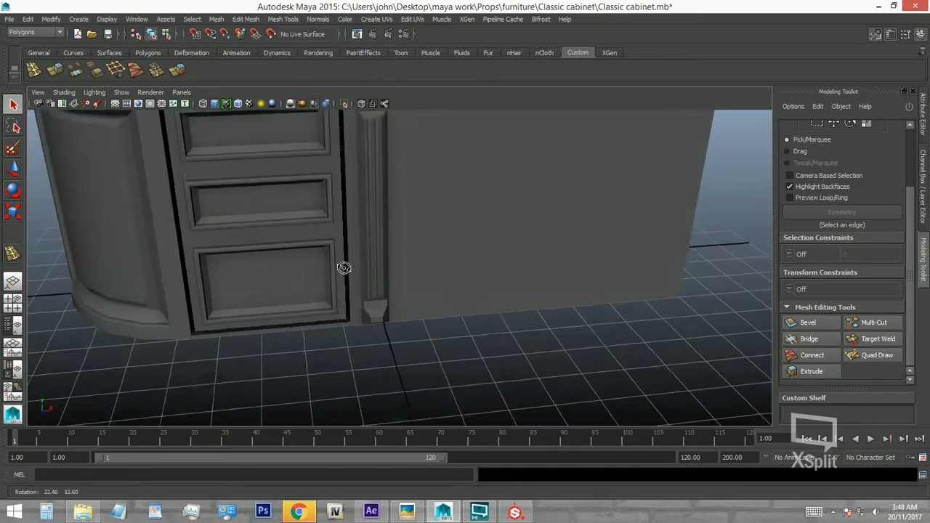
{"action": "mouse_move", "coordinate": [342, 265]}
{"action": "left_mouse_down", "text": "alt"}
{"action": "mouse_move", "coordinate": [330, 224]}
{"action": "mouse_move", "coordinate": [432, 276]}
{"action": "mouse_move", "coordinate": [400, 266]}
{"action": "left_mouse_up", "text": "alt"}
{"action": "right_click_drag", "start_coordinate": [401, 267], "coordinate": [446, 284], "text": "alt"}
{"action": "left_click", "coordinate": [340, 288]}
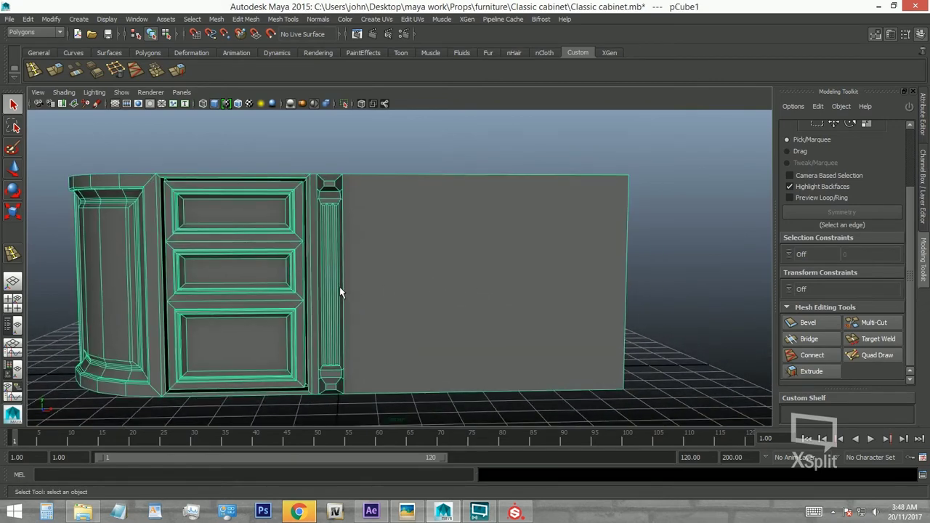
{"action": "left_click", "coordinate": [478, 419]}
{"action": "left_click", "coordinate": [407, 512]}
{"action": "scroll", "coordinate": [489, 286], "scroll_direction": "up", "scroll_amount": 1}
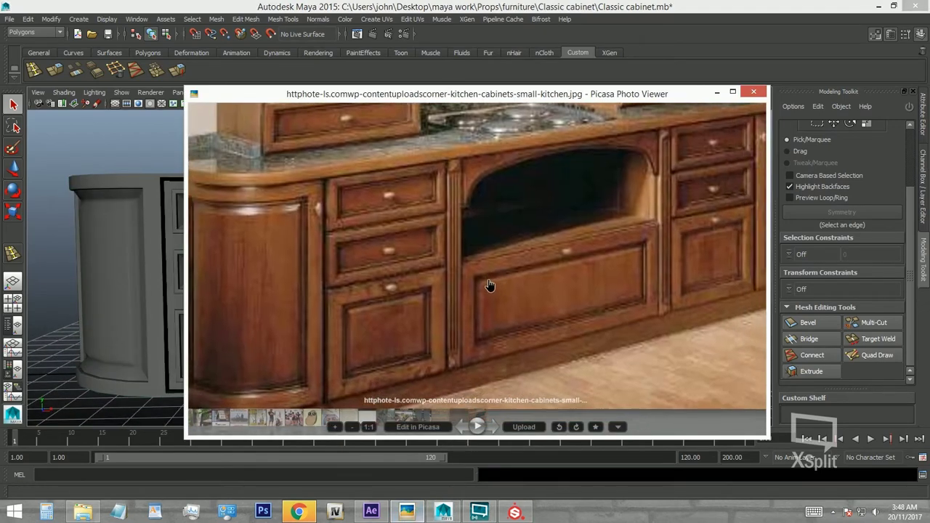
{"action": "scroll", "coordinate": [482, 160], "scroll_direction": "up", "scroll_amount": 1}
In edge mode, connect the block's top and bottom edges and slide the new vertical edge toward the pillar.
{"action": "key", "text": "Escape"}
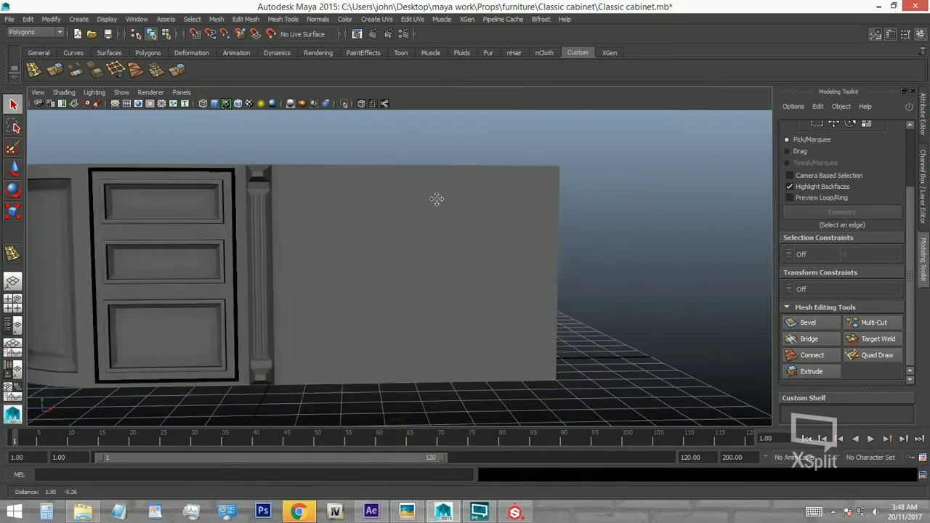
{"action": "left_click_drag", "start_coordinate": [435, 197], "coordinate": [387, 231], "text": "alt"}
{"action": "left_click", "coordinate": [387, 231]}
{"action": "key", "text": "F10"}
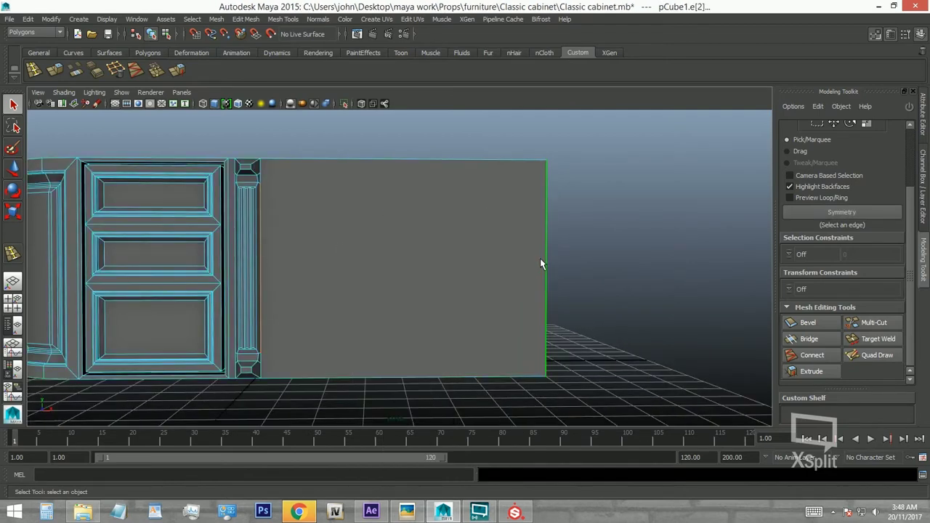
{"action": "left_click", "coordinate": [263, 205]}
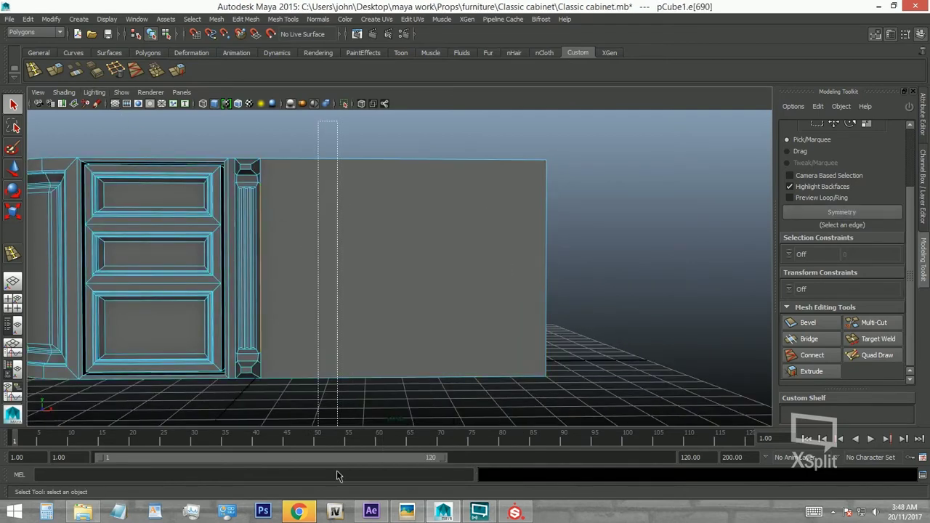
{"action": "left_click", "coordinate": [337, 240]}
{"action": "left_click", "coordinate": [142, 80]}
{"action": "key", "text": "w"}
{"action": "left_click_drag", "start_coordinate": [445, 254], "coordinate": [310, 250]}
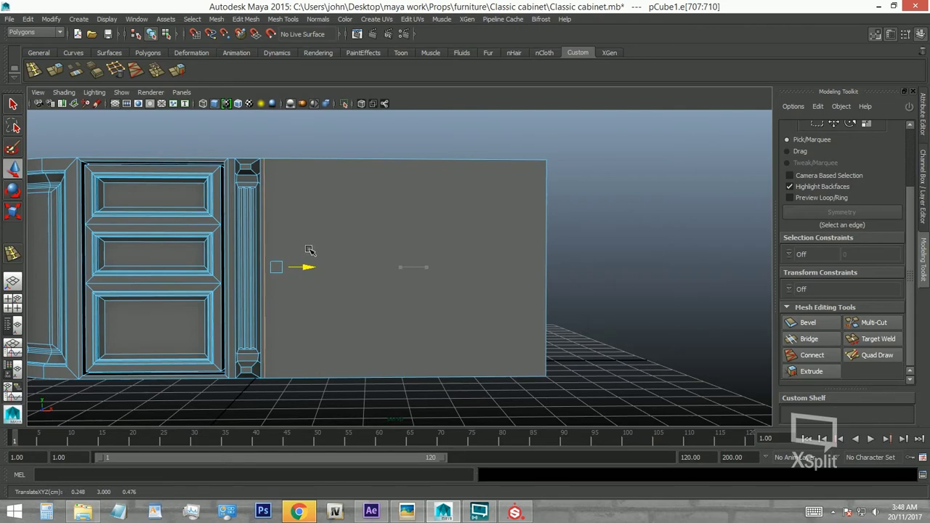
Connect the new vertical edge to the right border with a horizontal edge and lower it.
{"action": "left_click", "coordinate": [295, 253]}
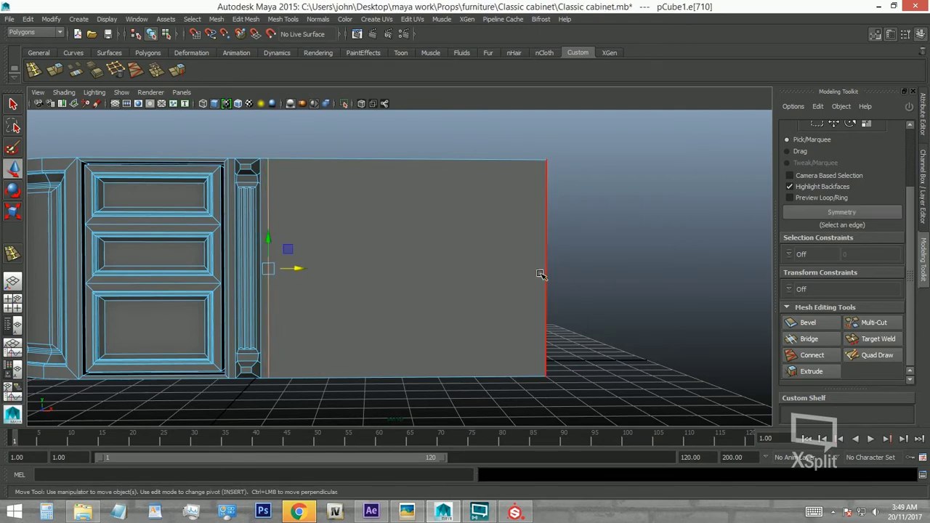
{"action": "left_click", "coordinate": [539, 272], "text": "shift"}
{"action": "left_click", "coordinate": [136, 69]}
{"action": "left_click", "coordinate": [446, 270]}
{"action": "left_click_drag", "start_coordinate": [409, 250], "coordinate": [409, 258]}
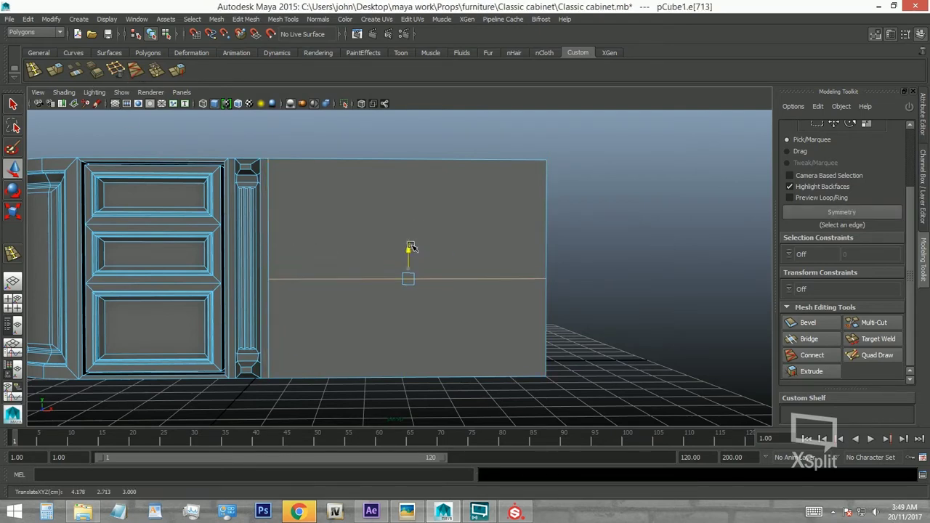
{"action": "left_click", "coordinate": [411, 510]}
{"action": "left_click", "coordinate": [410, 511]}
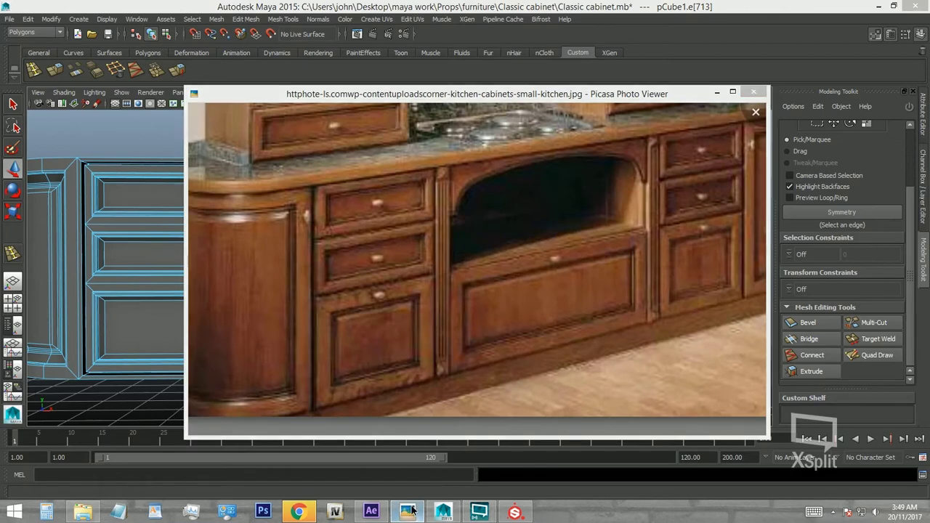
{"action": "left_click_drag", "start_coordinate": [407, 244], "coordinate": [407, 254]}
Check the reference photo and raise the block's upper horizontal edge.
{"action": "left_click_drag", "start_coordinate": [308, 261], "coordinate": [290, 269], "text": "alt"}
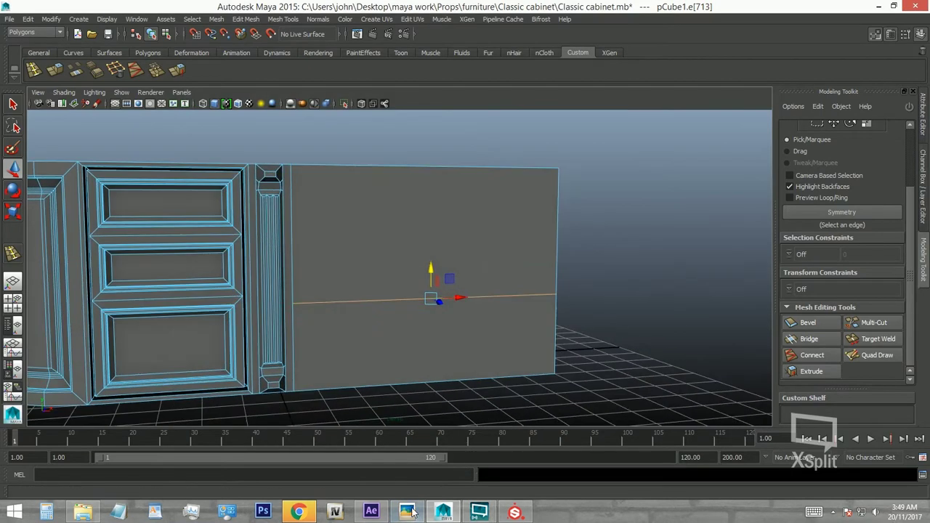
{"action": "left_click", "coordinate": [407, 511]}
{"action": "left_click", "coordinate": [407, 510]}
{"action": "mouse_move", "coordinate": [400, 390]}
{"action": "left_mouse_down", "text": "alt"}
{"action": "mouse_move", "coordinate": [245, 293]}
{"action": "mouse_move", "coordinate": [279, 267]}
{"action": "left_mouse_up", "text": "alt"}
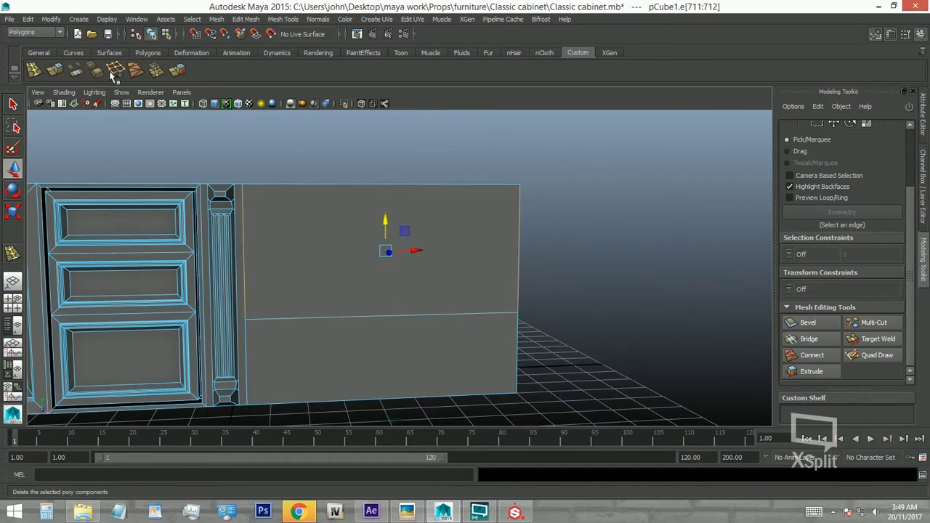
{"action": "left_click", "coordinate": [376, 252]}
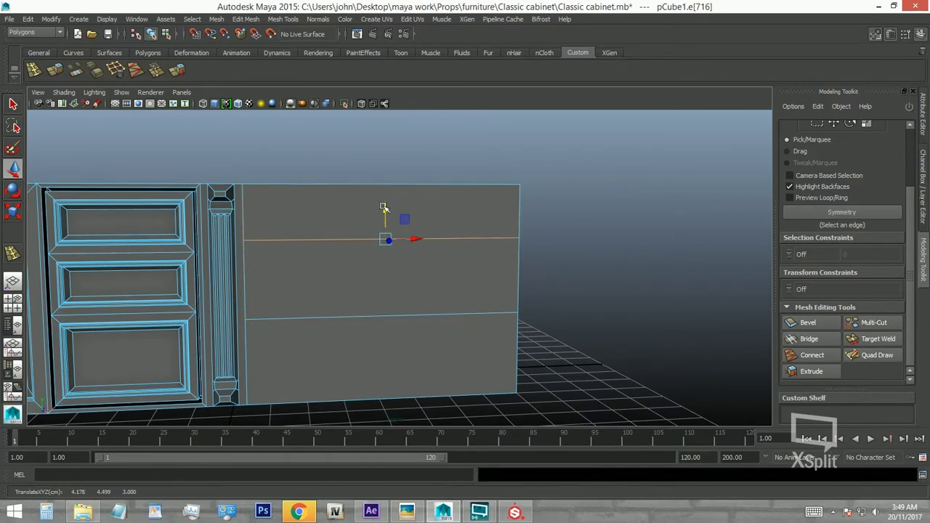
{"action": "left_click_drag", "start_coordinate": [383, 208], "coordinate": [363, 205], "text": "alt"}
Insert eight evenly spaced vertical edge loops across the block and select several of them.
{"action": "double_click", "coordinate": [43, 74]}
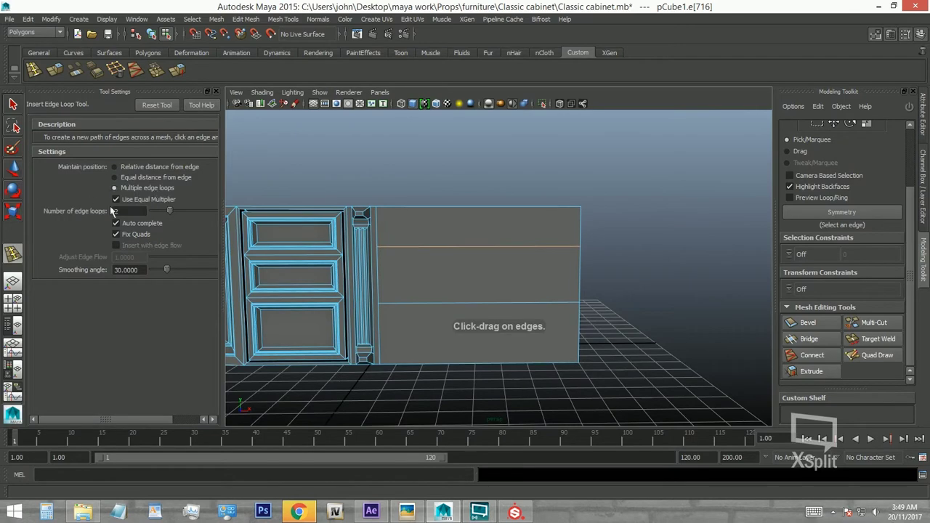
{"action": "left_click", "coordinate": [216, 92]}
{"action": "left_click", "coordinate": [442, 246]}
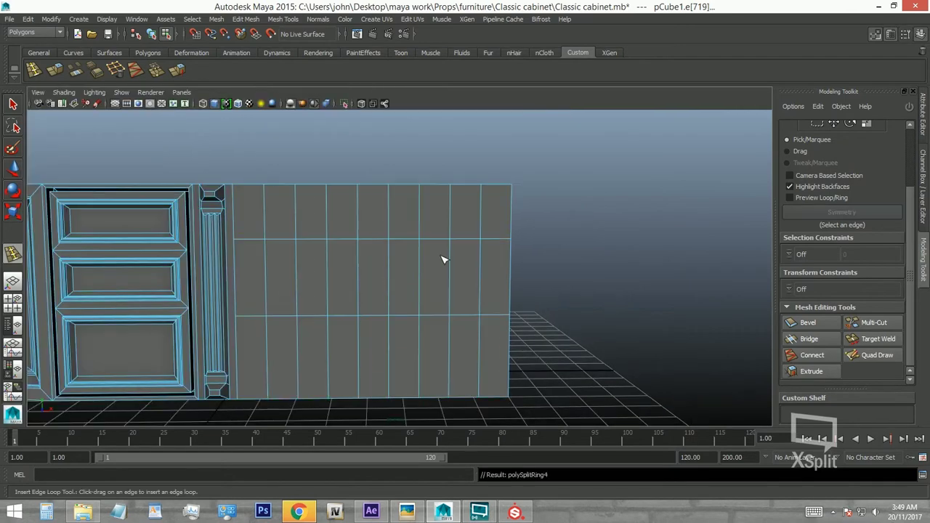
{"action": "left_click_drag", "start_coordinate": [444, 257], "coordinate": [384, 270], "text": "alt"}
{"action": "double_click", "coordinate": [308, 278]}
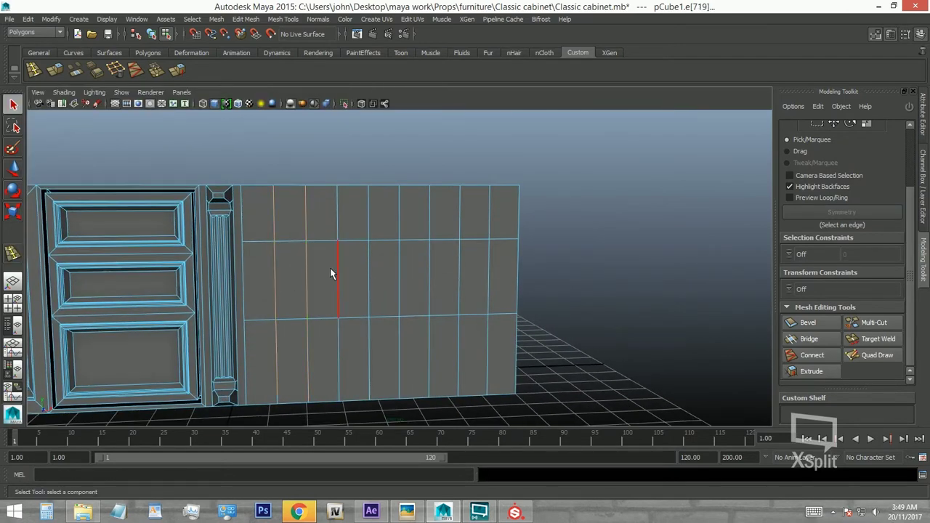
{"action": "double_click", "coordinate": [337, 280], "text": "shift"}
{"action": "left_click_drag", "start_coordinate": [317, 339], "coordinate": [331, 331], "text": "alt"}
Delete the selected extra vertical loops and frame the block in the front view.
{"action": "key", "text": "space"}
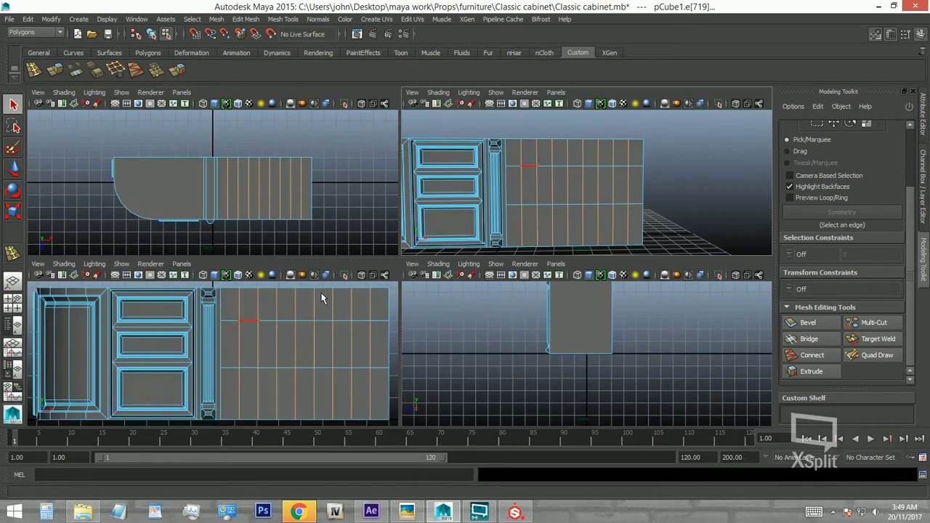
{"action": "key", "text": "space"}
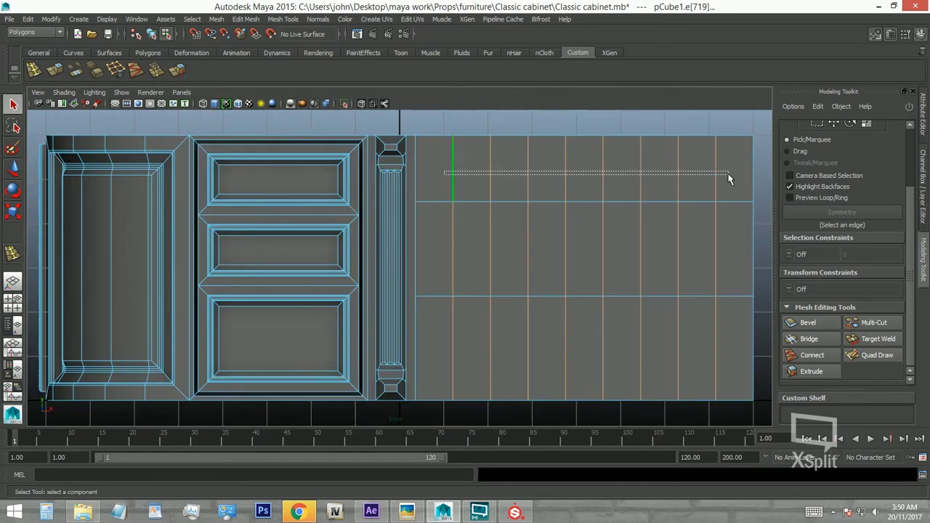
{"action": "left_click_drag", "start_coordinate": [730, 179], "coordinate": [373, 252], "text": "alt"}
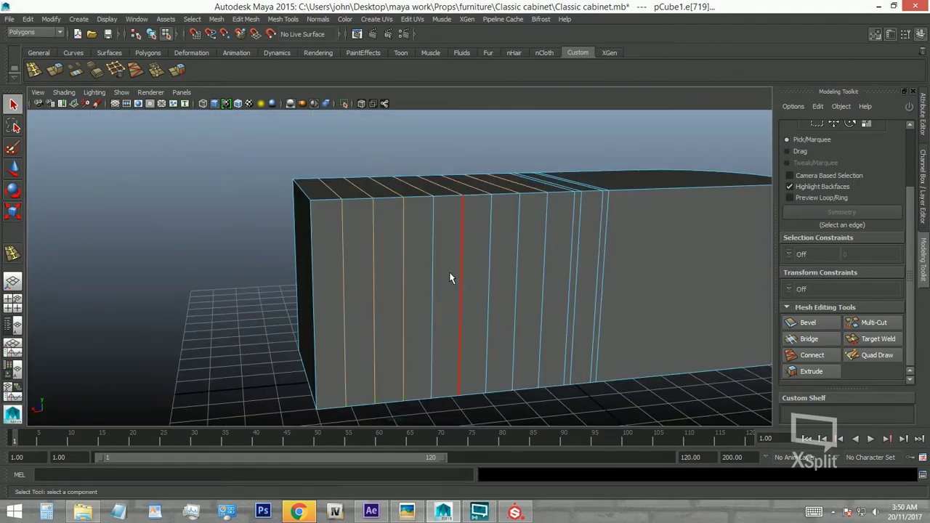
{"action": "mouse_move", "coordinate": [561, 262]}
{"action": "left_mouse_down", "text": "alt"}
{"action": "mouse_move", "coordinate": [502, 319]}
{"action": "mouse_move", "coordinate": [741, 281]}
{"action": "left_mouse_up", "text": "alt"}
{"action": "left_click", "coordinate": [123, 72]}
{"action": "mouse_move", "coordinate": [218, 217]}
{"action": "left_mouse_down", "text": "alt"}
{"action": "mouse_move", "coordinate": [380, 228]}
{"action": "mouse_move", "coordinate": [297, 232]}
{"action": "mouse_move", "coordinate": [313, 255]}
{"action": "mouse_move", "coordinate": [448, 237]}
{"action": "mouse_move", "coordinate": [422, 276]}
{"action": "left_mouse_up", "text": "alt"}
{"action": "key", "text": "space"}
{"action": "middle_click_drag", "start_coordinate": [417, 298], "coordinate": [271, 298], "text": "alt"}
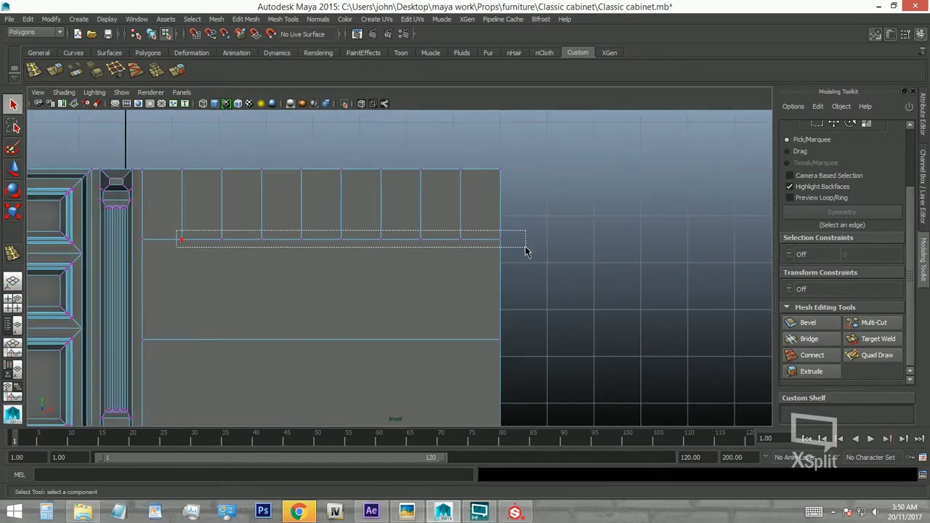
Shift the upper-edge vertices left and scale the vertex columns wider.
{"action": "left_click_drag", "start_coordinate": [166, 149], "coordinate": [199, 251]}
{"action": "key", "text": "w"}
{"action": "left_click_drag", "start_coordinate": [210, 206], "coordinate": [185, 205]}
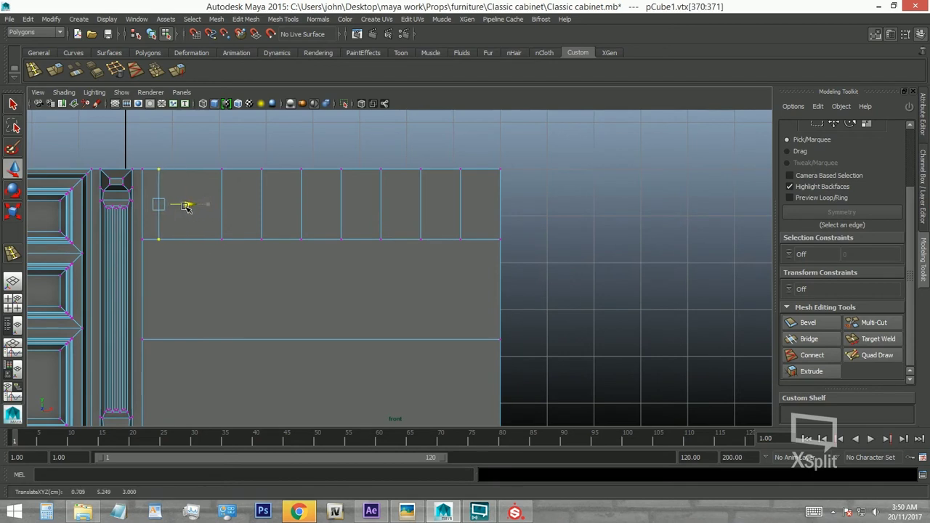
{"action": "left_click_drag", "start_coordinate": [211, 153], "coordinate": [398, 298]}
{"action": "key", "text": "r"}
{"action": "left_click_drag", "start_coordinate": [313, 205], "coordinate": [367, 211]}
{"action": "key", "text": "w"}
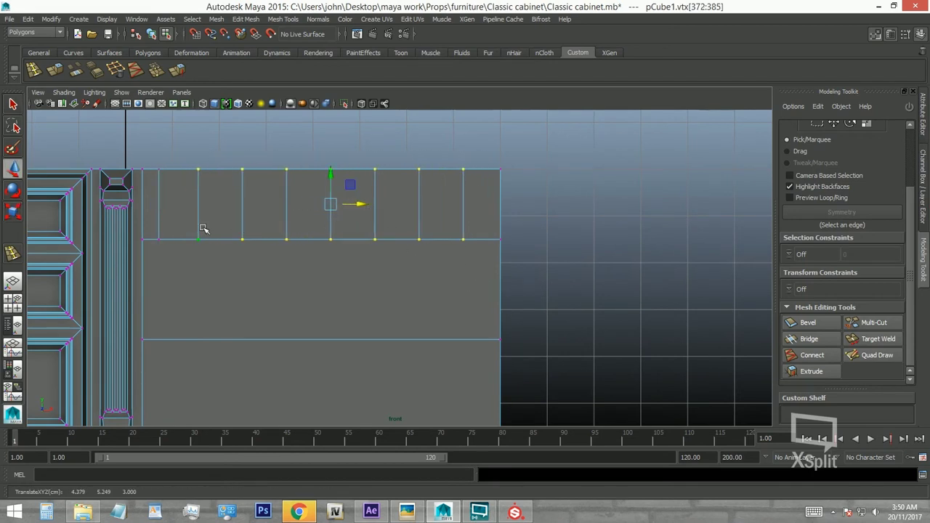
Raise progressively smaller sets of upper-edge vertices to curve the loop into a rising arch.
{"action": "left_click_drag", "start_coordinate": [544, 252], "coordinate": [545, 252]}
{"action": "left_click_drag", "start_coordinate": [348, 208], "coordinate": [350, 198]}
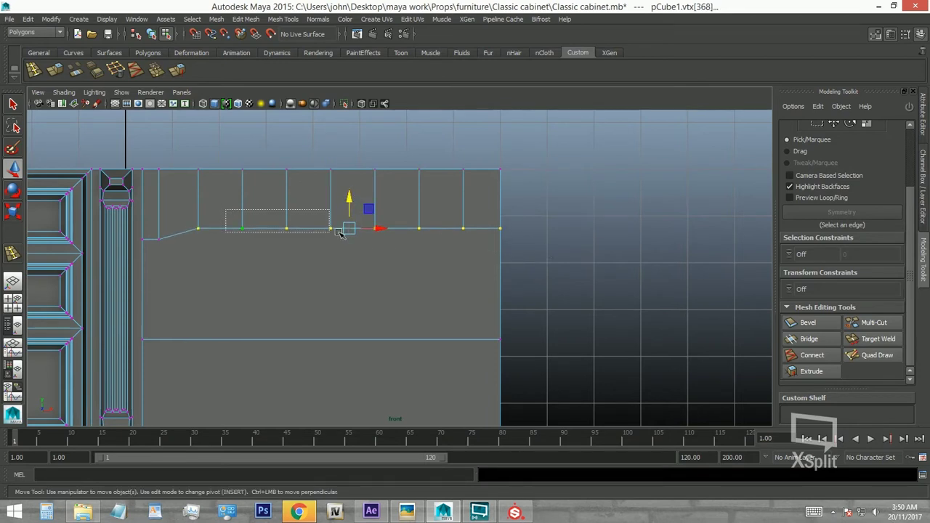
{"action": "left_click_drag", "start_coordinate": [225, 210], "coordinate": [540, 243]}
{"action": "left_click_drag", "start_coordinate": [372, 201], "coordinate": [372, 182]}
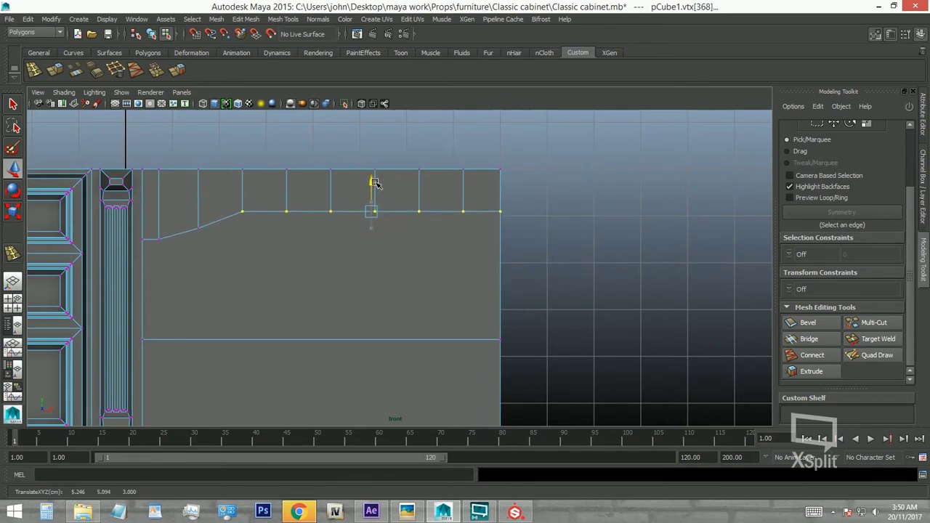
{"action": "left_click", "coordinate": [244, 218], "text": "ctrl"}
{"action": "left_click_drag", "start_coordinate": [392, 190], "coordinate": [390, 177]}
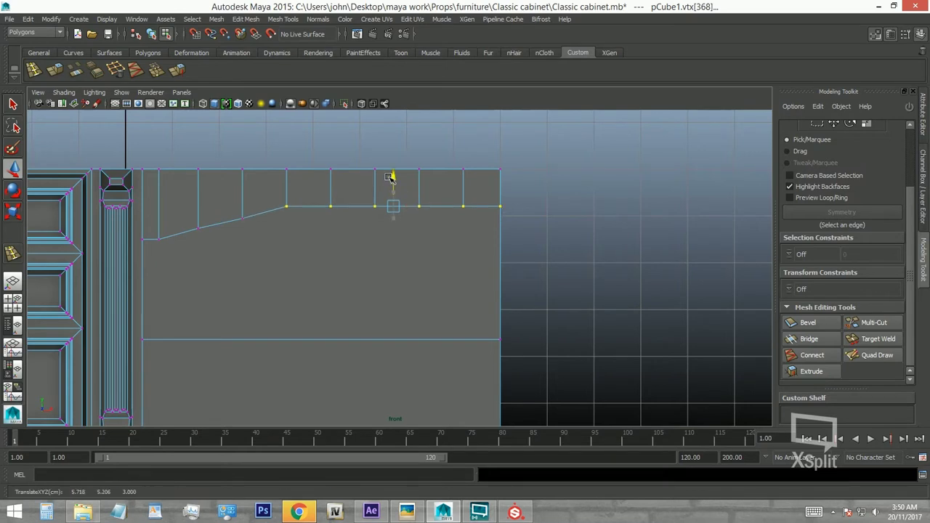
{"action": "left_click_drag", "start_coordinate": [318, 204], "coordinate": [519, 228]}
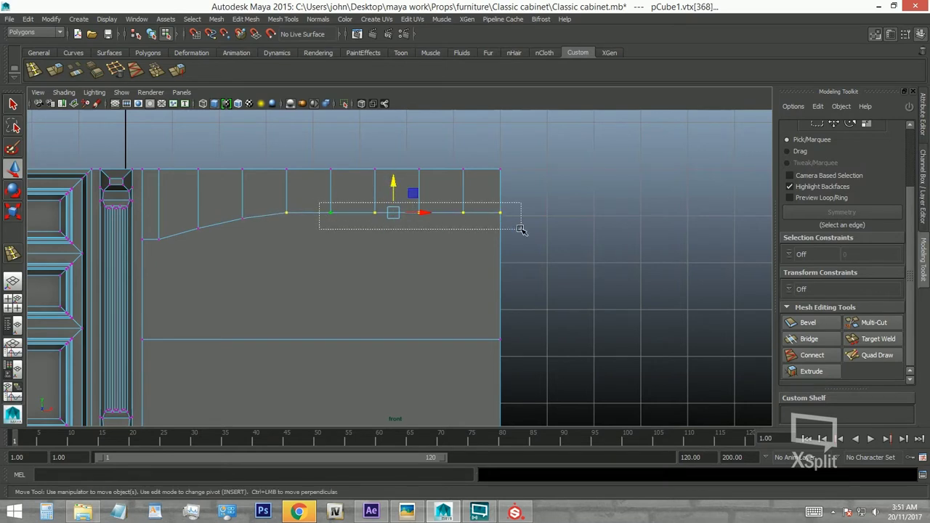
{"action": "left_click_drag", "start_coordinate": [416, 186], "coordinate": [416, 179]}
{"action": "left_click_drag", "start_coordinate": [358, 199], "coordinate": [543, 240]}
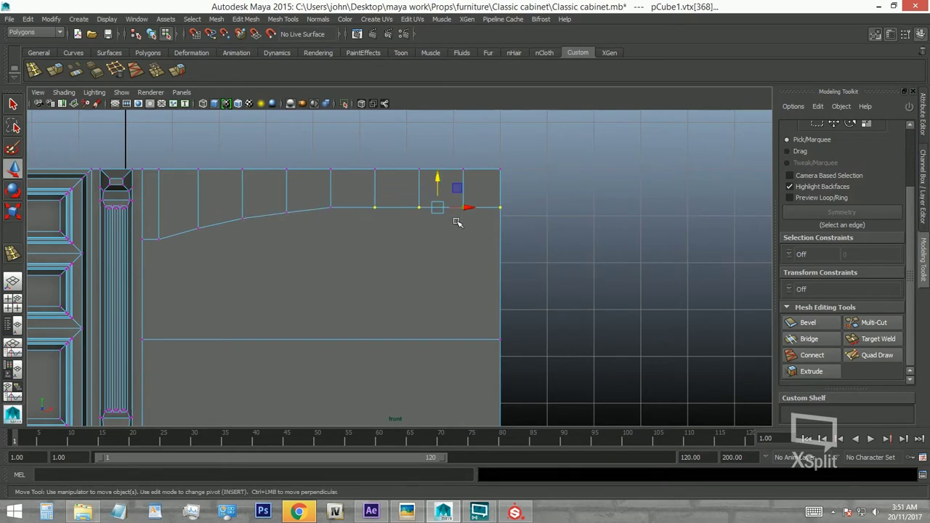
{"action": "mouse_move", "coordinate": [438, 179]}
{"action": "left_mouse_down"}
{"action": "mouse_move", "coordinate": [566, 233]}
{"action": "mouse_move", "coordinate": [459, 169]}
{"action": "left_mouse_up"}
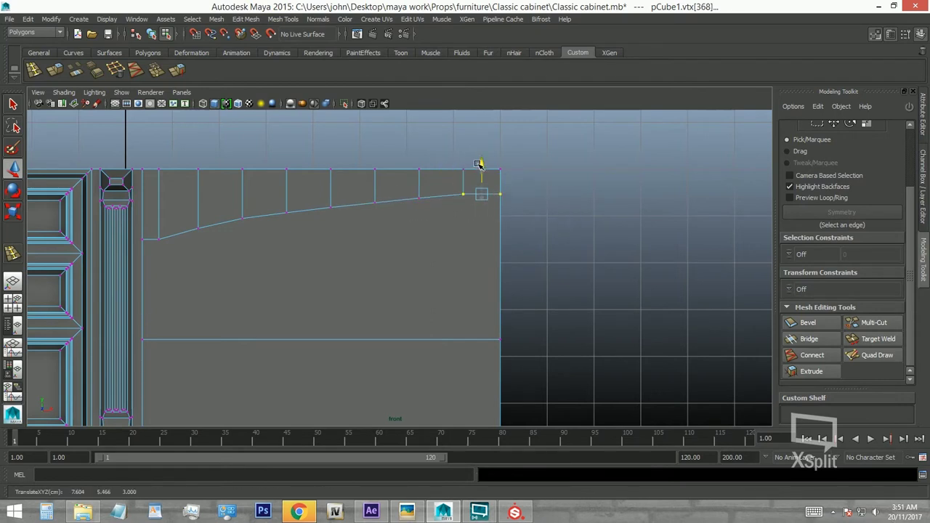
{"action": "left_click_drag", "start_coordinate": [485, 180], "coordinate": [513, 208]}
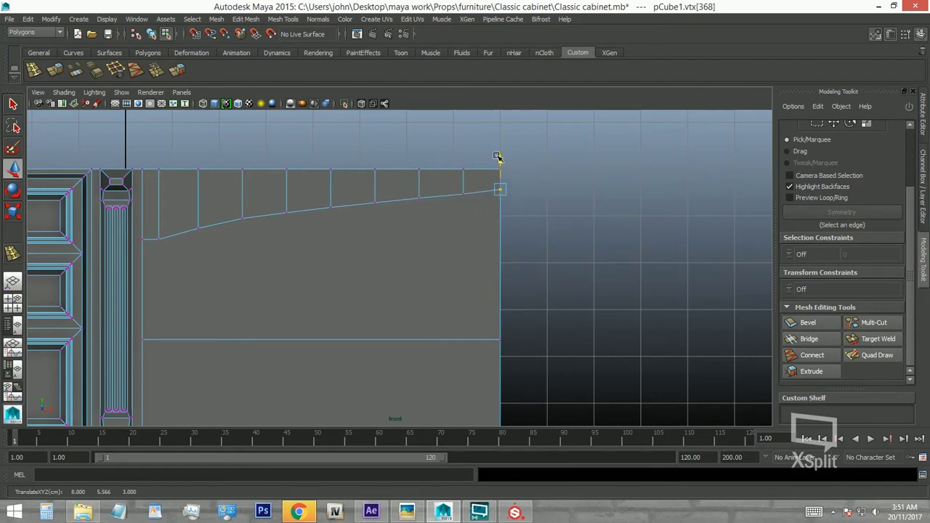
{"action": "key", "text": "space"}
{"action": "key", "text": "space"}
Raise the arch vertices one by one from the left corner to the right corner.
{"action": "left_click", "coordinate": [409, 512]}
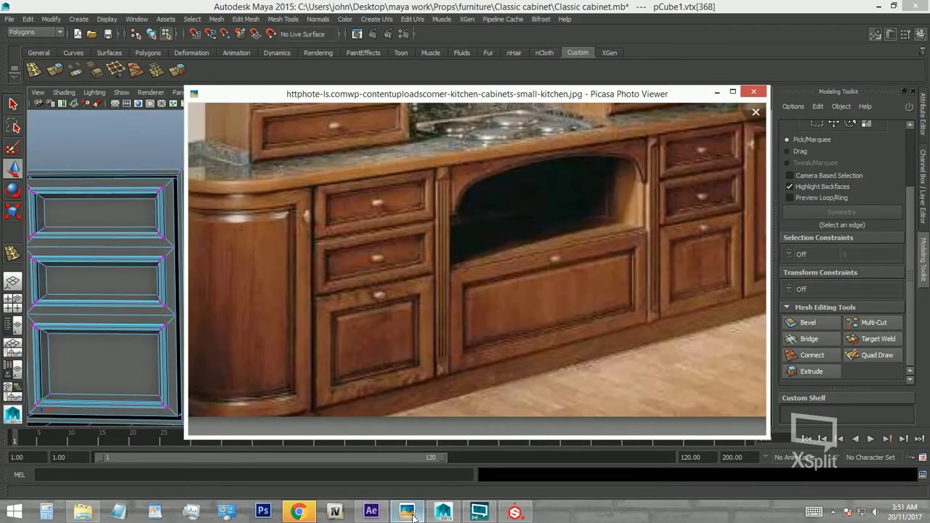
{"action": "left_click", "coordinate": [413, 516]}
{"action": "key", "text": "space"}
{"action": "key", "text": "space"}
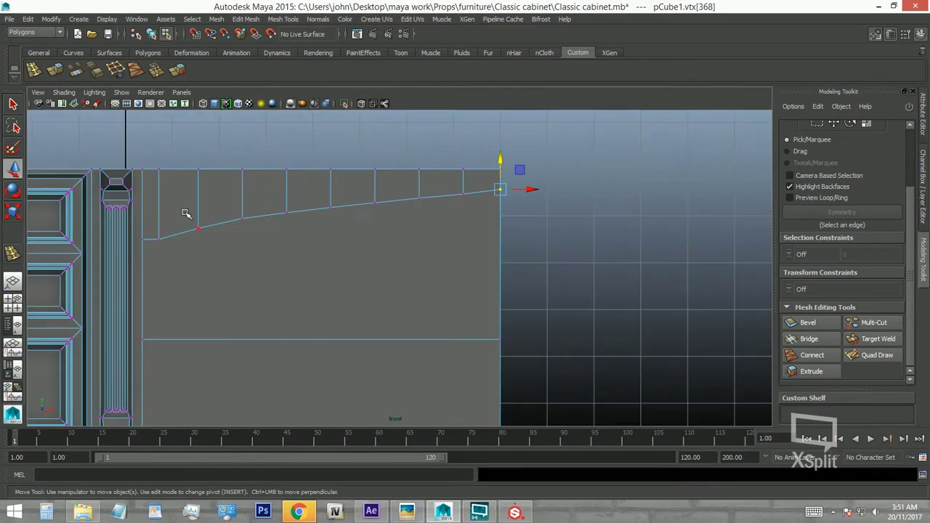
{"action": "mouse_move", "coordinate": [199, 197]}
{"action": "left_mouse_down"}
{"action": "mouse_move", "coordinate": [200, 186]}
{"action": "mouse_move", "coordinate": [287, 176]}
{"action": "left_mouse_up"}
{"action": "left_click", "coordinate": [286, 211]}
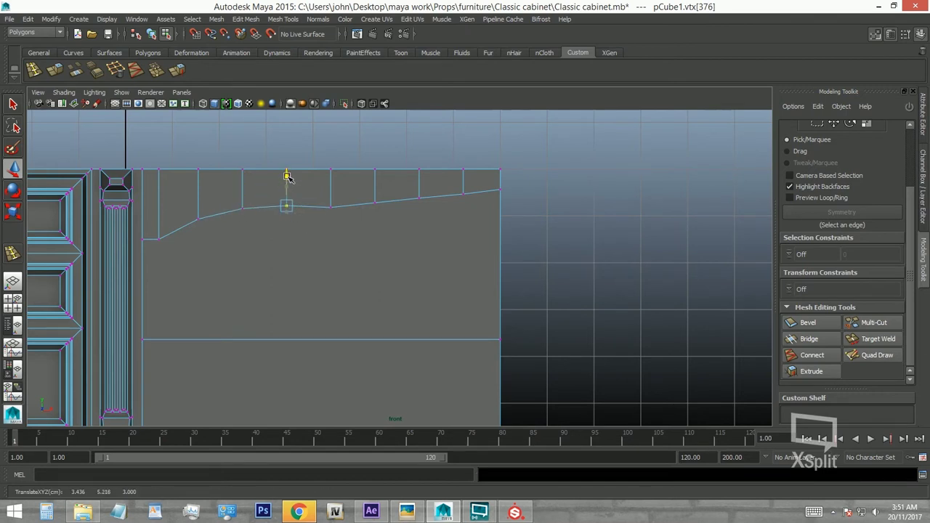
{"action": "left_click", "coordinate": [330, 206]}
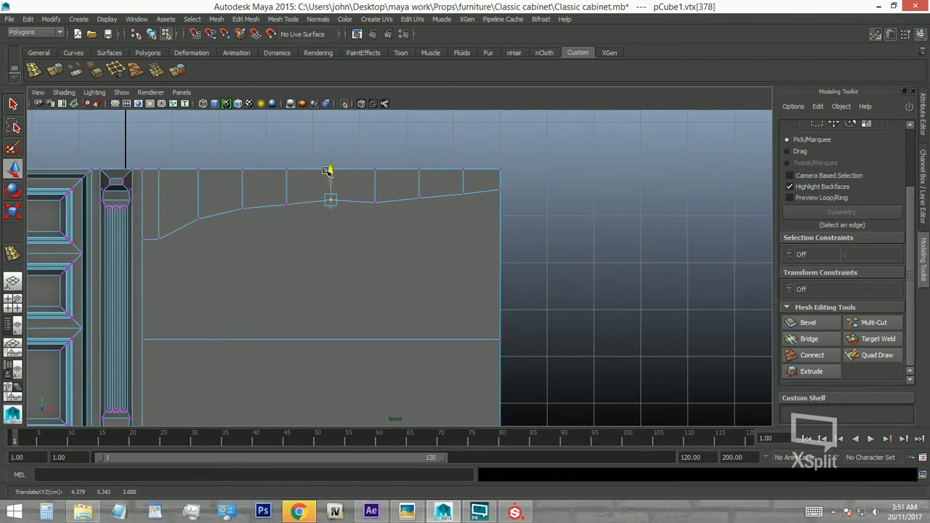
{"action": "left_click", "coordinate": [373, 199]}
{"action": "left_click_drag", "start_coordinate": [373, 170], "coordinate": [420, 166]}
{"action": "left_click", "coordinate": [418, 197]}
{"action": "left_click", "coordinate": [463, 194]}
{"action": "left_click", "coordinate": [506, 192]}
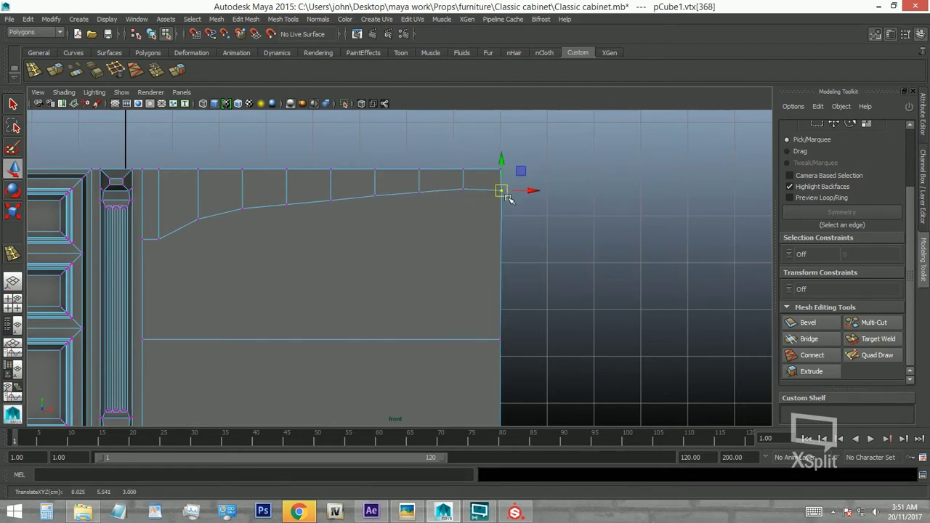
{"action": "left_click_drag", "start_coordinate": [501, 162], "coordinate": [501, 159]}
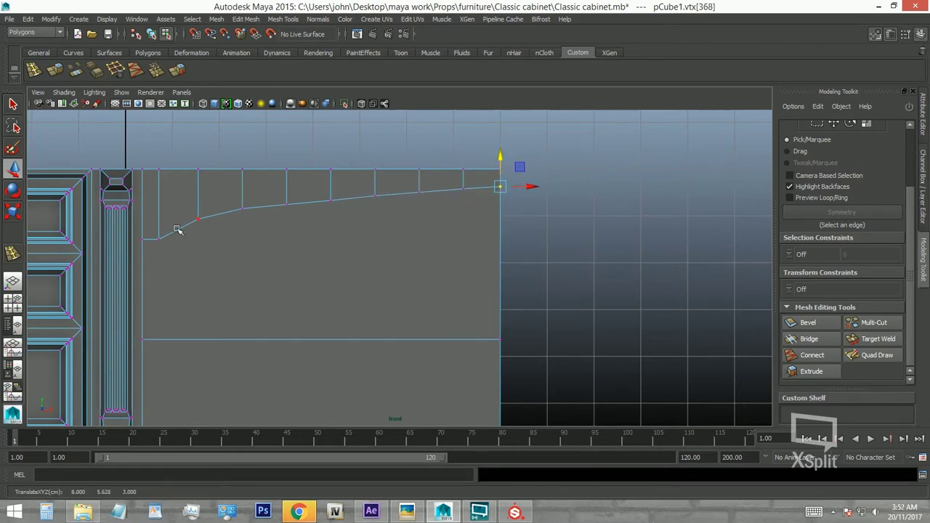
Even out the remaining arch vertices onto a smooth curve, undoing one stray move, and check the reference photo.
{"action": "mouse_move", "coordinate": [161, 218]}
{"action": "left_mouse_down"}
{"action": "mouse_move", "coordinate": [160, 227]}
{"action": "mouse_move", "coordinate": [199, 223]}
{"action": "left_mouse_up"}
{"action": "left_click", "coordinate": [142, 248], "text": "shift"}
{"action": "left_click_drag", "start_coordinate": [198, 196], "coordinate": [197, 190]}
{"action": "key", "text": "ctrl+z"}
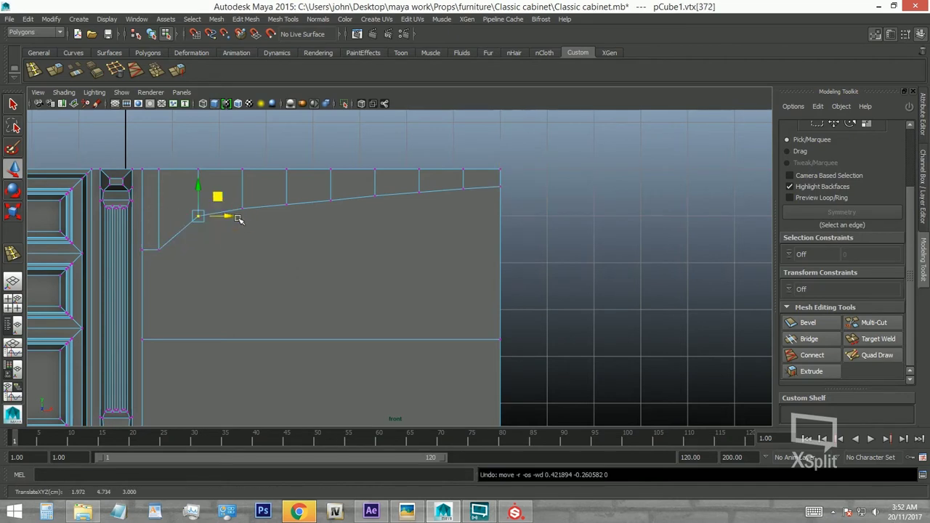
{"action": "left_click", "coordinate": [242, 206]}
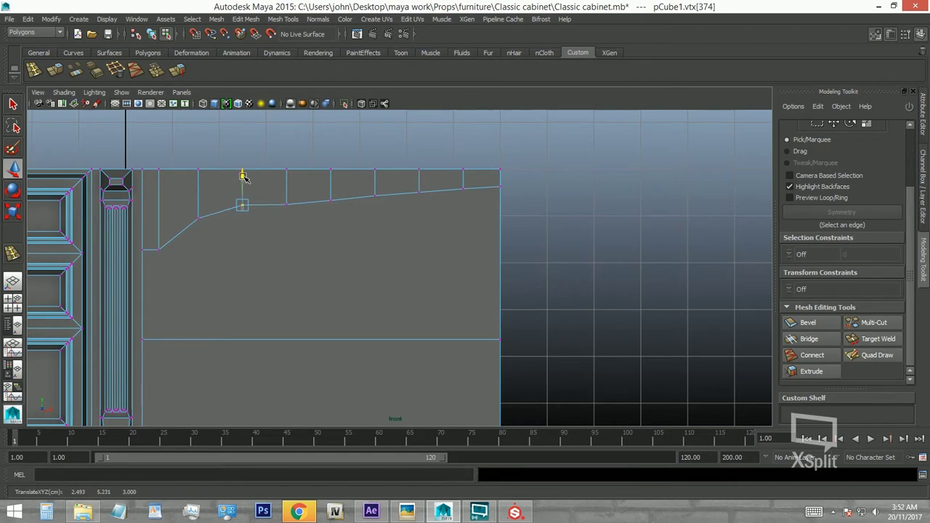
{"action": "left_click", "coordinate": [293, 210]}
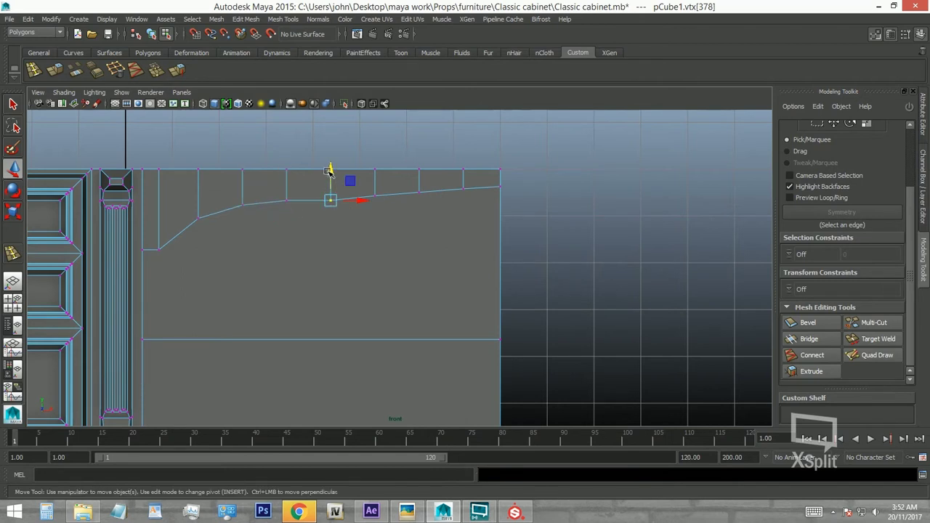
{"action": "left_click_drag", "start_coordinate": [329, 171], "coordinate": [330, 165]}
{"action": "left_click", "coordinate": [374, 190]}
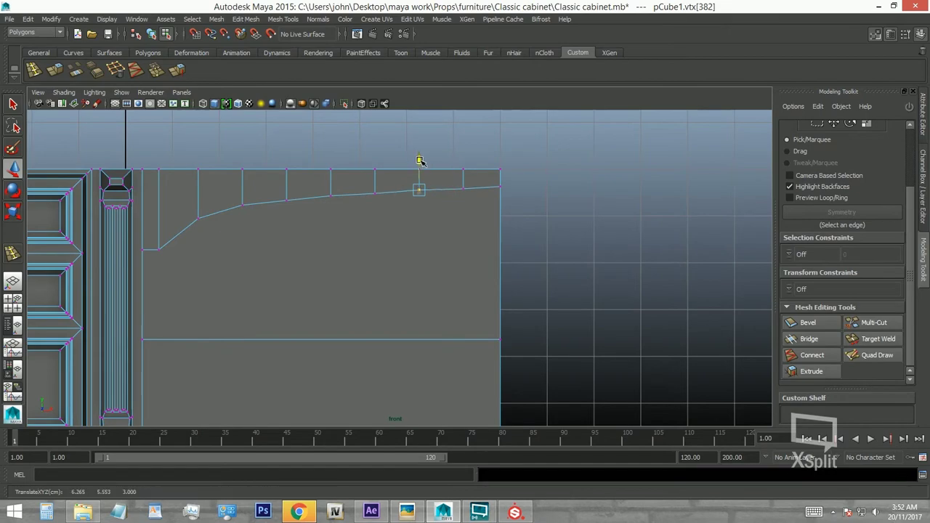
{"action": "left_click_drag", "start_coordinate": [458, 183], "coordinate": [475, 192]}
{"action": "left_click", "coordinate": [407, 512]}
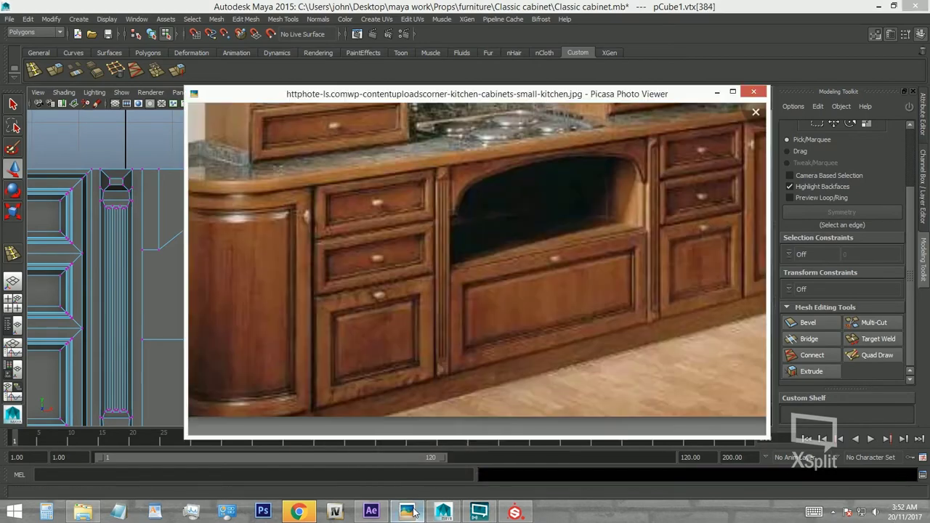
{"action": "left_click", "coordinate": [407, 512]}
{"action": "key", "text": "space"}
{"action": "key", "text": "space"}
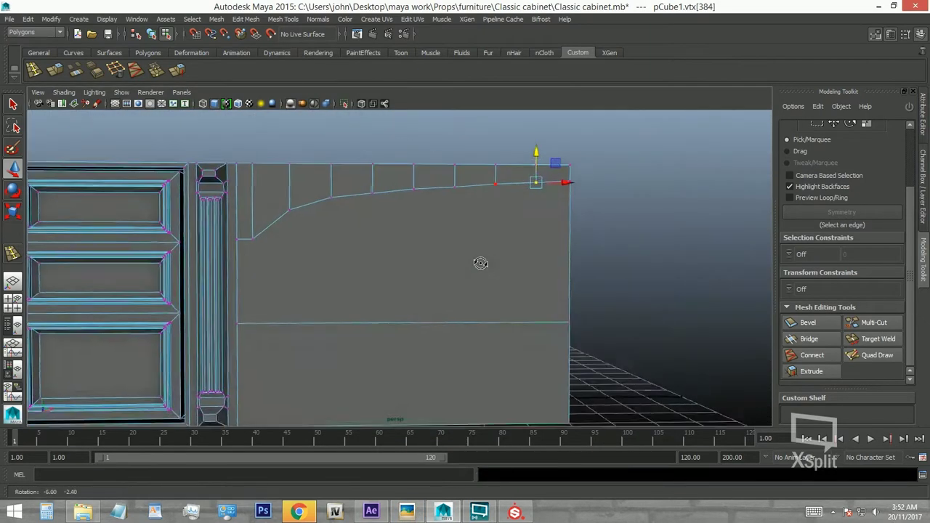
{"action": "scroll", "coordinate": [480, 262], "scroll_direction": "down", "scroll_amount": 3}
{"action": "right_click_drag", "start_coordinate": [479, 261], "coordinate": [477, 284]}
Extrude the large face under the arch and push it deep into the cabinet as a niche.
{"action": "left_click_drag", "start_coordinate": [531, 282], "coordinate": [400, 307], "text": "alt"}
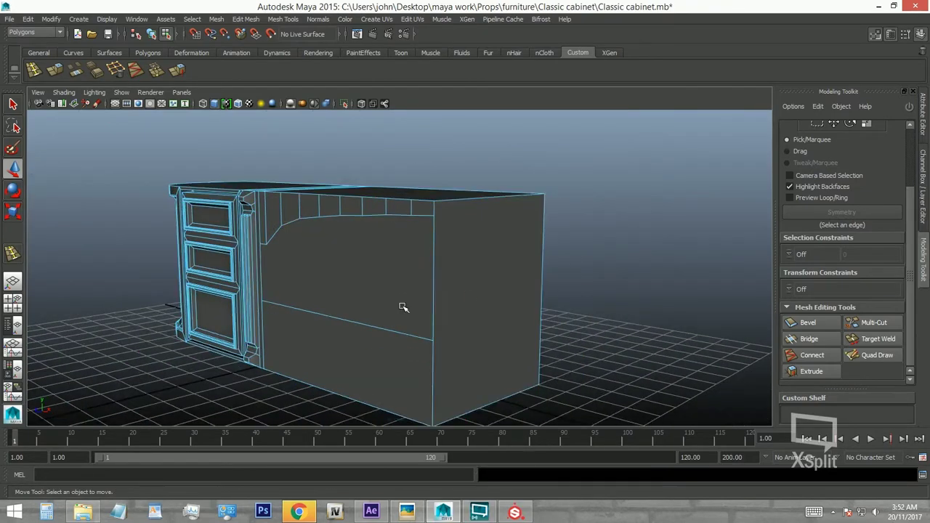
{"action": "mouse_move", "coordinate": [401, 307]}
{"action": "right_mouse_down", "text": "alt"}
{"action": "mouse_move", "coordinate": [473, 303]}
{"action": "mouse_move", "coordinate": [508, 322]}
{"action": "right_mouse_up", "text": "alt"}
{"action": "left_click", "coordinate": [432, 293]}
{"action": "left_click_drag", "start_coordinate": [432, 293], "coordinate": [492, 311], "text": "alt"}
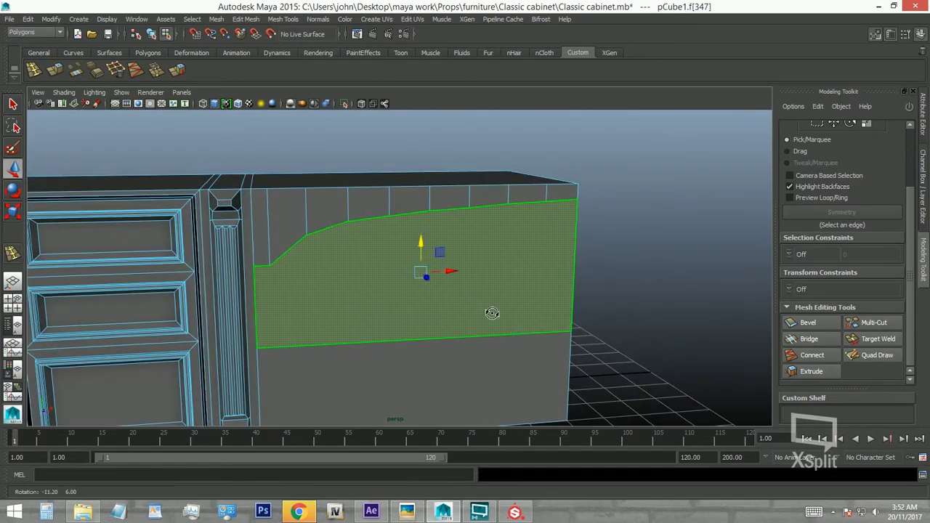
{"action": "left_click", "coordinate": [73, 73]}
{"action": "mouse_move", "coordinate": [431, 287]}
{"action": "left_mouse_down", "text": "alt"}
{"action": "mouse_move", "coordinate": [407, 294]}
{"action": "mouse_move", "coordinate": [434, 320]}
{"action": "mouse_move", "coordinate": [513, 297]}
{"action": "mouse_move", "coordinate": [357, 237]}
{"action": "mouse_move", "coordinate": [423, 289]}
{"action": "mouse_move", "coordinate": [360, 246]}
{"action": "mouse_move", "coordinate": [369, 253]}
{"action": "left_mouse_up", "text": "alt"}
{"action": "mouse_move", "coordinate": [495, 289]}
{"action": "left_mouse_down", "text": "alt"}
{"action": "mouse_move", "coordinate": [458, 283]}
{"action": "mouse_move", "coordinate": [542, 284]}
{"action": "left_mouse_up", "text": "alt"}
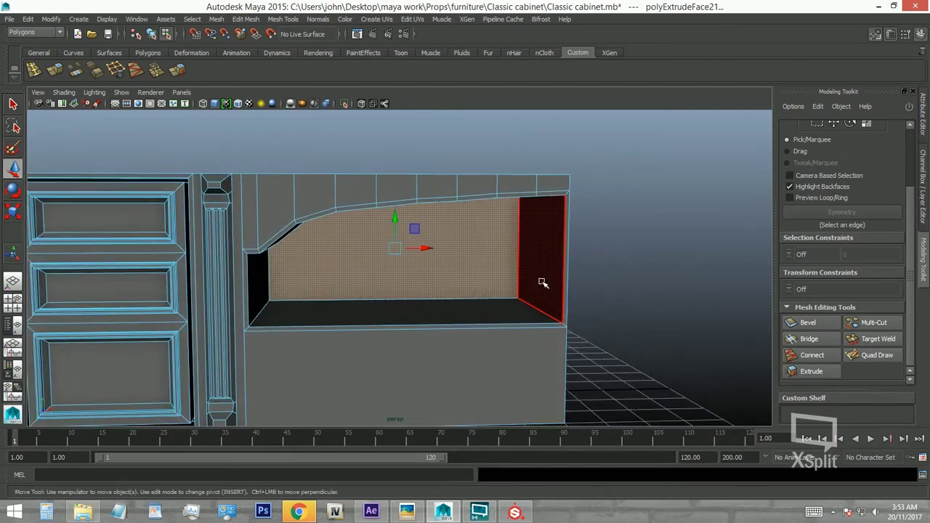
{"action": "left_click", "coordinate": [542, 284]}
{"action": "left_click", "coordinate": [618, 280]}
{"action": "left_click_drag", "start_coordinate": [596, 325], "coordinate": [586, 319], "text": "alt"}
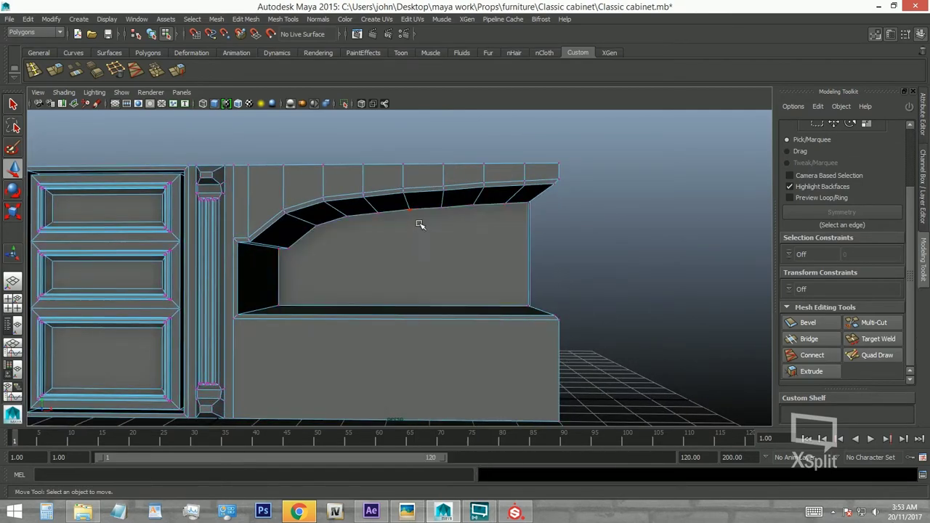
{"action": "key", "text": "space"}
{"action": "key", "text": "space"}
{"action": "scroll", "coordinate": [558, 278], "scroll_direction": "down", "scroll_amount": 3}
Scale the niche panel vertices to 0.504 in X, pivoting from the bottom-left vertex.
{"action": "left_click_drag", "start_coordinate": [450, 141], "coordinate": [490, 380]}
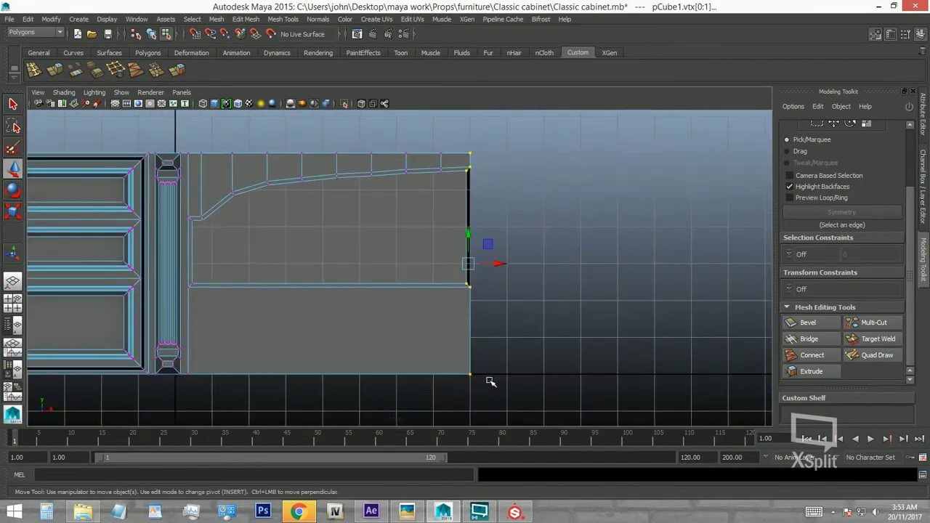
{"action": "key", "text": "r"}
{"action": "middle_click_drag", "start_coordinate": [454, 261], "coordinate": [460, 326], "text": "alt"}
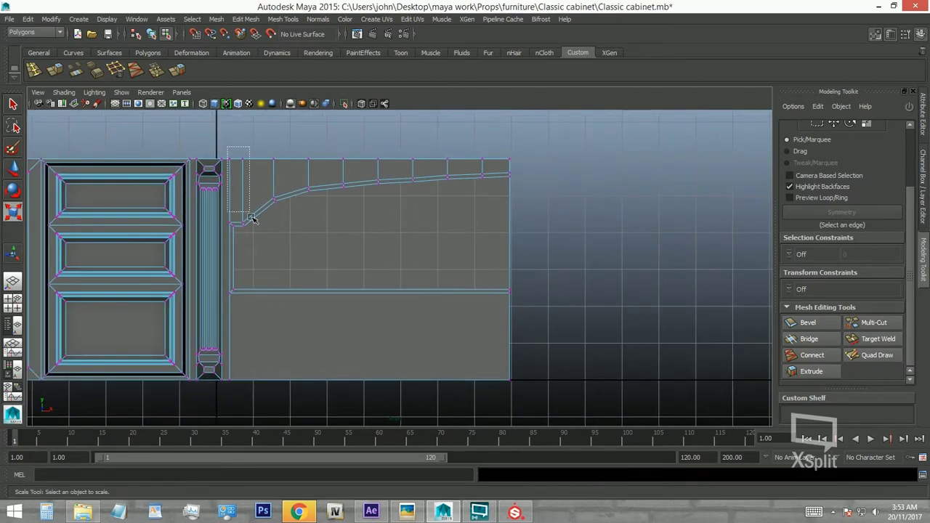
{"action": "left_click_drag", "start_coordinate": [239, 151], "coordinate": [557, 419]}
{"action": "scroll", "coordinate": [413, 321], "scroll_direction": "up", "scroll_amount": 1}
{"action": "middle_click_drag", "start_coordinate": [413, 322], "coordinate": [468, 347], "text": "alt"}
{"action": "scroll", "coordinate": [409, 289], "scroll_direction": "up", "scroll_amount": 1}
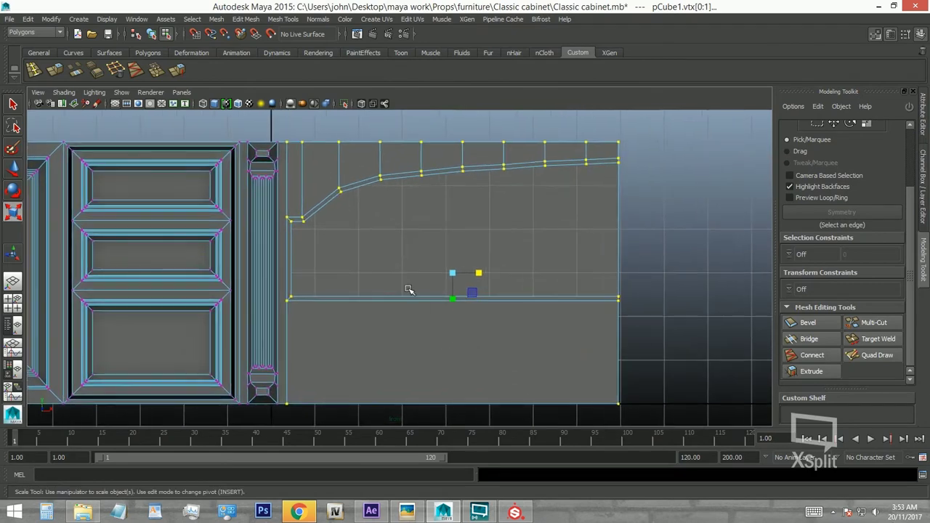
{"action": "mouse_move", "coordinate": [454, 273]}
{"action": "left_mouse_down"}
{"action": "mouse_move", "coordinate": [318, 270]}
{"action": "mouse_move", "coordinate": [298, 302]}
{"action": "left_mouse_up"}
{"action": "key", "text": "Insert"}
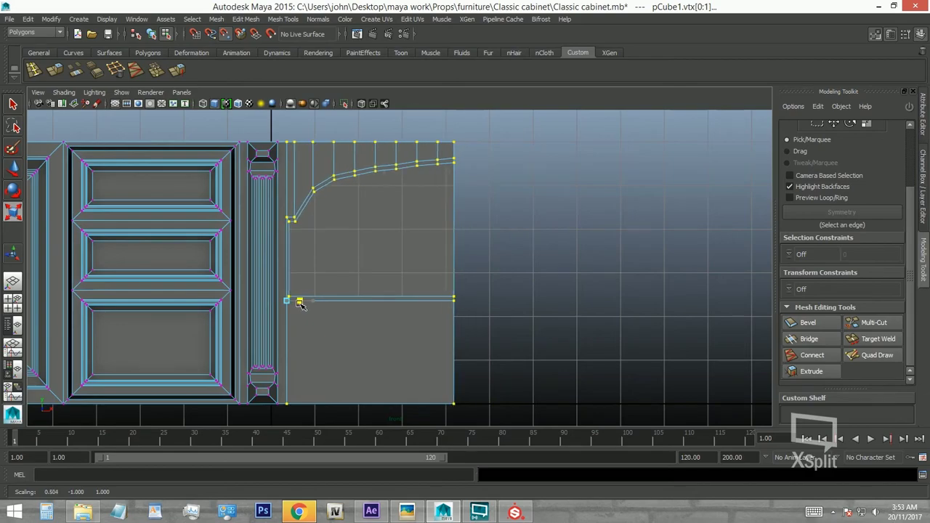
Select two edges on the niche arch in the perspective view and show their manipulator.
{"action": "key", "text": "space"}
{"action": "key", "text": "space"}
{"action": "mouse_move", "coordinate": [407, 266]}
{"action": "left_mouse_down", "text": "alt"}
{"action": "mouse_move", "coordinate": [385, 261]}
{"action": "mouse_move", "coordinate": [276, 317]}
{"action": "mouse_move", "coordinate": [344, 312]}
{"action": "mouse_move", "coordinate": [357, 259]}
{"action": "left_mouse_up", "text": "alt"}
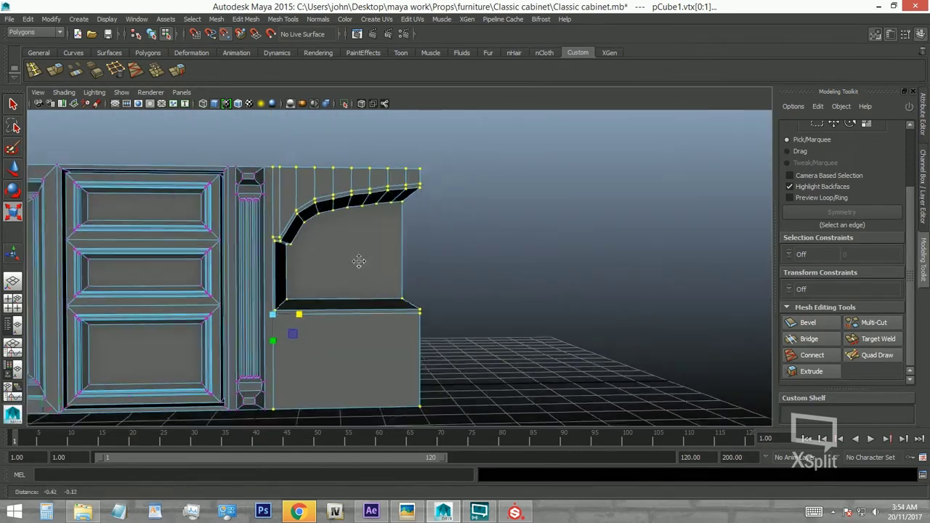
{"action": "right_click_drag", "start_coordinate": [388, 249], "coordinate": [567, 249]}
{"action": "scroll", "coordinate": [463, 259], "scroll_direction": "up", "scroll_amount": 5}
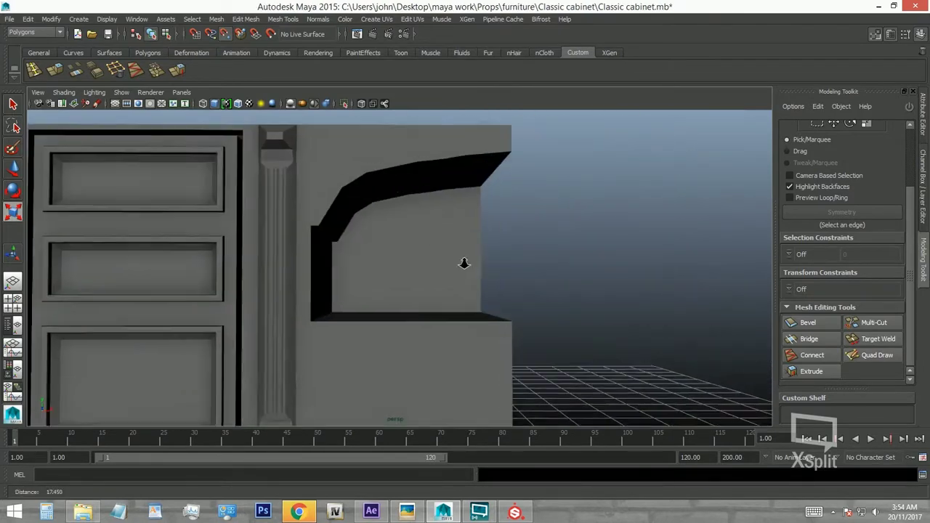
{"action": "scroll", "coordinate": [312, 189], "scroll_direction": "up", "scroll_amount": 3}
{"action": "left_click", "coordinate": [297, 230]}
{"action": "left_click", "coordinate": [323, 207]}
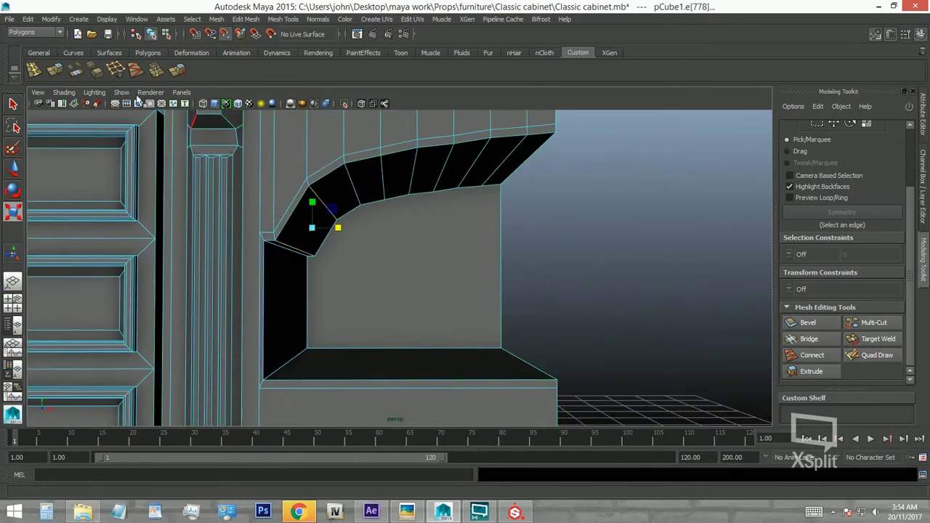
{"action": "key", "text": "t"}
{"action": "left_click_drag", "start_coordinate": [339, 242], "coordinate": [330, 260], "text": "alt"}
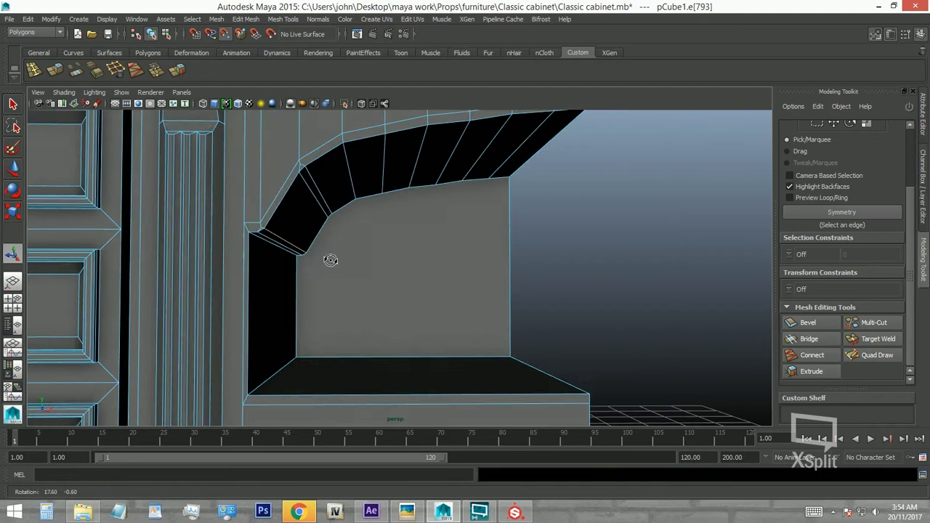
Inspect the niche's polyBevel8 node (1 segment, fraction 0.783) in the Attribute Editor, then deselect.
{"action": "left_click", "coordinate": [921, 128]}
{"action": "left_click", "coordinate": [902, 127]}
{"action": "left_click", "coordinate": [901, 128]}
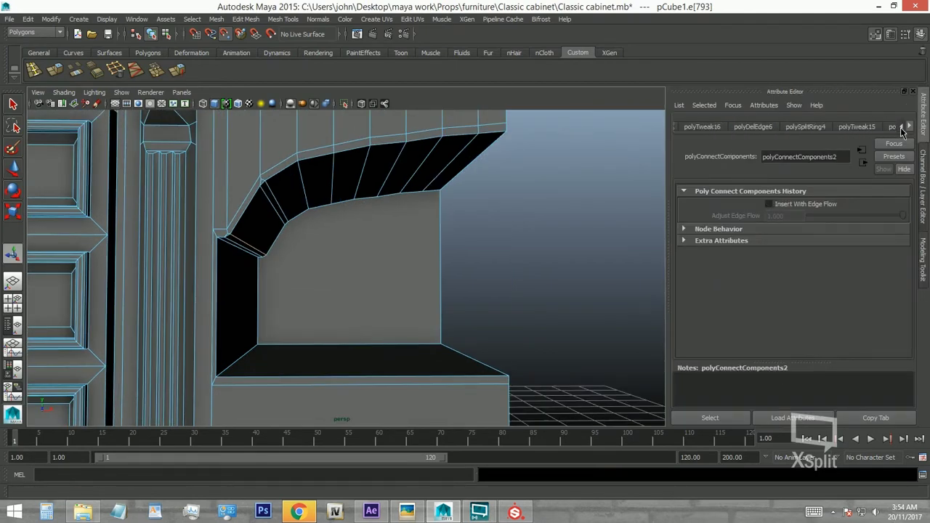
{"action": "left_click", "coordinate": [746, 126]}
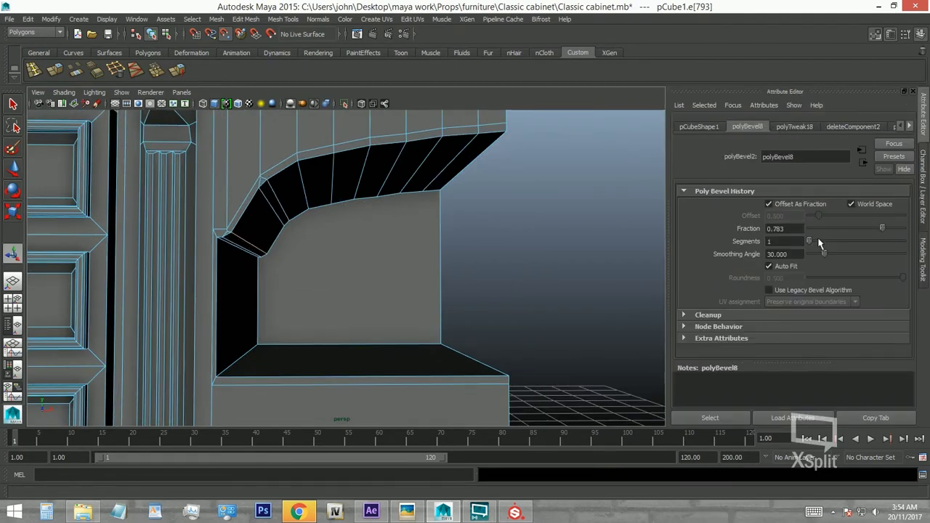
{"action": "mouse_move", "coordinate": [449, 254]}
{"action": "left_mouse_down", "text": "alt"}
{"action": "mouse_move", "coordinate": [458, 255]}
{"action": "mouse_move", "coordinate": [450, 258]}
{"action": "left_mouse_up", "text": "alt"}
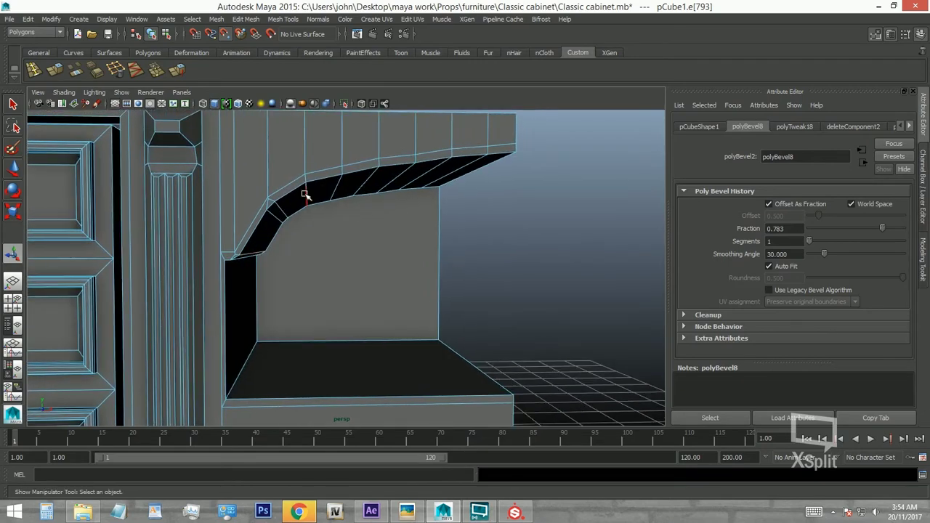
{"action": "left_click", "coordinate": [486, 172]}
{"action": "mouse_move", "coordinate": [347, 207]}
{"action": "left_mouse_down", "text": "alt"}
{"action": "mouse_move", "coordinate": [422, 193]}
{"action": "mouse_move", "coordinate": [368, 192]}
{"action": "left_mouse_up", "text": "alt"}
{"action": "mouse_move", "coordinate": [469, 227]}
{"action": "left_mouse_down", "text": "alt"}
{"action": "mouse_move", "coordinate": [458, 210]}
{"action": "mouse_move", "coordinate": [494, 220]}
{"action": "mouse_move", "coordinate": [403, 197]}
{"action": "mouse_move", "coordinate": [475, 235]}
{"action": "mouse_move", "coordinate": [394, 240]}
{"action": "left_mouse_up", "text": "alt"}
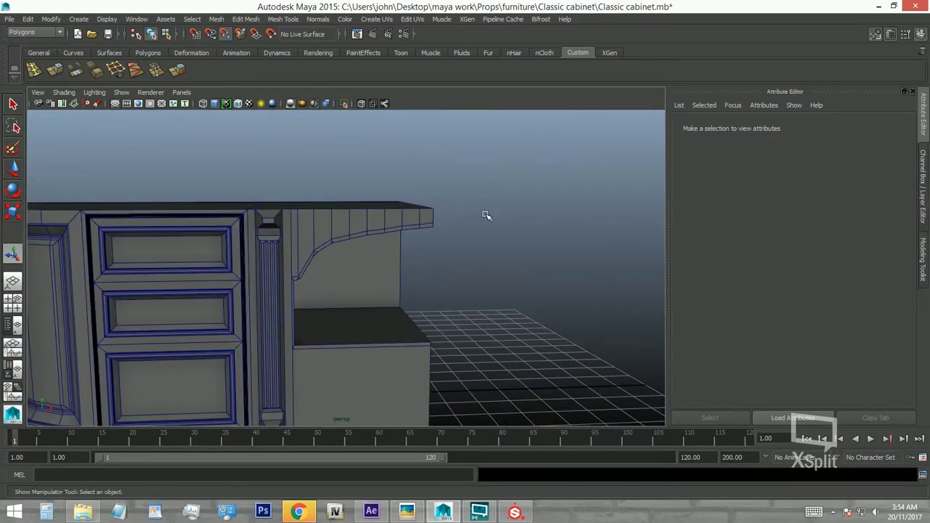
{"action": "mouse_move", "coordinate": [486, 215]}
{"action": "left_mouse_down", "text": "alt"}
{"action": "mouse_move", "coordinate": [432, 242]}
{"action": "mouse_move", "coordinate": [453, 257]}
{"action": "mouse_move", "coordinate": [423, 272]}
{"action": "left_mouse_up", "text": "alt"}
Mirror pCube1 across +X with Mirror Geometry into a full symmetrical cabinet.
{"action": "left_click", "coordinate": [436, 243]}
{"action": "left_click", "coordinate": [407, 512]}
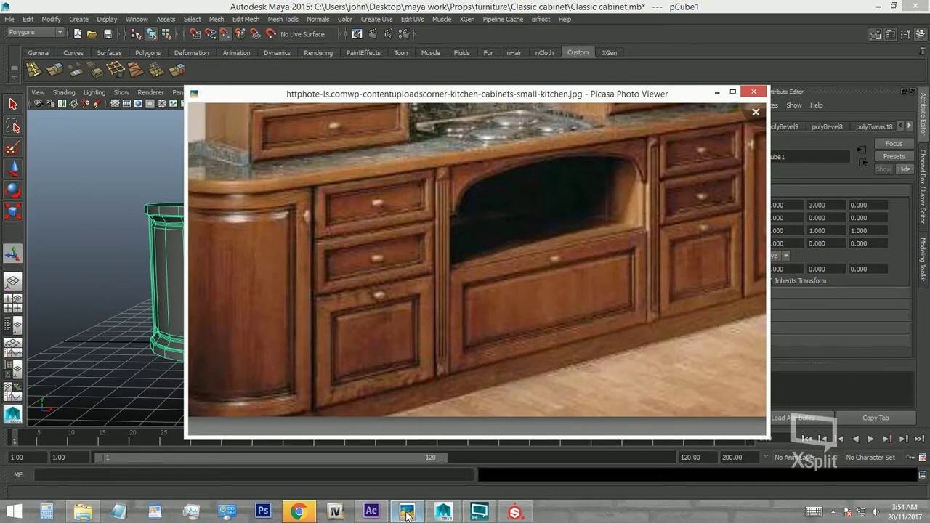
{"action": "left_click", "coordinate": [407, 512]}
{"action": "mouse_move", "coordinate": [585, 313]}
{"action": "left_mouse_down", "text": "alt"}
{"action": "mouse_move", "coordinate": [460, 228]}
{"action": "mouse_move", "coordinate": [262, 308]}
{"action": "mouse_move", "coordinate": [301, 311]}
{"action": "mouse_move", "coordinate": [295, 300]}
{"action": "mouse_move", "coordinate": [254, 307]}
{"action": "mouse_move", "coordinate": [312, 231]}
{"action": "left_mouse_up", "text": "alt"}
{"action": "left_click", "coordinate": [245, 19]}
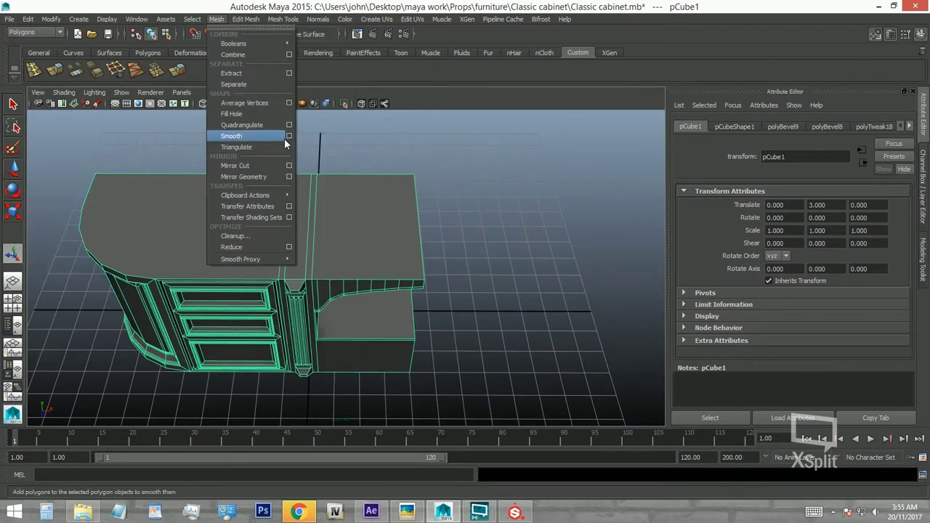
{"action": "left_click", "coordinate": [292, 176]}
{"action": "left_click_drag", "start_coordinate": [385, 305], "coordinate": [351, 300], "text": "alt"}
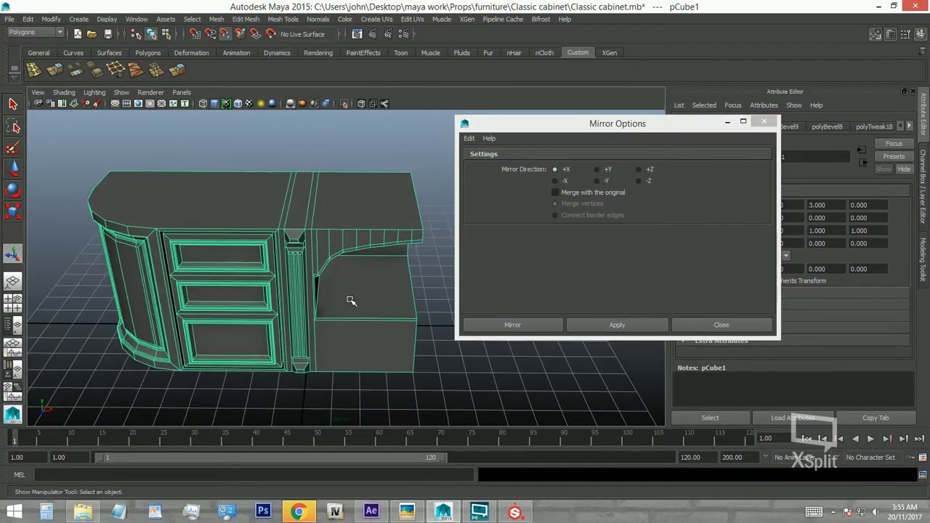
{"action": "key", "text": "ctrl+z"}
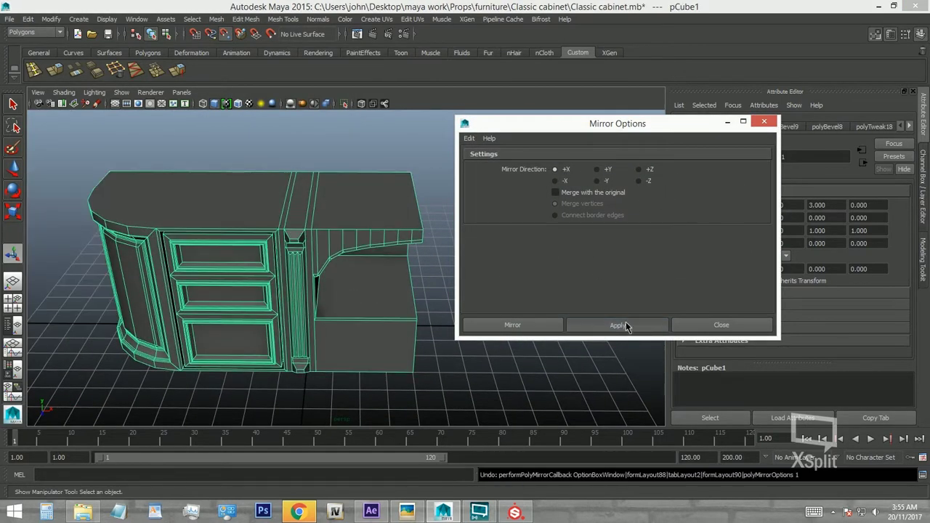
{"action": "left_click", "coordinate": [626, 327]}
{"action": "left_click", "coordinate": [720, 326]}
{"action": "left_click_drag", "start_coordinate": [436, 305], "coordinate": [373, 315], "text": "alt"}
Merge the overlapping vertices along the cabinet's centre seam in the front view.
{"action": "left_click", "coordinate": [406, 512]}
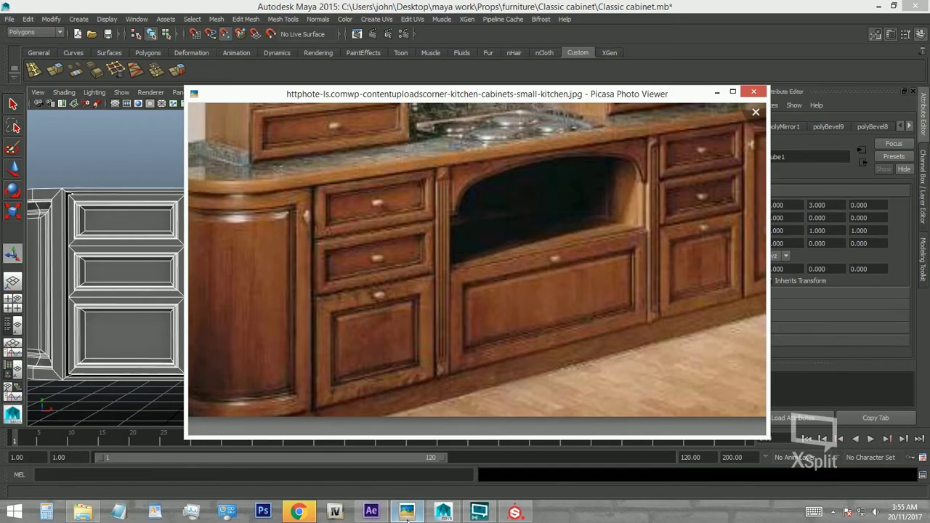
{"action": "left_click", "coordinate": [407, 511]}
{"action": "key", "text": "space"}
{"action": "key", "text": "space"}
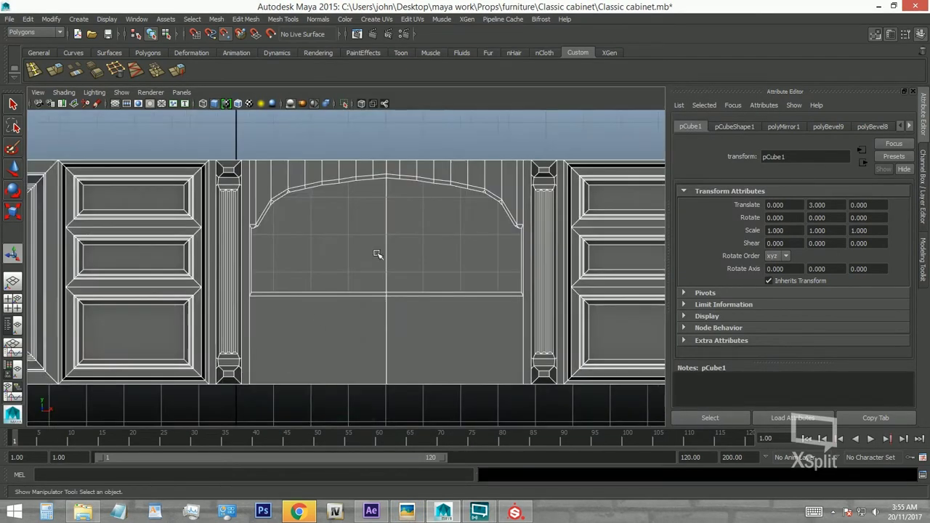
{"action": "middle_click_drag", "start_coordinate": [377, 253], "coordinate": [349, 254], "text": "alt"}
{"action": "right_click_drag", "start_coordinate": [363, 193], "coordinate": [322, 191]}
{"action": "left_click_drag", "start_coordinate": [353, 145], "coordinate": [368, 226]}
{"action": "left_click_drag", "start_coordinate": [361, 417], "coordinate": [362, 416]}
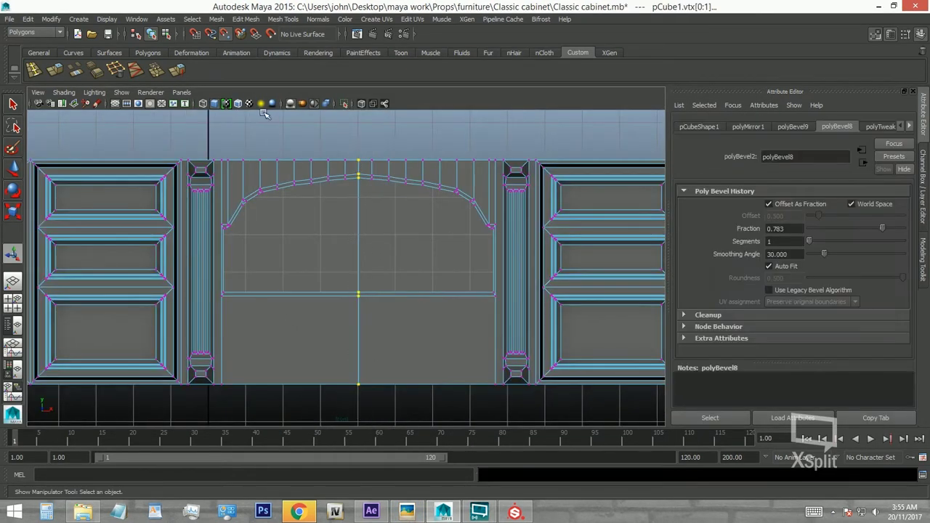
{"action": "left_click", "coordinate": [246, 19]}
{"action": "left_click", "coordinate": [287, 47]}
{"action": "right_click_drag", "start_coordinate": [359, 178], "coordinate": [414, 220]}
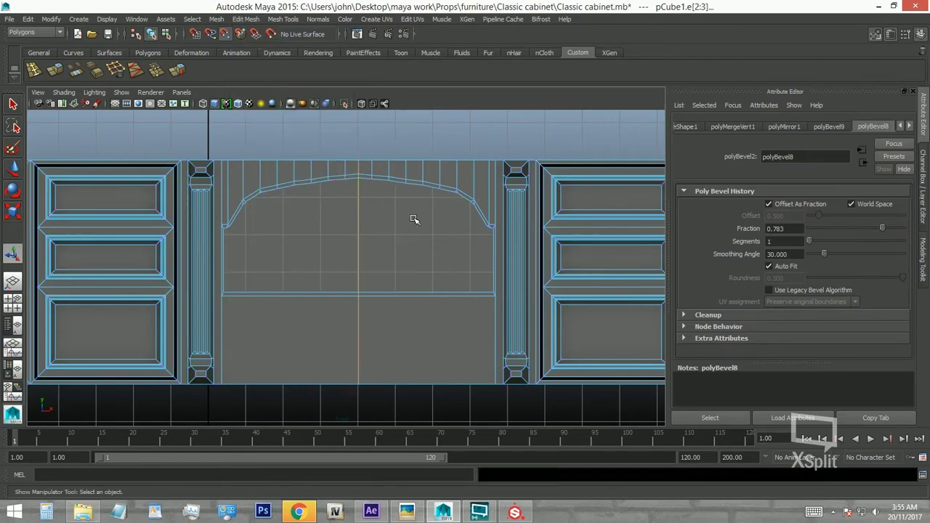
{"action": "left_click", "coordinate": [327, 135]}
{"action": "key", "text": "space"}
{"action": "key", "text": "space"}
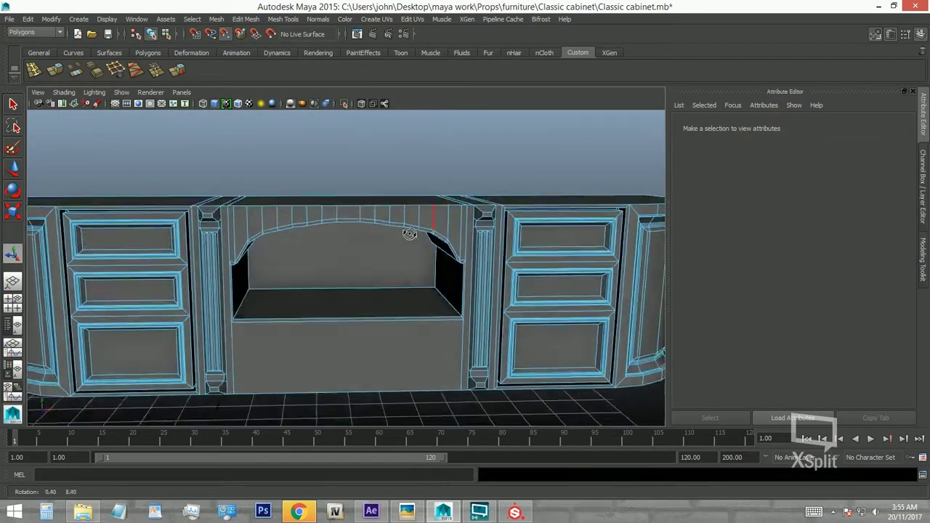
{"action": "left_click_drag", "start_coordinate": [427, 244], "coordinate": [415, 286], "text": "alt"}
{"action": "left_click", "coordinate": [429, 313]}
Extrude the face under the niche twice, insetting it to form the drawer panel border.
{"action": "key", "text": "f"}
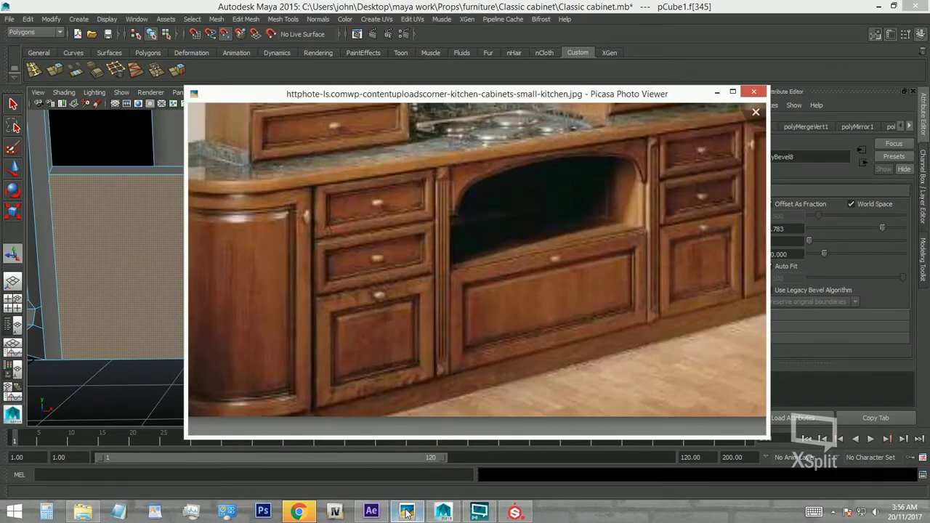
{"action": "left_click", "coordinate": [407, 512]}
{"action": "key", "text": "ctrl+e"}
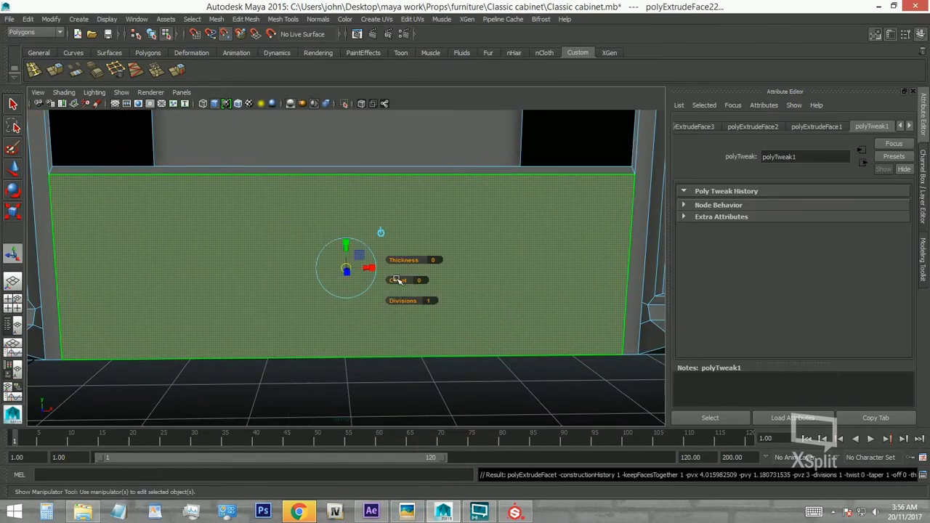
{"action": "left_click_drag", "start_coordinate": [396, 279], "coordinate": [436, 281]}
{"action": "left_click", "coordinate": [407, 512]}
{"action": "key", "text": "Escape"}
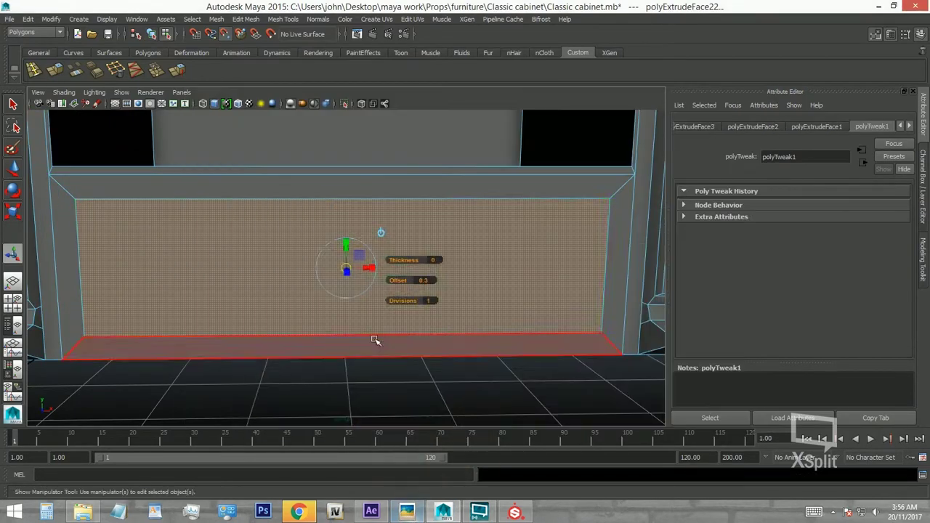
{"action": "key", "text": "ctrl+e"}
{"action": "mouse_move", "coordinate": [397, 280]}
{"action": "left_mouse_down"}
{"action": "mouse_move", "coordinate": [288, 305]}
{"action": "mouse_move", "coordinate": [249, 110]}
{"action": "left_mouse_up"}
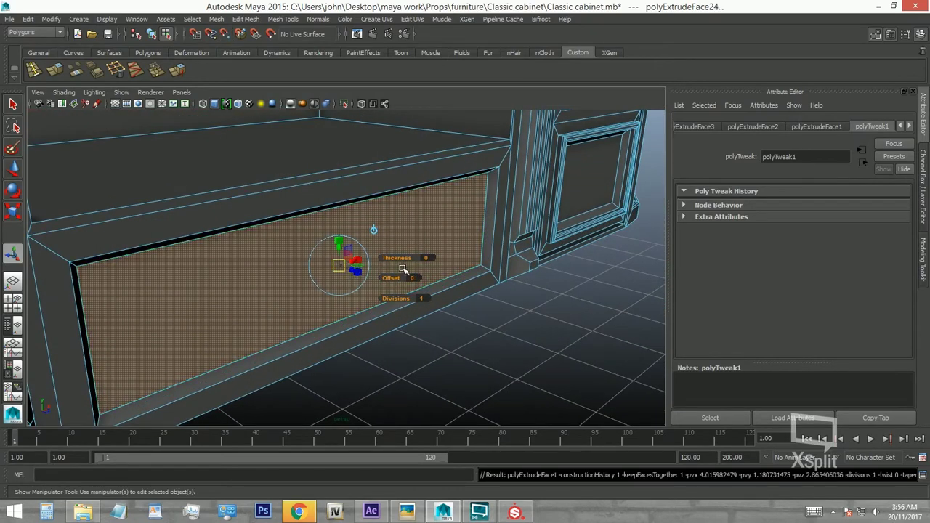
Compare with the reference photo and move the inset panel face inward.
{"action": "left_click_drag", "start_coordinate": [404, 269], "coordinate": [378, 276], "text": "alt"}
{"action": "left_click", "coordinate": [407, 513]}
{"action": "key", "text": "Escape"}
{"action": "mouse_move", "coordinate": [286, 355]}
{"action": "left_mouse_down", "text": "alt"}
{"action": "mouse_move", "coordinate": [392, 278]}
{"action": "mouse_move", "coordinate": [297, 309]}
{"action": "mouse_move", "coordinate": [331, 279]}
{"action": "mouse_move", "coordinate": [329, 304]}
{"action": "left_mouse_up", "text": "alt"}
{"action": "left_click_drag", "start_coordinate": [358, 272], "coordinate": [232, 283], "text": "alt"}
{"action": "key", "text": "w"}
{"action": "mouse_move", "coordinate": [288, 289]}
{"action": "left_mouse_down", "text": "alt"}
{"action": "mouse_move", "coordinate": [348, 278]}
{"action": "mouse_move", "coordinate": [284, 263]}
{"action": "mouse_move", "coordinate": [210, 276]}
{"action": "mouse_move", "coordinate": [168, 258]}
{"action": "left_mouse_up", "text": "alt"}
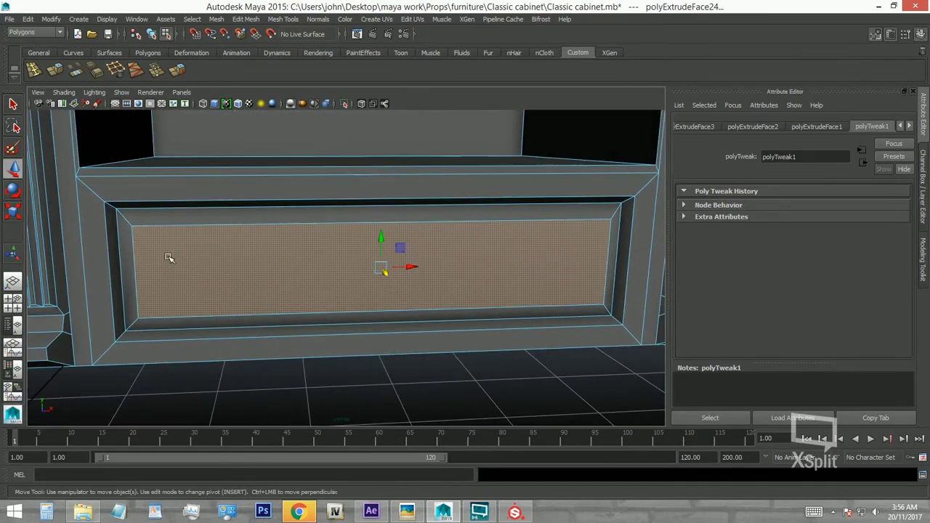
Bevel the drawer panel's inner edges with fraction 0.615 and 3 segments.
{"action": "right_click_drag", "start_coordinate": [168, 258], "coordinate": [167, 216]}
{"action": "left_click", "coordinate": [166, 235]}
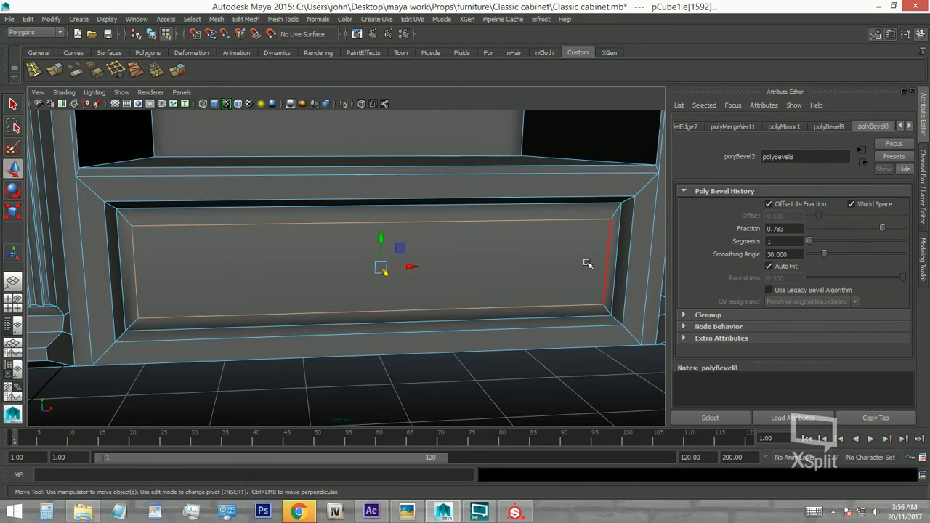
{"action": "left_click_drag", "start_coordinate": [109, 218], "coordinate": [145, 232], "text": "alt"}
{"action": "left_click", "coordinate": [145, 233]}
{"action": "key", "text": "ctrl+b"}
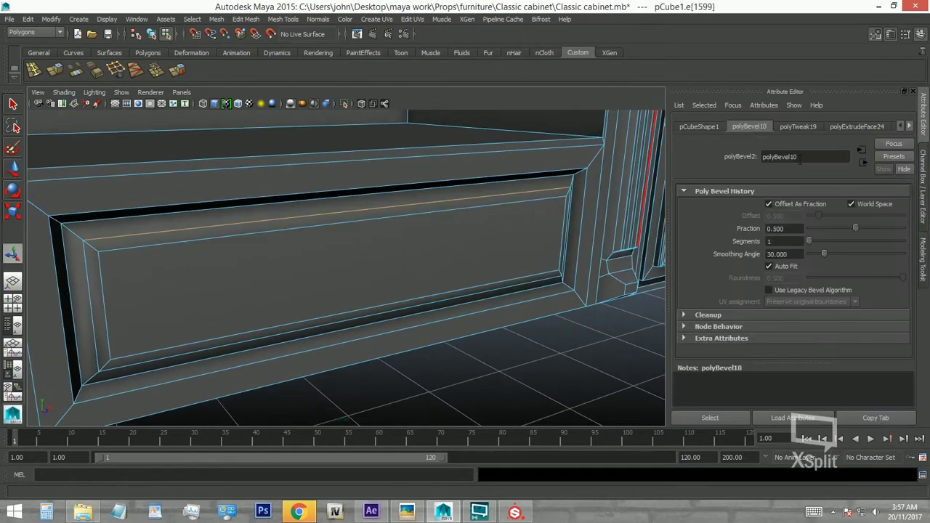
Extrude the face loop framing the panel and bevel the frame's top edge at 0.851.
{"action": "middle_click_drag", "start_coordinate": [181, 291], "coordinate": [150, 212], "text": "alt"}
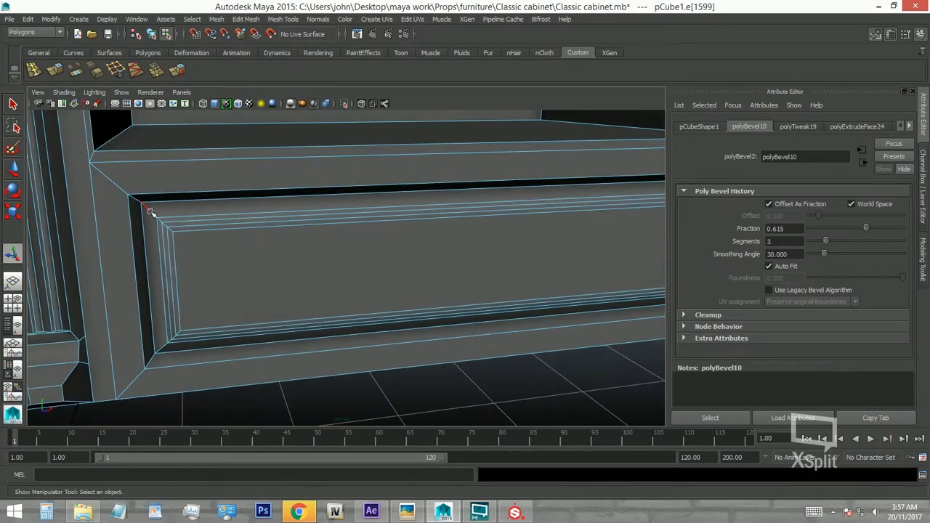
{"action": "double_click", "coordinate": [152, 176]}
{"action": "left_click", "coordinate": [56, 73]}
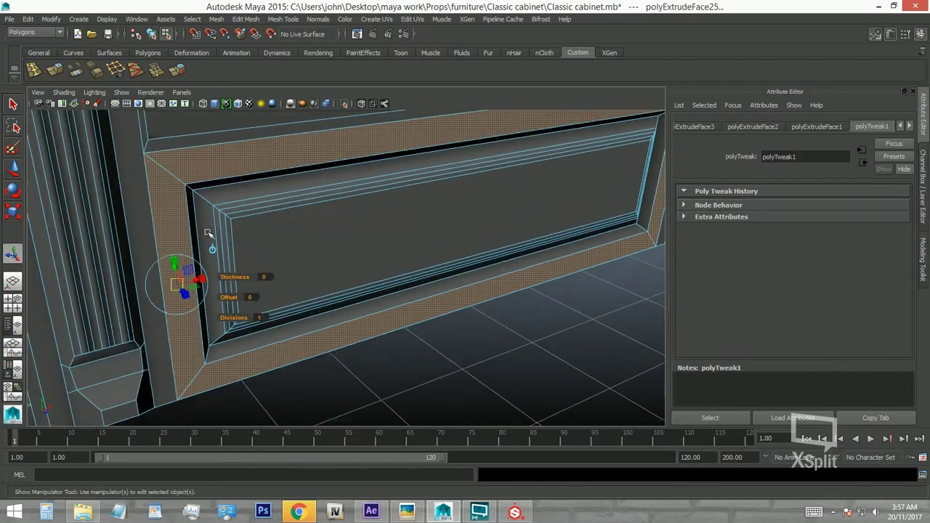
{"action": "mouse_move", "coordinate": [181, 284]}
{"action": "left_mouse_down", "text": "alt"}
{"action": "mouse_move", "coordinate": [231, 309]}
{"action": "mouse_move", "coordinate": [182, 240]}
{"action": "left_mouse_up", "text": "alt"}
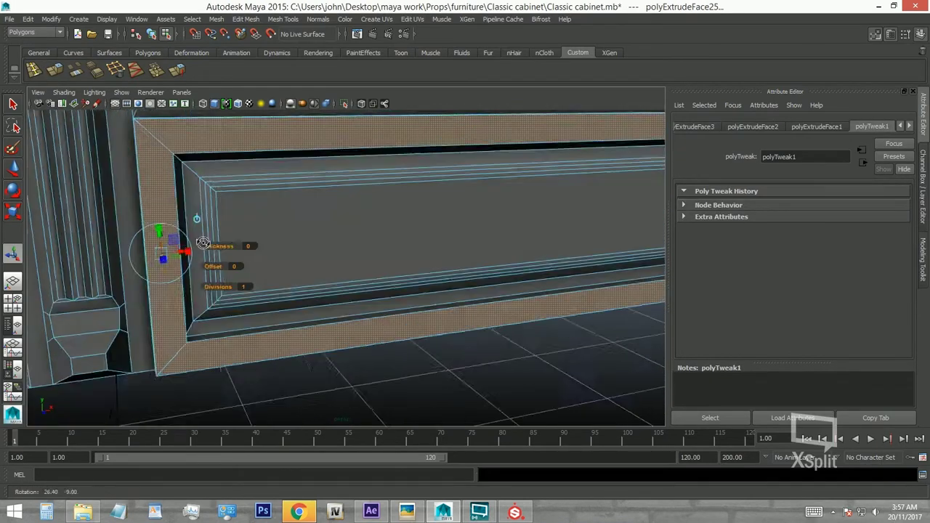
{"action": "left_click", "coordinate": [291, 174]}
{"action": "key", "text": "ctrl+b"}
{"action": "mouse_move", "coordinate": [181, 239]}
{"action": "middle_mouse_down", "text": "alt"}
{"action": "mouse_move", "coordinate": [185, 224]}
{"action": "mouse_move", "coordinate": [190, 258]}
{"action": "middle_mouse_up", "text": "alt"}
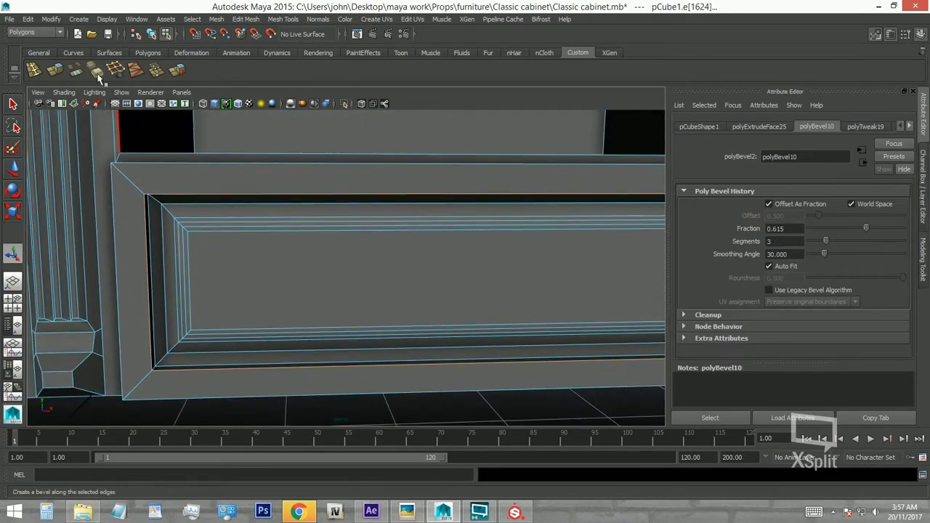
{"action": "left_click", "coordinate": [233, 183]}
{"action": "key", "text": "ctrl+b"}
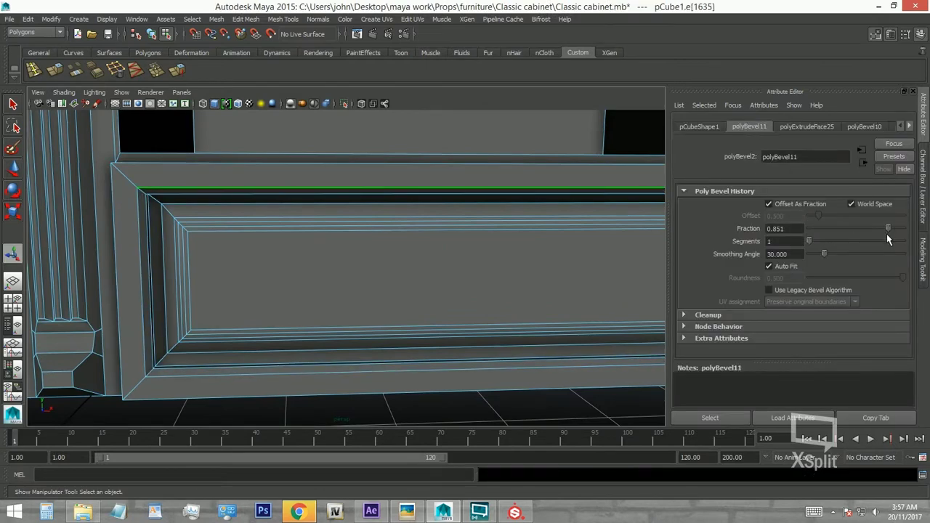
{"action": "scroll", "coordinate": [409, 228], "scroll_direction": "down", "scroll_amount": 2}
{"action": "left_click_drag", "start_coordinate": [409, 228], "coordinate": [236, 223], "text": "alt"}
{"action": "left_click", "coordinate": [98, 71]}
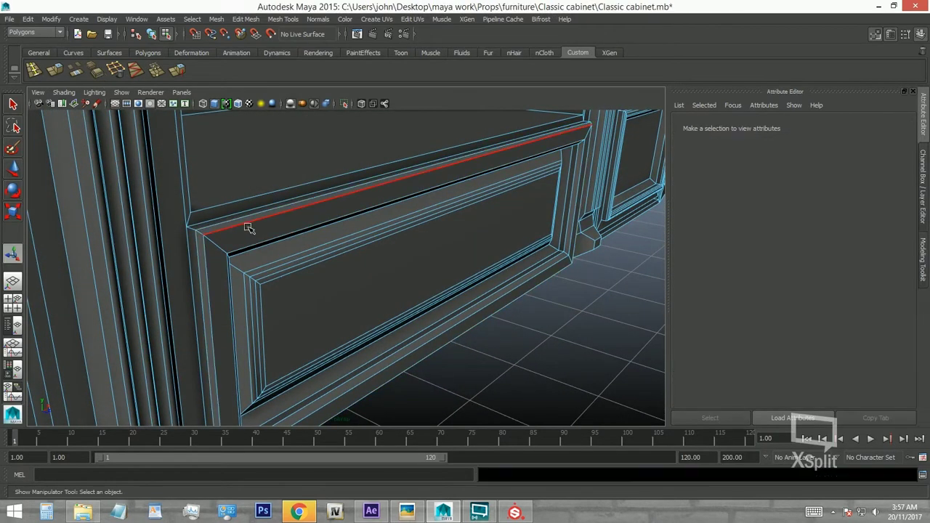
Select the cabinet object, orbit around it, and briefly check the kitchen reference photo.
{"action": "mouse_move", "coordinate": [427, 275]}
{"action": "left_mouse_down", "text": "alt"}
{"action": "mouse_move", "coordinate": [273, 272]}
{"action": "mouse_move", "coordinate": [264, 293]}
{"action": "mouse_move", "coordinate": [253, 270]}
{"action": "left_mouse_up", "text": "alt"}
{"action": "right_click_drag", "start_coordinate": [281, 199], "coordinate": [334, 182]}
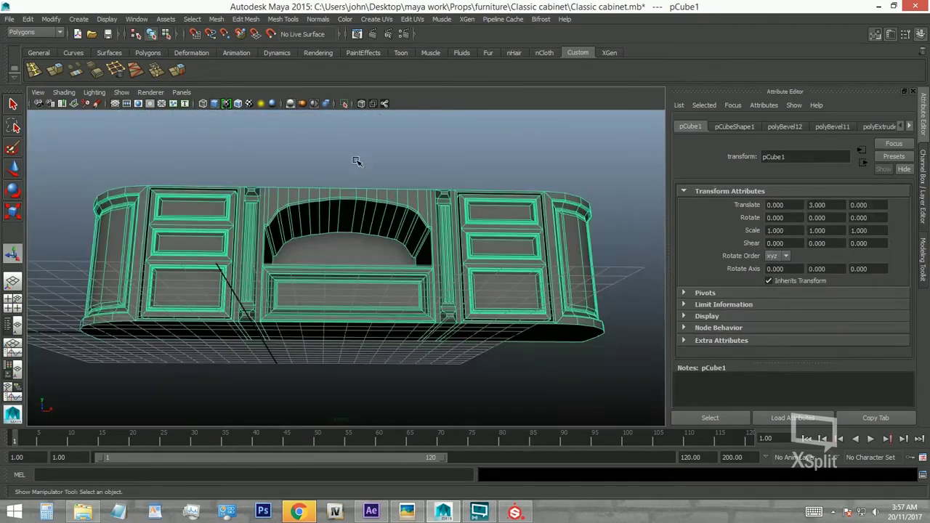
{"action": "left_click", "coordinate": [353, 159]}
{"action": "mouse_move", "coordinate": [353, 160]}
{"action": "left_mouse_down", "text": "alt"}
{"action": "mouse_move", "coordinate": [284, 257]}
{"action": "mouse_move", "coordinate": [399, 216]}
{"action": "mouse_move", "coordinate": [313, 239]}
{"action": "mouse_move", "coordinate": [297, 235]}
{"action": "mouse_move", "coordinate": [301, 264]}
{"action": "left_mouse_up", "text": "alt"}
{"action": "middle_click_drag", "start_coordinate": [301, 264], "coordinate": [336, 238], "text": "alt"}
{"action": "mouse_move", "coordinate": [335, 238]}
{"action": "left_mouse_down", "text": "alt"}
{"action": "mouse_move", "coordinate": [264, 268]}
{"action": "mouse_move", "coordinate": [284, 341]}
{"action": "left_mouse_up", "text": "alt"}
{"action": "left_click", "coordinate": [411, 513]}
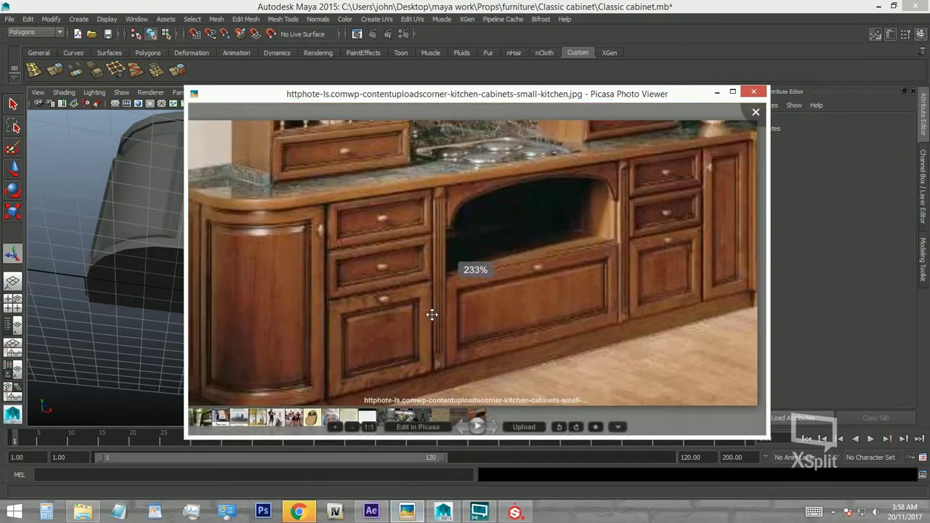
{"action": "key", "text": "Escape"}
Zoom in on the cabinet top and select a stray edge crossing it.
{"action": "mouse_move", "coordinate": [432, 315]}
{"action": "left_mouse_down", "text": "alt"}
{"action": "mouse_move", "coordinate": [289, 236]}
{"action": "mouse_move", "coordinate": [332, 215]}
{"action": "left_mouse_up", "text": "alt"}
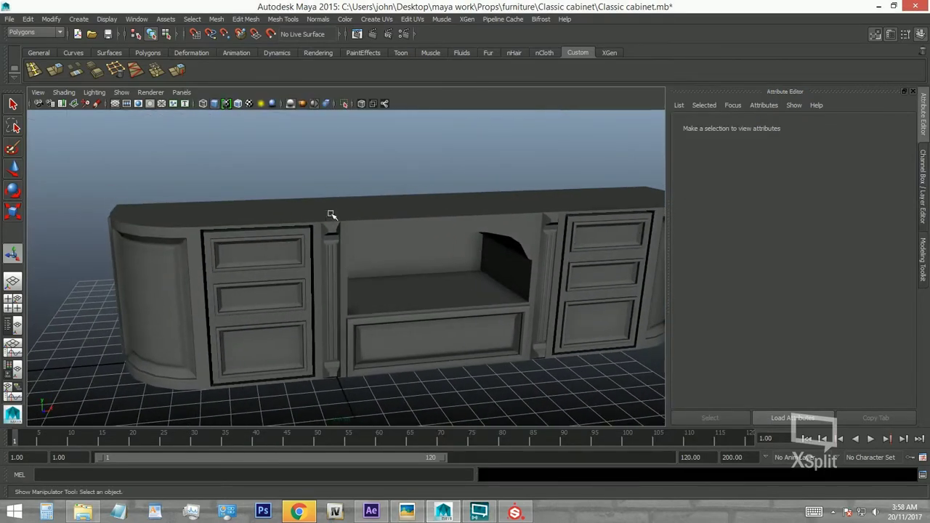
{"action": "scroll", "coordinate": [285, 211], "scroll_direction": "up", "scroll_amount": 3}
{"action": "scroll", "coordinate": [409, 260], "scroll_direction": "up", "scroll_amount": 3}
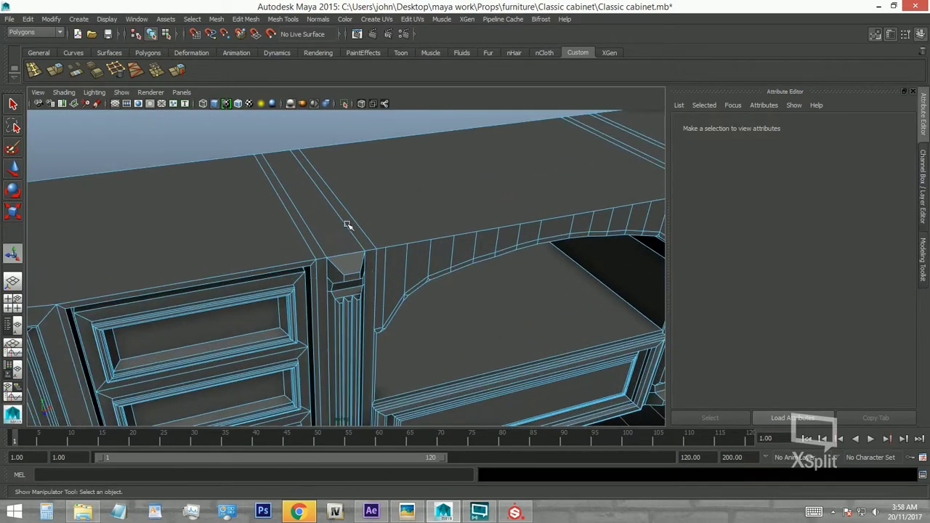
{"action": "left_click", "coordinate": [286, 212]}
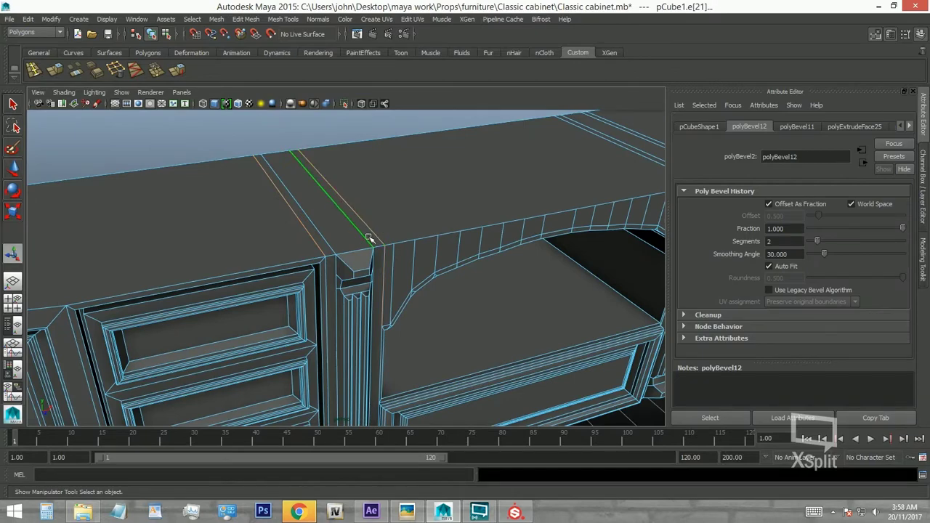
{"action": "left_click_drag", "start_coordinate": [447, 240], "coordinate": [487, 234], "text": "alt"}
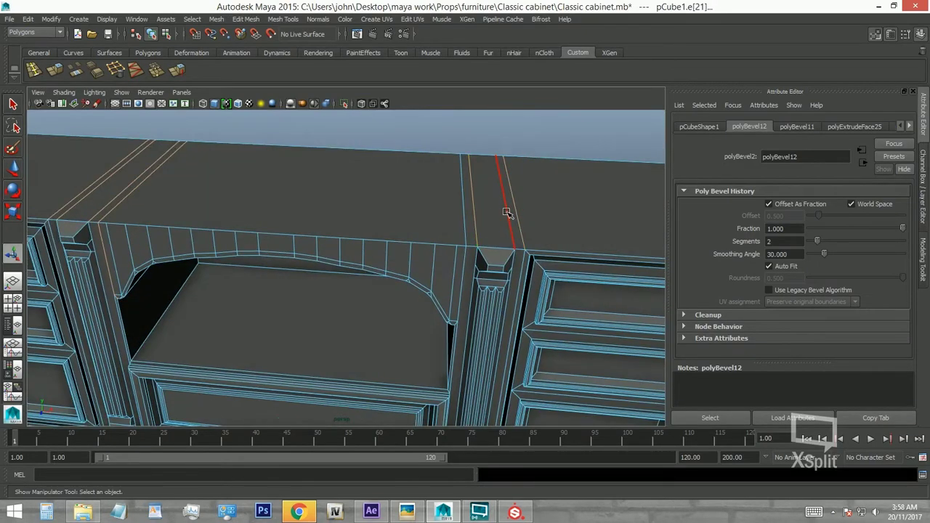
{"action": "scroll", "coordinate": [465, 224], "scroll_direction": "up", "scroll_amount": 3}
{"action": "scroll", "coordinate": [463, 303], "scroll_direction": "up", "scroll_amount": 3}
{"action": "left_click_drag", "start_coordinate": [463, 303], "coordinate": [492, 261], "text": "alt"}
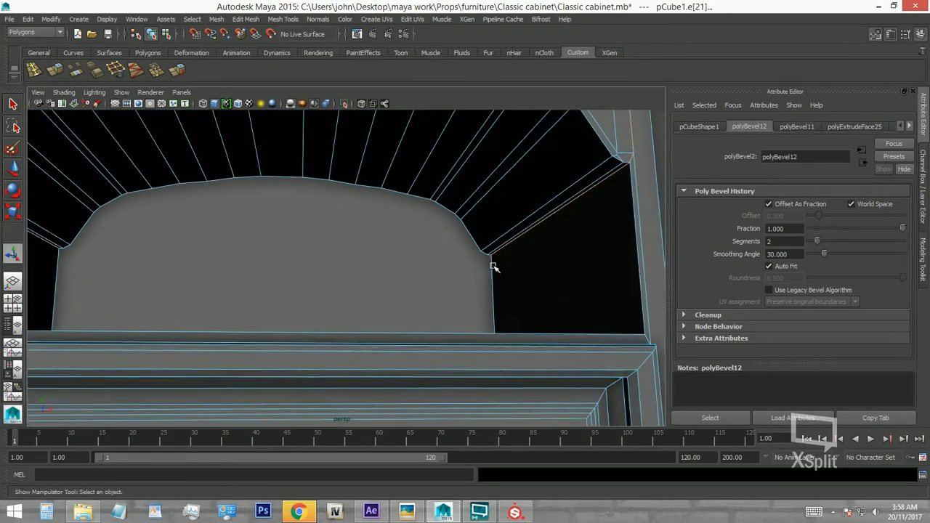
{"action": "middle_click_drag", "start_coordinate": [492, 261], "coordinate": [467, 299], "text": "alt"}
{"action": "scroll", "coordinate": [467, 300], "scroll_direction": "down", "scroll_amount": 5}
{"action": "left_click_drag", "start_coordinate": [442, 276], "coordinate": [419, 218], "text": "alt"}
{"action": "left_click", "coordinate": [409, 238]}
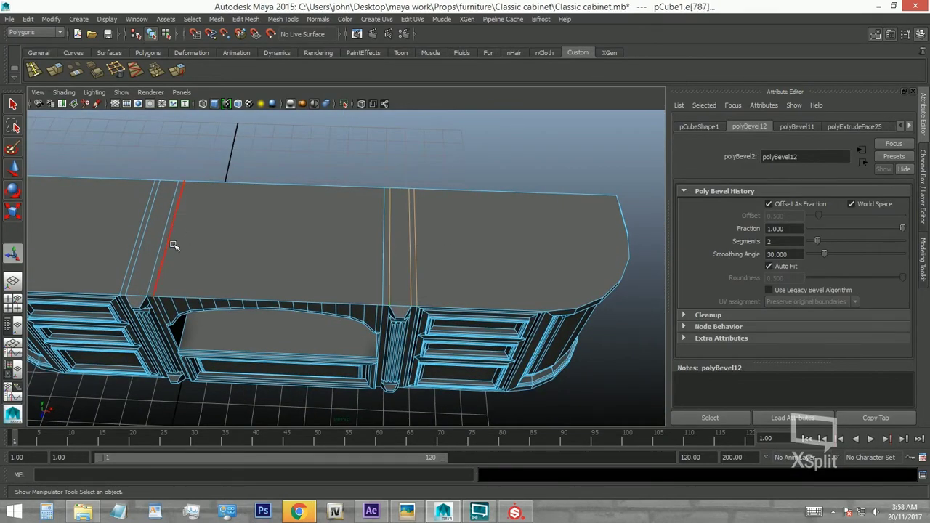
Select the remaining edges across the top, then the top face, and reopen the reference photo.
{"action": "left_click_drag", "start_coordinate": [218, 218], "coordinate": [321, 191], "text": "alt"}
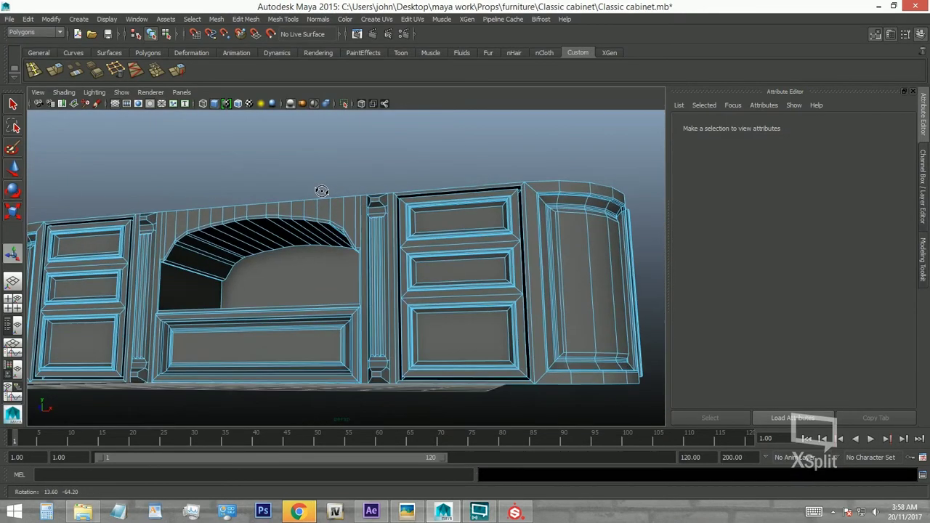
{"action": "left_click", "coordinate": [386, 232]}
{"action": "left_click_drag", "start_coordinate": [386, 233], "coordinate": [286, 252], "text": "alt"}
{"action": "left_click", "coordinate": [506, 337], "text": "shift"}
{"action": "mouse_move", "coordinate": [506, 337]}
{"action": "left_mouse_down", "text": "alt"}
{"action": "mouse_move", "coordinate": [544, 311]}
{"action": "mouse_move", "coordinate": [347, 347]}
{"action": "left_mouse_up", "text": "alt"}
{"action": "left_click", "coordinate": [312, 222]}
{"action": "mouse_move", "coordinate": [312, 222]}
{"action": "left_mouse_down", "text": "alt"}
{"action": "mouse_move", "coordinate": [474, 295]}
{"action": "mouse_move", "coordinate": [365, 226]}
{"action": "mouse_move", "coordinate": [429, 280]}
{"action": "left_mouse_up", "text": "alt"}
{"action": "left_click", "coordinate": [388, 232]}
{"action": "left_click", "coordinate": [407, 511]}
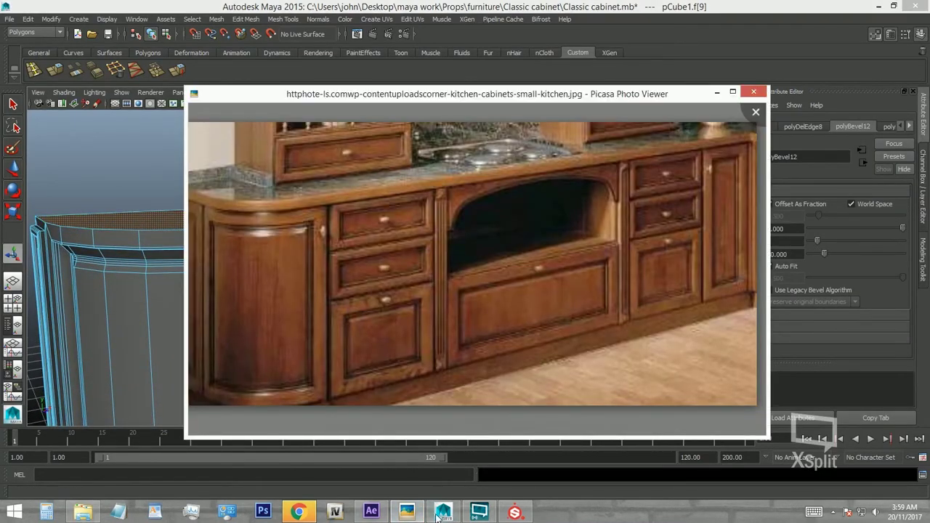
Back in Maya, extrude the selected top face with Ctrl+E for the countertop.
{"action": "left_click", "coordinate": [442, 511]}
{"action": "left_click_drag", "start_coordinate": [240, 204], "coordinate": [276, 216], "text": "alt"}
{"action": "key", "text": "ctrl+e"}
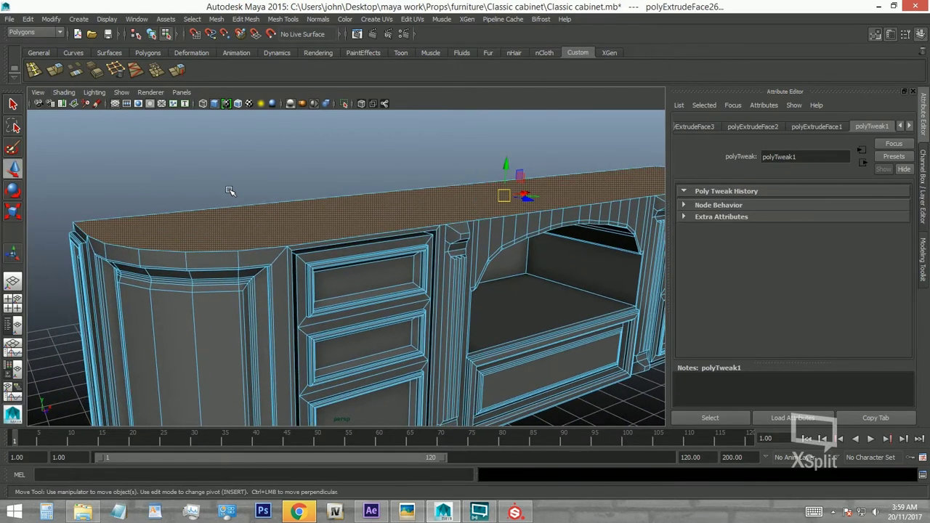
{"action": "left_click_drag", "start_coordinate": [229, 190], "coordinate": [250, 188], "text": "alt"}
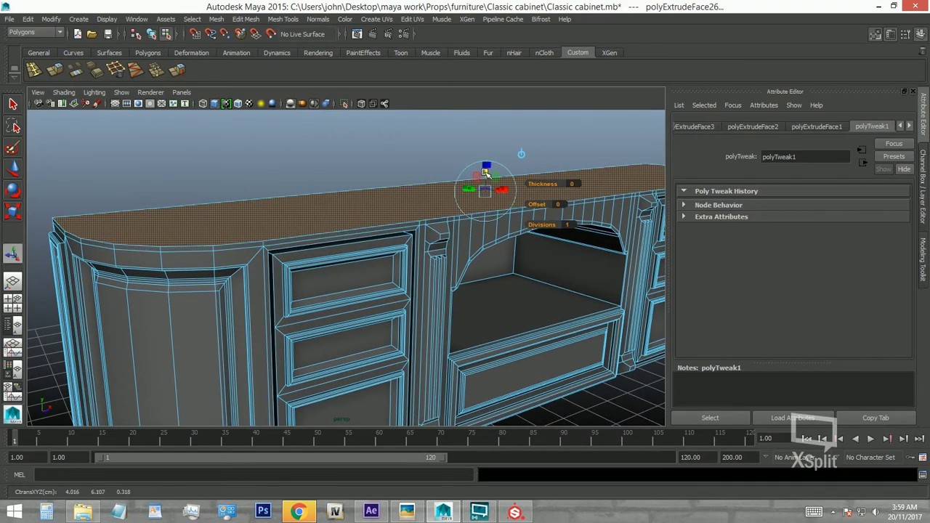
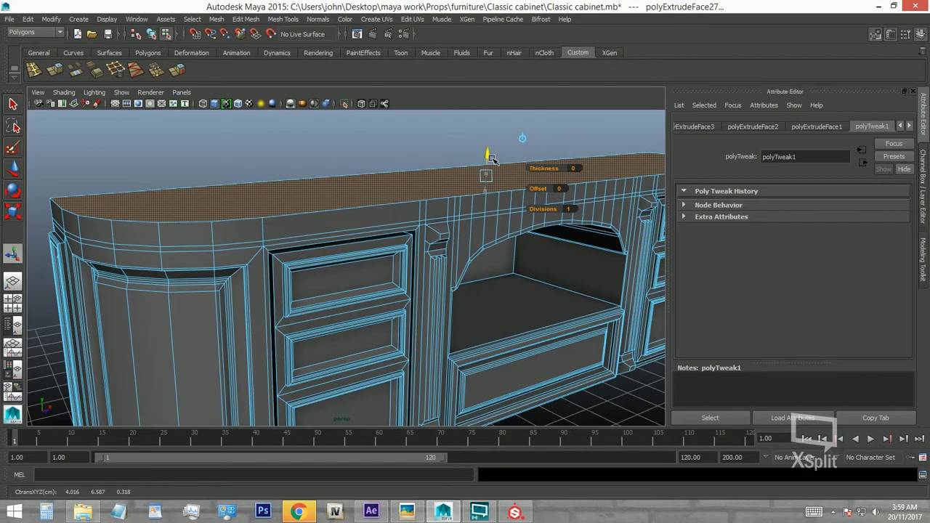
Extrude the countertop's front face strip outward to thicken the lip.
{"action": "left_click", "coordinate": [341, 215]}
{"action": "left_click_drag", "start_coordinate": [101, 252], "coordinate": [218, 204], "text": "alt"}
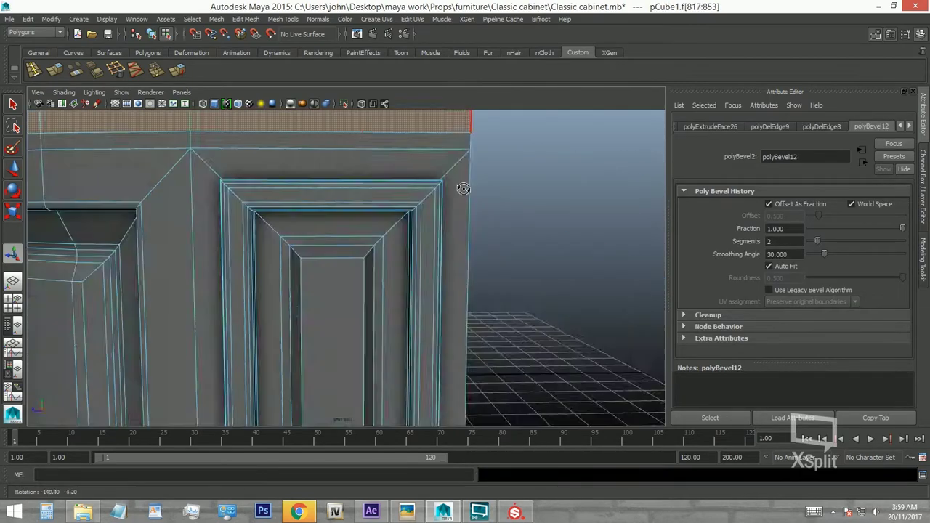
{"action": "scroll", "coordinate": [423, 236], "scroll_direction": "up", "scroll_amount": 3}
{"action": "scroll", "coordinate": [424, 236], "scroll_direction": "up", "scroll_amount": 3}
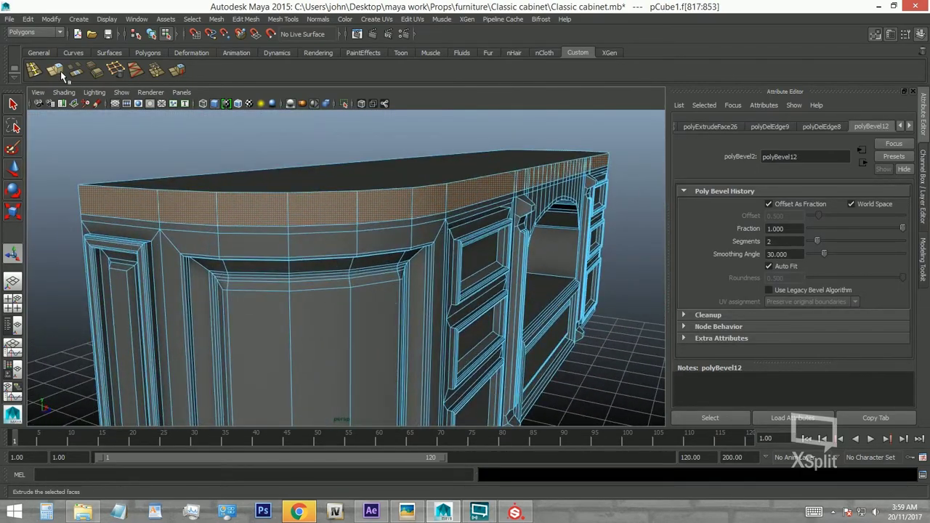
{"action": "key", "text": "ctrl+e"}
{"action": "scroll", "coordinate": [331, 220], "scroll_direction": "up", "scroll_amount": 2}
{"action": "mouse_move", "coordinate": [330, 220]}
{"action": "left_mouse_down", "text": "alt"}
{"action": "mouse_move", "coordinate": [198, 197]}
{"action": "mouse_move", "coordinate": [419, 239]}
{"action": "mouse_move", "coordinate": [426, 255]}
{"action": "mouse_move", "coordinate": [235, 203]}
{"action": "mouse_move", "coordinate": [373, 284]}
{"action": "left_mouse_up", "text": "alt"}
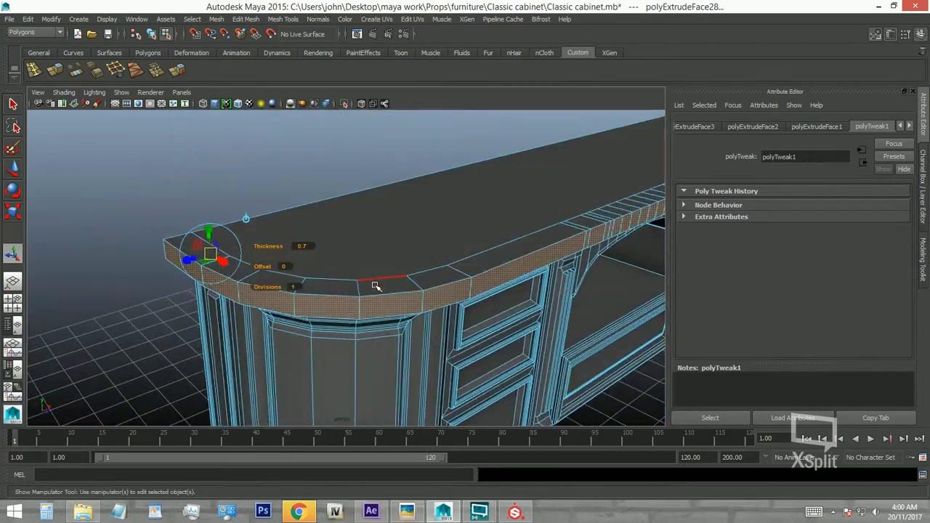
Bevel the countertop's top edge loop with fraction 0.87 and 5 segments.
{"action": "left_click", "coordinate": [357, 312]}
{"action": "mouse_move", "coordinate": [357, 316]}
{"action": "left_mouse_down", "text": "alt"}
{"action": "mouse_move", "coordinate": [489, 249]}
{"action": "mouse_move", "coordinate": [353, 274]}
{"action": "mouse_move", "coordinate": [400, 257]}
{"action": "mouse_move", "coordinate": [380, 277]}
{"action": "mouse_move", "coordinate": [180, 260]}
{"action": "mouse_move", "coordinate": [353, 270]}
{"action": "mouse_move", "coordinate": [308, 243]}
{"action": "mouse_move", "coordinate": [471, 264]}
{"action": "left_mouse_up", "text": "alt"}
{"action": "key", "text": "f"}
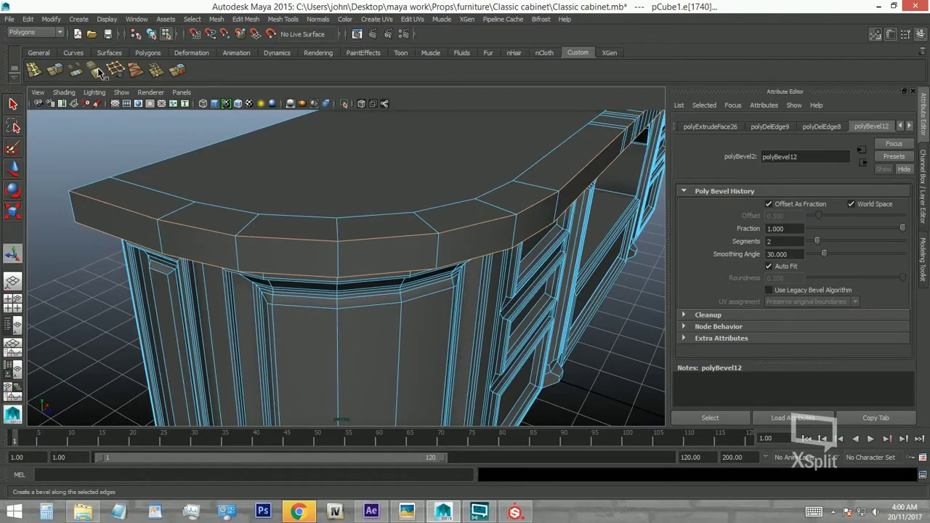
{"action": "left_click", "coordinate": [342, 235]}
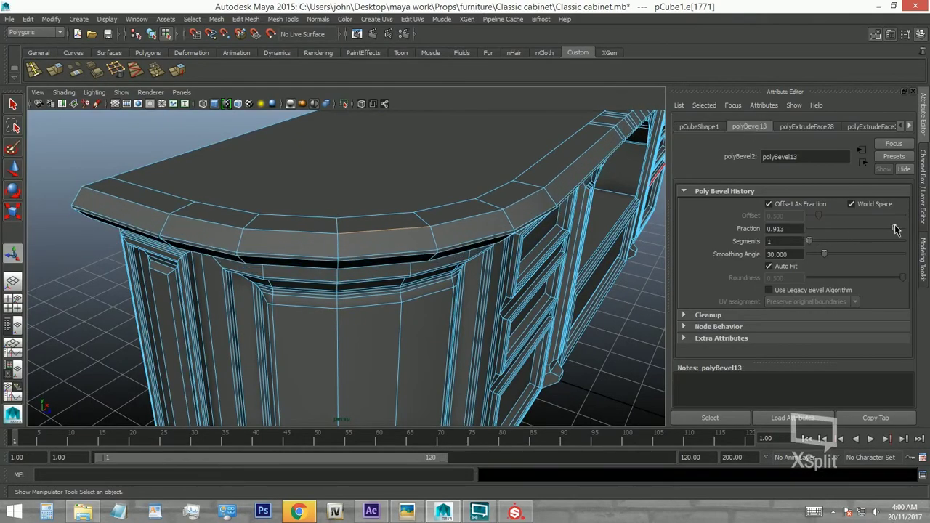
{"action": "mouse_move", "coordinate": [450, 276]}
{"action": "left_mouse_down", "text": "alt"}
{"action": "mouse_move", "coordinate": [390, 290]}
{"action": "mouse_move", "coordinate": [307, 218]}
{"action": "mouse_move", "coordinate": [475, 240]}
{"action": "mouse_move", "coordinate": [367, 258]}
{"action": "left_mouse_up", "text": "alt"}
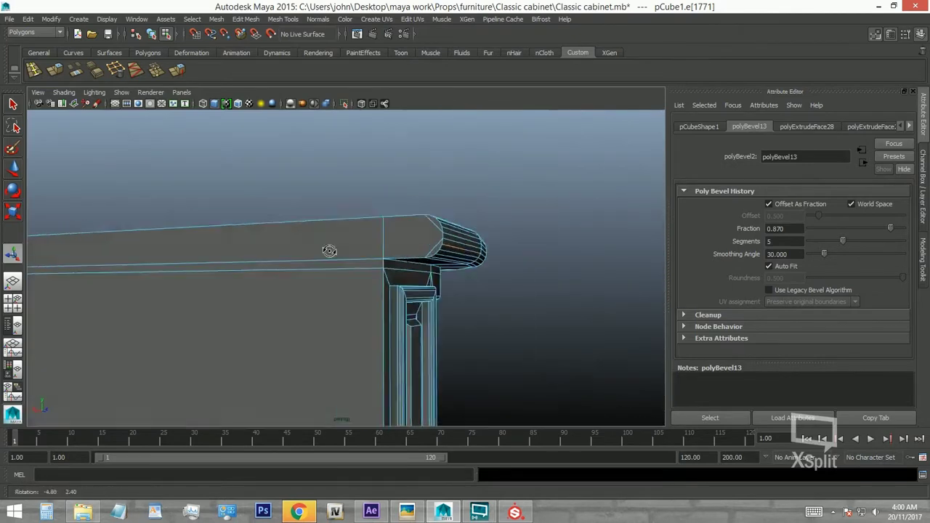
Delete the leftover bevel edges at the countertop corners.
{"action": "left_click", "coordinate": [516, 285], "text": "shift"}
{"action": "mouse_move", "coordinate": [516, 285]}
{"action": "left_mouse_down", "text": "alt"}
{"action": "mouse_move", "coordinate": [637, 251]}
{"action": "mouse_move", "coordinate": [422, 276]}
{"action": "left_mouse_up", "text": "alt"}
{"action": "right_click_drag", "start_coordinate": [422, 276], "coordinate": [501, 282], "text": "alt"}
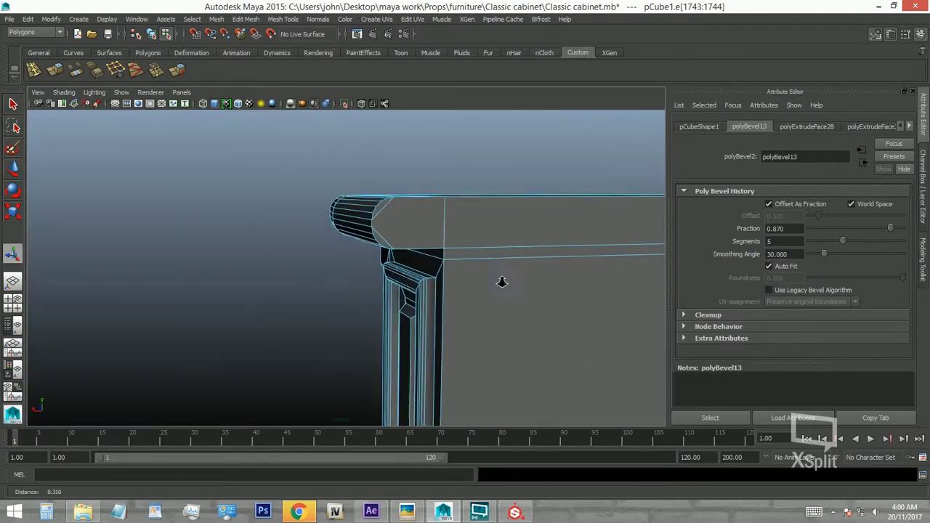
{"action": "left_click", "coordinate": [136, 69]}
{"action": "left_click_drag", "start_coordinate": [327, 240], "coordinate": [451, 270], "text": "alt"}
{"action": "left_click", "coordinate": [487, 308]}
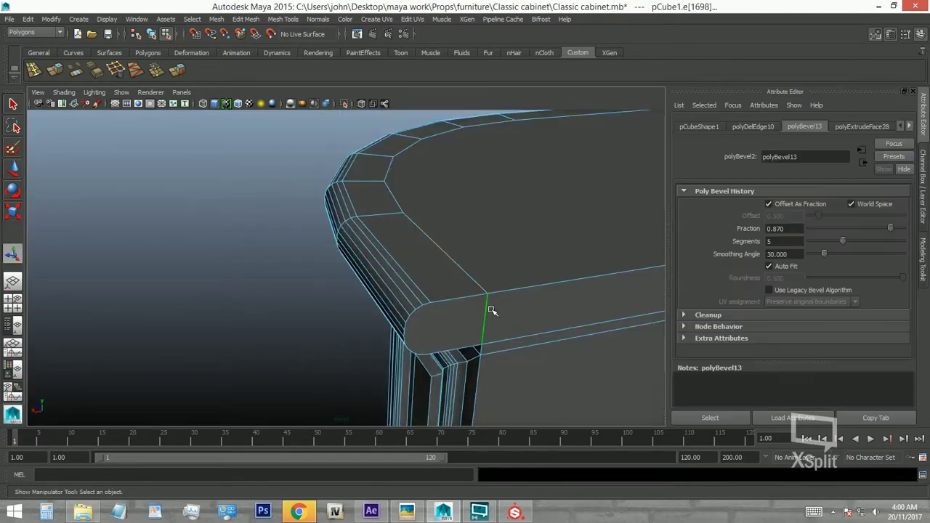
{"action": "left_click_drag", "start_coordinate": [401, 199], "coordinate": [216, 233], "text": "alt"}
{"action": "left_click_drag", "start_coordinate": [324, 193], "coordinate": [357, 266], "text": "alt"}
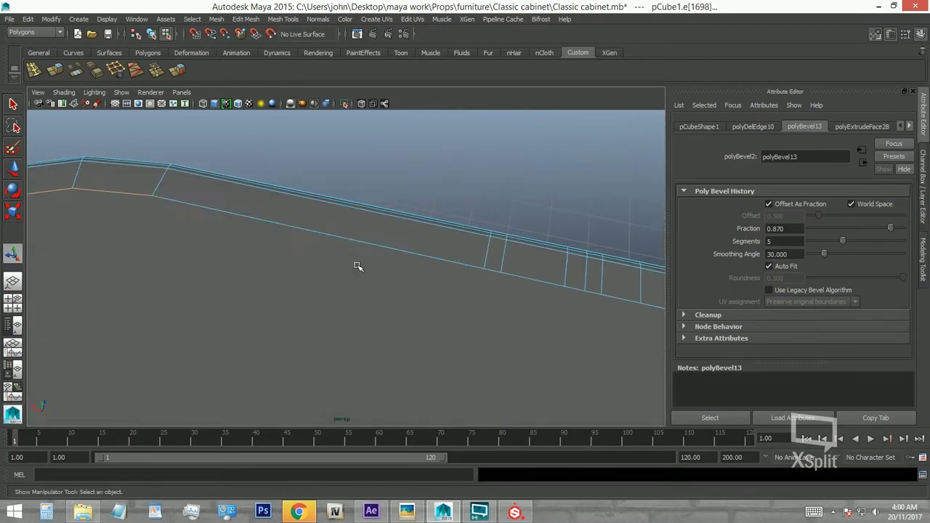
Select the central arch opening's edges and bevel them with the Bevel shelf tool.
{"action": "left_click_drag", "start_coordinate": [262, 273], "coordinate": [322, 255], "text": "alt"}
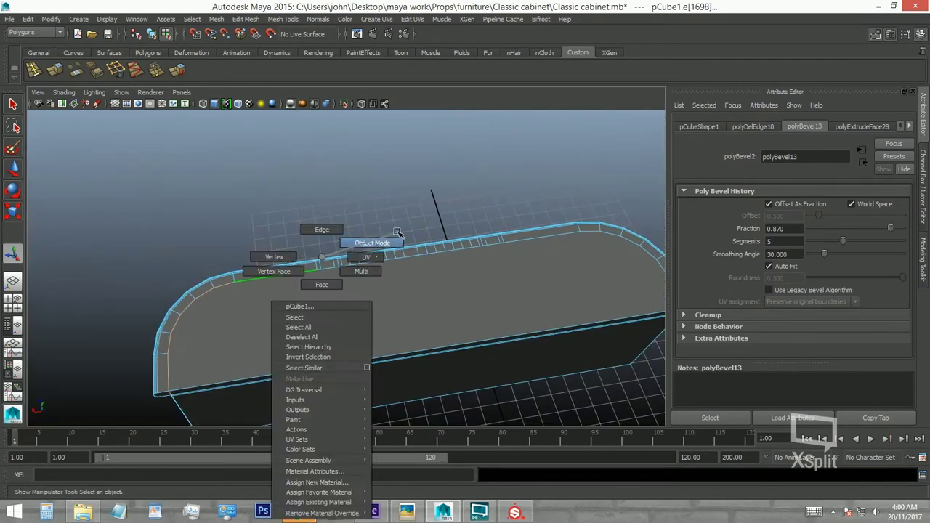
{"action": "right_click_drag", "start_coordinate": [322, 255], "coordinate": [381, 236]}
{"action": "scroll", "coordinate": [363, 221], "scroll_direction": "down", "scroll_amount": 5}
{"action": "left_click_drag", "start_coordinate": [363, 220], "coordinate": [399, 201], "text": "alt"}
{"action": "scroll", "coordinate": [323, 280], "scroll_direction": "up", "scroll_amount": 5}
{"action": "mouse_move", "coordinate": [324, 280]}
{"action": "left_mouse_down", "text": "alt"}
{"action": "mouse_move", "coordinate": [308, 301]}
{"action": "mouse_move", "coordinate": [241, 292]}
{"action": "left_mouse_up", "text": "alt"}
{"action": "scroll", "coordinate": [217, 262], "scroll_direction": "up", "scroll_amount": 5}
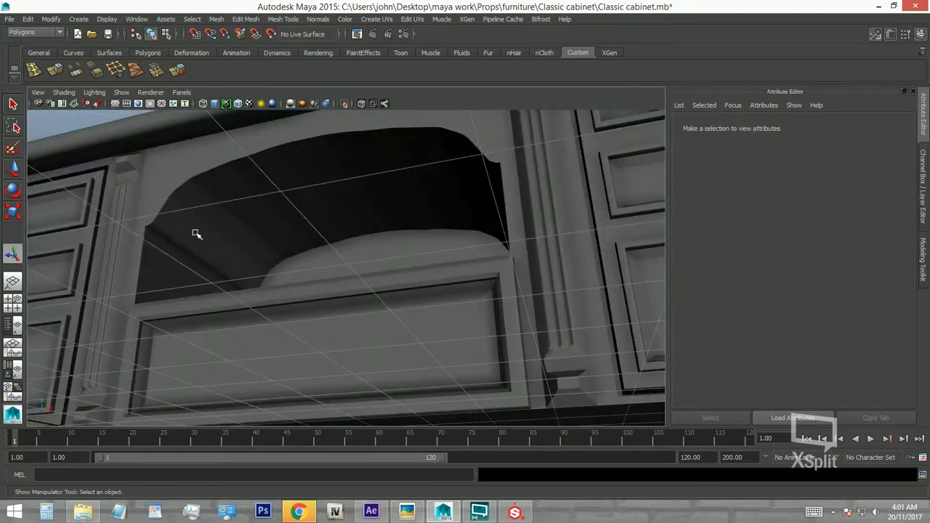
{"action": "left_click", "coordinate": [182, 208]}
{"action": "right_click_drag", "start_coordinate": [182, 208], "coordinate": [156, 245]}
{"action": "left_click", "coordinate": [155, 245]}
{"action": "scroll", "coordinate": [172, 270], "scroll_direction": "up", "scroll_amount": 2}
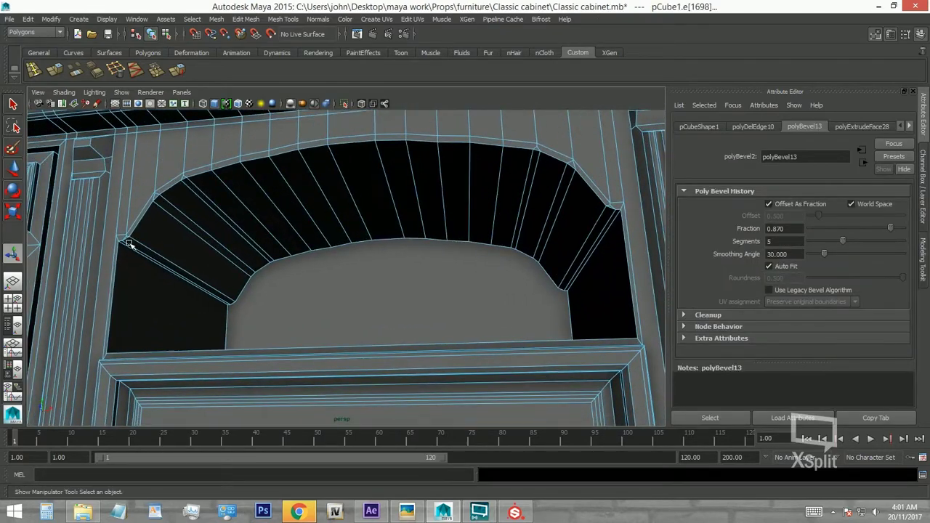
{"action": "scroll", "coordinate": [129, 245], "scroll_direction": "up", "scroll_amount": 2}
{"action": "left_click", "coordinate": [93, 74]}
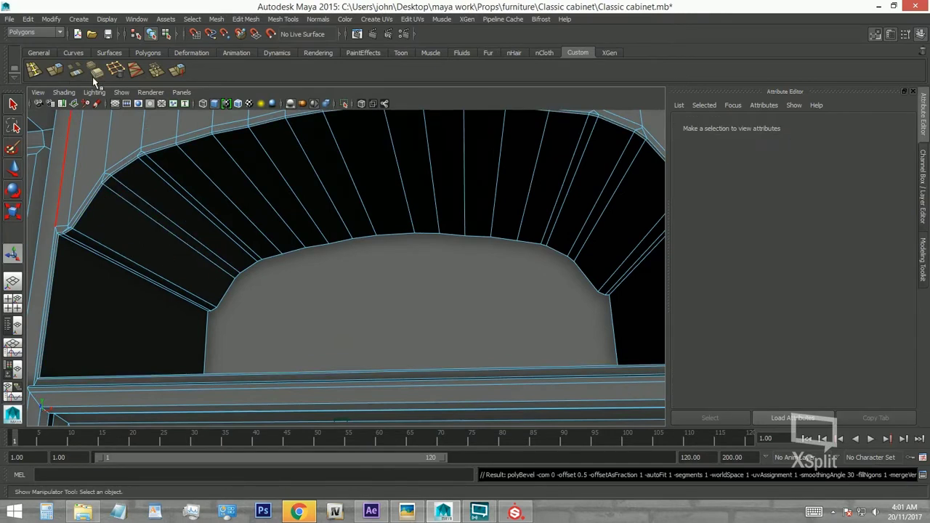
Inspect the beveled arch, selecting its underside faces and inner vertical edges.
{"action": "left_click", "coordinate": [100, 202]}
{"action": "key", "text": "w"}
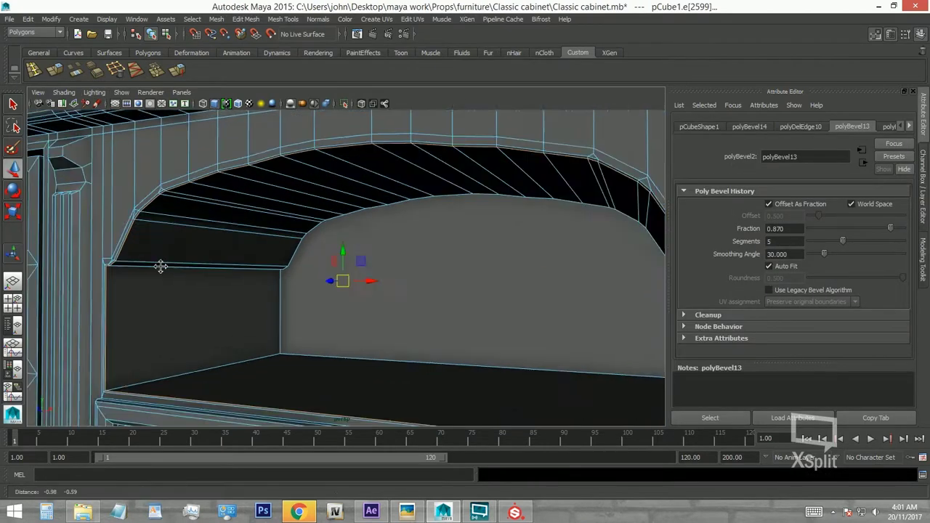
{"action": "mouse_move", "coordinate": [160, 266]}
{"action": "left_mouse_down", "text": "alt"}
{"action": "mouse_move", "coordinate": [280, 287]}
{"action": "mouse_move", "coordinate": [174, 284]}
{"action": "left_mouse_up", "text": "alt"}
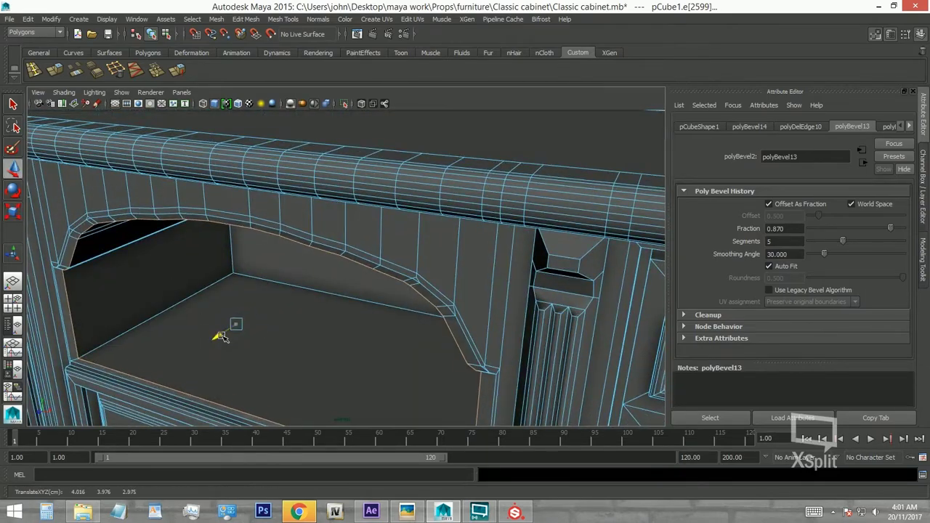
{"action": "left_click_drag", "start_coordinate": [140, 297], "coordinate": [150, 212], "text": "alt"}
{"action": "left_click", "coordinate": [150, 212]}
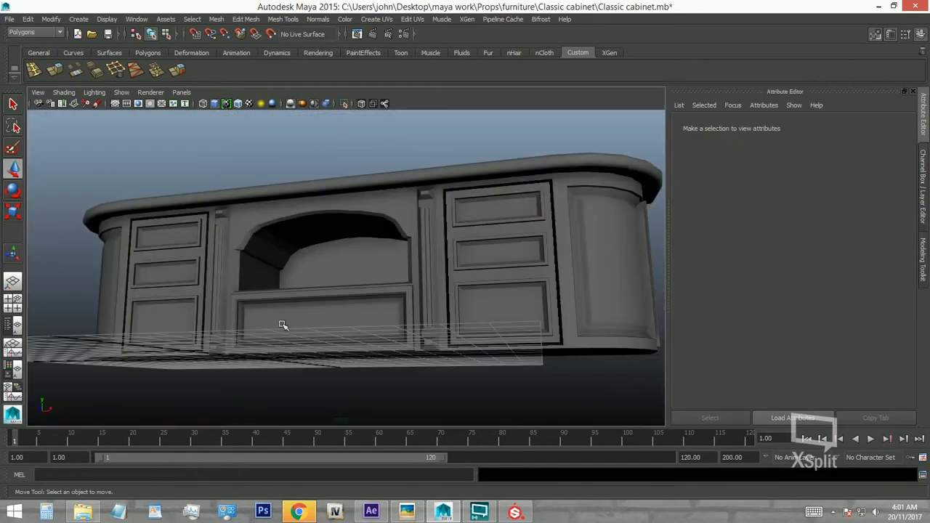
{"action": "mouse_move", "coordinate": [525, 370]}
{"action": "left_mouse_down", "text": "alt"}
{"action": "mouse_move", "coordinate": [464, 348]}
{"action": "mouse_move", "coordinate": [357, 334]}
{"action": "mouse_move", "coordinate": [363, 353]}
{"action": "mouse_move", "coordinate": [363, 332]}
{"action": "mouse_move", "coordinate": [449, 216]}
{"action": "mouse_move", "coordinate": [415, 239]}
{"action": "left_mouse_up", "text": "alt"}
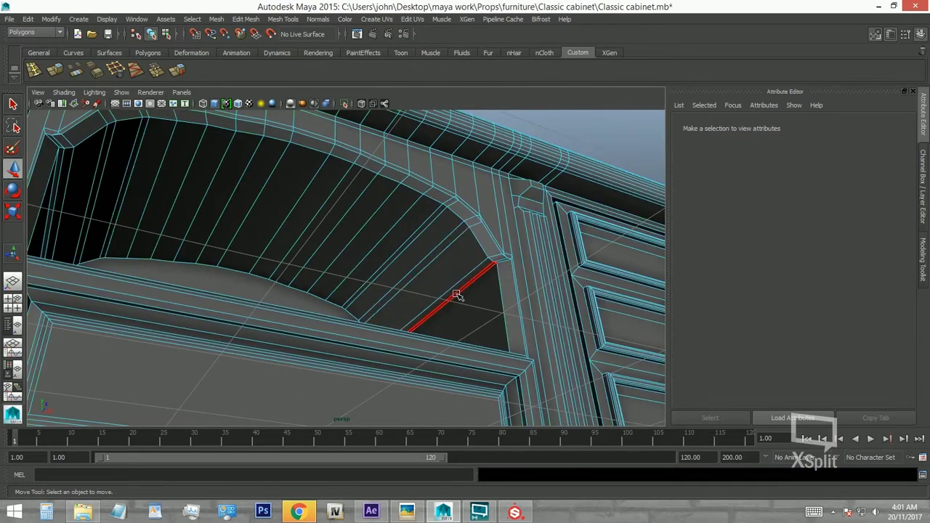
{"action": "left_click", "coordinate": [456, 291]}
{"action": "left_click_drag", "start_coordinate": [269, 270], "coordinate": [455, 291], "text": "alt"}
{"action": "left_click_drag", "start_coordinate": [71, 348], "coordinate": [326, 26], "text": "alt"}
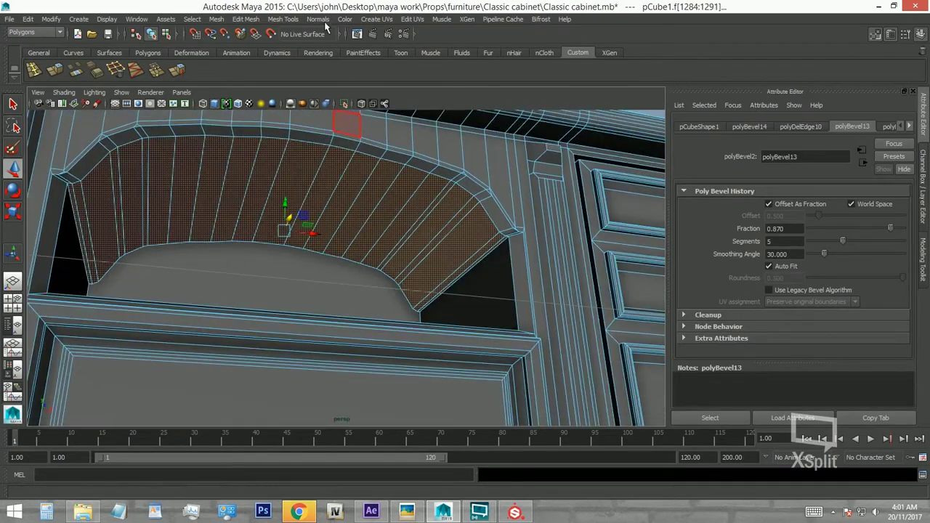
{"action": "mouse_move", "coordinate": [352, 123]}
{"action": "left_mouse_down", "text": "alt"}
{"action": "mouse_move", "coordinate": [384, 170]}
{"action": "mouse_move", "coordinate": [284, 244]}
{"action": "left_mouse_up", "text": "alt"}
{"action": "left_click", "coordinate": [311, 234]}
{"action": "left_click_drag", "start_coordinate": [176, 275], "coordinate": [170, 269], "text": "alt"}
Select the cabinet's bottom face, then open the kitchen cabinet reference photo in Picasa.
{"action": "left_click", "coordinate": [225, 173]}
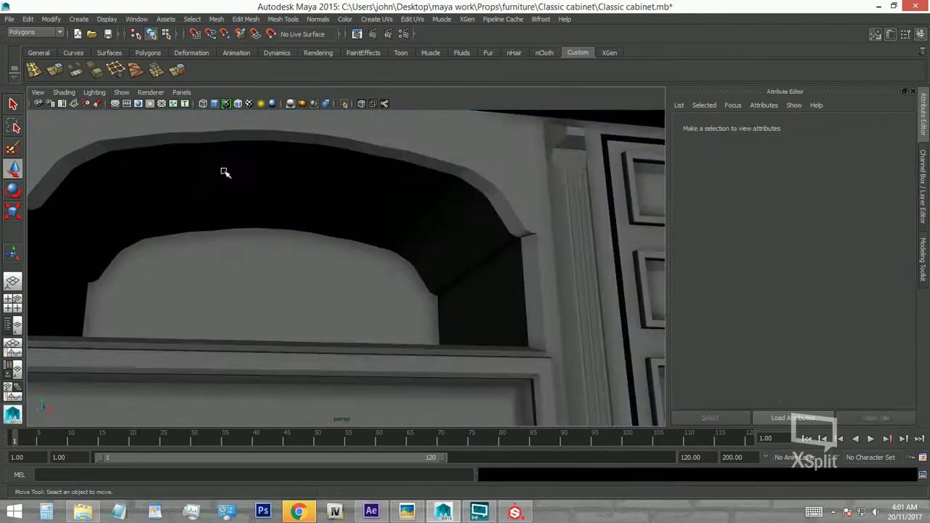
{"action": "scroll", "coordinate": [523, 259], "scroll_direction": "down", "scroll_amount": 5}
{"action": "mouse_move", "coordinate": [523, 259]}
{"action": "left_mouse_down", "text": "alt"}
{"action": "mouse_move", "coordinate": [359, 289]}
{"action": "mouse_move", "coordinate": [426, 233]}
{"action": "mouse_move", "coordinate": [235, 266]}
{"action": "left_mouse_up", "text": "alt"}
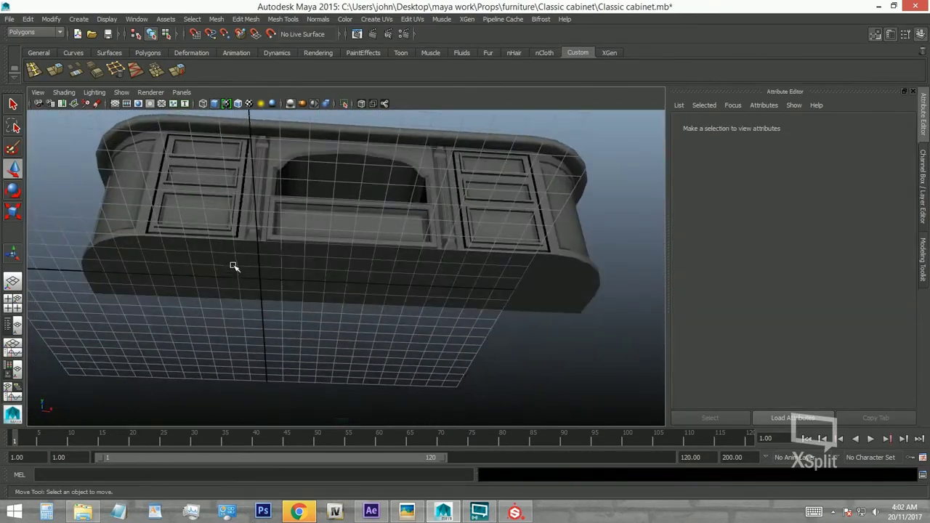
{"action": "left_click", "coordinate": [234, 266]}
{"action": "right_click_drag", "start_coordinate": [249, 224], "coordinate": [265, 241]}
{"action": "left_click", "coordinate": [266, 241]}
{"action": "scroll", "coordinate": [272, 258], "scroll_direction": "up", "scroll_amount": 3}
{"action": "left_click_drag", "start_coordinate": [278, 273], "coordinate": [297, 293], "text": "alt"}
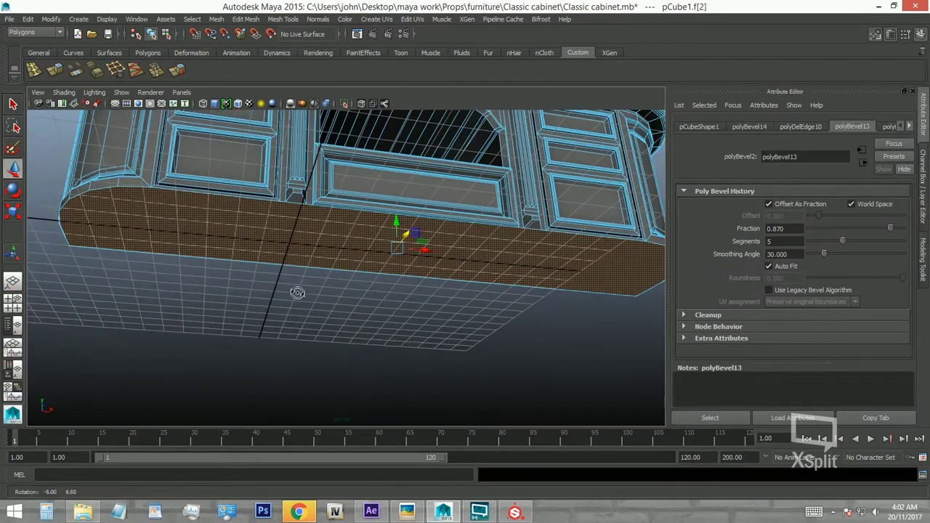
{"action": "left_click", "coordinate": [407, 511]}
{"action": "scroll", "coordinate": [421, 349], "scroll_direction": "up", "scroll_amount": 2}
Close the reference photo and extrude the cabinet's selected bottom face.
{"action": "scroll", "coordinate": [446, 303], "scroll_direction": "up", "scroll_amount": 1}
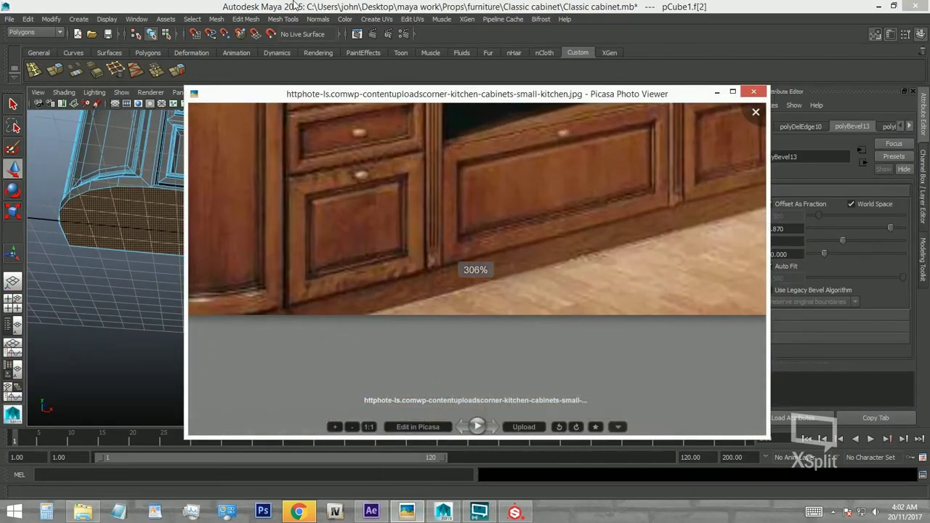
{"action": "left_click", "coordinate": [71, 84]}
{"action": "left_click_drag", "start_coordinate": [291, 239], "coordinate": [407, 250], "text": "alt"}
{"action": "key", "text": "ctrl+e"}
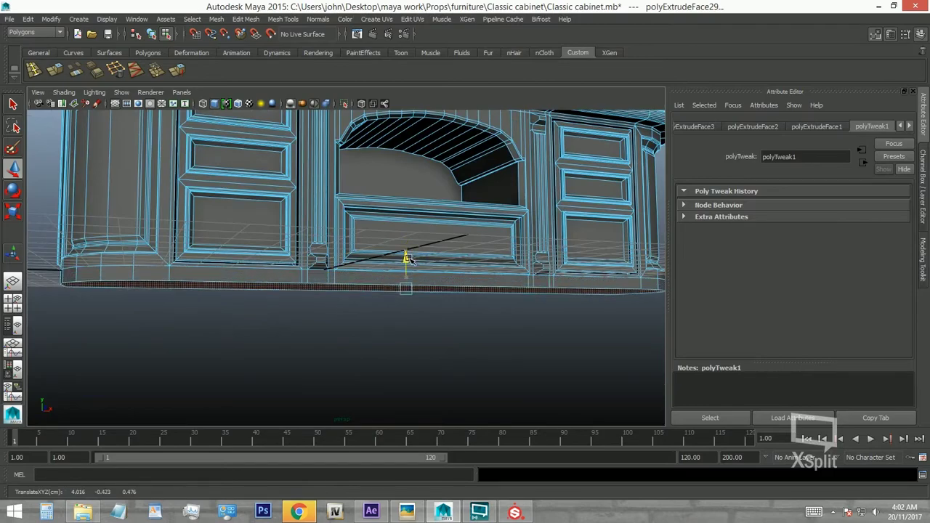
{"action": "mouse_move", "coordinate": [405, 260]}
{"action": "left_mouse_down", "text": "alt"}
{"action": "mouse_move", "coordinate": [430, 263]}
{"action": "mouse_move", "coordinate": [471, 228]}
{"action": "mouse_move", "coordinate": [200, 235]}
{"action": "left_mouse_up", "text": "alt"}
{"action": "scroll", "coordinate": [472, 228], "scroll_direction": "down", "scroll_amount": 3}
Select the whole cabinet and raise it higher above the grid.
{"action": "left_click", "coordinate": [290, 217]}
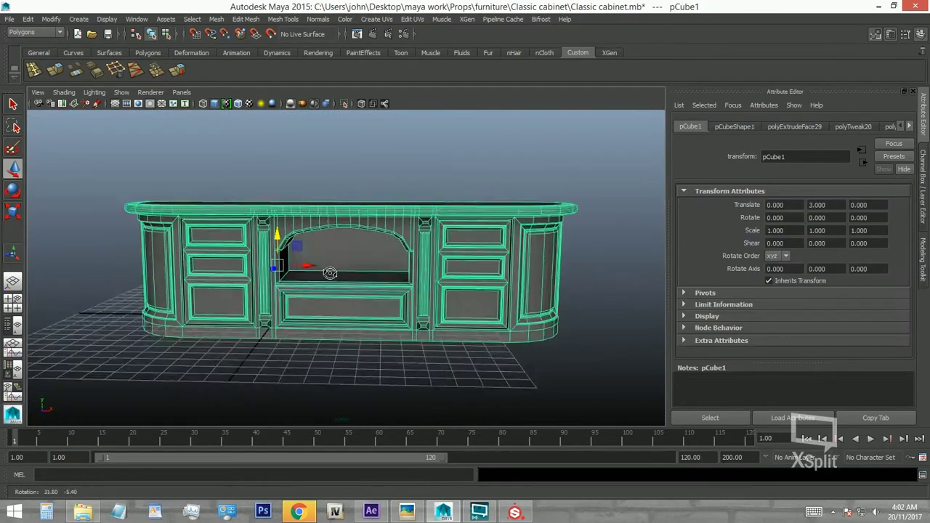
{"action": "scroll", "coordinate": [436, 326], "scroll_direction": "up", "scroll_amount": 3}
{"action": "scroll", "coordinate": [363, 191], "scroll_direction": "up", "scroll_amount": 2}
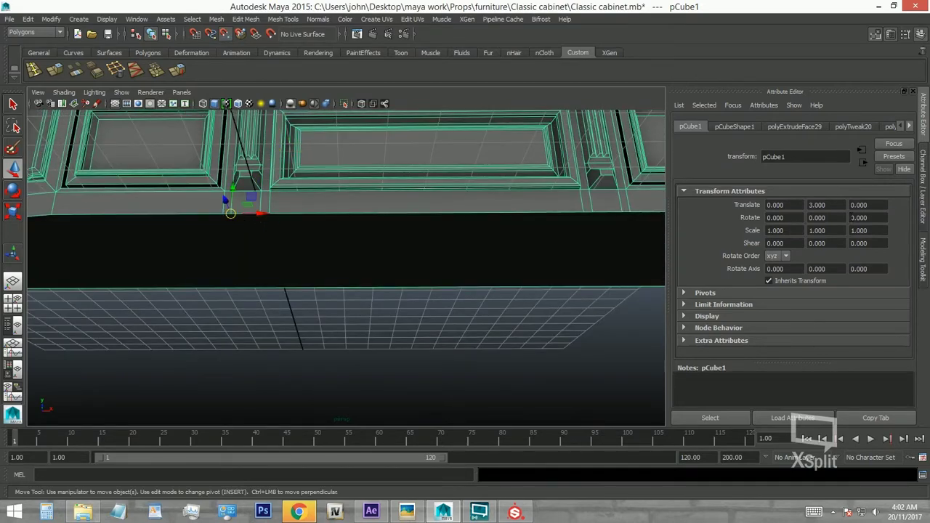
{"action": "left_click_drag", "start_coordinate": [505, 198], "coordinate": [433, 239], "text": "alt"}
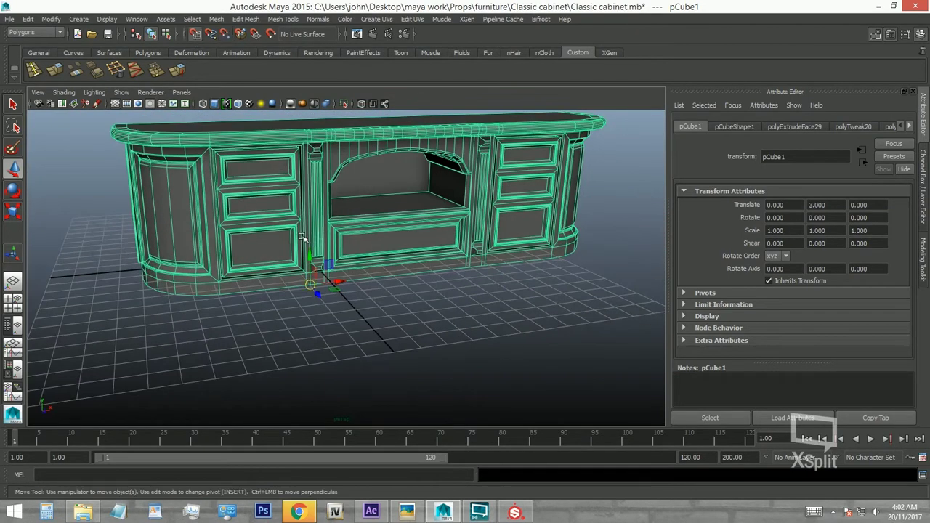
{"action": "mouse_move", "coordinate": [303, 240]}
{"action": "left_mouse_down"}
{"action": "mouse_move", "coordinate": [305, 217]}
{"action": "mouse_move", "coordinate": [407, 266]}
{"action": "mouse_move", "coordinate": [284, 282]}
{"action": "mouse_move", "coordinate": [454, 285]}
{"action": "left_mouse_up"}
{"action": "left_click_drag", "start_coordinate": [541, 236], "coordinate": [316, 269], "text": "alt"}
{"action": "left_click", "coordinate": [315, 269]}
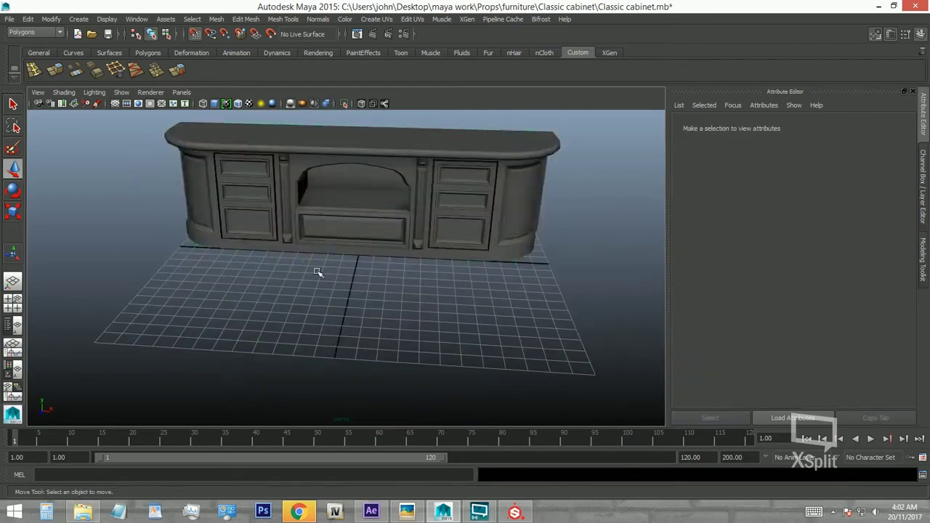
{"action": "mouse_move", "coordinate": [315, 269]}
{"action": "right_mouse_down", "text": "alt"}
{"action": "mouse_move", "coordinate": [409, 239]}
{"action": "mouse_move", "coordinate": [368, 274]}
{"action": "right_mouse_up", "text": "alt"}
Reselect the cabinet and slide it slightly to the right.
{"action": "left_click", "coordinate": [287, 210]}
{"action": "left_click_drag", "start_coordinate": [342, 308], "coordinate": [353, 308]}
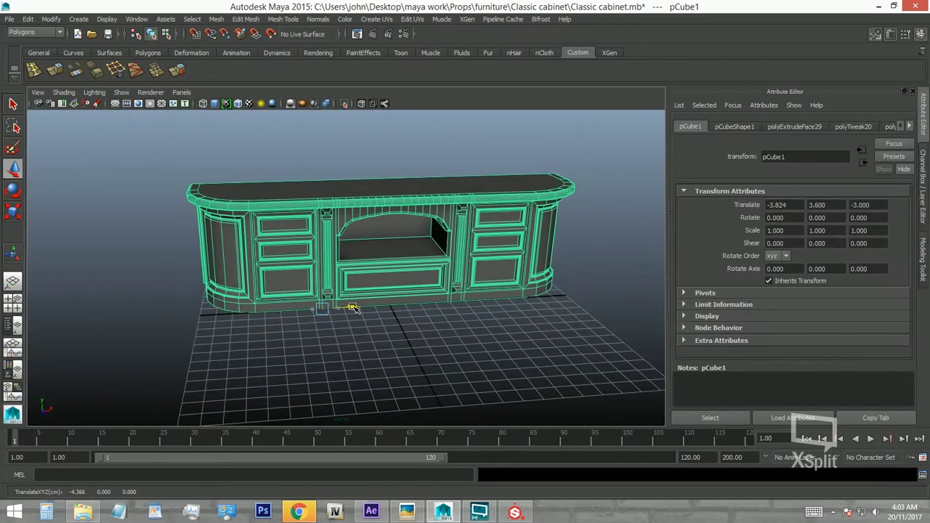
{"action": "left_click", "coordinate": [583, 378]}
{"action": "mouse_move", "coordinate": [583, 379]}
{"action": "right_mouse_down", "text": "alt"}
{"action": "mouse_move", "coordinate": [513, 301]}
{"action": "mouse_move", "coordinate": [530, 280]}
{"action": "right_mouse_up", "text": "alt"}
{"action": "left_click", "coordinate": [529, 280]}
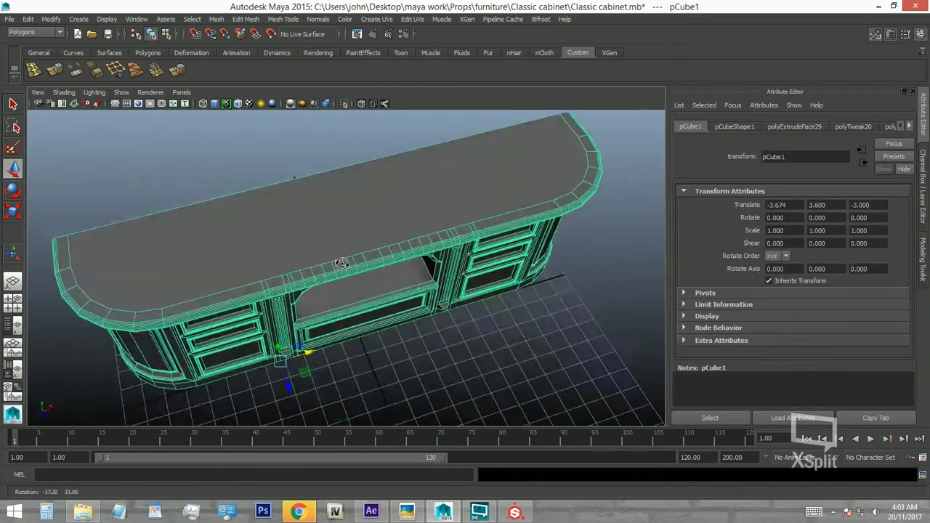
{"action": "left_click", "coordinate": [595, 392]}
{"action": "mouse_move", "coordinate": [595, 393]}
{"action": "left_mouse_down", "text": "alt"}
{"action": "mouse_move", "coordinate": [537, 294]}
{"action": "mouse_move", "coordinate": [444, 297]}
{"action": "mouse_move", "coordinate": [397, 240]}
{"action": "mouse_move", "coordinate": [443, 297]}
{"action": "left_mouse_up", "text": "alt"}
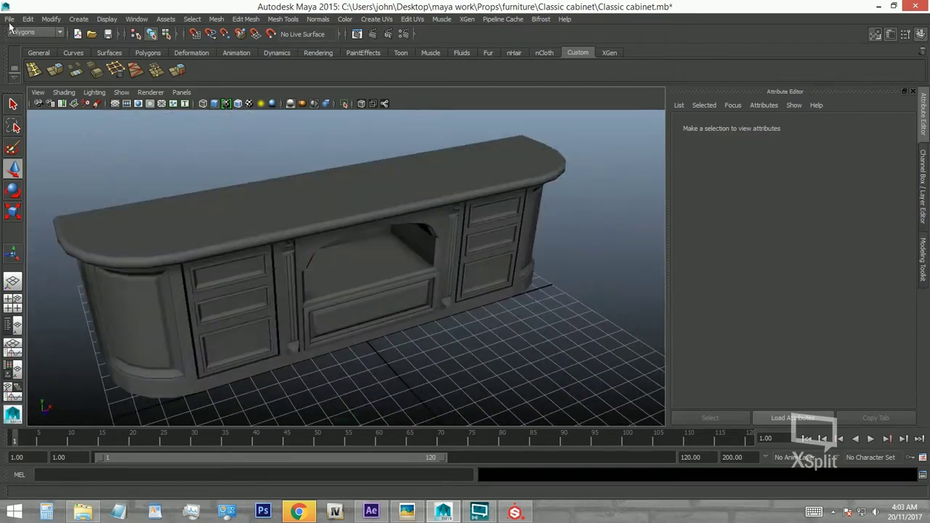
Save the scene with File > Save Scene.
{"action": "left_click", "coordinate": [10, 19]}
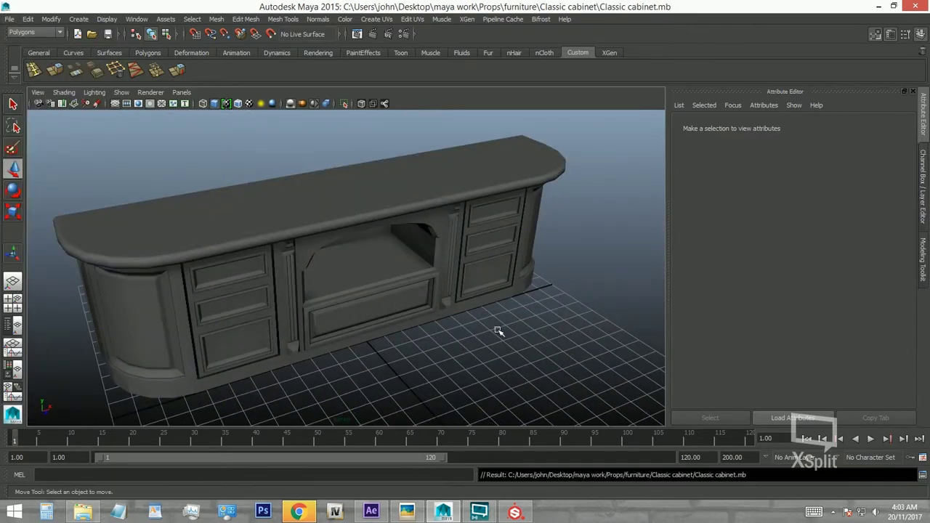
{"action": "left_click_drag", "start_coordinate": [498, 328], "coordinate": [399, 303], "text": "alt"}
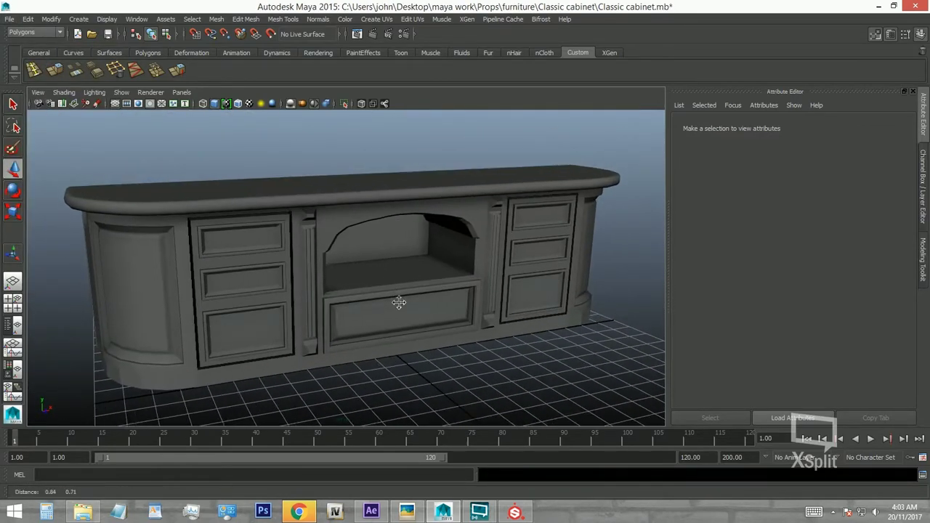
{"action": "right_click_drag", "start_coordinate": [399, 303], "coordinate": [414, 362], "text": "alt"}
Compare against the reference photo, then tumble the view down to the empty grid floor.
{"action": "key", "text": "alt+Tab"}
{"action": "scroll", "coordinate": [452, 347], "scroll_direction": "up", "scroll_amount": 2}
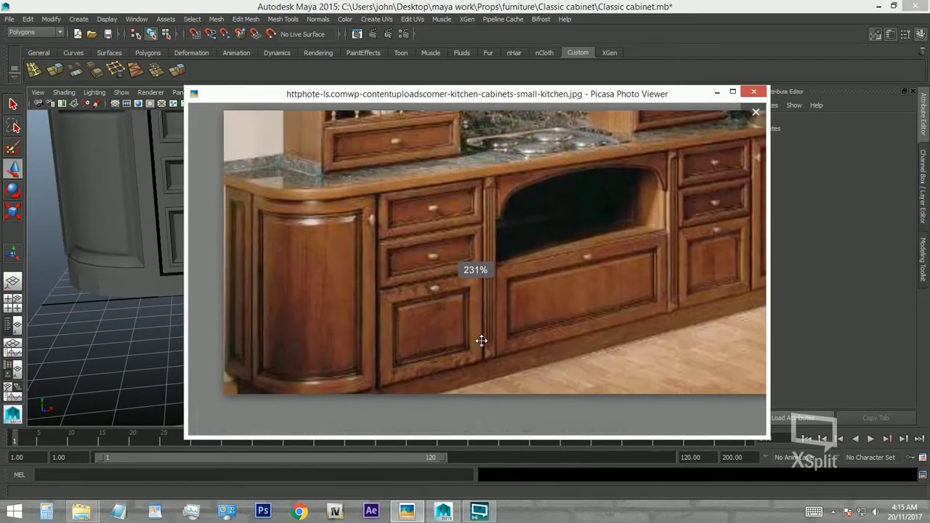
{"action": "scroll", "coordinate": [451, 364], "scroll_direction": "up", "scroll_amount": 2}
{"action": "key", "text": "alt+Tab"}
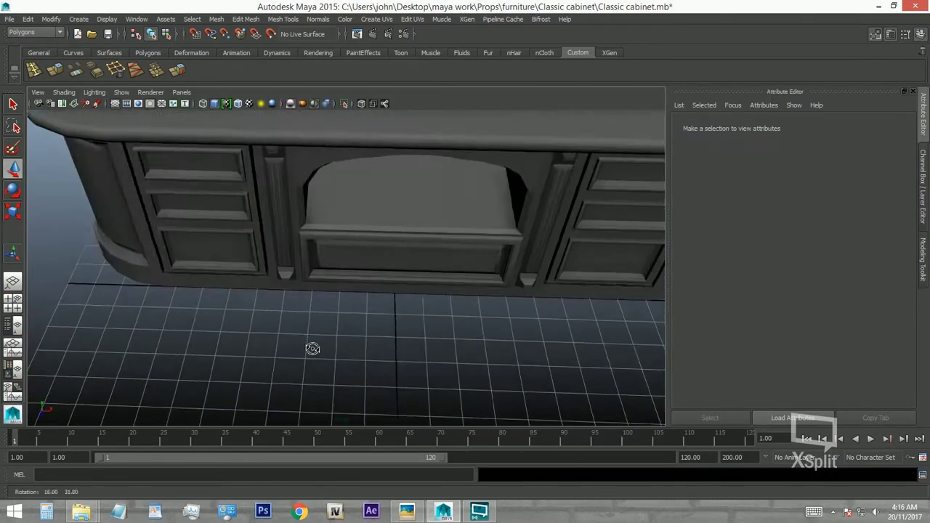
{"action": "left_click_drag", "start_coordinate": [312, 349], "coordinate": [453, 286], "text": "alt"}
{"action": "left_click", "coordinate": [70, 55]}
Create a polygon sphere and set its Subdivisions Axis to 12.
{"action": "left_click", "coordinate": [142, 53]}
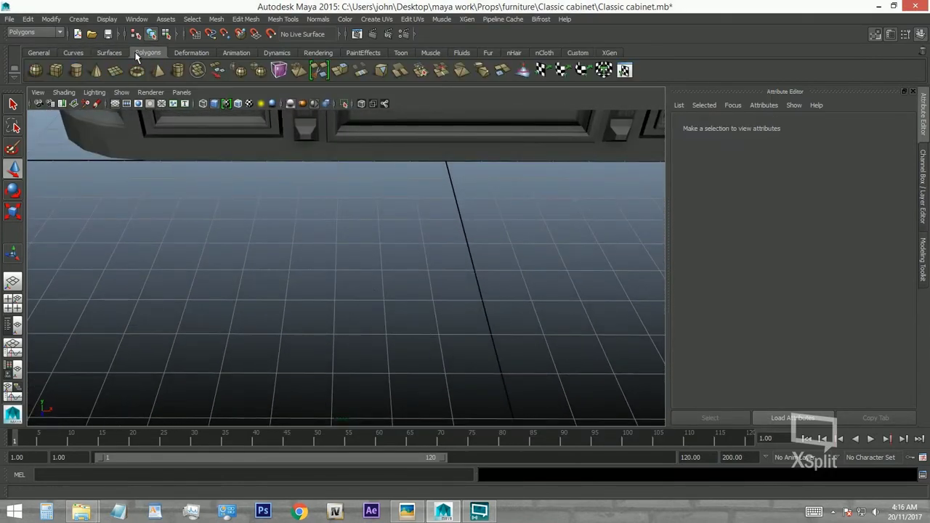
{"action": "left_click", "coordinate": [35, 69]}
{"action": "left_click_drag", "start_coordinate": [291, 274], "coordinate": [307, 276]}
{"action": "key", "text": "f"}
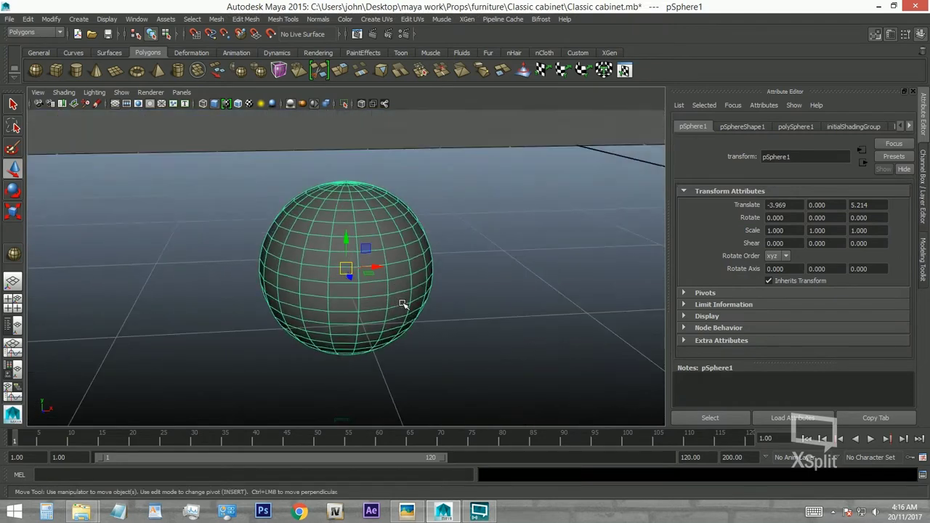
{"action": "left_click", "coordinate": [795, 126]}
{"action": "mouse_move", "coordinate": [842, 223]}
{"action": "left_mouse_down"}
{"action": "mouse_move", "coordinate": [825, 232]}
{"action": "mouse_move", "coordinate": [830, 243]}
{"action": "left_mouse_up"}
{"action": "left_click_drag", "start_coordinate": [370, 240], "coordinate": [375, 277], "text": "alt"}
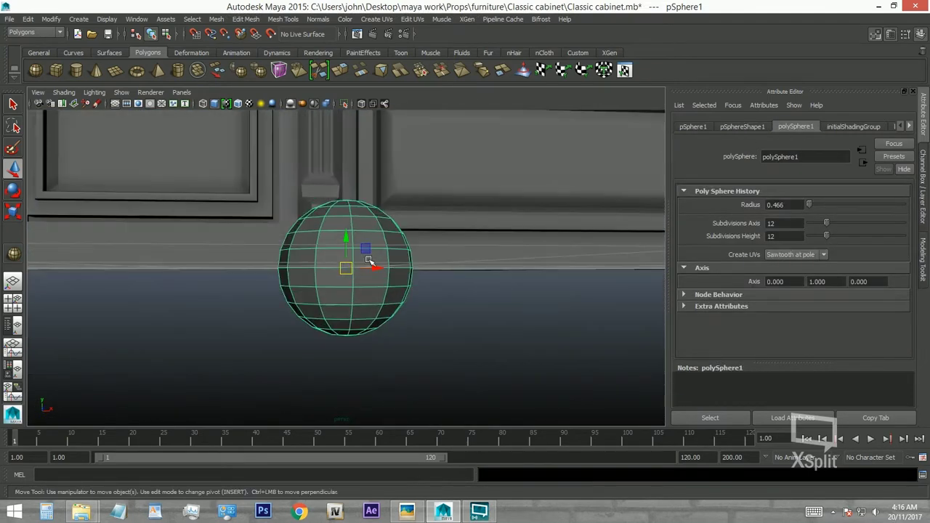
Delete the lower half of the sphere's faces.
{"action": "right_click_drag", "start_coordinate": [375, 277], "coordinate": [331, 290]}
{"action": "left_click_drag", "start_coordinate": [423, 388], "coordinate": [438, 399]}
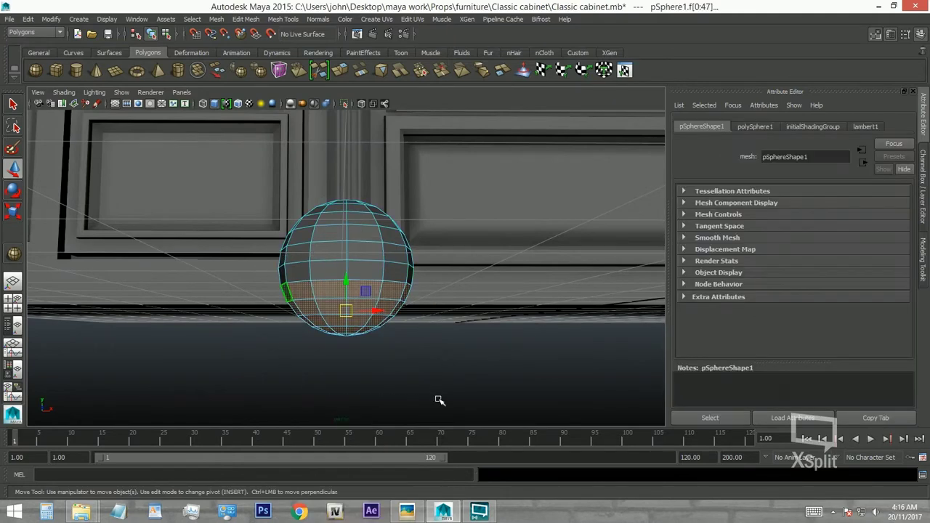
{"action": "key", "text": "Delete"}
{"action": "left_click_drag", "start_coordinate": [390, 305], "coordinate": [403, 284], "text": "alt"}
Select the open bottom border edge loop and scale it inward.
{"action": "right_click", "coordinate": [330, 251]}
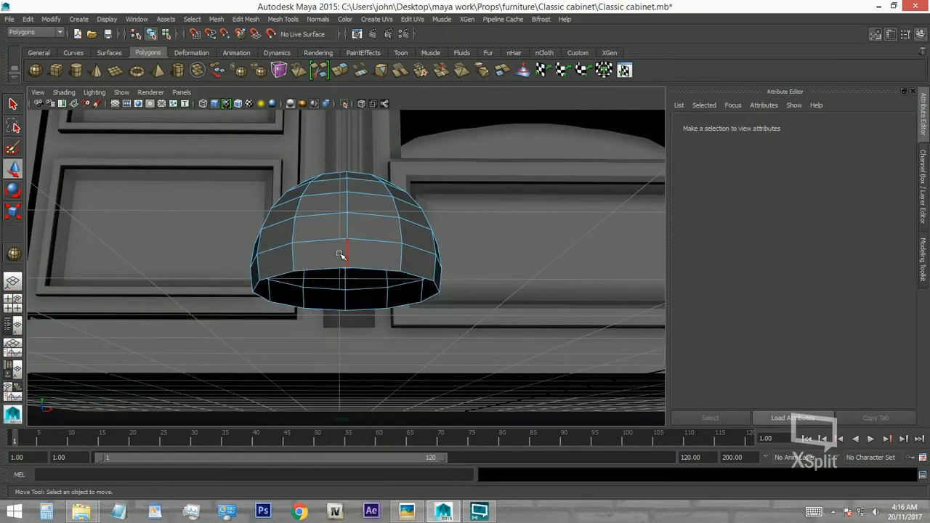
{"action": "right_click_drag", "start_coordinate": [339, 251], "coordinate": [329, 224]}
{"action": "double_click", "coordinate": [347, 291]}
{"action": "left_click_drag", "start_coordinate": [348, 291], "coordinate": [295, 261], "text": "alt"}
{"action": "mouse_move", "coordinate": [346, 305]}
{"action": "left_mouse_down"}
{"action": "mouse_move", "coordinate": [327, 306]}
{"action": "mouse_move", "coordinate": [322, 235]}
{"action": "mouse_move", "coordinate": [347, 305]}
{"action": "left_mouse_up"}
Extrude the border edges twice, pulling down a neck that flares into a wide base.
{"action": "left_click", "coordinate": [578, 53]}
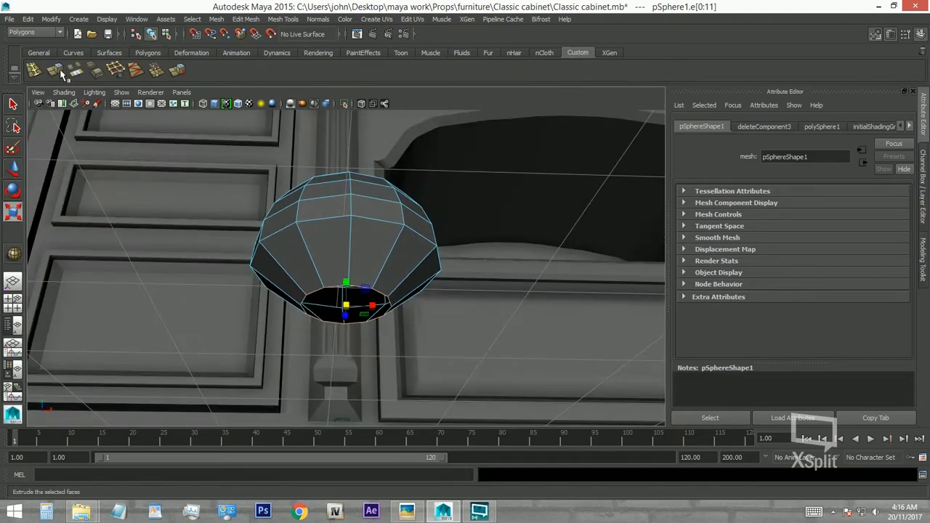
{"action": "left_click", "coordinate": [56, 70]}
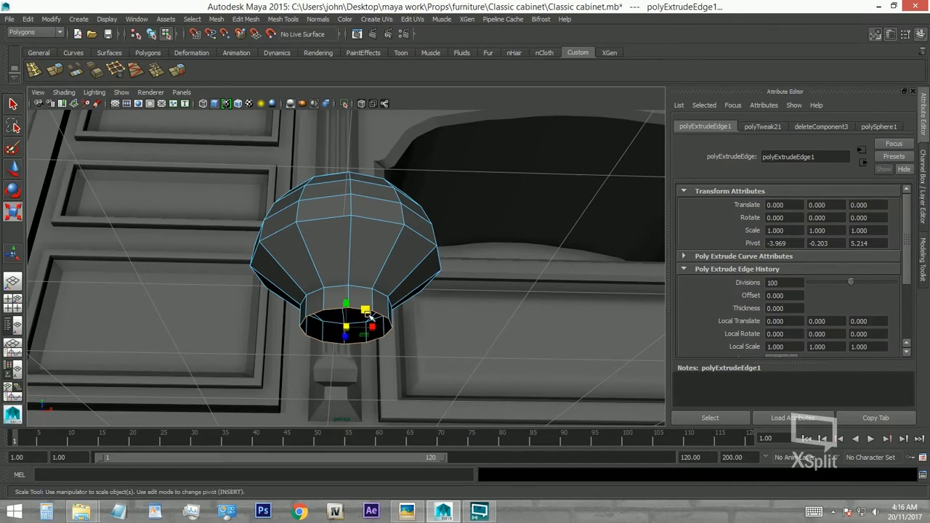
{"action": "key", "text": "w"}
{"action": "key", "text": "ctrl+e"}
{"action": "mouse_move", "coordinate": [345, 305]}
{"action": "left_mouse_down"}
{"action": "mouse_move", "coordinate": [432, 341]}
{"action": "mouse_move", "coordinate": [315, 272]}
{"action": "left_mouse_up"}
{"action": "right_click_drag", "start_coordinate": [357, 245], "coordinate": [404, 234]}
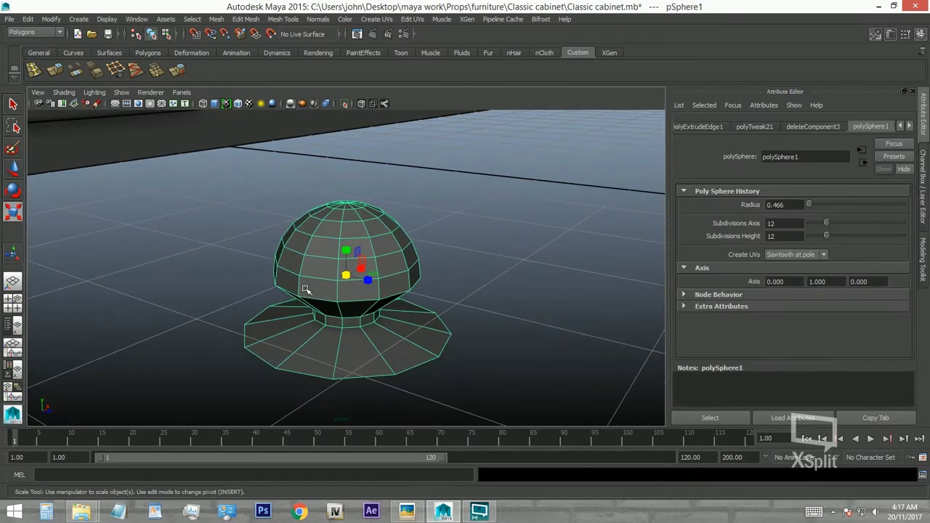
{"action": "left_click_drag", "start_coordinate": [306, 289], "coordinate": [341, 284], "text": "alt"}
{"action": "mouse_move", "coordinate": [393, 298]}
{"action": "left_mouse_down"}
{"action": "mouse_move", "coordinate": [374, 289]}
{"action": "mouse_move", "coordinate": [364, 259]}
{"action": "left_mouse_up"}
{"action": "right_click_drag", "start_coordinate": [364, 259], "coordinate": [363, 234]}
Select an edge ring on the base and check the knob's profile.
{"action": "left_click", "coordinate": [331, 326]}
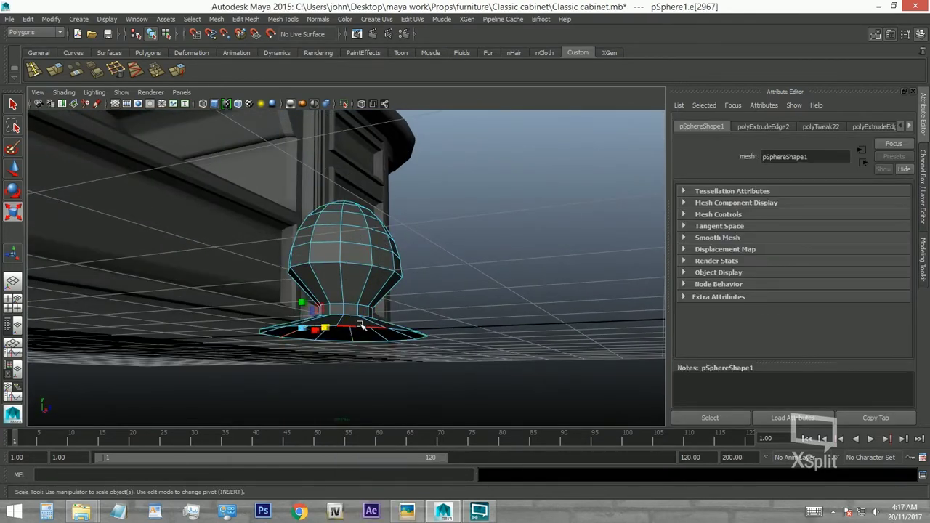
{"action": "left_click", "coordinate": [348, 338]}
{"action": "left_click_drag", "start_coordinate": [383, 330], "coordinate": [347, 348], "text": "alt"}
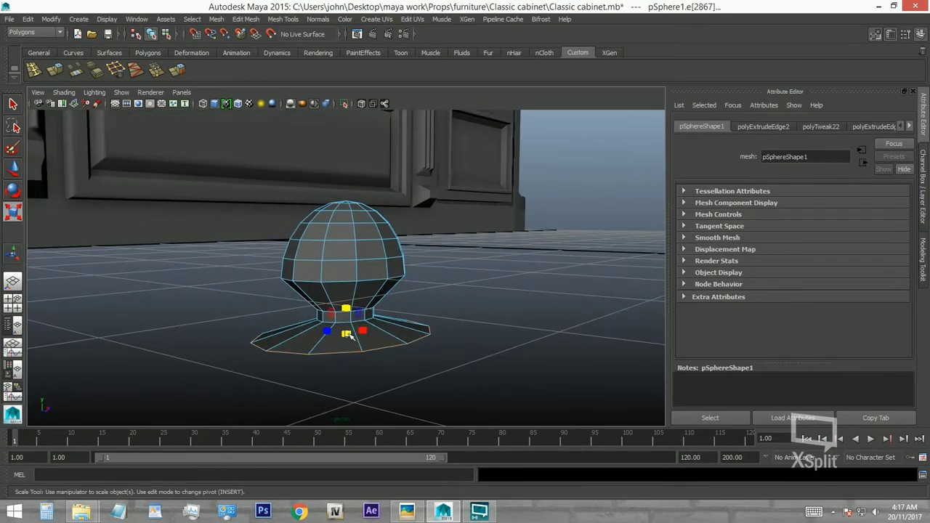
{"action": "left_click_drag", "start_coordinate": [345, 278], "coordinate": [434, 329], "text": "alt"}
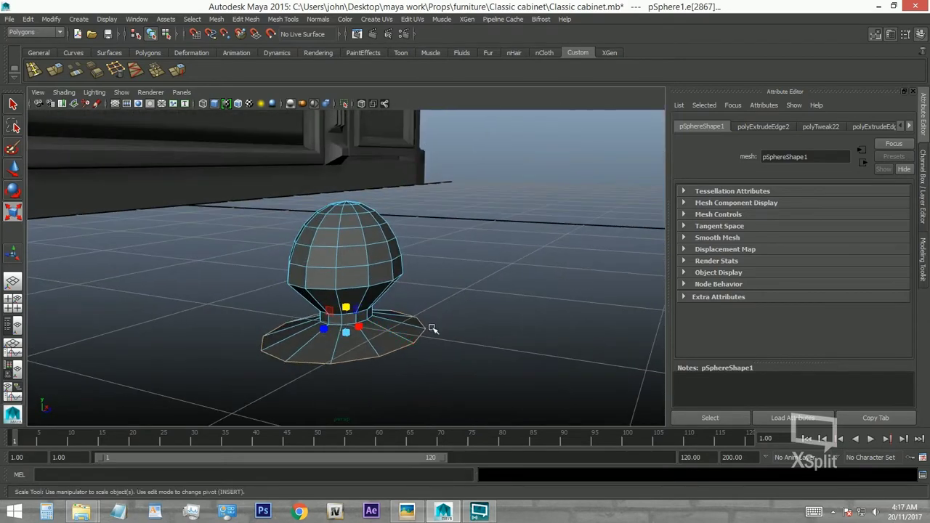
{"action": "key", "text": "space"}
{"action": "key", "text": "space"}
{"action": "mouse_move", "coordinate": [323, 287]}
{"action": "left_mouse_down", "text": "alt"}
{"action": "mouse_move", "coordinate": [370, 306]}
{"action": "mouse_move", "coordinate": [401, 252]}
{"action": "left_mouse_up", "text": "alt"}
Apply Normals > Soften Edge to the whole knob for smooth shading.
{"action": "left_click", "coordinate": [367, 211]}
{"action": "left_click", "coordinate": [318, 19]}
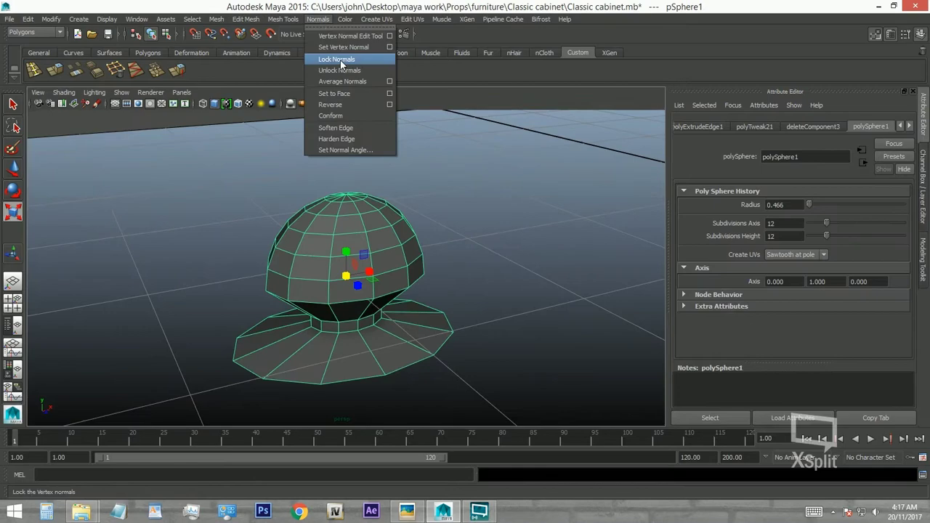
{"action": "left_click", "coordinate": [352, 130]}
{"action": "right_click", "coordinate": [354, 219]}
{"action": "key", "text": "w"}
{"action": "left_click", "coordinate": [452, 238]}
{"action": "left_click_drag", "start_coordinate": [452, 238], "coordinate": [356, 266], "text": "alt"}
Frame the cabinet and knob together in Maya's four views and check the knob's transform values.
{"action": "right_click_drag", "start_coordinate": [356, 266], "coordinate": [326, 215], "text": "alt"}
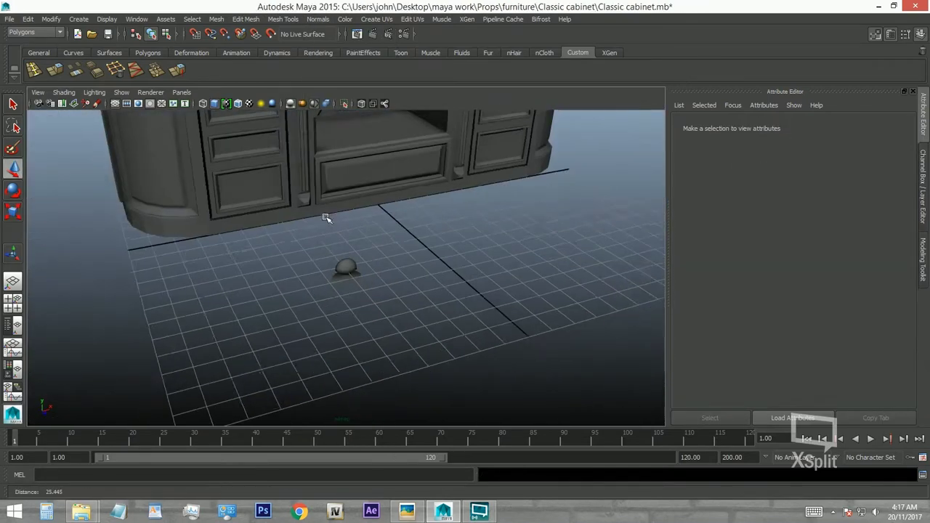
{"action": "mouse_move", "coordinate": [326, 216]}
{"action": "left_mouse_down", "text": "alt"}
{"action": "mouse_move", "coordinate": [438, 324]}
{"action": "mouse_move", "coordinate": [403, 357]}
{"action": "left_mouse_up", "text": "alt"}
{"action": "left_click", "coordinate": [403, 356]}
{"action": "key", "text": "r"}
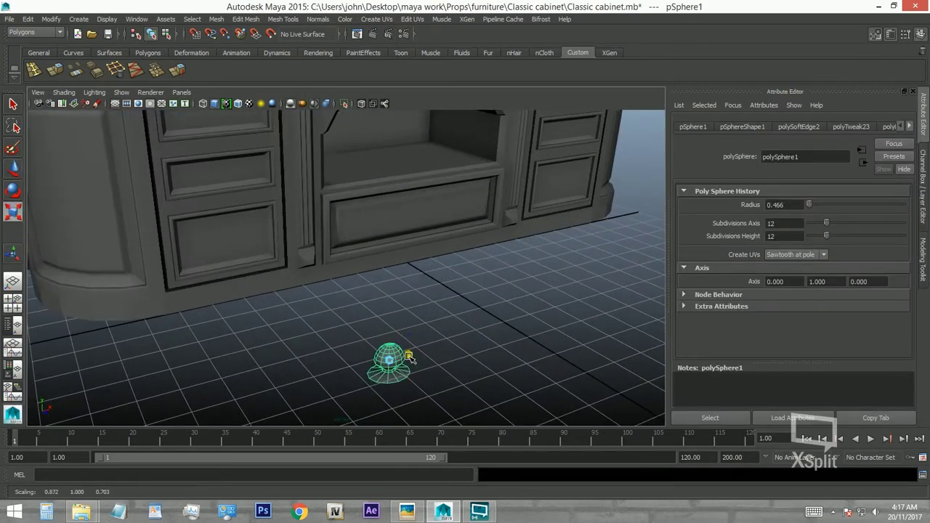
{"action": "key", "text": "space"}
{"action": "key", "text": "space"}
{"action": "middle_click_drag", "start_coordinate": [274, 347], "coordinate": [540, 385], "text": "alt"}
{"action": "key", "text": "e"}
{"action": "scroll", "coordinate": [446, 331], "scroll_direction": "up", "scroll_amount": 3}
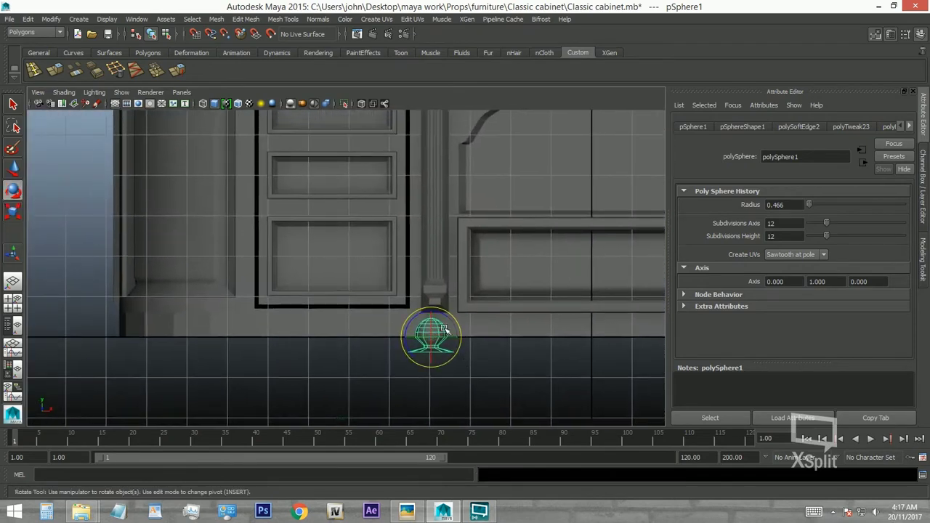
{"action": "left_click", "coordinate": [692, 127]}
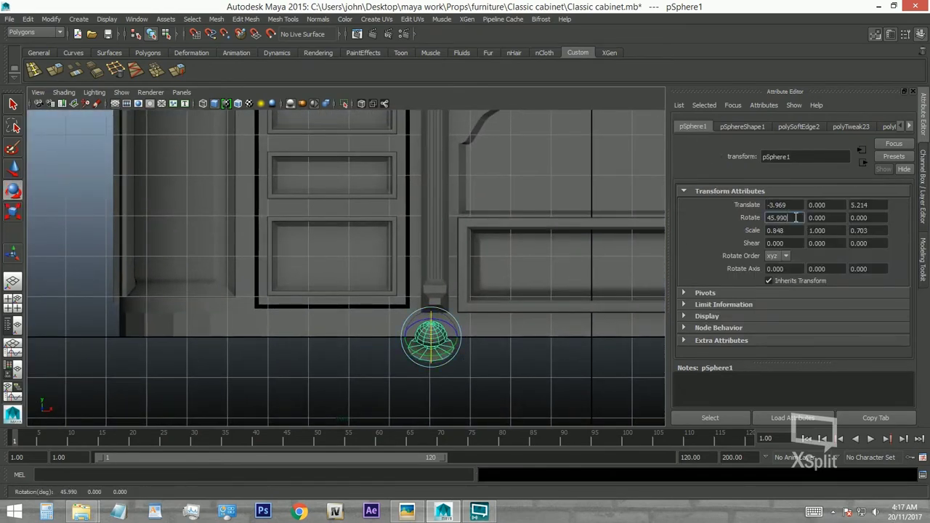
{"action": "left_click", "coordinate": [494, 324]}
{"action": "middle_click_drag", "start_coordinate": [494, 324], "coordinate": [559, 368], "text": "alt"}
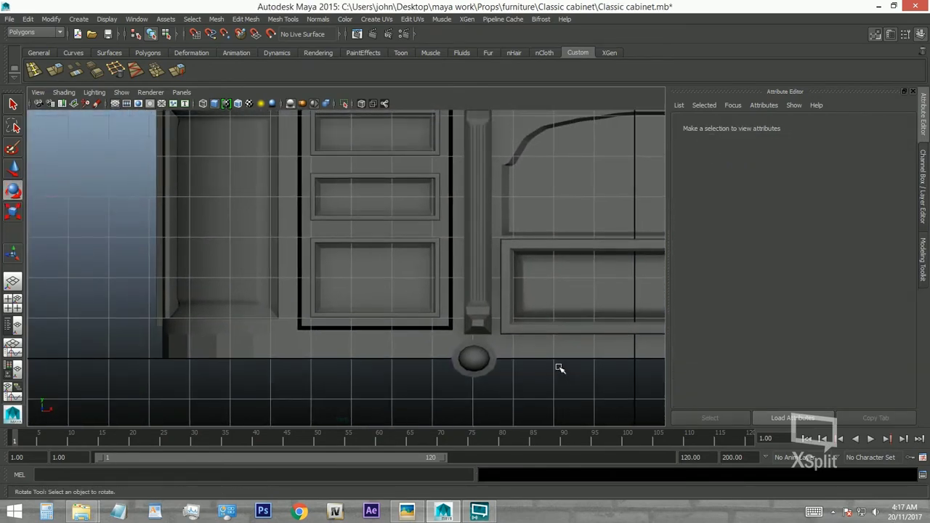
{"action": "right_click_drag", "start_coordinate": [560, 369], "coordinate": [538, 374], "text": "alt"}
Move the knob onto the top drawer panel and shrink it to fit the drawer.
{"action": "left_click", "coordinate": [476, 358]}
{"action": "key", "text": "w"}
{"action": "left_click_drag", "start_coordinate": [470, 357], "coordinate": [391, 156]}
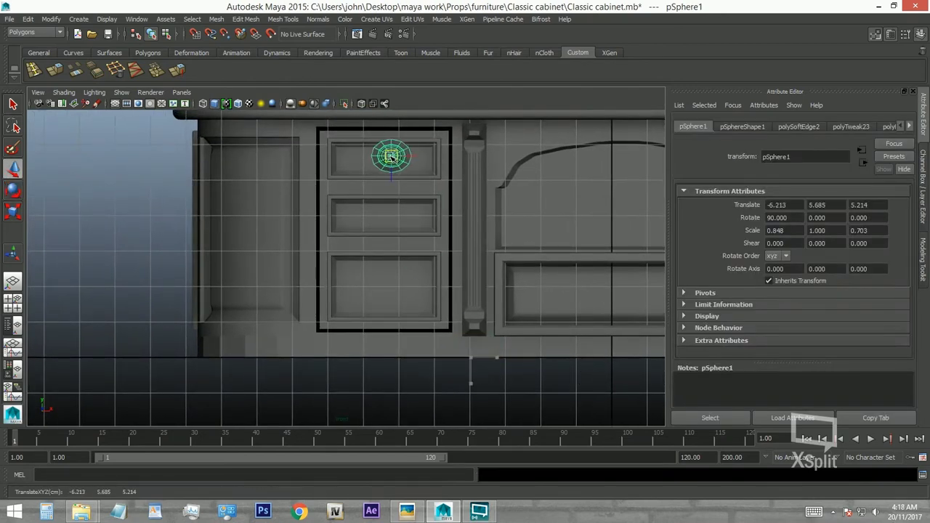
{"action": "key", "text": "f"}
{"action": "right_click_drag", "start_coordinate": [533, 272], "coordinate": [491, 267], "text": "alt"}
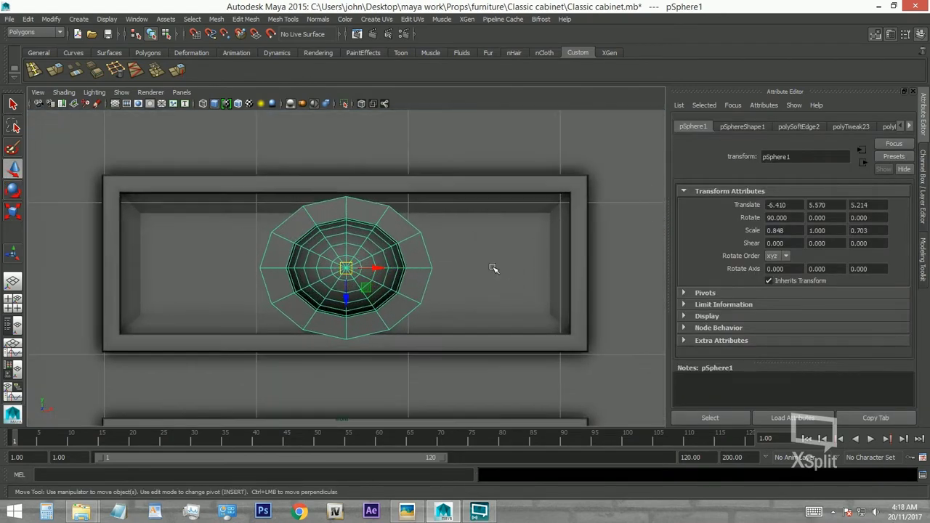
{"action": "key", "text": "r"}
{"action": "left_click_drag", "start_coordinate": [346, 268], "coordinate": [248, 291]}
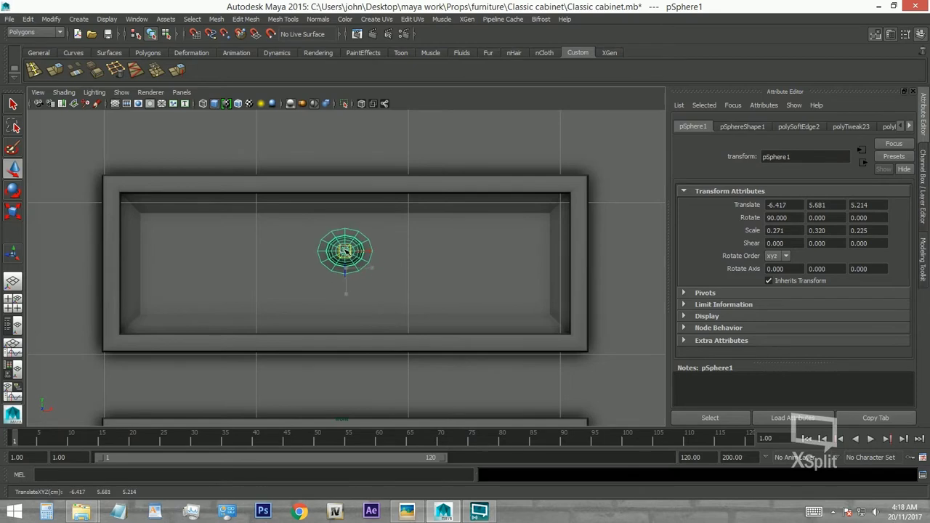
Push the knob back against the drawer front in the side view and inspect it.
{"action": "key", "text": "space"}
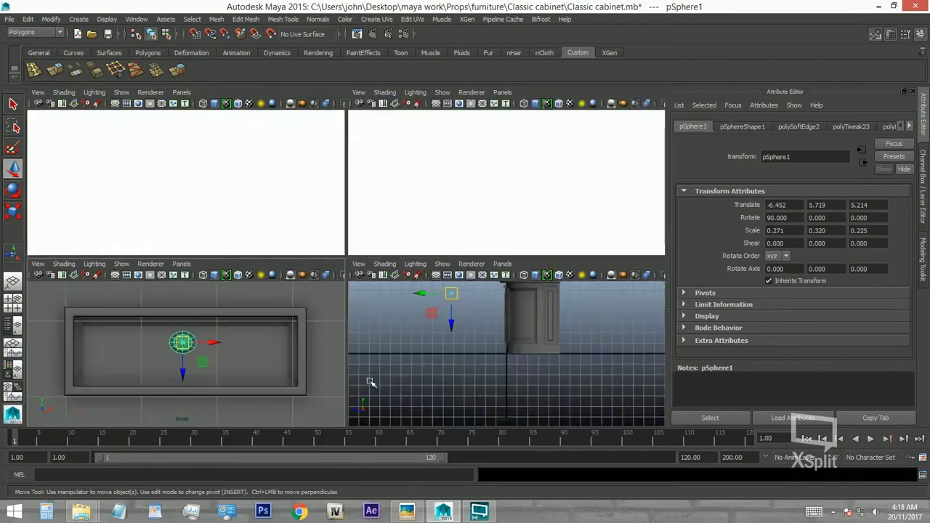
{"action": "key", "text": "w"}
{"action": "key", "text": "space"}
{"action": "scroll", "coordinate": [471, 374], "scroll_direction": "up", "scroll_amount": 5}
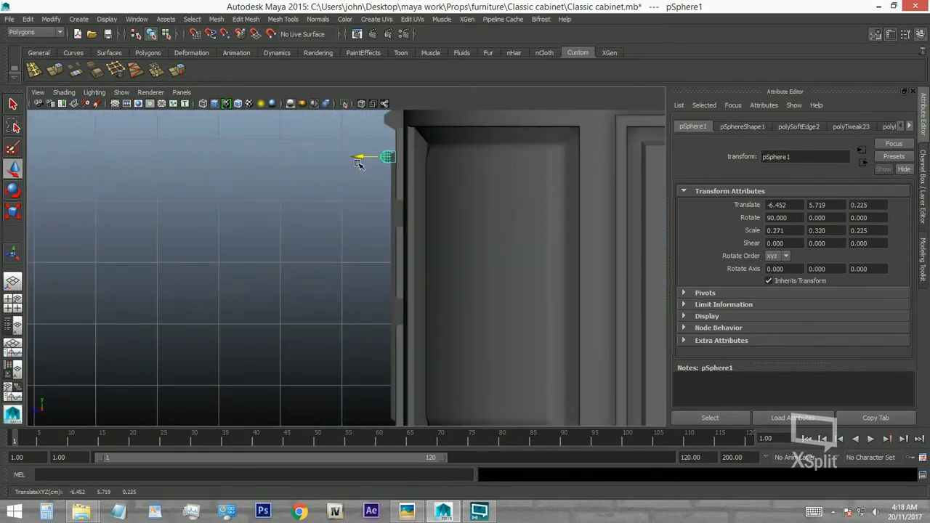
{"action": "key", "text": "f"}
{"action": "scroll", "coordinate": [538, 222], "scroll_direction": "down", "scroll_amount": 4}
{"action": "scroll", "coordinate": [544, 232], "scroll_direction": "up", "scroll_amount": 2}
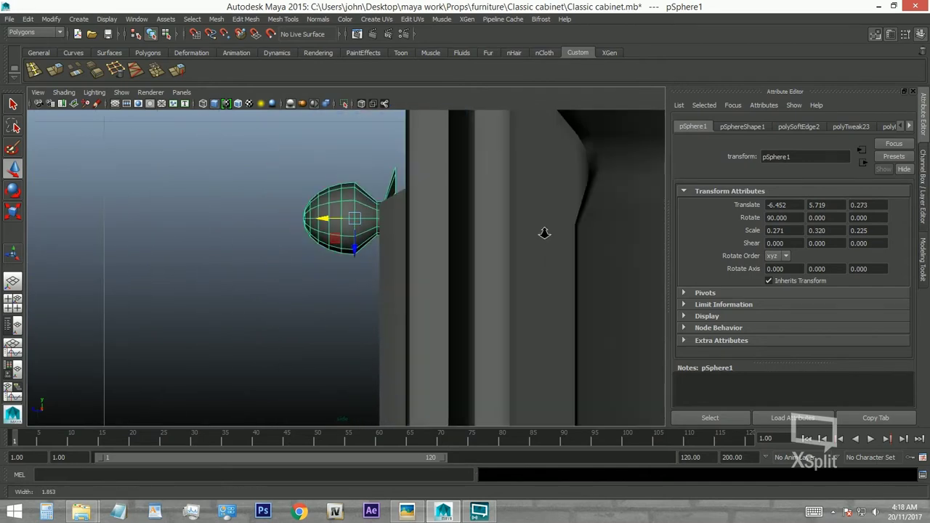
{"action": "scroll", "coordinate": [493, 266], "scroll_direction": "up", "scroll_amount": 2}
{"action": "mouse_move", "coordinate": [493, 266]}
{"action": "left_mouse_down", "text": "alt"}
{"action": "mouse_move", "coordinate": [544, 170]}
{"action": "mouse_move", "coordinate": [473, 287]}
{"action": "mouse_move", "coordinate": [565, 270]}
{"action": "left_mouse_up", "text": "alt"}
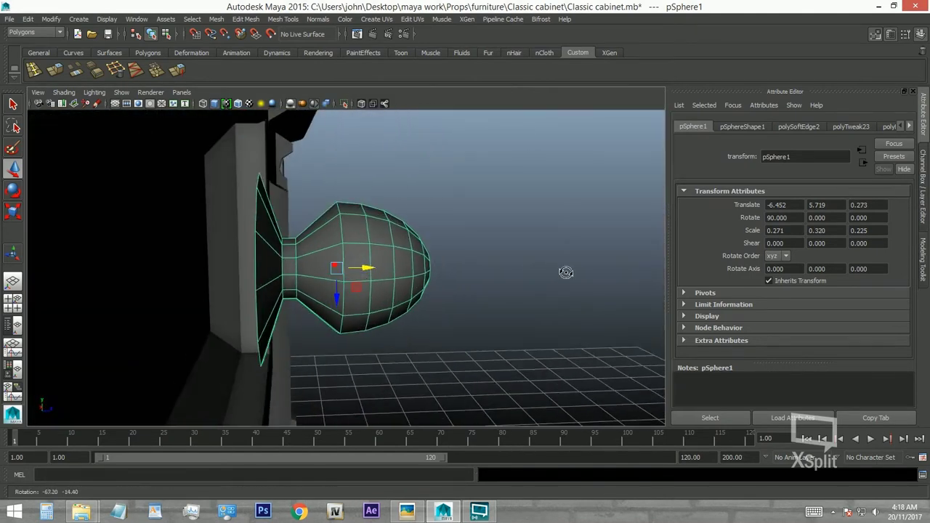
{"action": "mouse_move", "coordinate": [367, 268]}
{"action": "left_mouse_down"}
{"action": "mouse_move", "coordinate": [193, 269]}
{"action": "mouse_move", "coordinate": [297, 257]}
{"action": "mouse_move", "coordinate": [305, 282]}
{"action": "mouse_move", "coordinate": [249, 270]}
{"action": "mouse_move", "coordinate": [369, 276]}
{"action": "mouse_move", "coordinate": [388, 287]}
{"action": "left_mouse_up"}
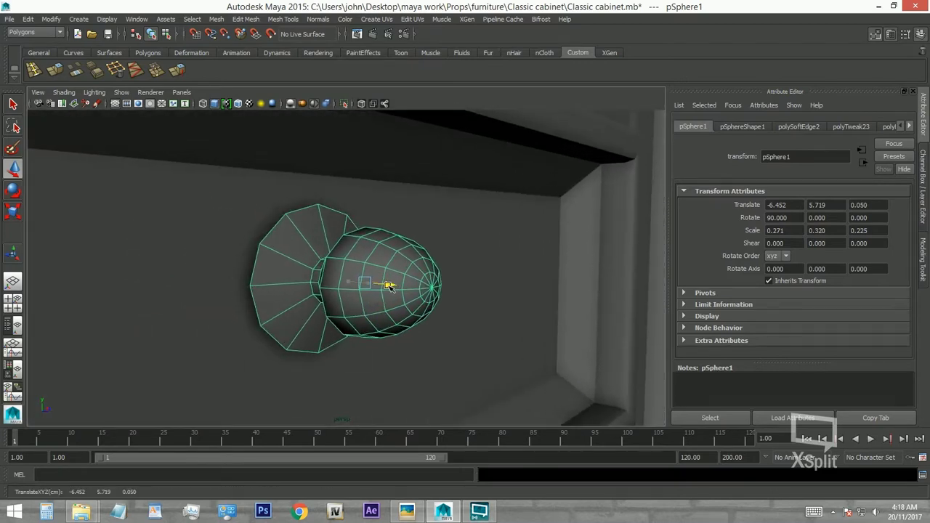
Extrude the knob's rim edge loop, then soften the knob's edge normals.
{"action": "key", "text": "F10"}
{"action": "double_click", "coordinate": [282, 228]}
{"action": "left_click", "coordinate": [55, 70]}
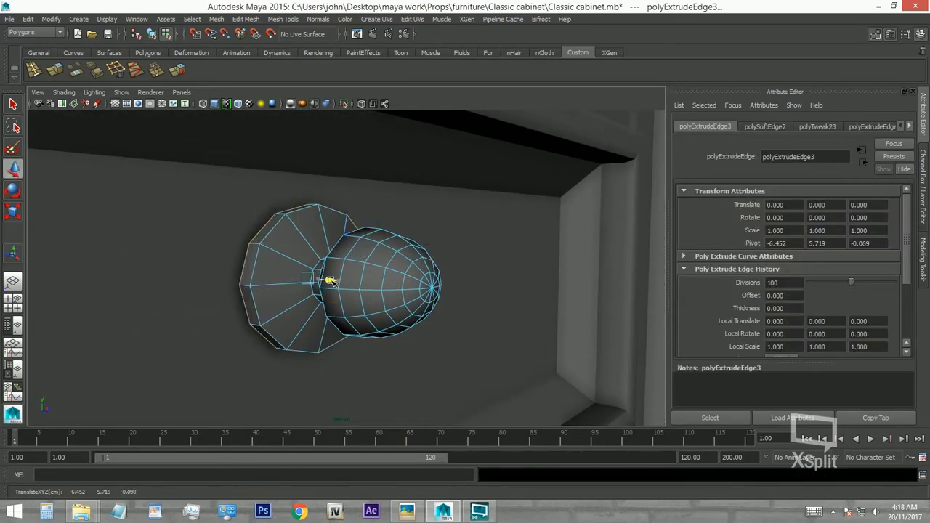
{"action": "key", "text": "F8"}
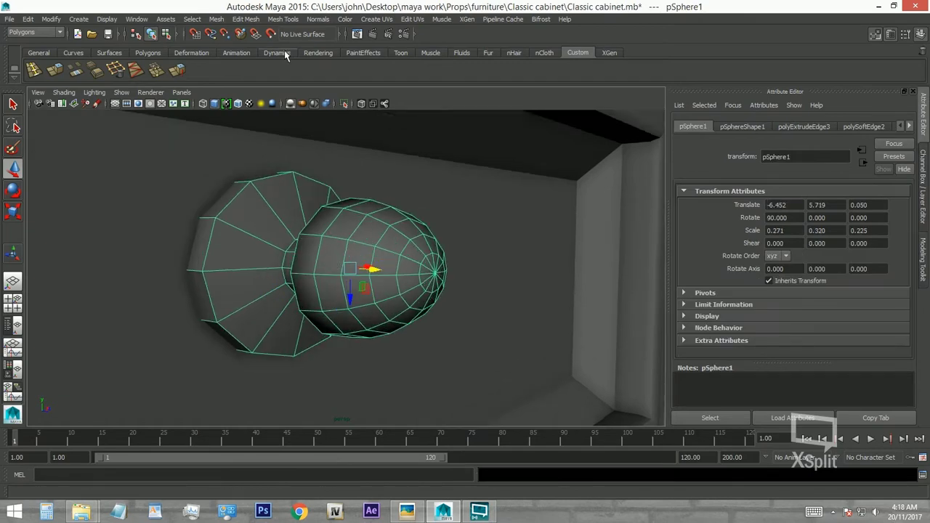
{"action": "left_click", "coordinate": [329, 19]}
{"action": "left_click", "coordinate": [347, 141]}
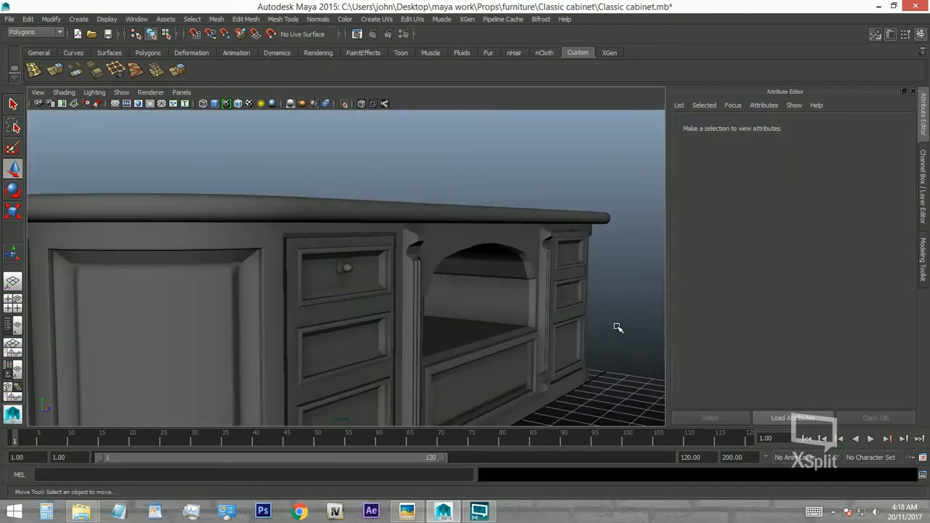
Bake the cabinet's maps at a larger output size and dismiss the finished-bake message.
{"action": "left_click_drag", "start_coordinate": [378, 168], "coordinate": [465, 208], "text": "alt"}
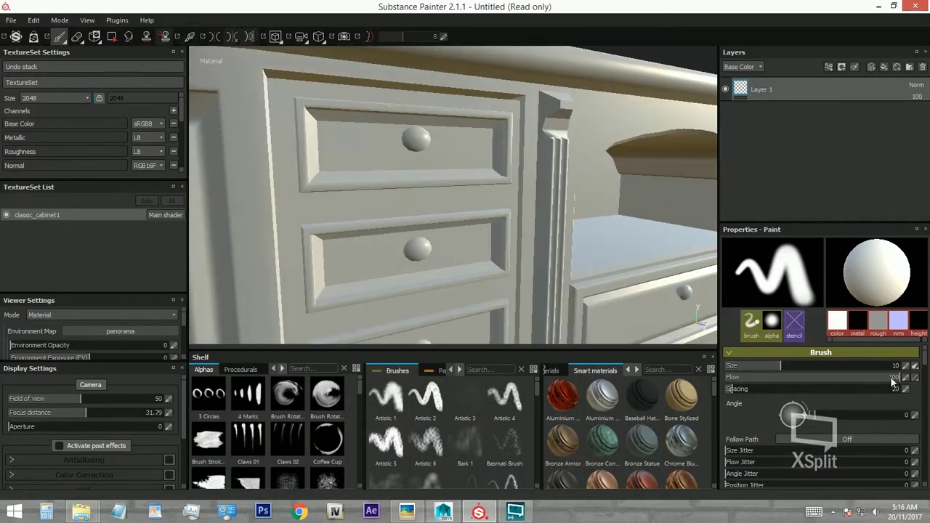
{"action": "left_click", "coordinate": [147, 123]}
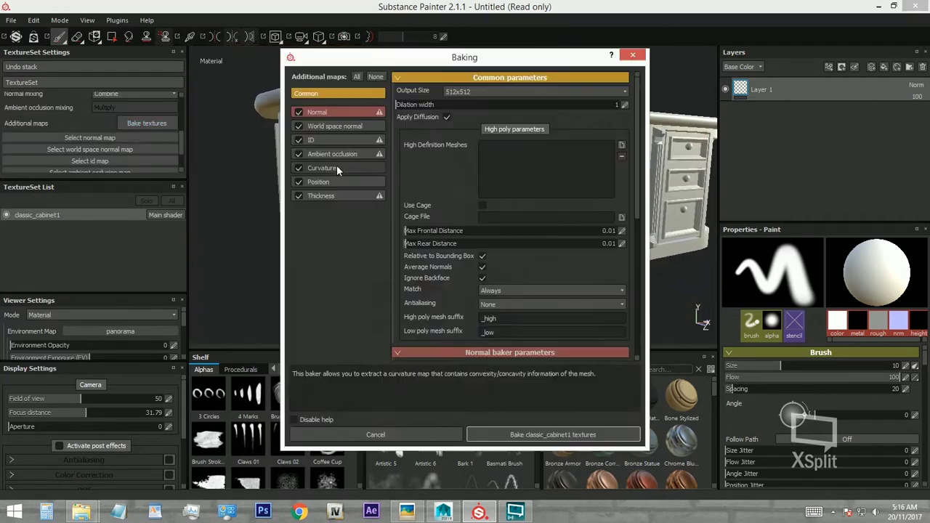
{"action": "left_click", "coordinate": [529, 92]}
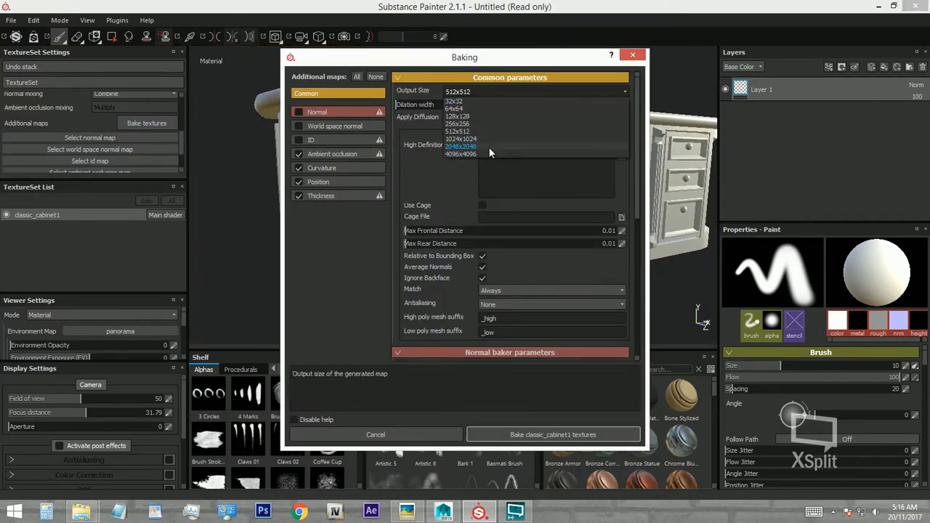
{"action": "left_click", "coordinate": [479, 134]}
{"action": "left_click", "coordinate": [550, 434]}
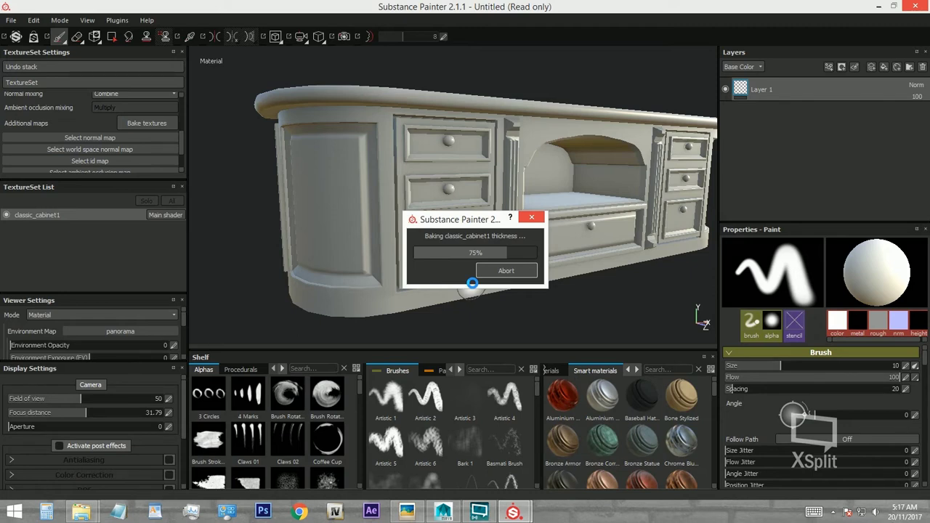
{"action": "key", "text": "Return"}
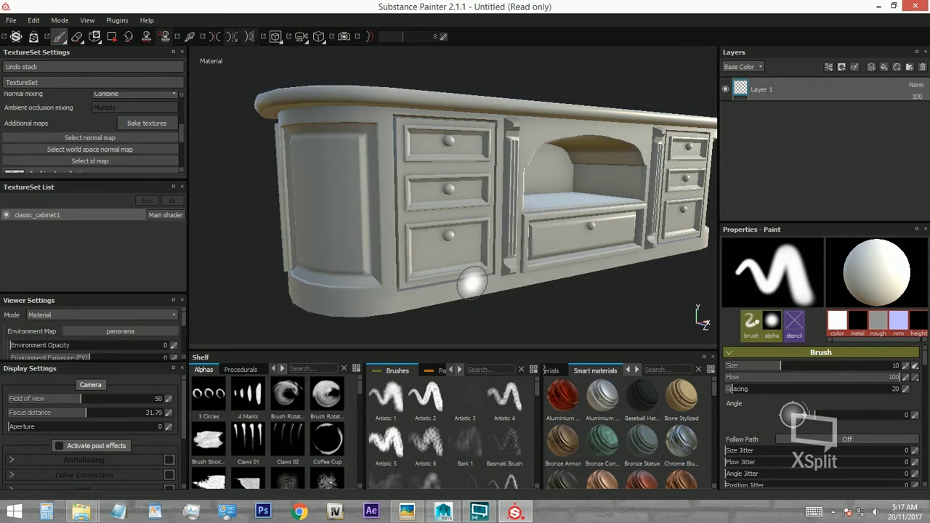
Set the texture set resolution to 4096 and apply the Bronze Armor smart material to the cabinet.
{"action": "scroll", "coordinate": [529, 250], "scroll_direction": "up", "scroll_amount": 5}
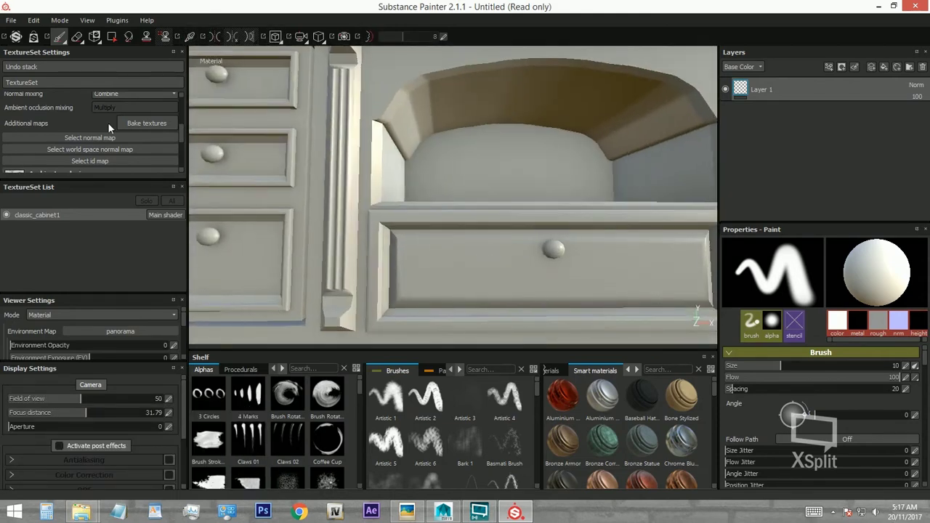
{"action": "scroll", "coordinate": [109, 127], "scroll_direction": "up", "scroll_amount": 3}
{"action": "left_click", "coordinate": [84, 97]}
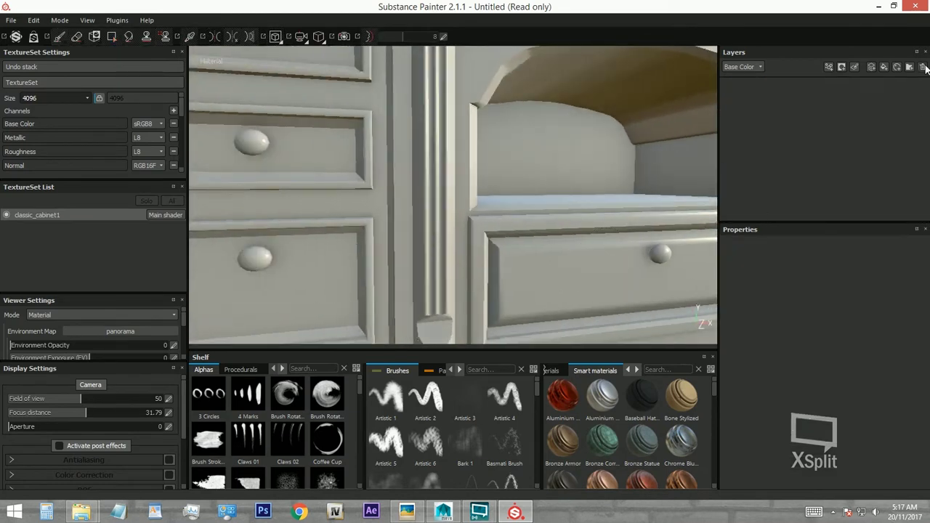
{"action": "left_click_drag", "start_coordinate": [614, 400], "coordinate": [768, 156]}
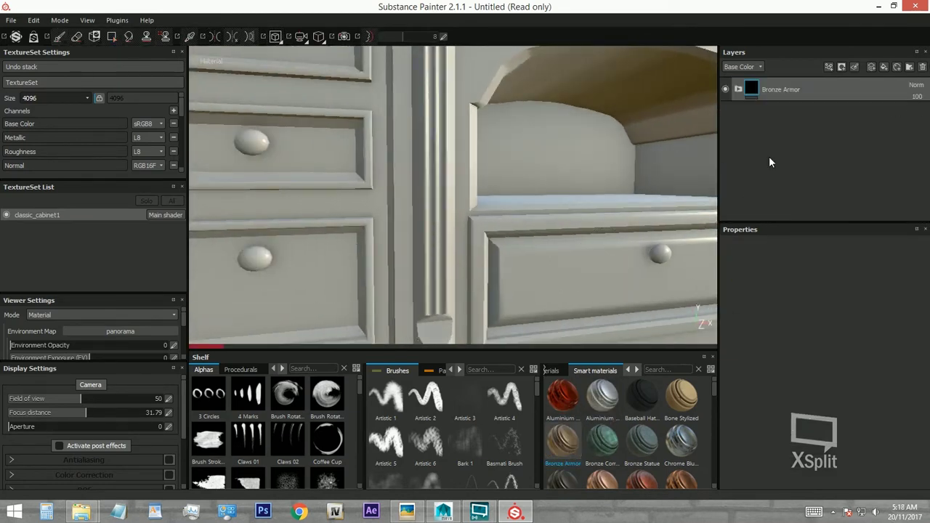
{"action": "left_click_drag", "start_coordinate": [526, 253], "coordinate": [586, 273], "text": "alt"}
{"action": "right_click_drag", "start_coordinate": [586, 272], "coordinate": [66, 89], "text": "alt"}
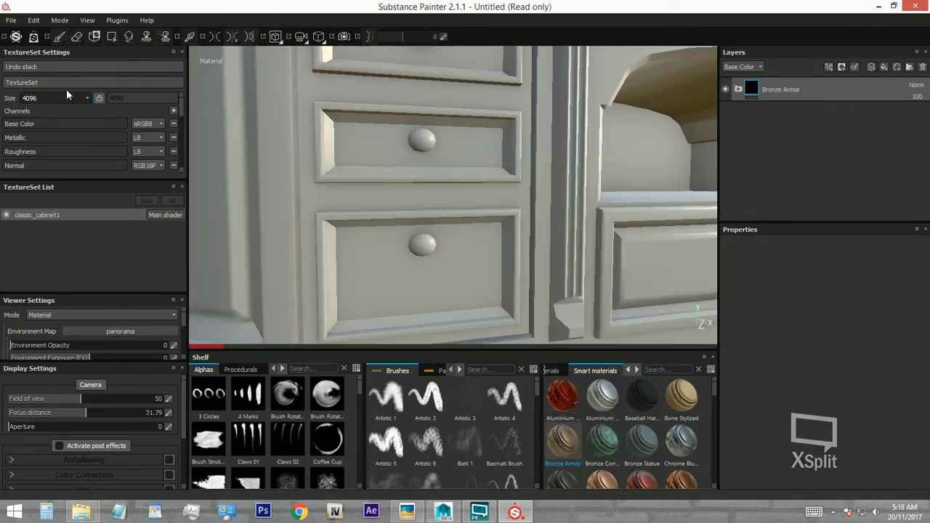
{"action": "mouse_move", "coordinate": [436, 240]}
{"action": "right_mouse_down", "text": "alt"}
{"action": "mouse_move", "coordinate": [449, 249]}
{"action": "mouse_move", "coordinate": [436, 295]}
{"action": "mouse_move", "coordinate": [462, 295]}
{"action": "mouse_move", "coordinate": [524, 327]}
{"action": "mouse_move", "coordinate": [475, 284]}
{"action": "right_mouse_up", "text": "alt"}
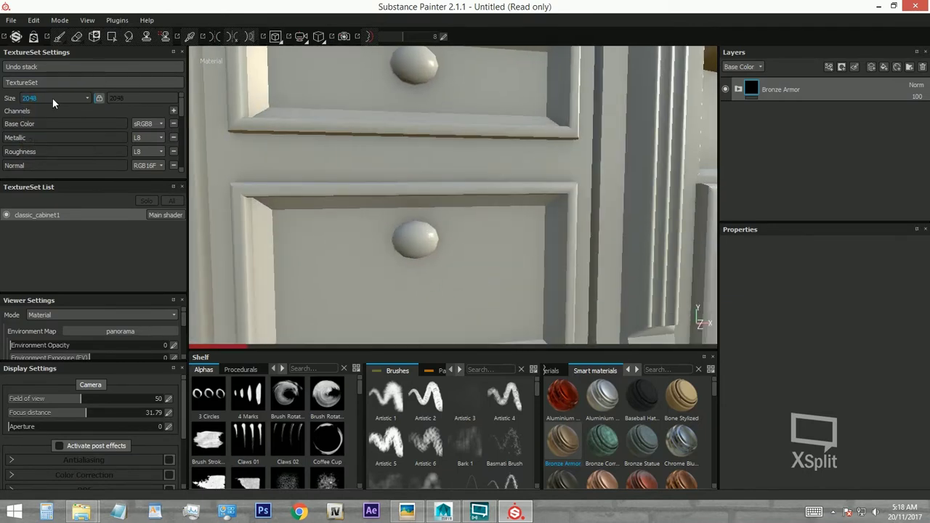
Lower the texture set resolution to 1024, inspect the bronze, then raise it to 2048.
{"action": "left_click", "coordinate": [53, 97]}
{"action": "left_click", "coordinate": [30, 135]}
{"action": "left_click_drag", "start_coordinate": [463, 226], "coordinate": [552, 211], "text": "alt"}
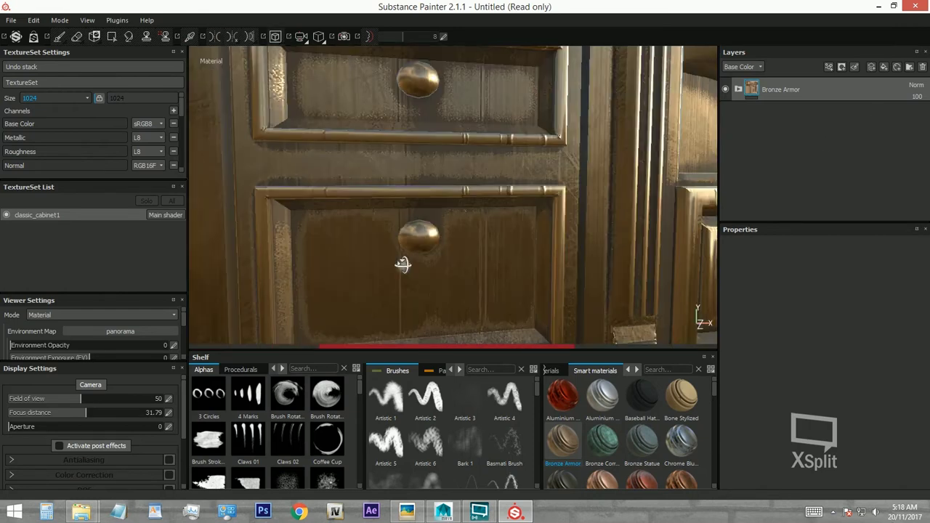
{"action": "mouse_move", "coordinate": [405, 264]}
{"action": "left_mouse_down", "text": "alt"}
{"action": "mouse_move", "coordinate": [456, 272]}
{"action": "mouse_move", "coordinate": [407, 251]}
{"action": "left_mouse_up", "text": "alt"}
{"action": "left_click", "coordinate": [51, 97]}
{"action": "left_click", "coordinate": [29, 137]}
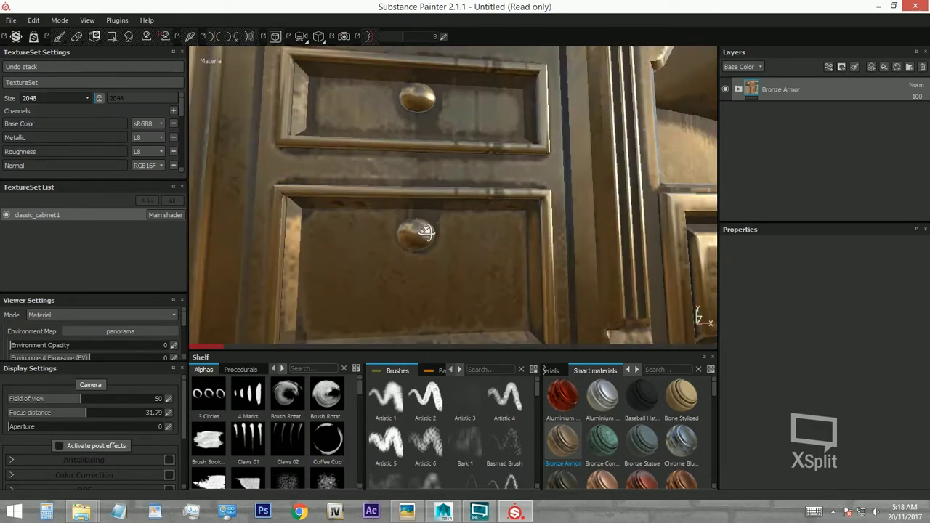
Inspect the bronze cabinet from several angles and expand the Bronze Armor layer group.
{"action": "mouse_move", "coordinate": [509, 240]}
{"action": "left_mouse_down", "text": "alt"}
{"action": "mouse_move", "coordinate": [436, 202]}
{"action": "mouse_move", "coordinate": [402, 199]}
{"action": "mouse_move", "coordinate": [435, 254]}
{"action": "mouse_move", "coordinate": [500, 276]}
{"action": "mouse_move", "coordinate": [579, 229]}
{"action": "left_mouse_up", "text": "alt"}
{"action": "right_click_drag", "start_coordinate": [579, 228], "coordinate": [451, 149], "text": "alt"}
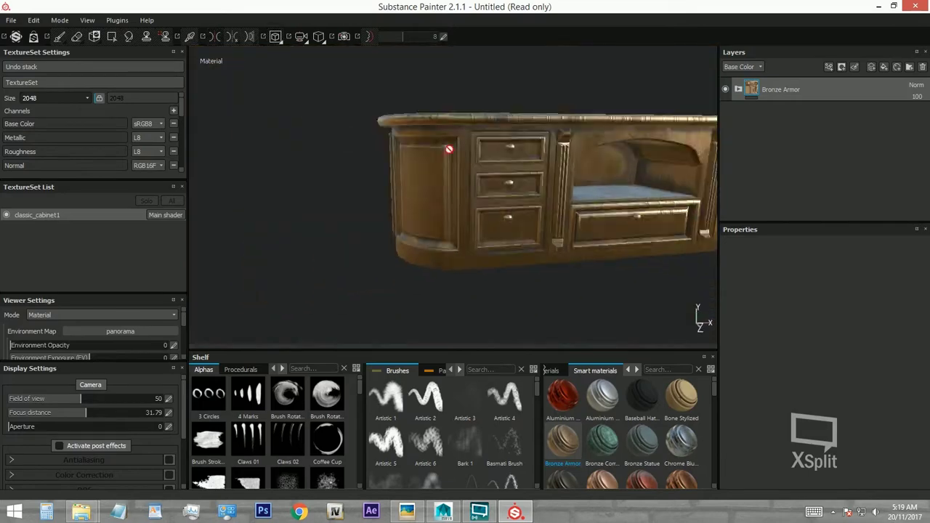
{"action": "mouse_move", "coordinate": [451, 150]}
{"action": "left_mouse_down", "text": "alt"}
{"action": "mouse_move", "coordinate": [479, 243]}
{"action": "mouse_move", "coordinate": [494, 180]}
{"action": "mouse_move", "coordinate": [533, 245]}
{"action": "mouse_move", "coordinate": [484, 232]}
{"action": "left_mouse_up", "text": "alt"}
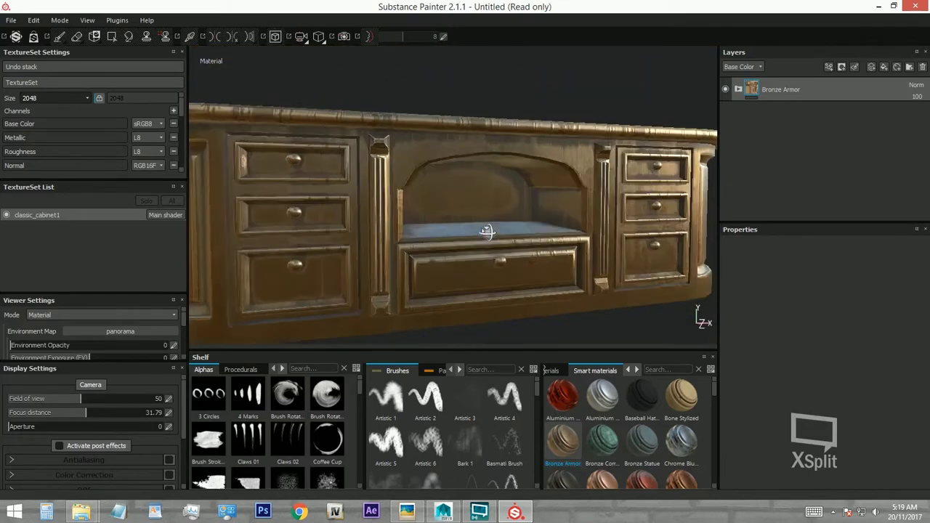
{"action": "right_click_drag", "start_coordinate": [483, 232], "coordinate": [478, 228], "text": "alt"}
{"action": "mouse_move", "coordinate": [477, 228]}
{"action": "left_mouse_down", "text": "alt"}
{"action": "mouse_move", "coordinate": [494, 249]}
{"action": "mouse_move", "coordinate": [521, 239]}
{"action": "mouse_move", "coordinate": [496, 249]}
{"action": "mouse_move", "coordinate": [505, 232]}
{"action": "left_mouse_up", "text": "alt"}
{"action": "middle_click_drag", "start_coordinate": [504, 233], "coordinate": [497, 223], "text": "alt"}
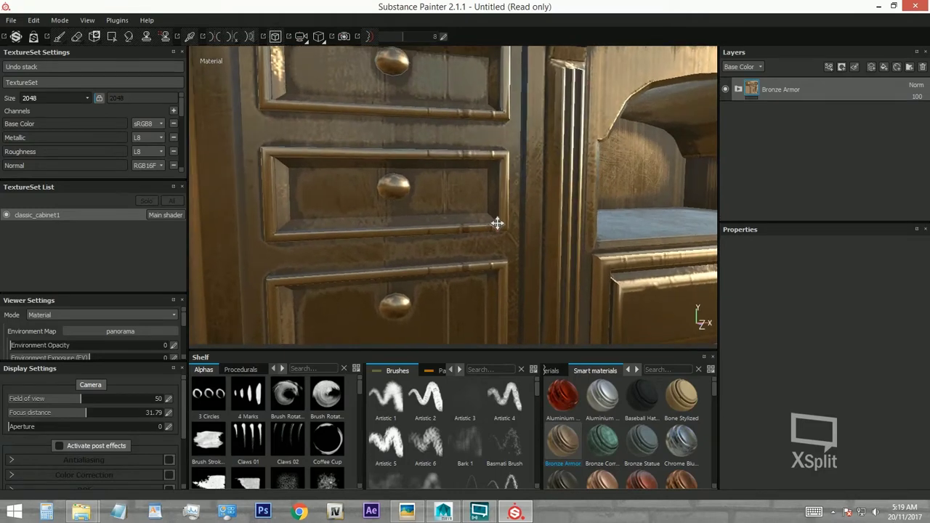
{"action": "left_click", "coordinate": [739, 89]}
Hide the Bronze Armor layer and paste a copy of it, expanding the copied group.
{"action": "left_click", "coordinate": [739, 89]}
{"action": "right_click", "coordinate": [777, 88]}
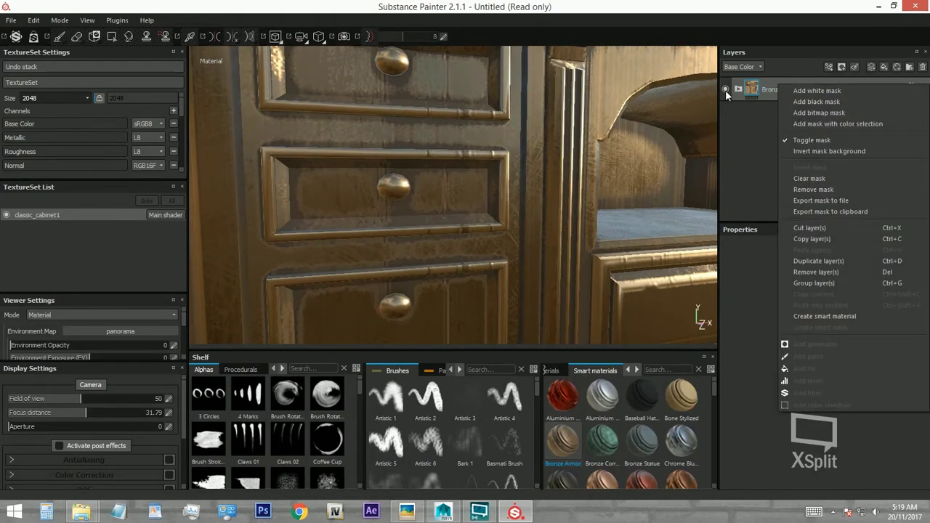
{"action": "left_click", "coordinate": [725, 90]}
{"action": "left_click", "coordinate": [823, 239]}
{"action": "right_click", "coordinate": [779, 95]}
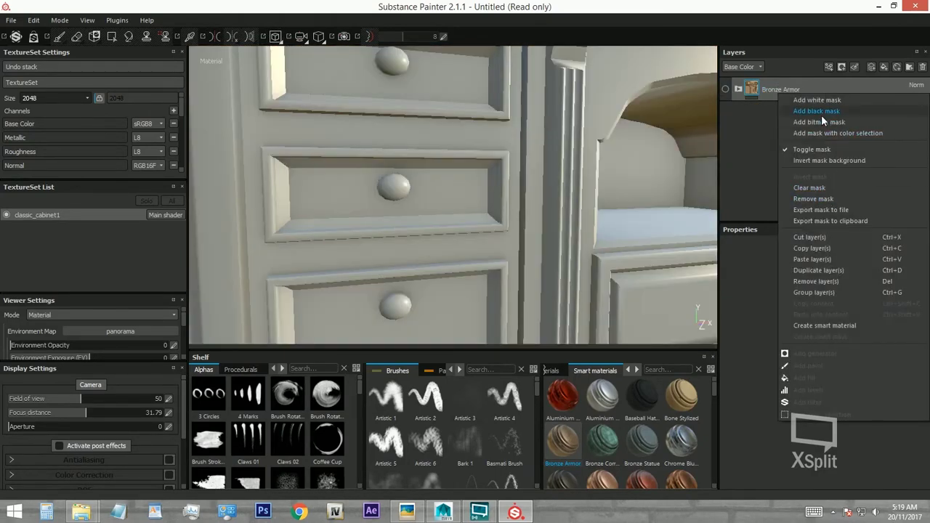
{"action": "left_click", "coordinate": [818, 242]}
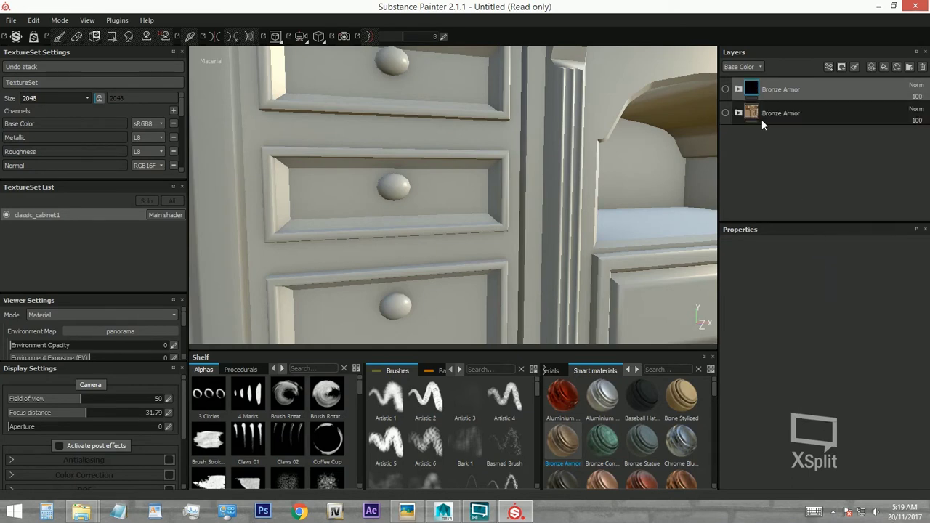
{"action": "left_click", "coordinate": [738, 89]}
Add the Wood Chest Stylized material above the Base Metal layer.
{"action": "scroll", "coordinate": [787, 128], "scroll_direction": "down", "scroll_amount": 2}
{"action": "left_click", "coordinate": [811, 178]}
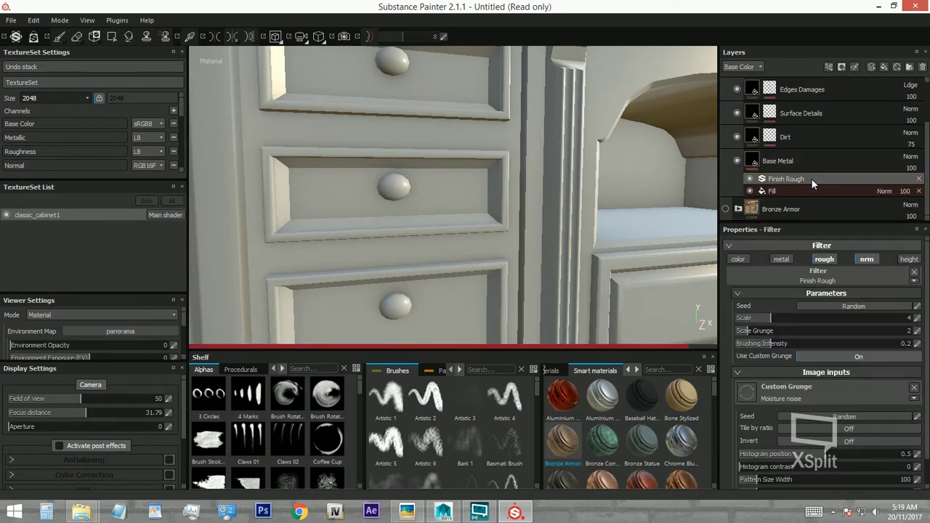
{"action": "left_click", "coordinate": [807, 161]}
{"action": "scroll", "coordinate": [629, 434], "scroll_direction": "down", "scroll_amount": 5}
{"action": "scroll", "coordinate": [581, 450], "scroll_direction": "down", "scroll_amount": 2}
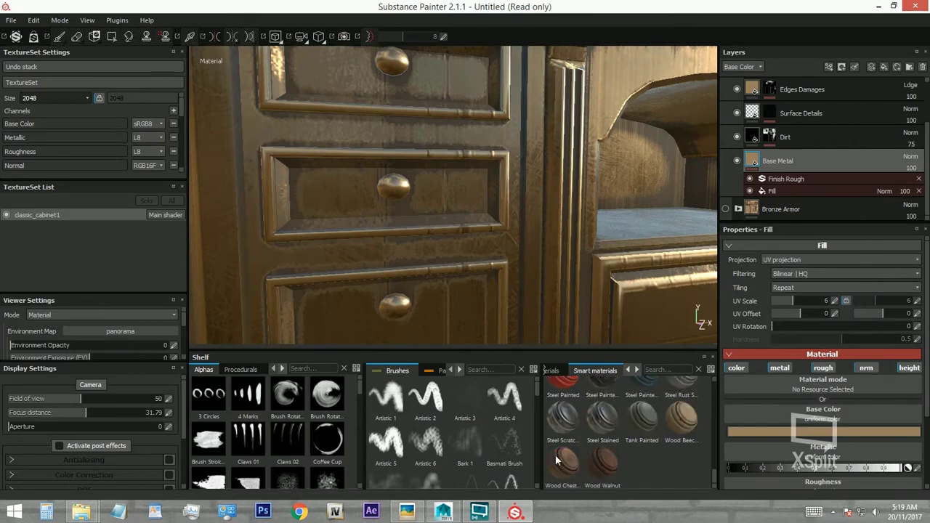
{"action": "left_click_drag", "start_coordinate": [556, 459], "coordinate": [814, 159]}
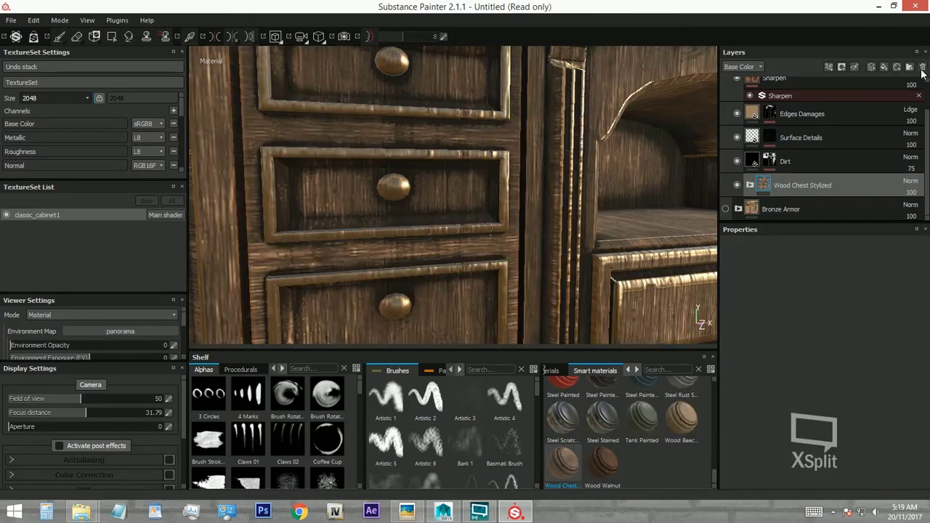
{"action": "mouse_move", "coordinate": [569, 176]}
{"action": "left_mouse_down", "text": "alt"}
{"action": "mouse_move", "coordinate": [580, 204]}
{"action": "mouse_move", "coordinate": [802, 164]}
{"action": "left_mouse_up", "text": "alt"}
{"action": "scroll", "coordinate": [801, 163], "scroll_direction": "up", "scroll_amount": 2}
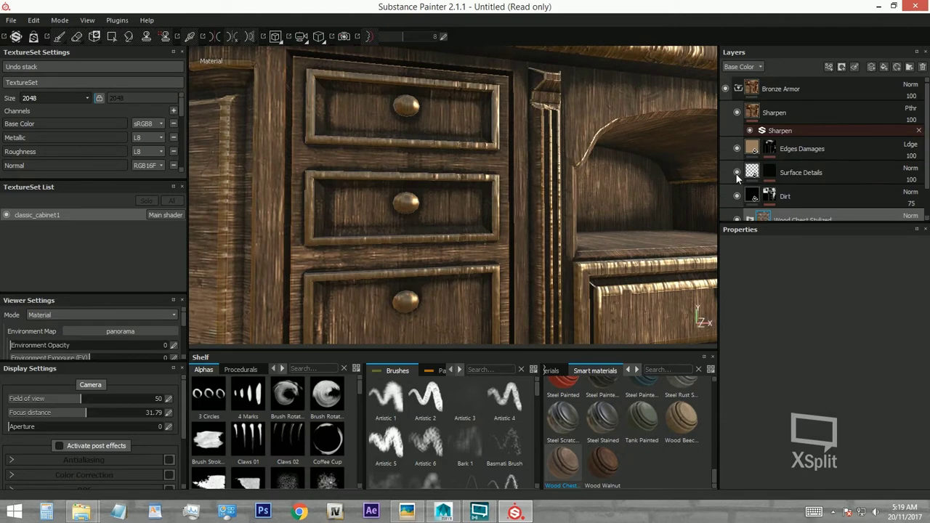
Reduce the Dirt layer's opacity and delete the Edges Damages layer.
{"action": "left_click", "coordinate": [842, 172]}
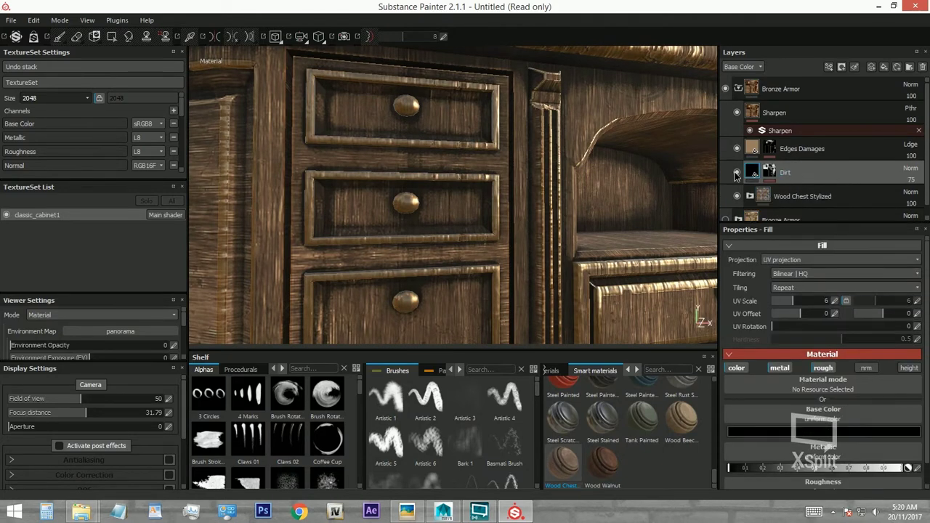
{"action": "left_click", "coordinate": [737, 172]}
{"action": "left_click", "coordinate": [910, 168]}
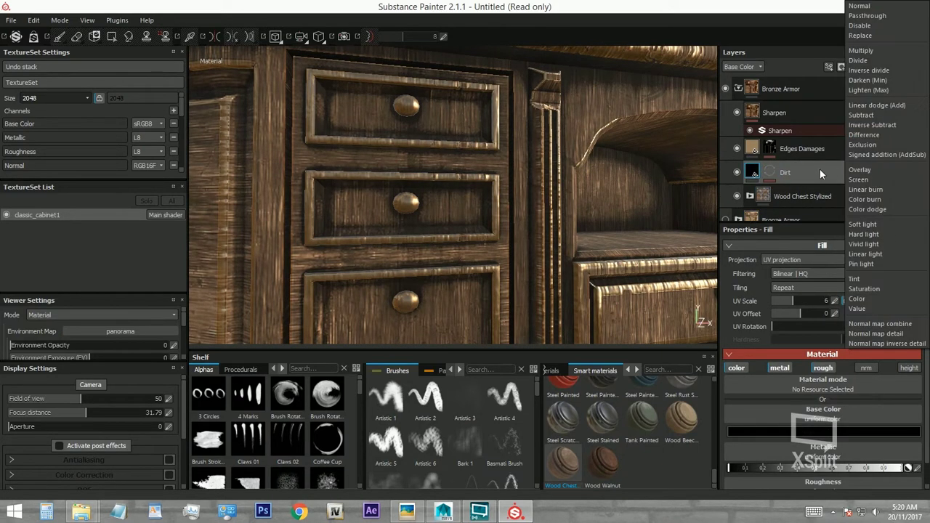
{"action": "left_click", "coordinate": [819, 169]}
{"action": "left_click_drag", "start_coordinate": [912, 190], "coordinate": [886, 194]}
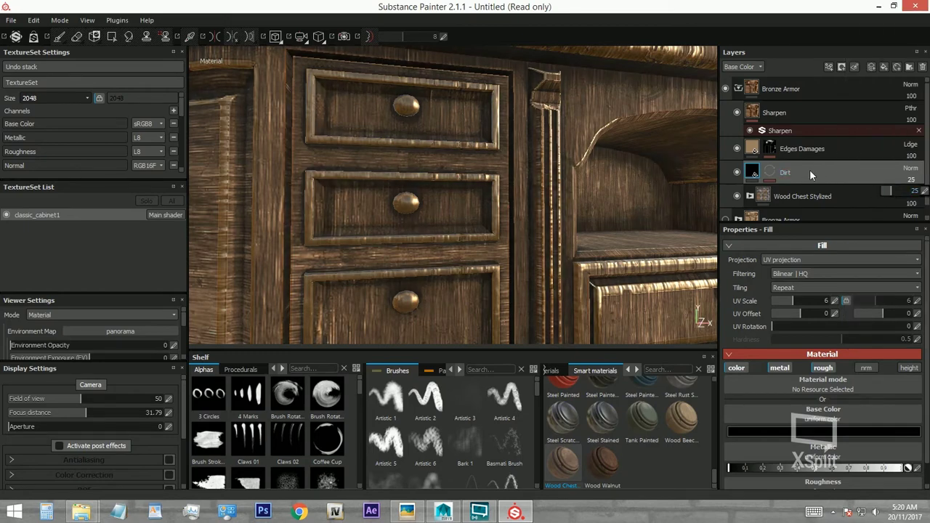
{"action": "left_click", "coordinate": [744, 148]}
{"action": "left_click", "coordinate": [738, 148]}
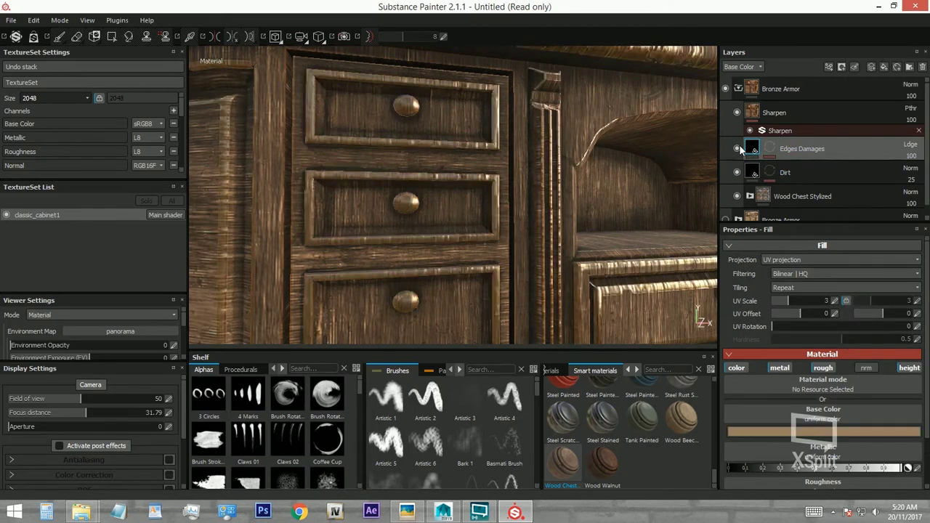
{"action": "key", "text": "Delete"}
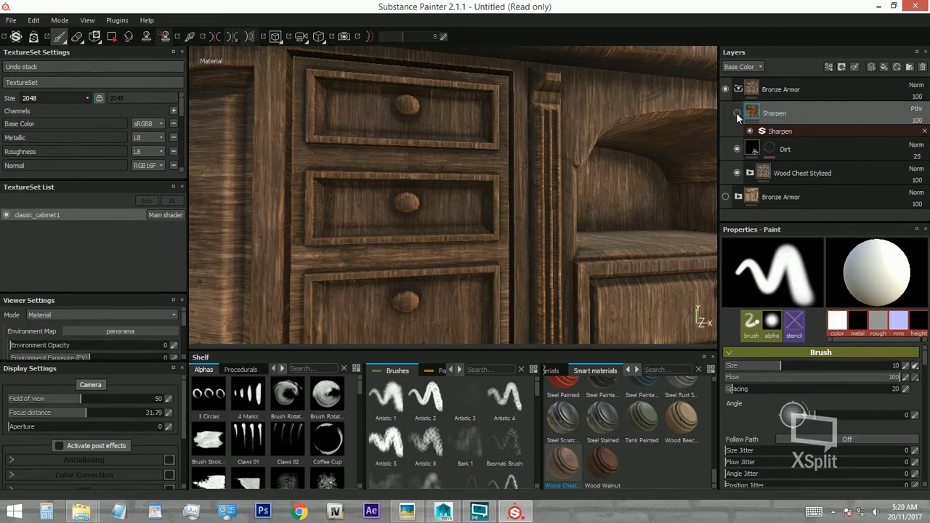
Turn Wood Fibers 02 back on and delete the Fibers layer.
{"action": "scroll", "coordinate": [799, 182], "scroll_direction": "down", "scroll_amount": 3}
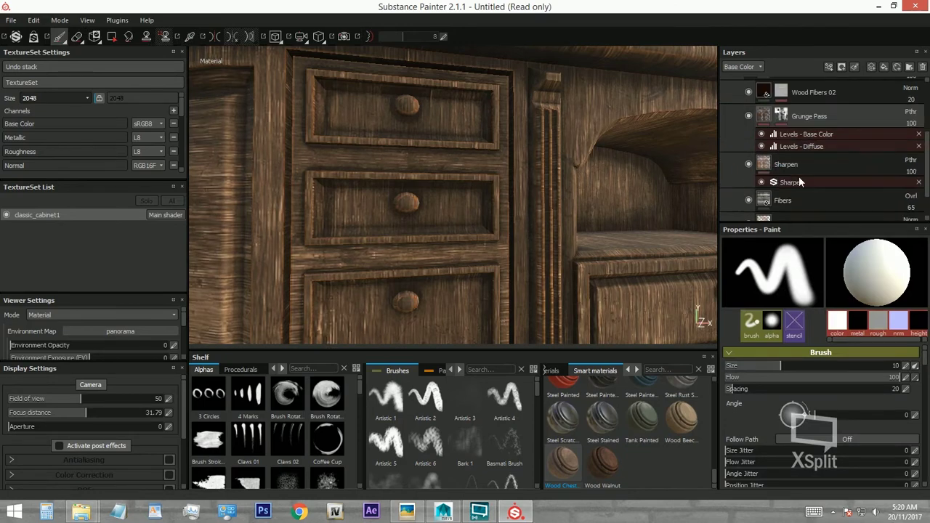
{"action": "scroll", "coordinate": [798, 178], "scroll_direction": "up", "scroll_amount": 1}
{"action": "left_click", "coordinate": [768, 131]}
{"action": "left_click", "coordinate": [748, 127]}
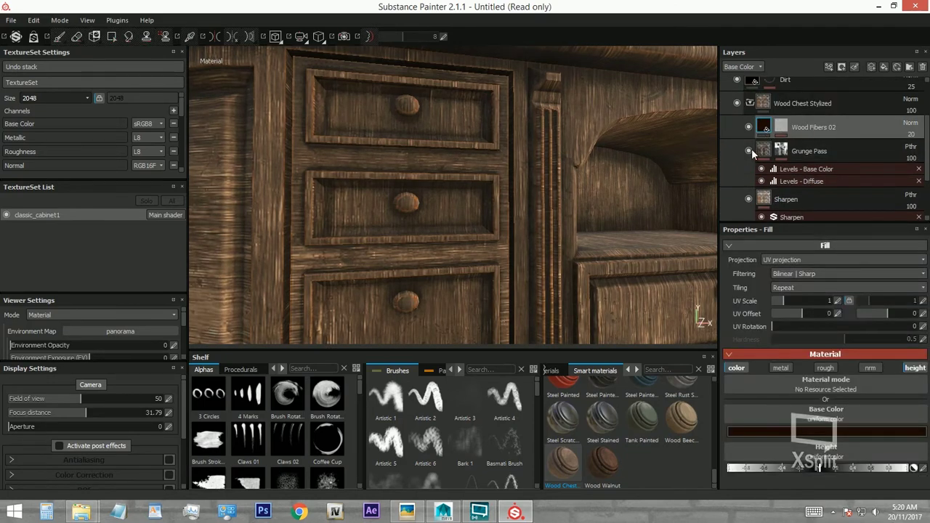
{"action": "scroll", "coordinate": [751, 148], "scroll_direction": "down", "scroll_amount": 1}
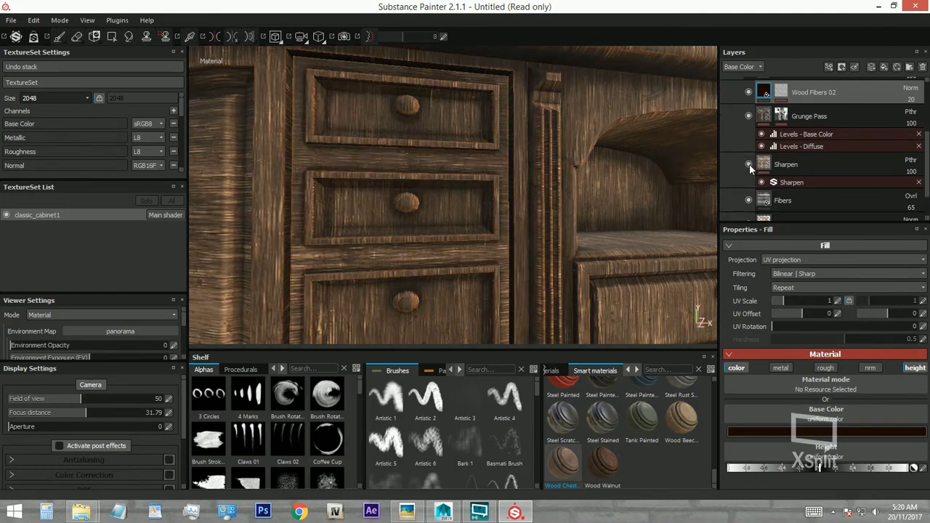
{"action": "scroll", "coordinate": [752, 162], "scroll_direction": "down", "scroll_amount": 1}
{"action": "left_click", "coordinate": [749, 166]}
{"action": "left_click", "coordinate": [826, 165]}
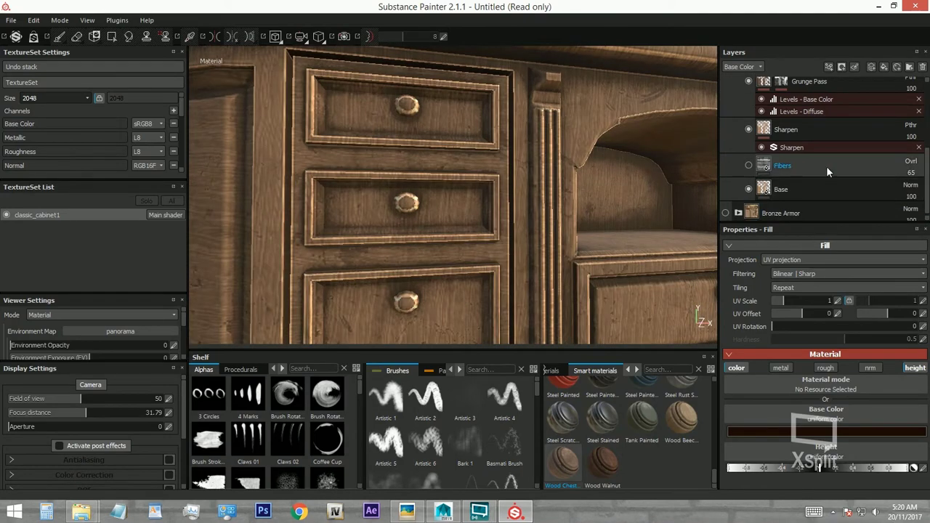
{"action": "key", "text": "Delete"}
Review the cleaner wood across the cabinet and expand the Wood Chest Stylized folder.
{"action": "scroll", "coordinate": [772, 406], "scroll_direction": "down", "scroll_amount": 2}
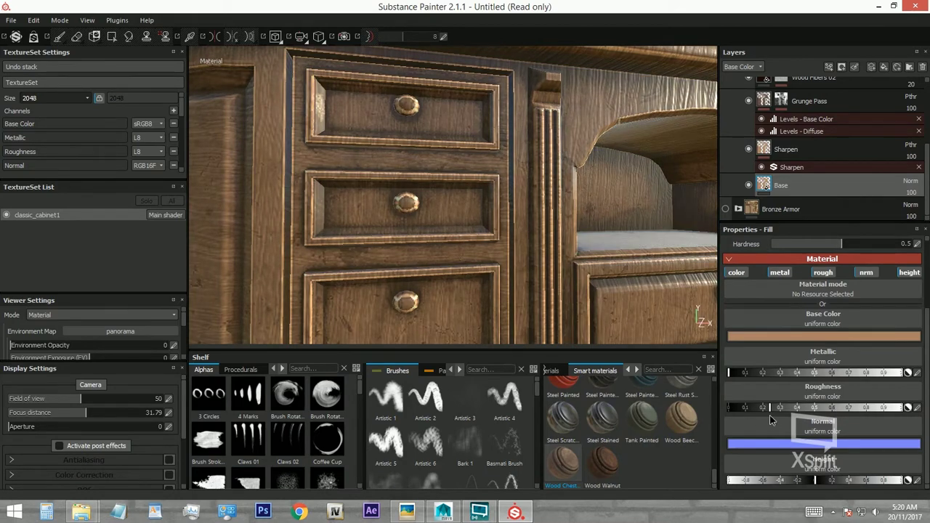
{"action": "scroll", "coordinate": [526, 216], "scroll_direction": "down", "scroll_amount": 5}
{"action": "mouse_move", "coordinate": [478, 172]}
{"action": "left_mouse_down", "text": "alt"}
{"action": "mouse_move", "coordinate": [467, 183]}
{"action": "mouse_move", "coordinate": [357, 182]}
{"action": "mouse_move", "coordinate": [315, 170]}
{"action": "mouse_move", "coordinate": [351, 220]}
{"action": "left_mouse_up", "text": "alt"}
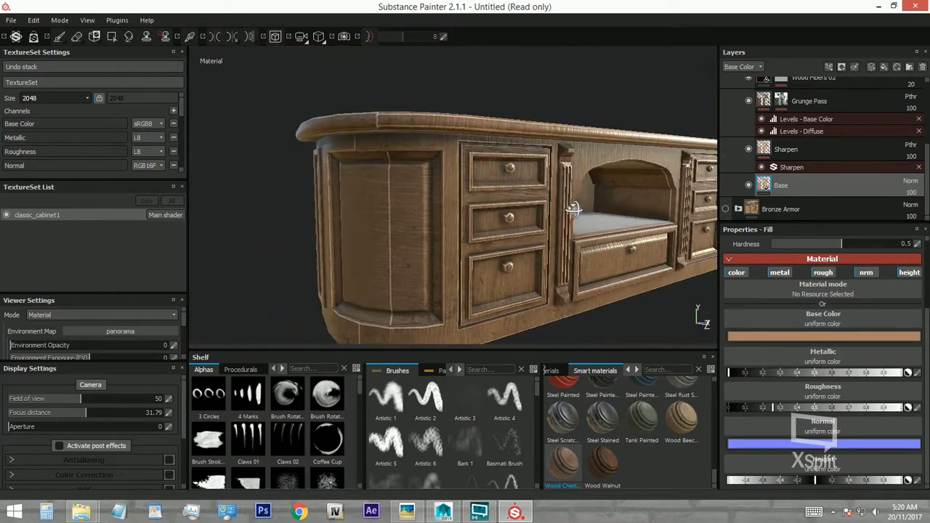
{"action": "scroll", "coordinate": [750, 172], "scroll_direction": "up", "scroll_amount": 2}
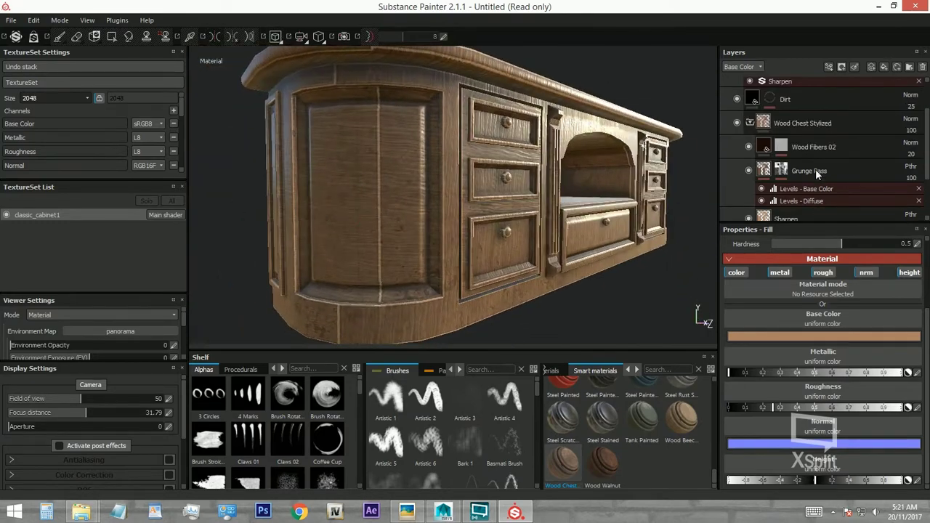
{"action": "scroll", "coordinate": [745, 145], "scroll_direction": "up", "scroll_amount": 2}
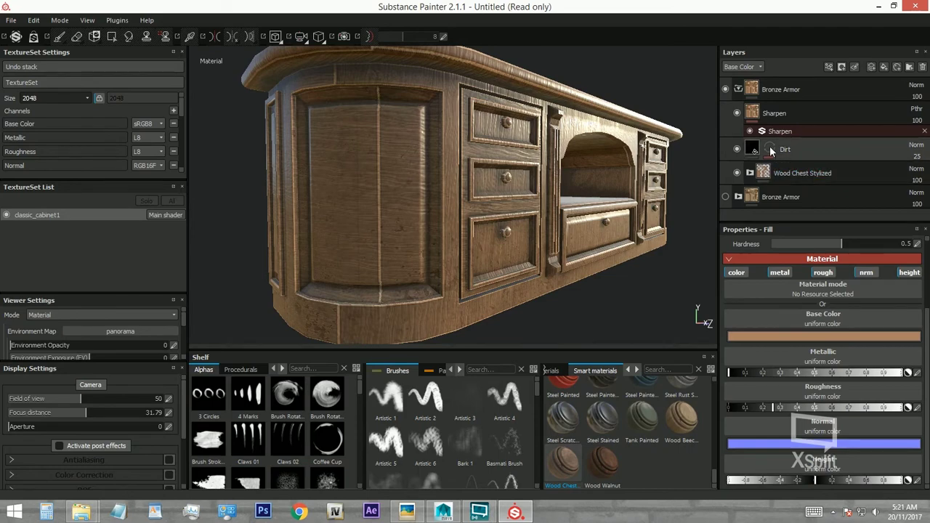
{"action": "mouse_move", "coordinate": [574, 181]}
{"action": "left_mouse_down", "text": "alt"}
{"action": "mouse_move", "coordinate": [543, 176]}
{"action": "mouse_move", "coordinate": [510, 258]}
{"action": "left_mouse_up", "text": "alt"}
{"action": "mouse_move", "coordinate": [464, 190]}
{"action": "left_mouse_down", "text": "alt"}
{"action": "mouse_move", "coordinate": [481, 194]}
{"action": "mouse_move", "coordinate": [463, 190]}
{"action": "left_mouse_up", "text": "alt"}
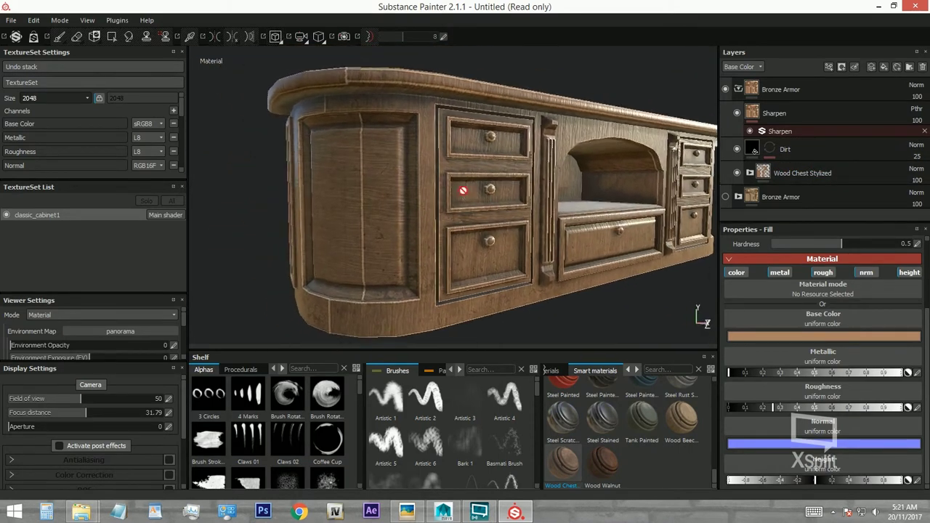
{"action": "left_click", "coordinate": [752, 175]}
{"action": "scroll", "coordinate": [799, 185], "scroll_direction": "down", "scroll_amount": 2}
{"action": "scroll", "coordinate": [835, 195], "scroll_direction": "down", "scroll_amount": 2}
{"action": "scroll", "coordinate": [827, 182], "scroll_direction": "up", "scroll_amount": 2}
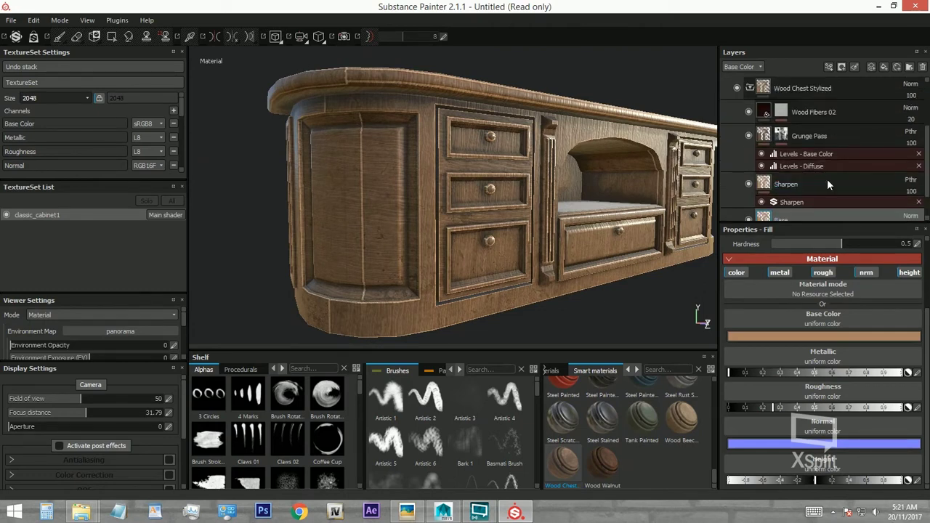
{"action": "scroll", "coordinate": [826, 181], "scroll_direction": "down", "scroll_amount": 2}
{"action": "scroll", "coordinate": [826, 186], "scroll_direction": "up", "scroll_amount": 2}
Toggle the Grunge Pass layer to compare, then check the Base and Wood Fibers 02 layers.
{"action": "left_click", "coordinate": [835, 136]}
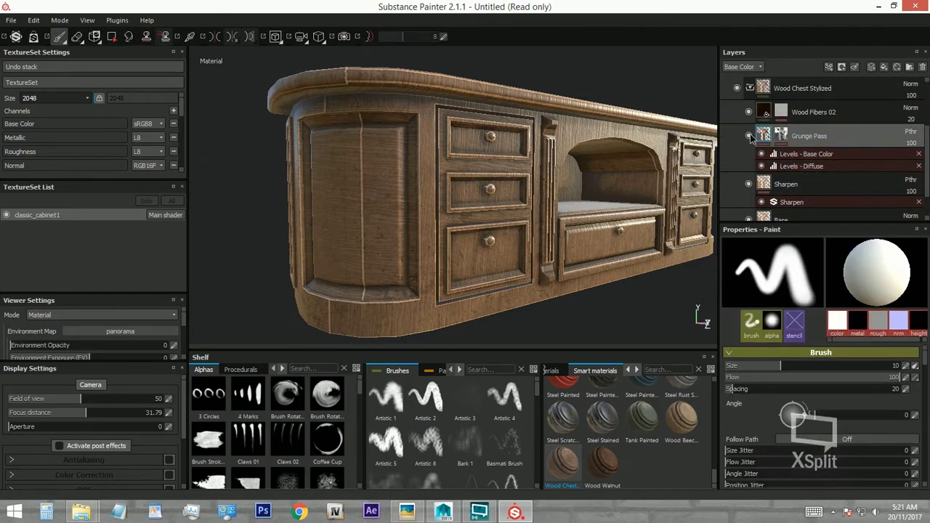
{"action": "left_click", "coordinate": [749, 136]}
{"action": "left_click", "coordinate": [749, 136]}
{"action": "scroll", "coordinate": [820, 154], "scroll_direction": "down", "scroll_amount": 2}
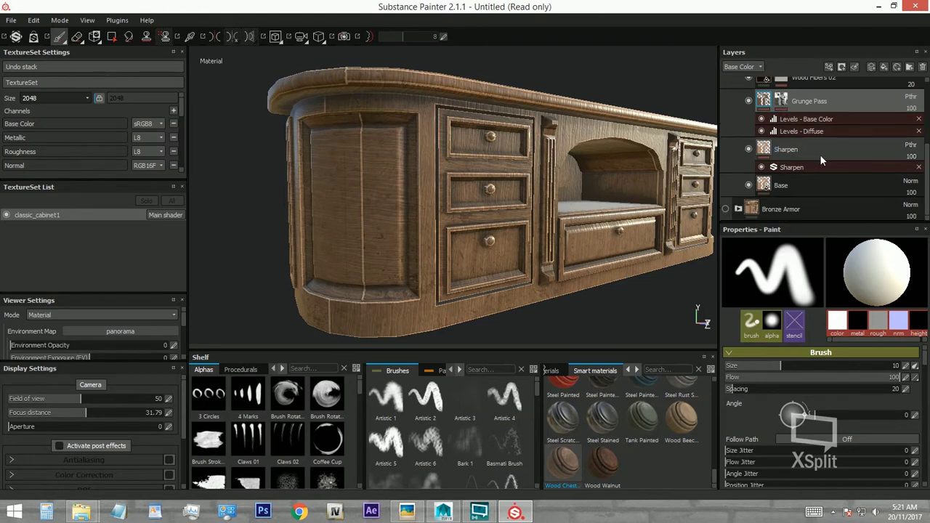
{"action": "left_click", "coordinate": [818, 193]}
{"action": "scroll", "coordinate": [818, 185], "scroll_direction": "up", "scroll_amount": 2}
{"action": "left_click", "coordinate": [817, 185]}
{"action": "scroll", "coordinate": [816, 185], "scroll_direction": "up", "scroll_amount": 2}
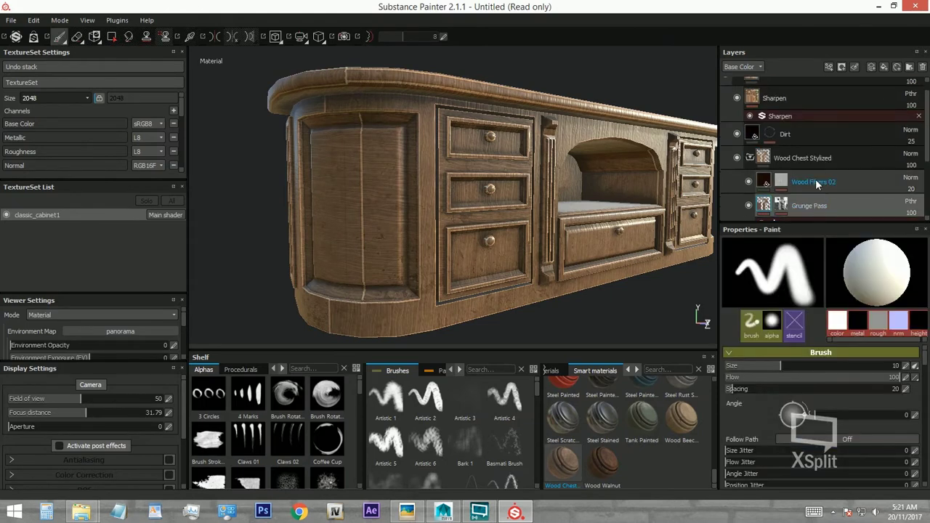
{"action": "scroll", "coordinate": [815, 178], "scroll_direction": "up", "scroll_amount": 1}
Compare the Dirt and Sharpen layers by toggling their visibility.
{"action": "left_click", "coordinate": [766, 148]}
{"action": "left_click", "coordinate": [738, 148]}
{"action": "left_click", "coordinate": [738, 148]}
{"action": "left_click", "coordinate": [784, 117]}
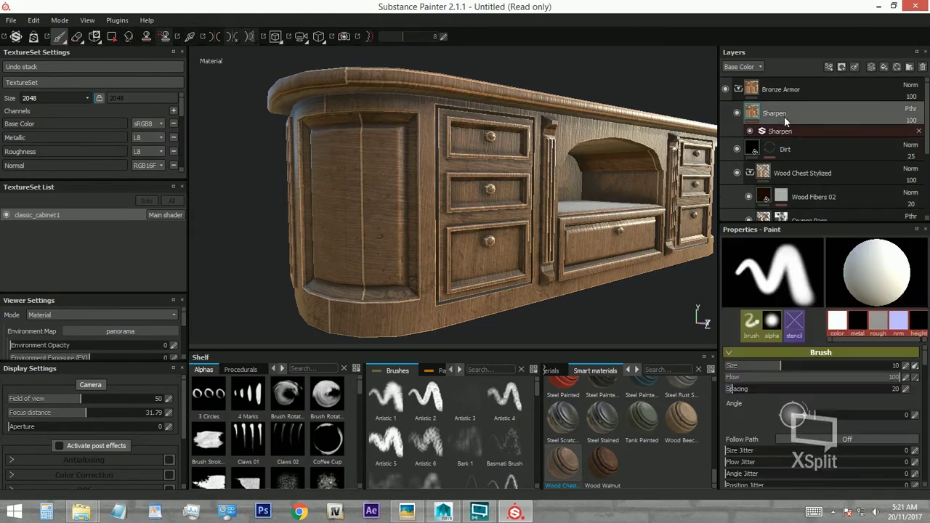
{"action": "left_click", "coordinate": [737, 114]}
Compare the Levels - Diffuse and Sharpen filters, then delete the wood stack's Sharpen layer.
{"action": "scroll", "coordinate": [812, 151], "scroll_direction": "down", "scroll_amount": 2}
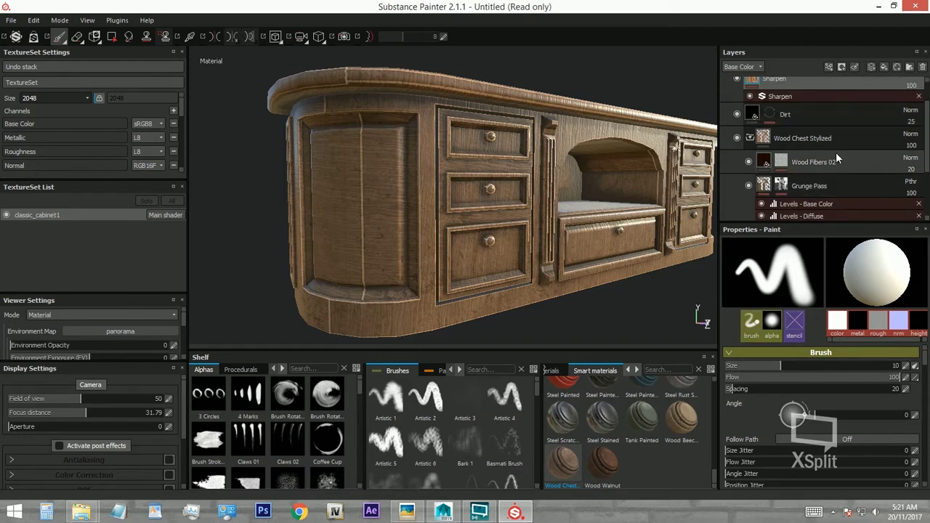
{"action": "scroll", "coordinate": [836, 152], "scroll_direction": "down", "scroll_amount": 2}
{"action": "left_click", "coordinate": [834, 147]}
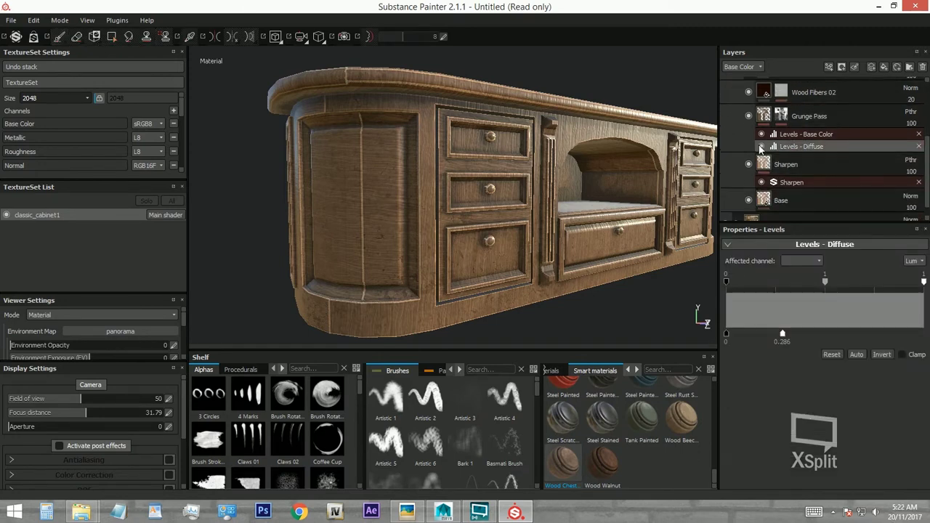
{"action": "left_click", "coordinate": [761, 147]}
{"action": "left_click", "coordinate": [760, 147]}
{"action": "scroll", "coordinate": [822, 178], "scroll_direction": "down", "scroll_amount": 1}
{"action": "left_click", "coordinate": [761, 167]}
{"action": "left_click", "coordinate": [761, 167]}
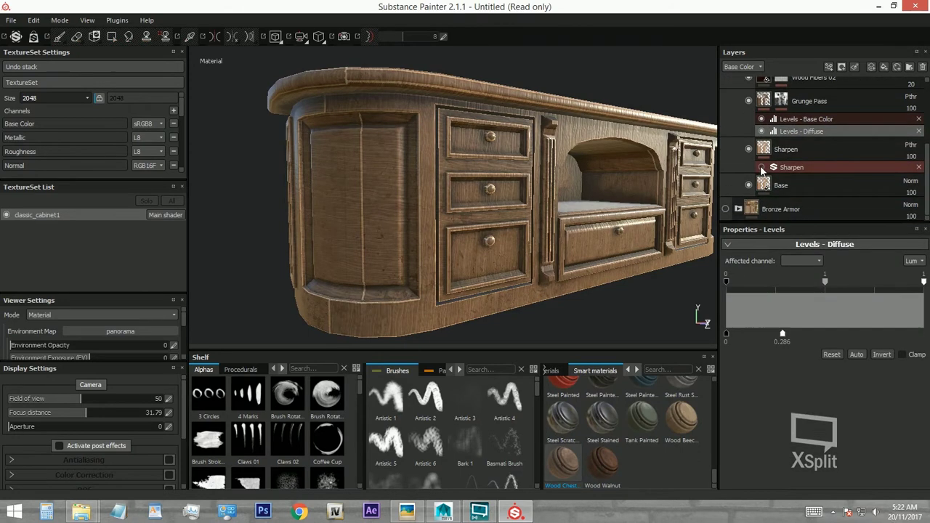
{"action": "left_click", "coordinate": [761, 168]}
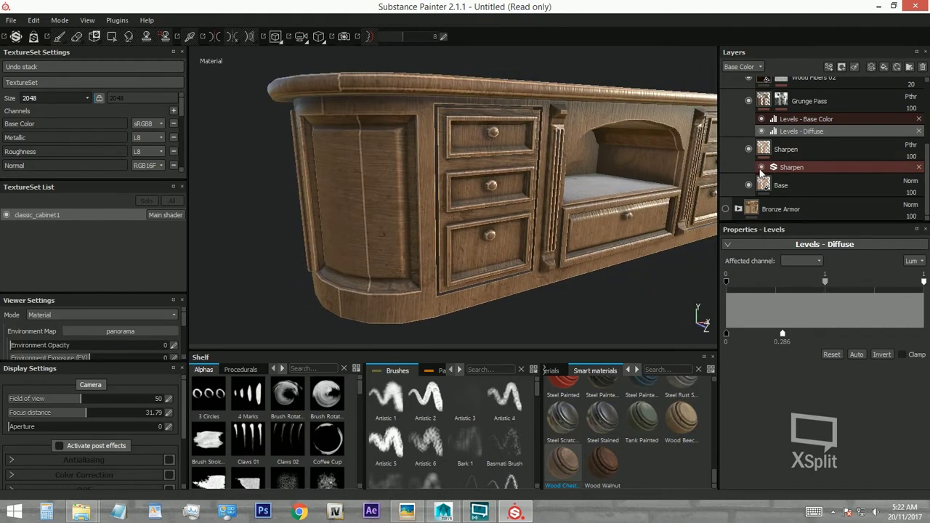
{"action": "left_click", "coordinate": [819, 156]}
{"action": "key", "text": "Delete"}
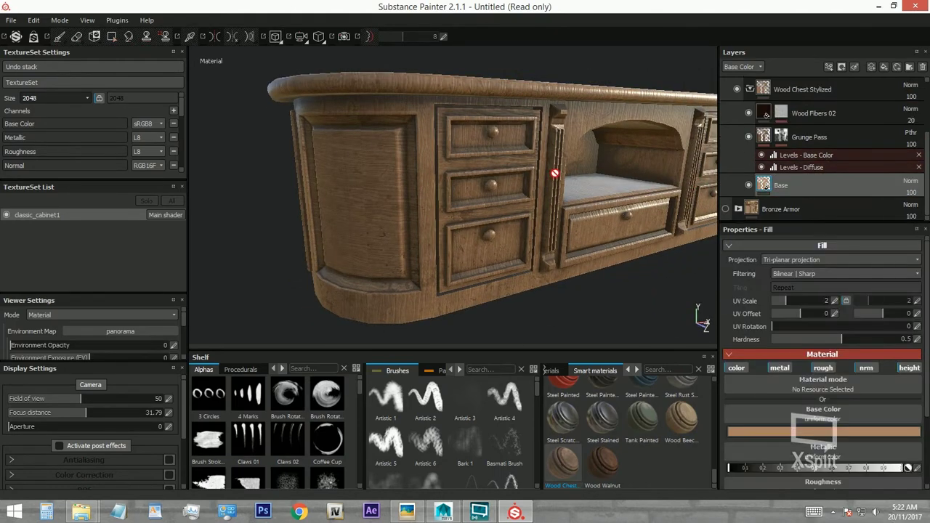
{"action": "mouse_move", "coordinate": [554, 173]}
{"action": "left_mouse_down", "text": "alt"}
{"action": "mouse_move", "coordinate": [432, 124]}
{"action": "mouse_move", "coordinate": [373, 170]}
{"action": "mouse_move", "coordinate": [448, 186]}
{"action": "mouse_move", "coordinate": [465, 155]}
{"action": "mouse_move", "coordinate": [489, 181]}
{"action": "mouse_move", "coordinate": [443, 208]}
{"action": "left_mouse_up", "text": "alt"}
Collapse the stack and move the lower Bronze Armor folder to the top.
{"action": "scroll", "coordinate": [759, 131], "scroll_direction": "up", "scroll_amount": 2}
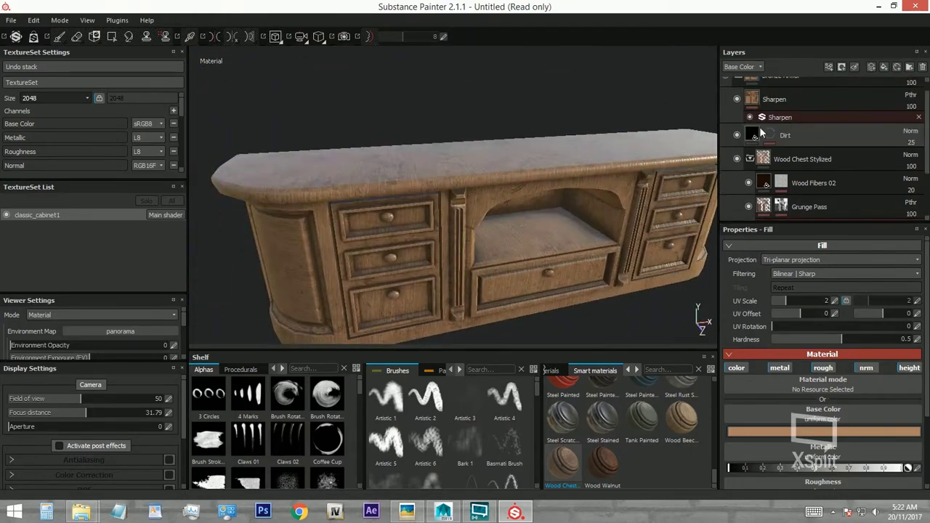
{"action": "left_click", "coordinate": [765, 110]}
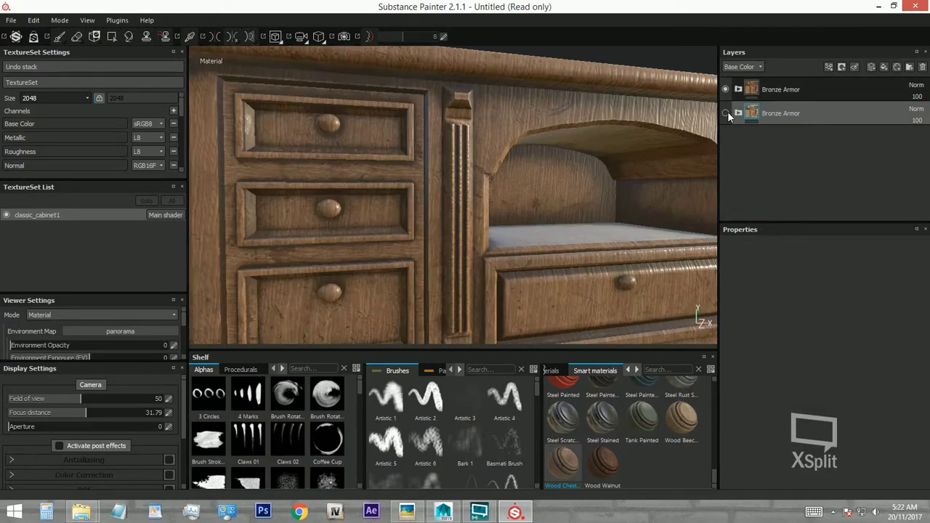
{"action": "left_click_drag", "start_coordinate": [823, 85], "coordinate": [823, 79]}
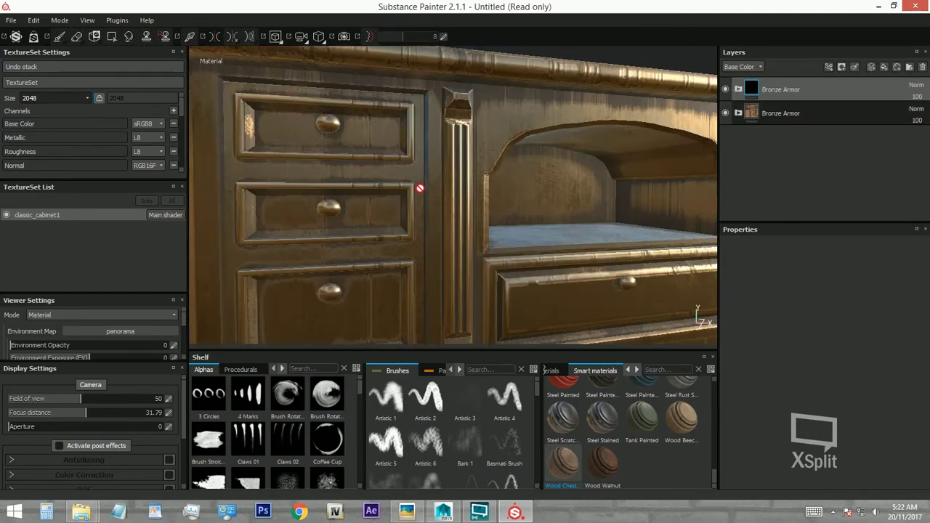
{"action": "left_click_drag", "start_coordinate": [421, 189], "coordinate": [472, 205], "text": "alt"}
Blend the top Bronze Armor folder with Overlay at 39 opacity.
{"action": "left_click", "coordinate": [915, 85]}
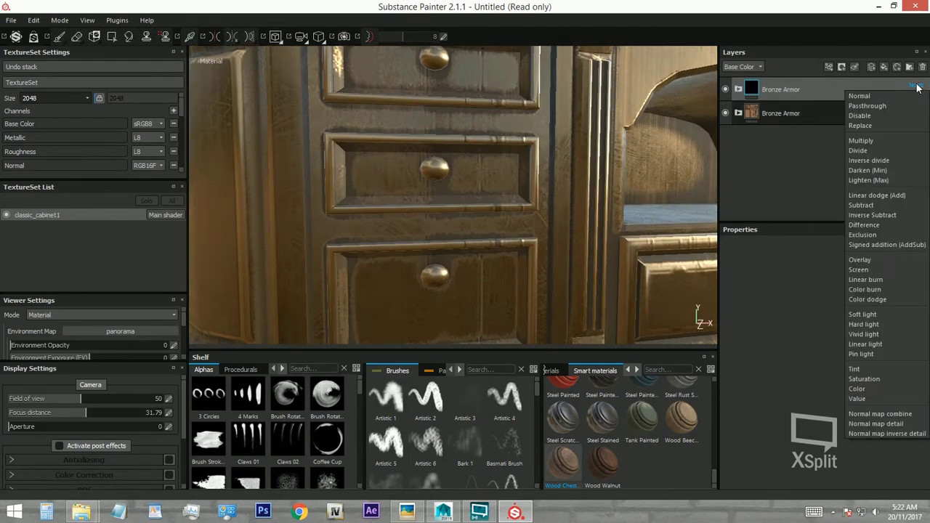
{"action": "left_click", "coordinate": [873, 260]}
{"action": "mouse_move", "coordinate": [557, 202]}
{"action": "left_mouse_down", "text": "alt"}
{"action": "mouse_move", "coordinate": [538, 141]}
{"action": "mouse_move", "coordinate": [465, 152]}
{"action": "mouse_move", "coordinate": [544, 184]}
{"action": "mouse_move", "coordinate": [509, 152]}
{"action": "mouse_move", "coordinate": [475, 162]}
{"action": "left_mouse_up", "text": "alt"}
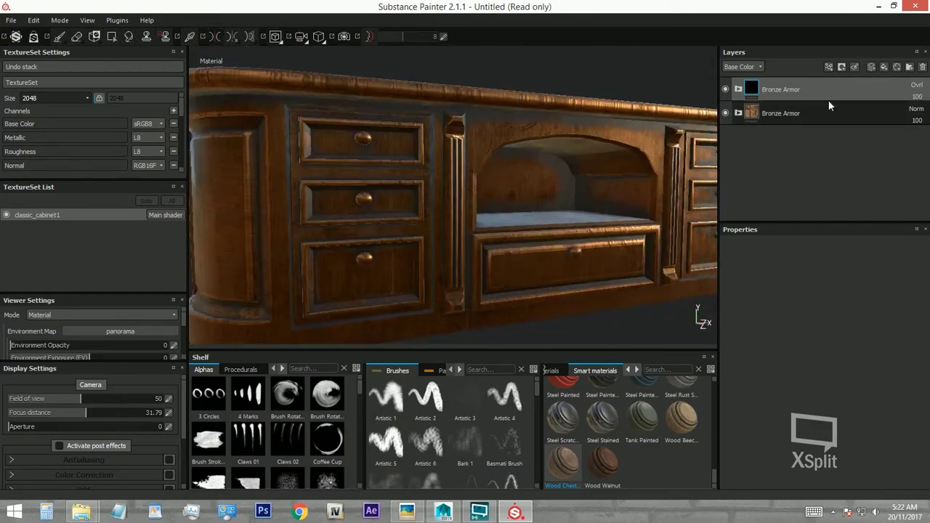
{"action": "mouse_move", "coordinate": [917, 97]}
{"action": "left_mouse_down"}
{"action": "mouse_move", "coordinate": [901, 112]}
{"action": "mouse_move", "coordinate": [835, 111]}
{"action": "left_mouse_up"}
{"action": "left_click_drag", "start_coordinate": [894, 117], "coordinate": [885, 117]}
Add the Copper smart material to the layer stack.
{"action": "mouse_move", "coordinate": [582, 145]}
{"action": "left_mouse_down", "text": "alt"}
{"action": "mouse_move", "coordinate": [555, 141]}
{"action": "mouse_move", "coordinate": [642, 135]}
{"action": "left_mouse_up", "text": "alt"}
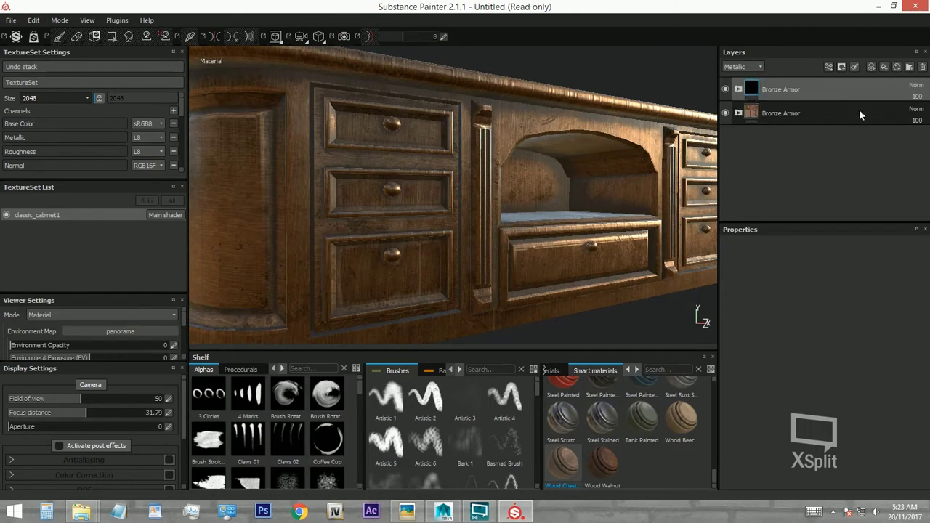
{"action": "mouse_move", "coordinate": [552, 182]}
{"action": "left_mouse_down", "text": "alt"}
{"action": "mouse_move", "coordinate": [540, 181]}
{"action": "mouse_move", "coordinate": [573, 181]}
{"action": "mouse_move", "coordinate": [528, 180]}
{"action": "mouse_move", "coordinate": [587, 182]}
{"action": "mouse_move", "coordinate": [630, 162]}
{"action": "left_mouse_up", "text": "alt"}
{"action": "scroll", "coordinate": [623, 459], "scroll_direction": "up", "scroll_amount": 5}
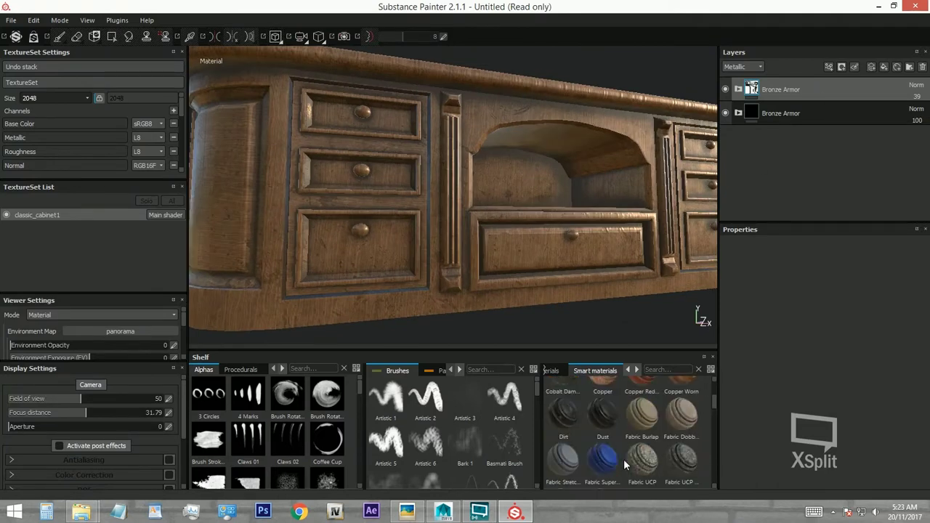
{"action": "scroll", "coordinate": [623, 459], "scroll_direction": "up", "scroll_amount": 3}
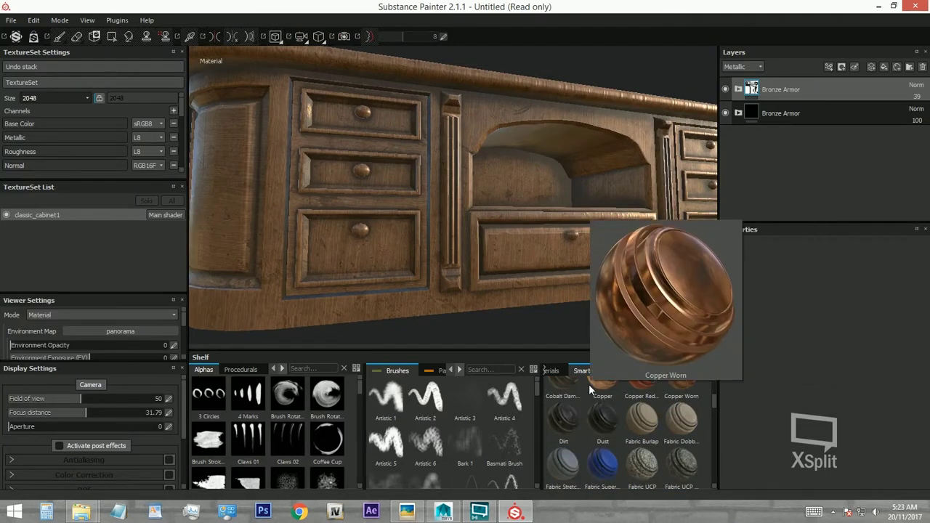
{"action": "left_click_drag", "start_coordinate": [593, 385], "coordinate": [812, 150]}
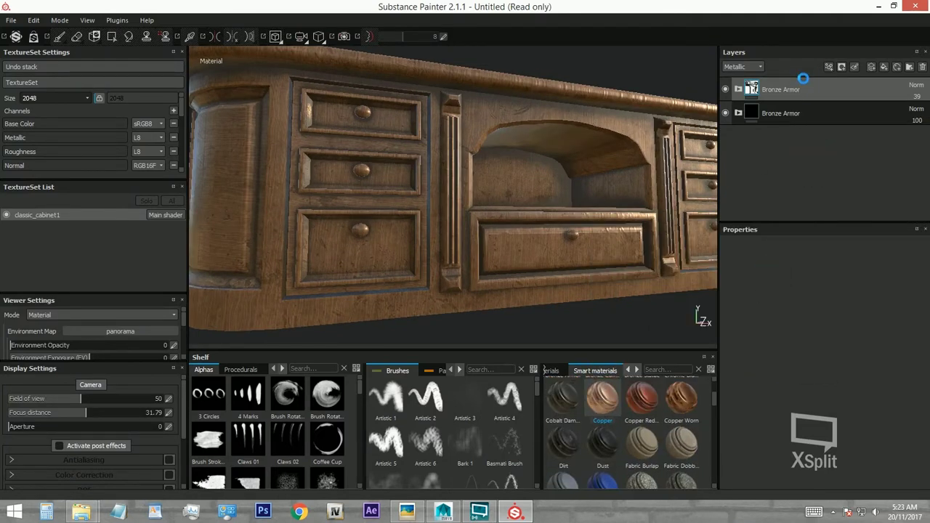
{"action": "key", "text": "1"}
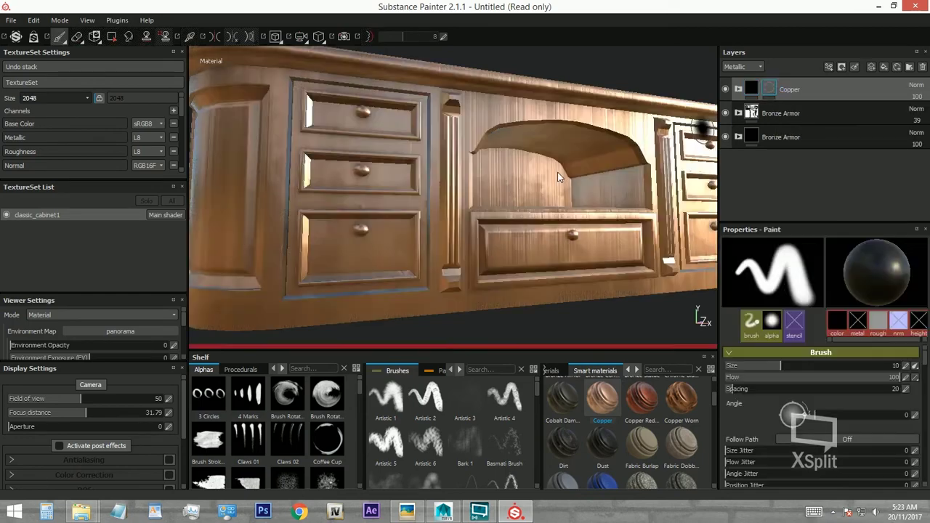
{"action": "key", "text": "4"}
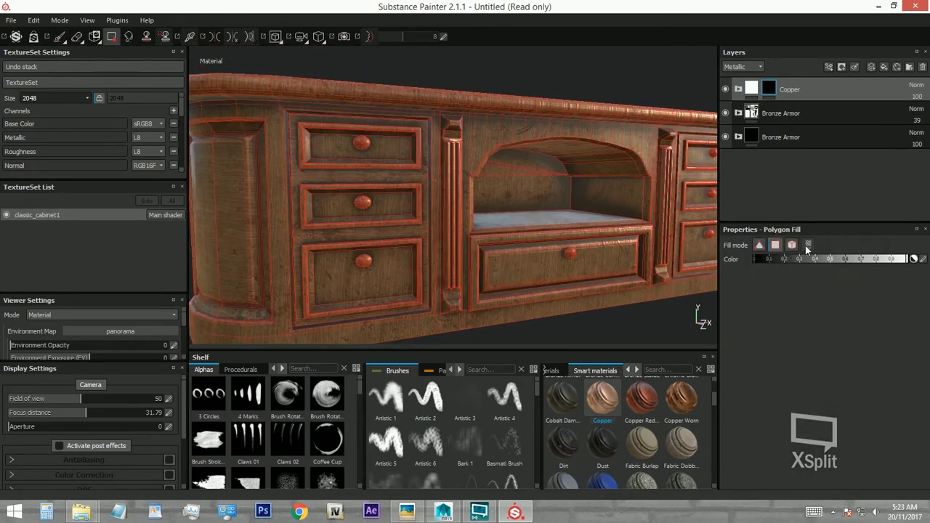
{"action": "scroll", "coordinate": [371, 252], "scroll_direction": "up", "scroll_amount": 5}
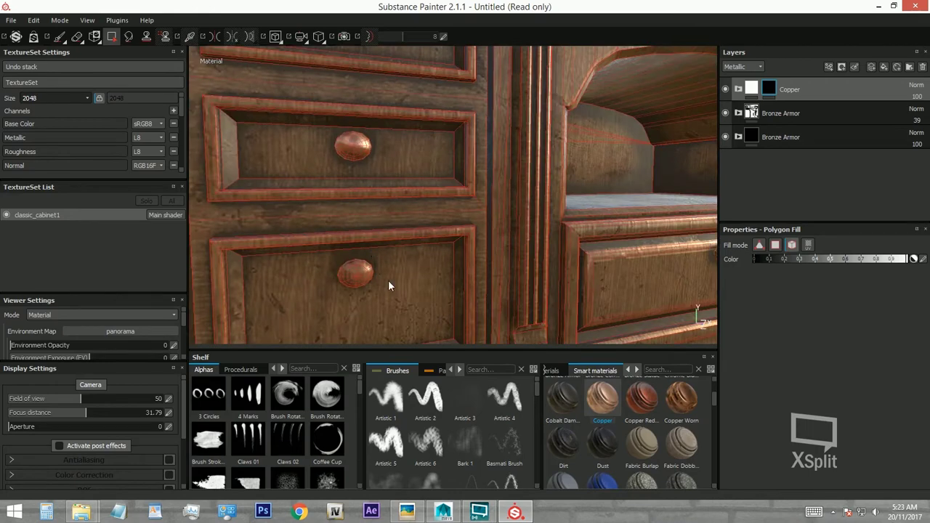
{"action": "mouse_move", "coordinate": [389, 285]}
{"action": "left_mouse_down", "text": "alt"}
{"action": "mouse_move", "coordinate": [482, 273]}
{"action": "mouse_move", "coordinate": [434, 228]}
{"action": "mouse_move", "coordinate": [549, 269]}
{"action": "mouse_move", "coordinate": [547, 231]}
{"action": "mouse_move", "coordinate": [499, 238]}
{"action": "left_mouse_up", "text": "alt"}
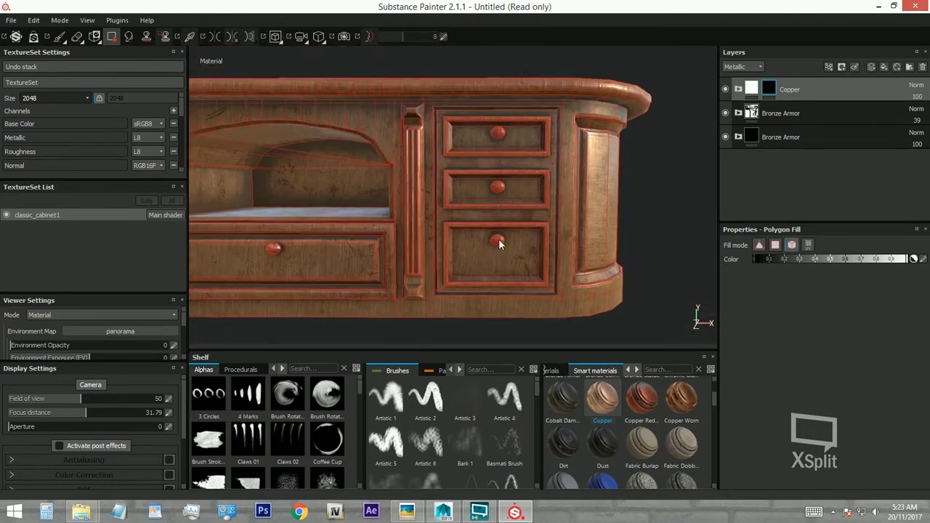
{"action": "mouse_move", "coordinate": [500, 133]}
{"action": "left_mouse_down", "text": "alt"}
{"action": "mouse_move", "coordinate": [524, 211]}
{"action": "mouse_move", "coordinate": [413, 201]}
{"action": "mouse_move", "coordinate": [473, 263]}
{"action": "mouse_move", "coordinate": [362, 220]}
{"action": "mouse_move", "coordinate": [401, 210]}
{"action": "mouse_move", "coordinate": [373, 239]}
{"action": "mouse_move", "coordinate": [303, 217]}
{"action": "mouse_move", "coordinate": [270, 277]}
{"action": "left_mouse_up", "text": "alt"}
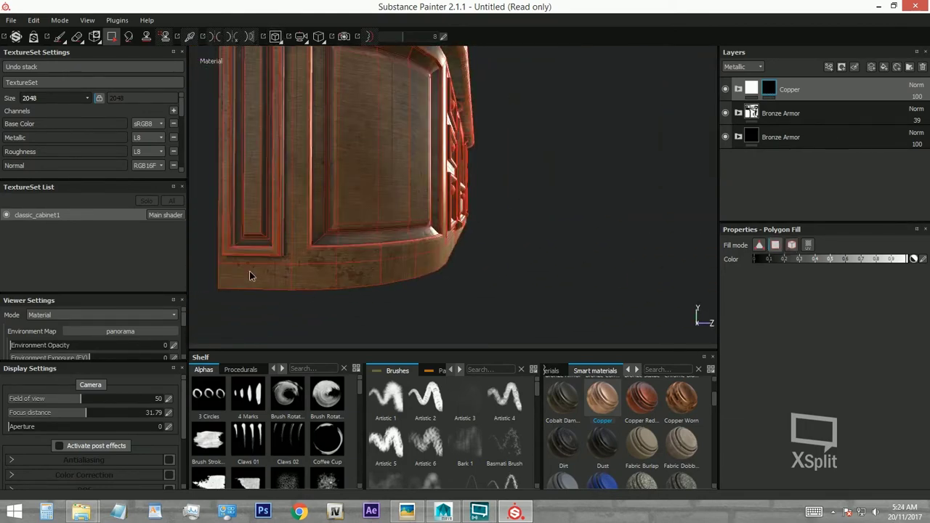
{"action": "mouse_move", "coordinate": [361, 269]}
{"action": "left_mouse_down", "text": "alt"}
{"action": "mouse_move", "coordinate": [345, 278]}
{"action": "mouse_move", "coordinate": [376, 277]}
{"action": "mouse_move", "coordinate": [313, 266]}
{"action": "mouse_move", "coordinate": [556, 264]}
{"action": "left_mouse_up", "text": "alt"}
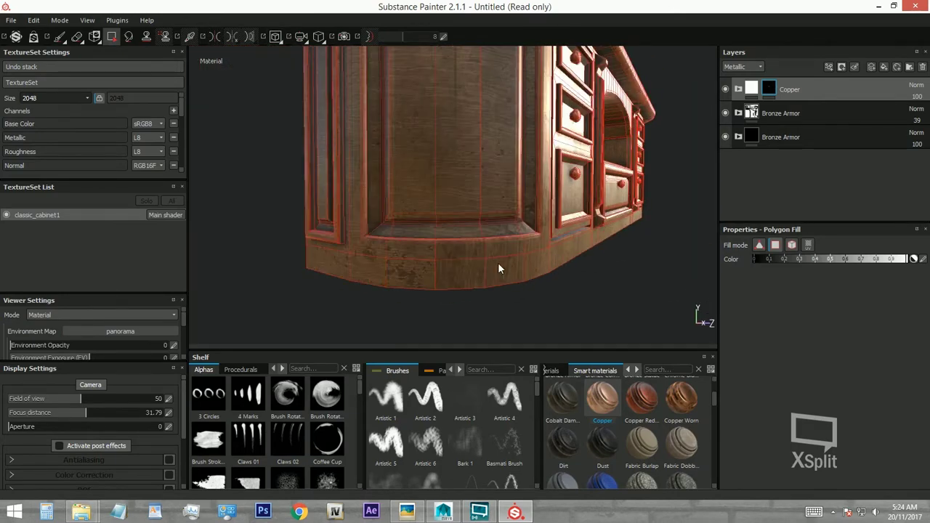
{"action": "mouse_move", "coordinate": [499, 266]}
{"action": "left_mouse_down", "text": "alt"}
{"action": "mouse_move", "coordinate": [406, 260]}
{"action": "mouse_move", "coordinate": [364, 201]}
{"action": "mouse_move", "coordinate": [415, 186]}
{"action": "mouse_move", "coordinate": [482, 249]}
{"action": "left_mouse_up", "text": "alt"}
{"action": "key", "text": "1"}
{"action": "scroll", "coordinate": [416, 185], "scroll_direction": "up", "scroll_amount": 5}
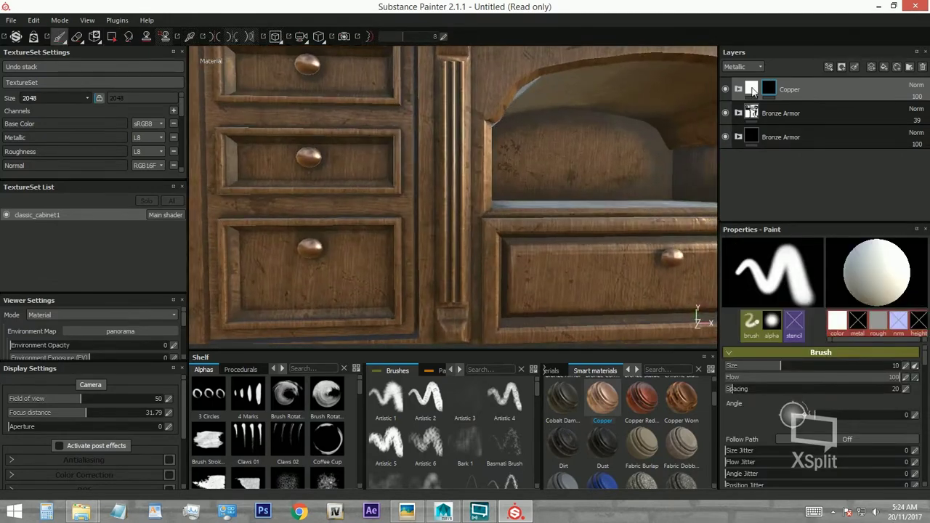
Darken the Base Color of the Copper group's Base Metal layer.
{"action": "left_click", "coordinate": [738, 88]}
{"action": "scroll", "coordinate": [778, 119], "scroll_direction": "down", "scroll_amount": 1}
{"action": "left_click", "coordinate": [799, 149]}
{"action": "left_click", "coordinate": [734, 357]}
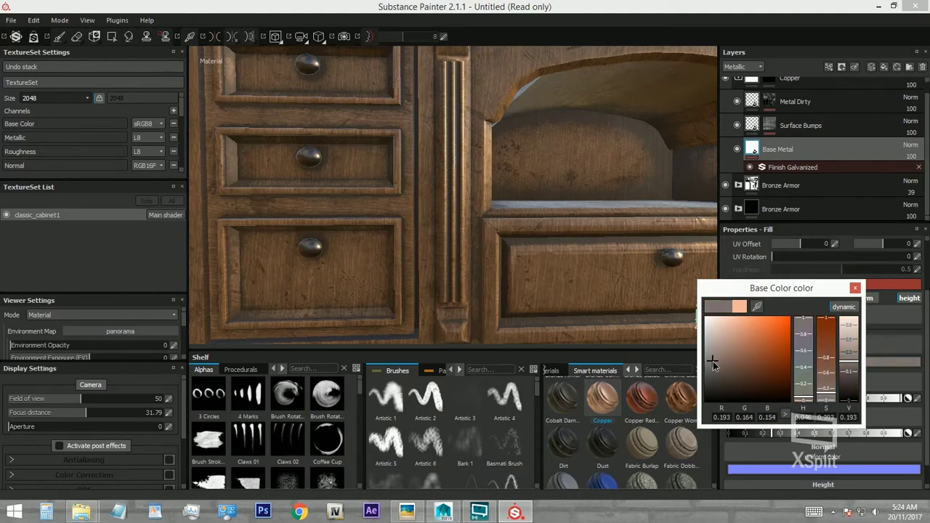
{"action": "left_click", "coordinate": [855, 288]}
{"action": "scroll", "coordinate": [274, 118], "scroll_direction": "down", "scroll_amount": 4}
{"action": "mouse_move", "coordinate": [274, 119]}
{"action": "left_mouse_down", "text": "alt"}
{"action": "mouse_move", "coordinate": [430, 185]}
{"action": "mouse_move", "coordinate": [525, 183]}
{"action": "mouse_move", "coordinate": [526, 206]}
{"action": "mouse_move", "coordinate": [654, 175]}
{"action": "left_mouse_up", "text": "alt"}
{"action": "scroll", "coordinate": [806, 138], "scroll_direction": "up", "scroll_amount": 1}
{"action": "double_click", "coordinate": [821, 149]}
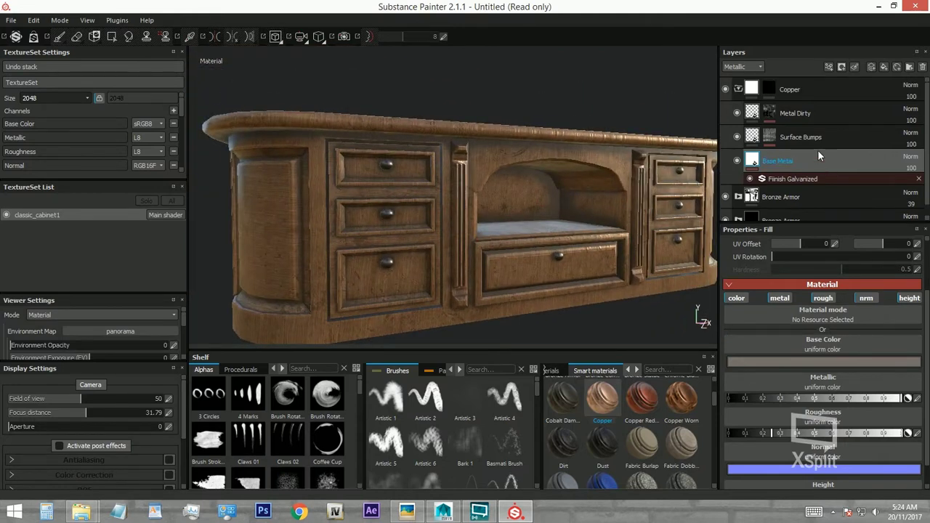
Collapse the Copper group and duplicate the Copper layer.
{"action": "left_click", "coordinate": [739, 88]}
{"action": "right_click", "coordinate": [830, 88]}
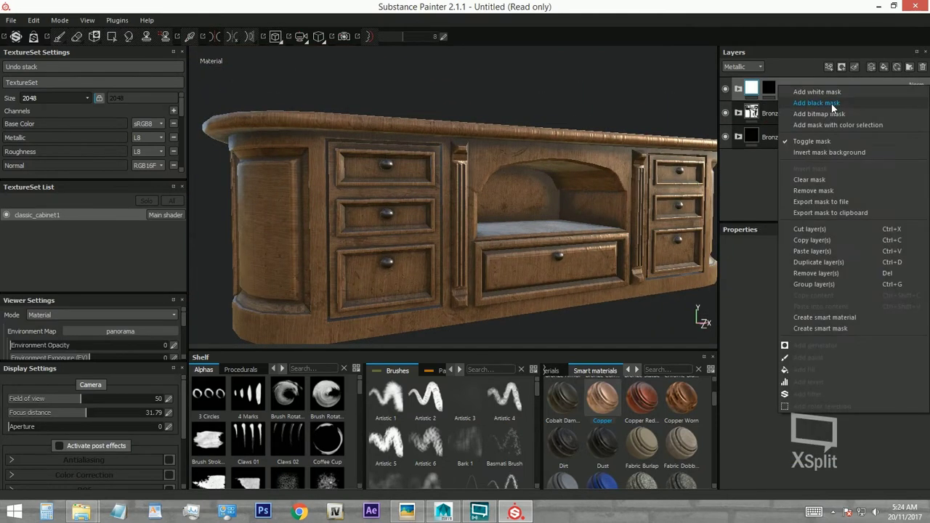
{"action": "left_click", "coordinate": [811, 240]}
{"action": "right_click", "coordinate": [831, 87]}
{"action": "left_click", "coordinate": [812, 250]}
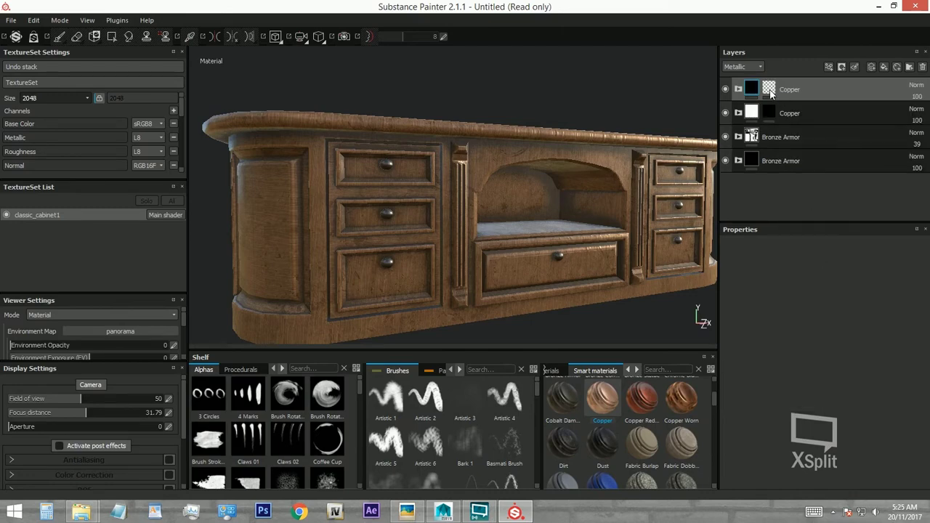
Replace the duplicate Copper layer's mask with a black mask and use polygon fill.
{"action": "left_click_drag", "start_coordinate": [492, 219], "coordinate": [525, 253], "text": "alt"}
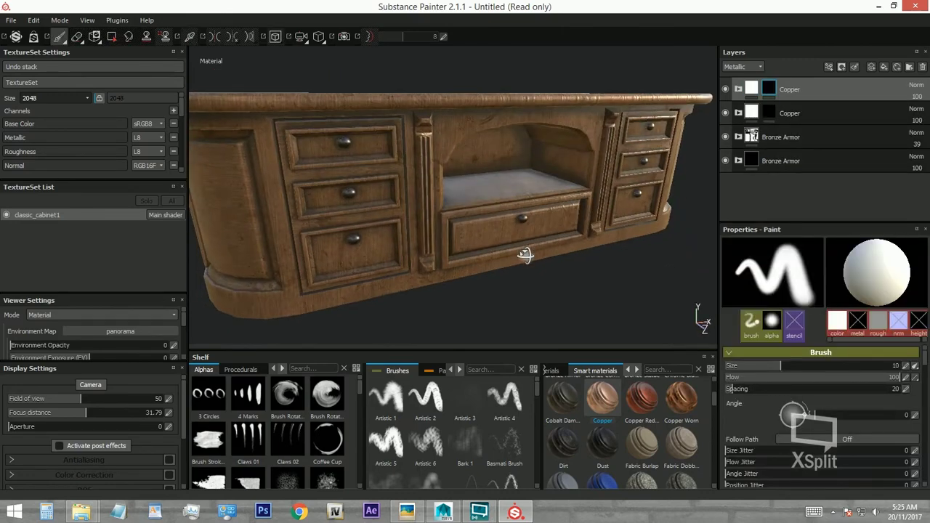
{"action": "right_click", "coordinate": [771, 91]}
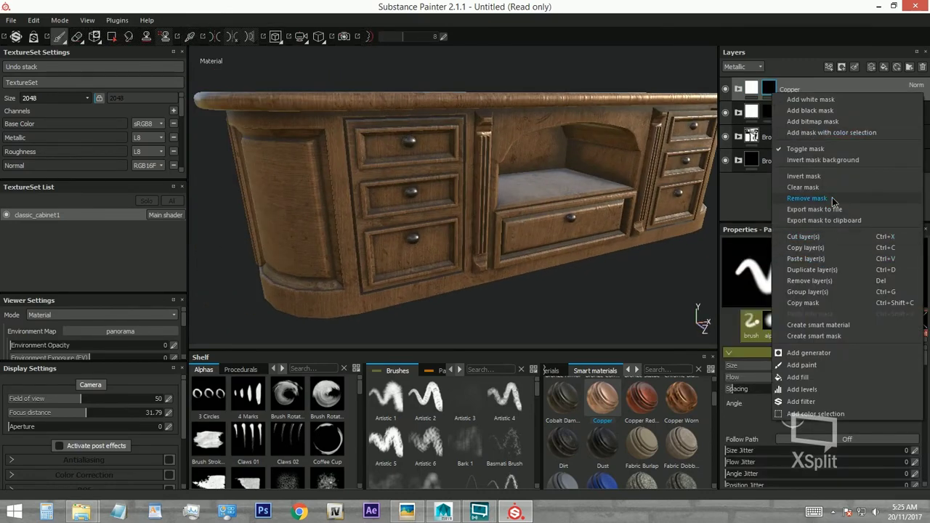
{"action": "left_click", "coordinate": [806, 198]}
{"action": "left_click_drag", "start_coordinate": [508, 196], "coordinate": [526, 208], "text": "alt"}
{"action": "mouse_move", "coordinate": [525, 208]}
{"action": "right_mouse_down", "text": "alt"}
{"action": "mouse_move", "coordinate": [546, 218]}
{"action": "mouse_move", "coordinate": [545, 243]}
{"action": "right_mouse_up", "text": "alt"}
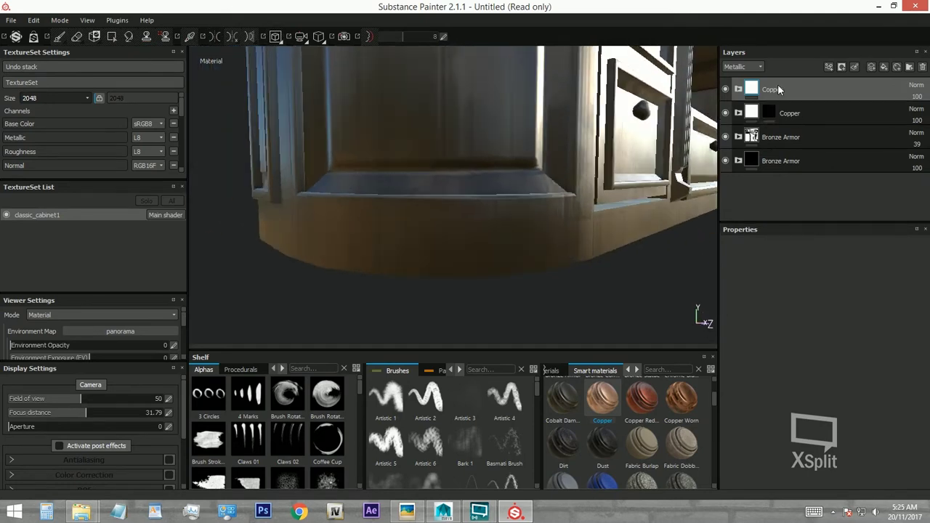
{"action": "left_click", "coordinate": [778, 89]}
{"action": "right_click", "coordinate": [775, 87]}
{"action": "left_click", "coordinate": [796, 327]}
{"action": "left_click", "coordinate": [111, 36]}
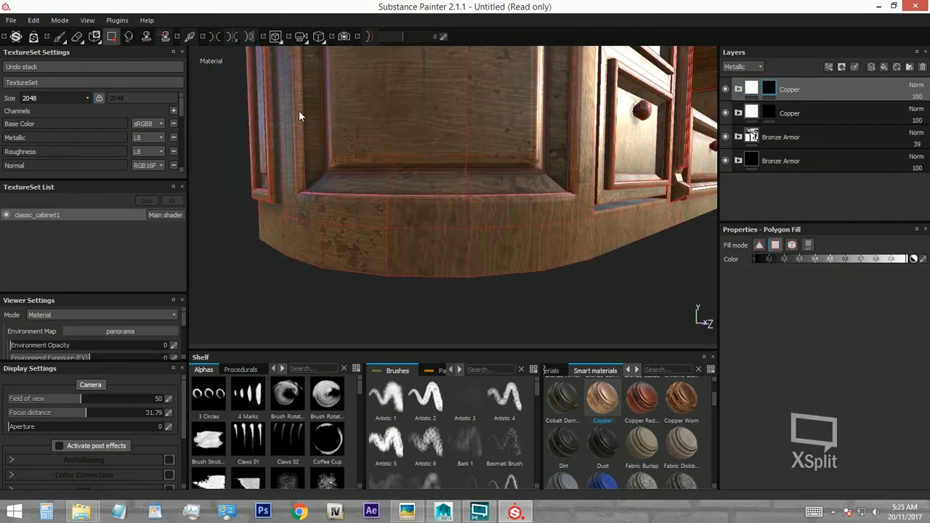
Inspect the cabinet's drawers and curved corner, then select the top Copper's Base Metal sub-layer.
{"action": "mouse_move", "coordinate": [299, 116]}
{"action": "left_mouse_down", "text": "alt"}
{"action": "mouse_move", "coordinate": [542, 233]}
{"action": "mouse_move", "coordinate": [385, 232]}
{"action": "mouse_move", "coordinate": [565, 213]}
{"action": "mouse_move", "coordinate": [378, 222]}
{"action": "mouse_move", "coordinate": [522, 209]}
{"action": "mouse_move", "coordinate": [329, 231]}
{"action": "left_mouse_up", "text": "alt"}
{"action": "scroll", "coordinate": [366, 228], "scroll_direction": "down", "scroll_amount": 3}
{"action": "scroll", "coordinate": [374, 225], "scroll_direction": "up", "scroll_amount": 3}
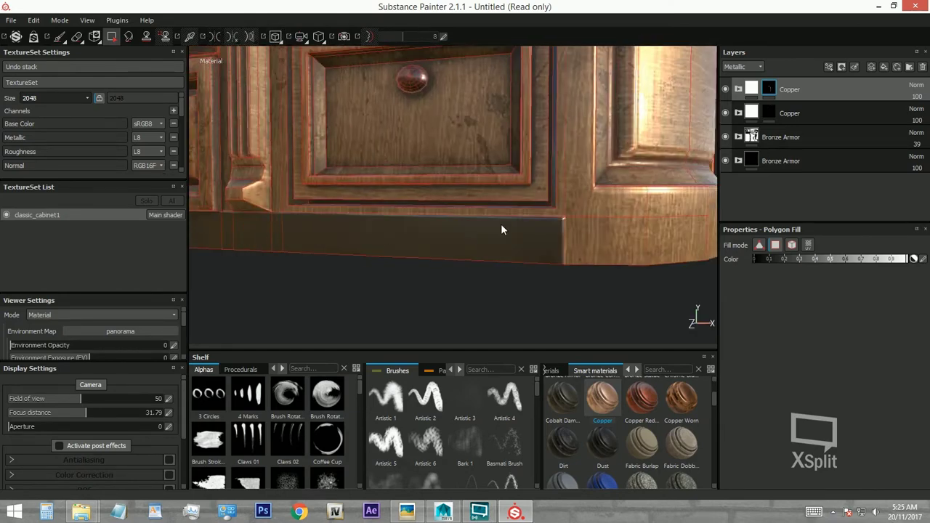
{"action": "left_click_drag", "start_coordinate": [501, 230], "coordinate": [413, 252], "text": "alt"}
{"action": "mouse_move", "coordinate": [525, 238]}
{"action": "left_mouse_down", "text": "alt"}
{"action": "mouse_move", "coordinate": [554, 234]}
{"action": "mouse_move", "coordinate": [301, 243]}
{"action": "mouse_move", "coordinate": [332, 253]}
{"action": "mouse_move", "coordinate": [212, 182]}
{"action": "mouse_move", "coordinate": [230, 284]}
{"action": "mouse_move", "coordinate": [461, 250]}
{"action": "mouse_move", "coordinate": [451, 247]}
{"action": "left_mouse_up", "text": "alt"}
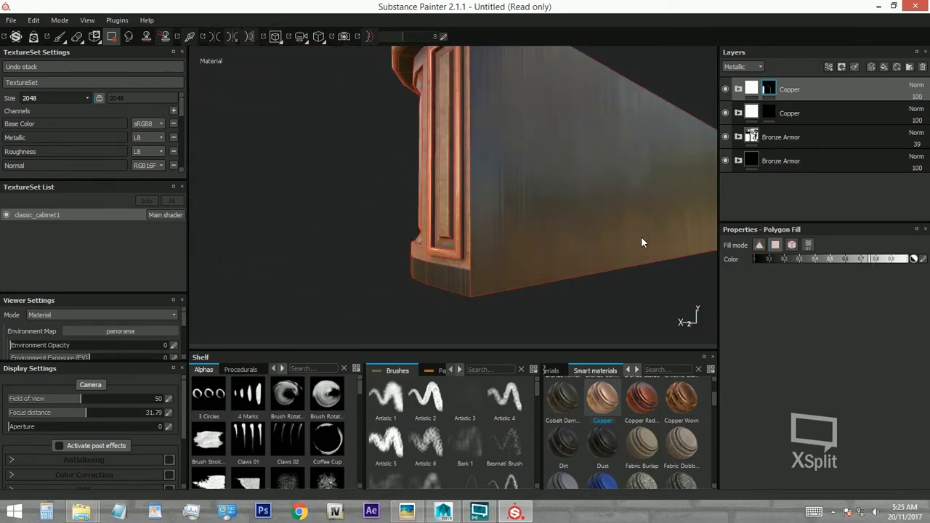
{"action": "mouse_move", "coordinate": [641, 236]}
{"action": "left_mouse_down", "text": "alt"}
{"action": "mouse_move", "coordinate": [369, 218]}
{"action": "mouse_move", "coordinate": [450, 239]}
{"action": "left_mouse_up", "text": "alt"}
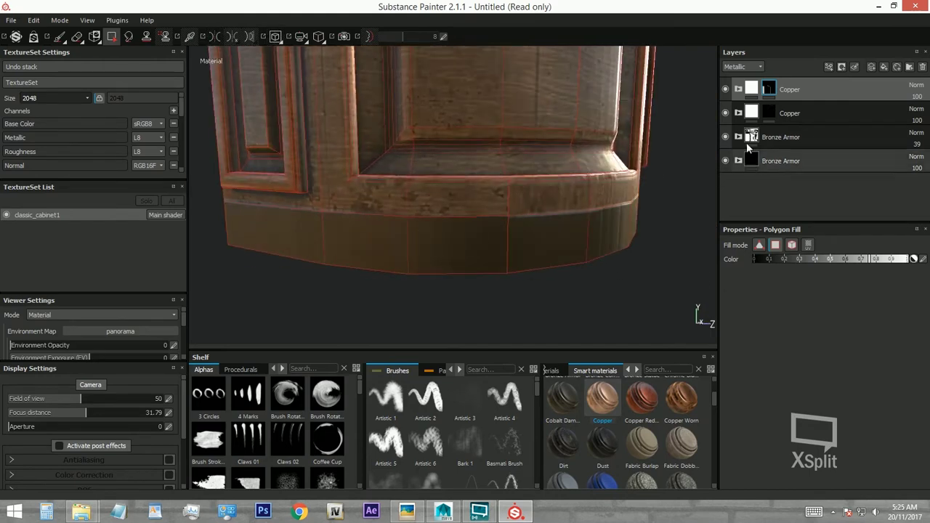
{"action": "left_click", "coordinate": [738, 89]}
{"action": "left_click", "coordinate": [763, 125]}
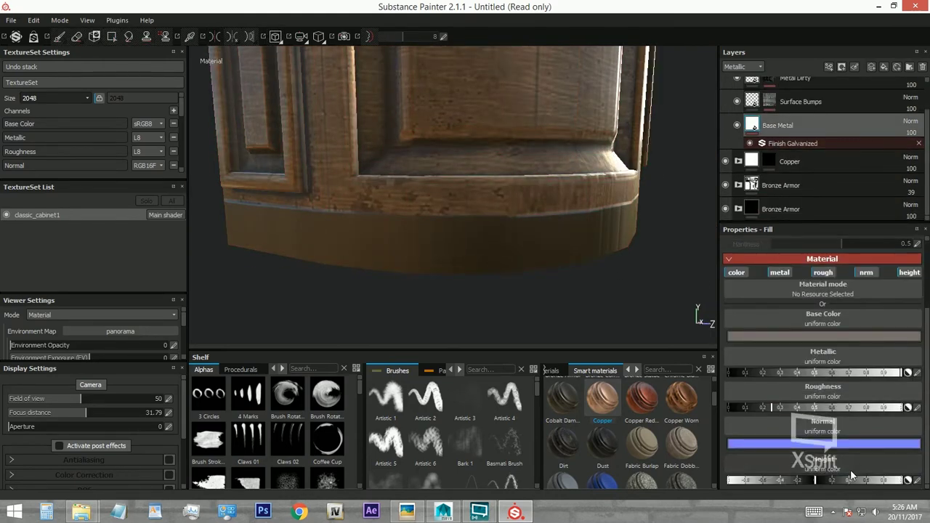
Select the top Copper layer and switch to the polygon fill mode.
{"action": "scroll", "coordinate": [477, 222], "scroll_direction": "down", "scroll_amount": 3}
{"action": "mouse_move", "coordinate": [478, 223]}
{"action": "left_mouse_down", "text": "alt"}
{"action": "mouse_move", "coordinate": [415, 243]}
{"action": "mouse_move", "coordinate": [430, 247]}
{"action": "mouse_move", "coordinate": [349, 240]}
{"action": "mouse_move", "coordinate": [378, 211]}
{"action": "mouse_move", "coordinate": [328, 182]}
{"action": "mouse_move", "coordinate": [349, 203]}
{"action": "mouse_move", "coordinate": [406, 194]}
{"action": "left_mouse_up", "text": "alt"}
{"action": "scroll", "coordinate": [406, 194], "scroll_direction": "up", "scroll_amount": 2}
{"action": "scroll", "coordinate": [371, 172], "scroll_direction": "up", "scroll_amount": 5}
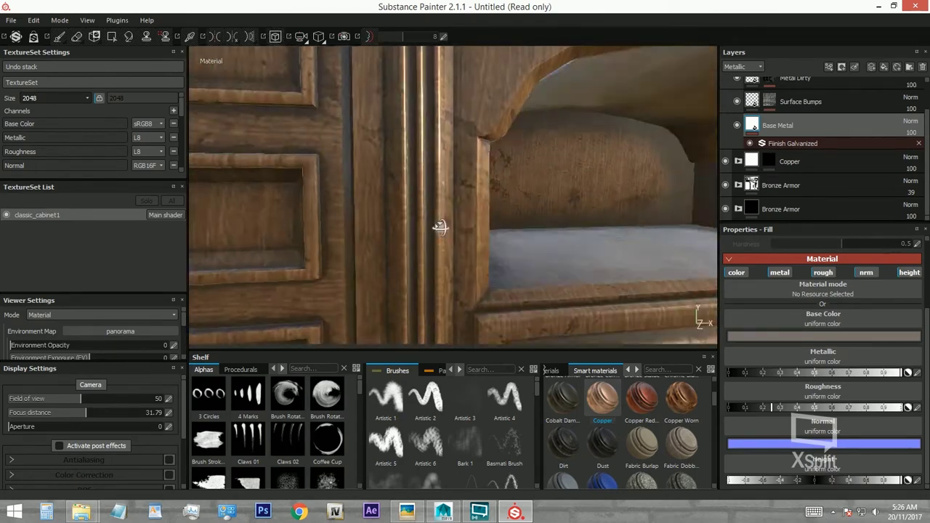
{"action": "scroll", "coordinate": [504, 245], "scroll_direction": "up", "scroll_amount": 2}
{"action": "left_click_drag", "start_coordinate": [479, 210], "coordinate": [446, 193], "text": "alt"}
{"action": "scroll", "coordinate": [803, 139], "scroll_direction": "up", "scroll_amount": 2}
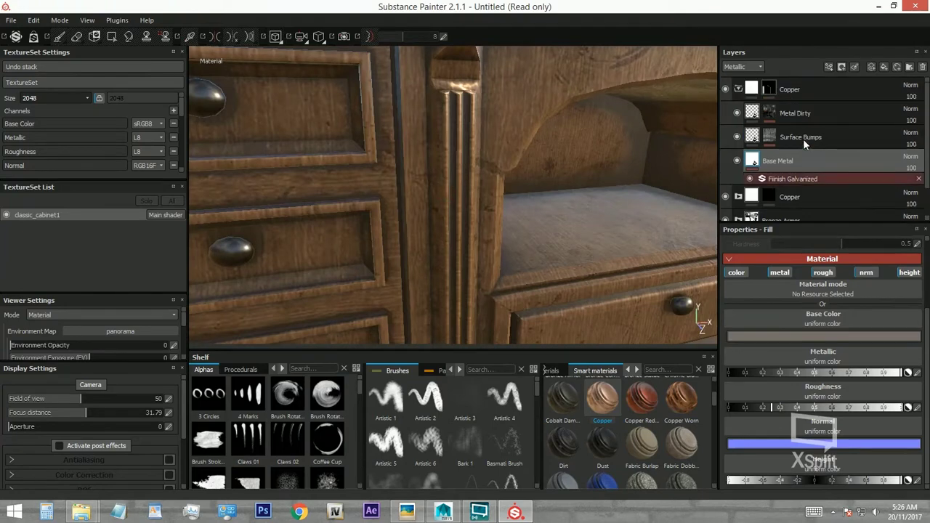
{"action": "left_click", "coordinate": [790, 88]}
{"action": "key", "text": "4"}
Check the cabinet front and curved door, then switch back to painting.
{"action": "mouse_move", "coordinate": [496, 172]}
{"action": "left_mouse_down", "text": "alt"}
{"action": "mouse_move", "coordinate": [409, 141]}
{"action": "mouse_move", "coordinate": [544, 187]}
{"action": "mouse_move", "coordinate": [496, 279]}
{"action": "mouse_move", "coordinate": [467, 196]}
{"action": "mouse_move", "coordinate": [417, 213]}
{"action": "mouse_move", "coordinate": [473, 224]}
{"action": "left_mouse_up", "text": "alt"}
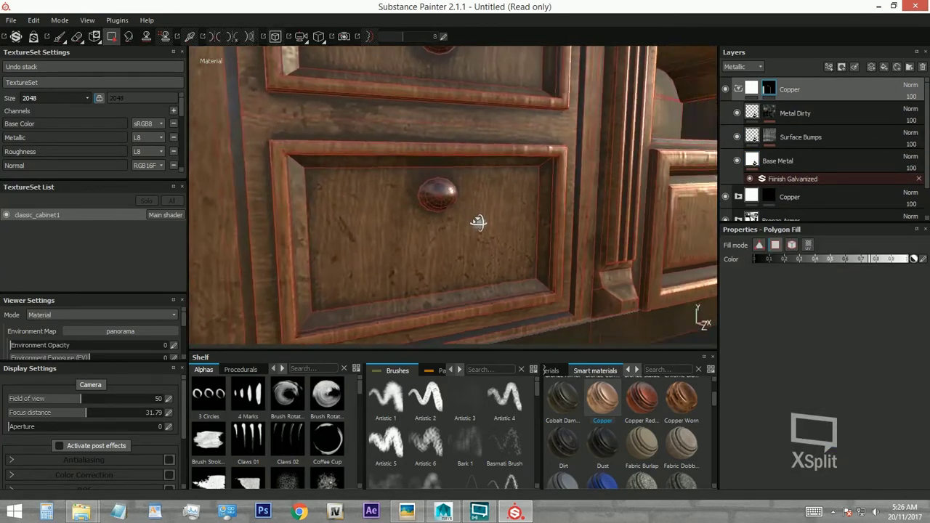
{"action": "scroll", "coordinate": [474, 223], "scroll_direction": "down", "scroll_amount": 5}
{"action": "mouse_move", "coordinate": [281, 155]}
{"action": "left_mouse_down", "text": "alt"}
{"action": "mouse_move", "coordinate": [380, 179]}
{"action": "mouse_move", "coordinate": [458, 232]}
{"action": "left_mouse_up", "text": "alt"}
{"action": "scroll", "coordinate": [458, 233], "scroll_direction": "up", "scroll_amount": 3}
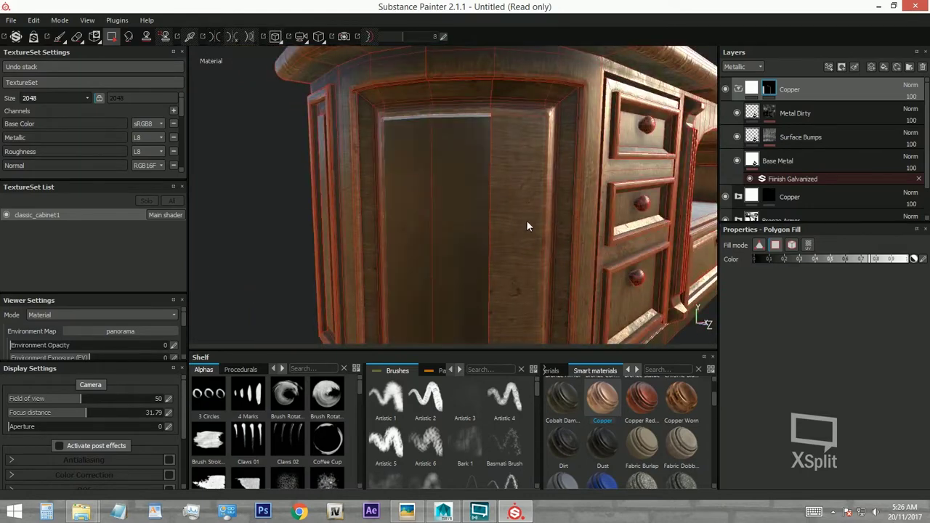
{"action": "mouse_move", "coordinate": [527, 225]}
{"action": "left_mouse_down", "text": "alt"}
{"action": "mouse_move", "coordinate": [651, 216]}
{"action": "mouse_move", "coordinate": [574, 228]}
{"action": "mouse_move", "coordinate": [526, 210]}
{"action": "mouse_move", "coordinate": [276, 193]}
{"action": "mouse_move", "coordinate": [302, 194]}
{"action": "left_mouse_up", "text": "alt"}
{"action": "scroll", "coordinate": [276, 193], "scroll_direction": "up", "scroll_amount": 3}
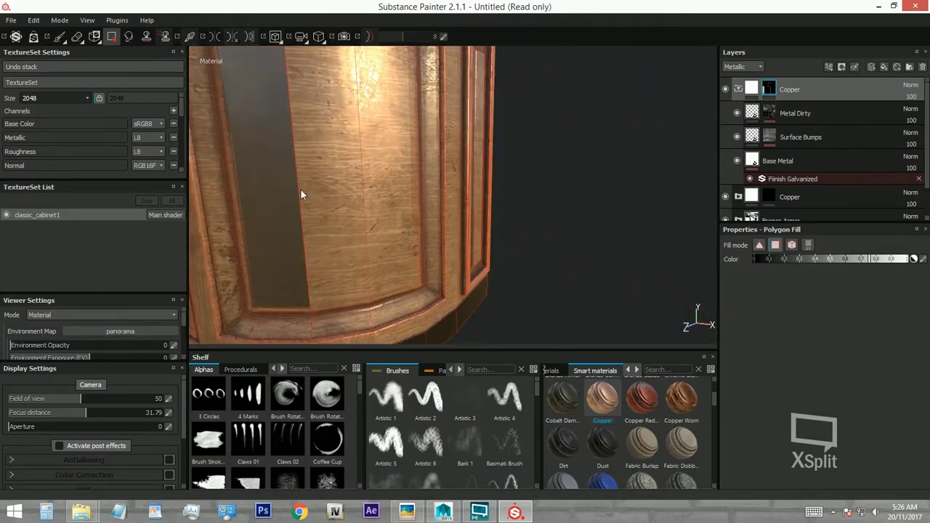
{"action": "mouse_move", "coordinate": [425, 199]}
{"action": "left_mouse_down", "text": "alt"}
{"action": "mouse_move", "coordinate": [596, 208]}
{"action": "mouse_move", "coordinate": [347, 160]}
{"action": "mouse_move", "coordinate": [365, 138]}
{"action": "mouse_move", "coordinate": [480, 208]}
{"action": "left_mouse_up", "text": "alt"}
{"action": "key", "text": "1"}
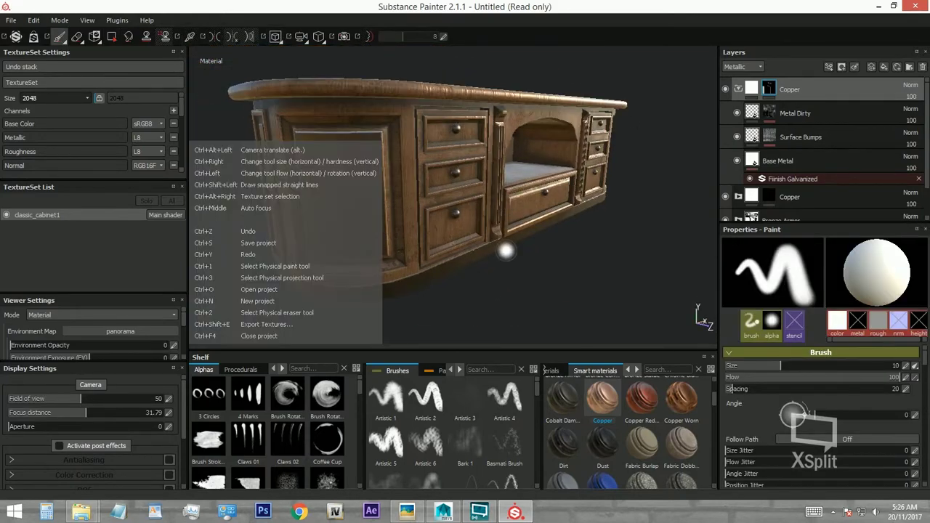
{"action": "scroll", "coordinate": [535, 249], "scroll_direction": "up", "scroll_amount": 2}
{"action": "mouse_move", "coordinate": [535, 248]}
{"action": "left_mouse_down", "text": "alt"}
{"action": "mouse_move", "coordinate": [428, 245]}
{"action": "mouse_move", "coordinate": [436, 245]}
{"action": "left_mouse_up", "text": "alt"}
Search the shelf's materials for 'sto' to find stone.
{"action": "left_click", "coordinate": [552, 372]}
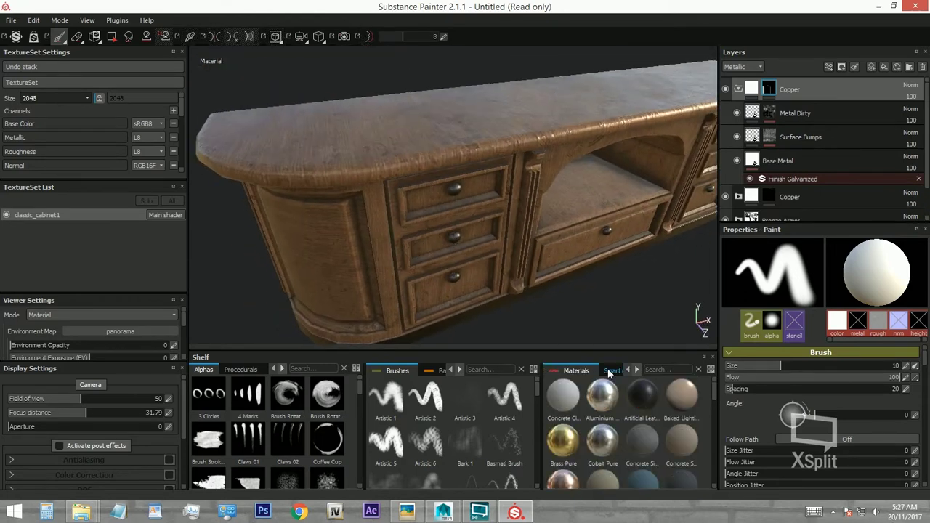
{"action": "left_click", "coordinate": [658, 369]}
{"action": "type", "text": "sto"}
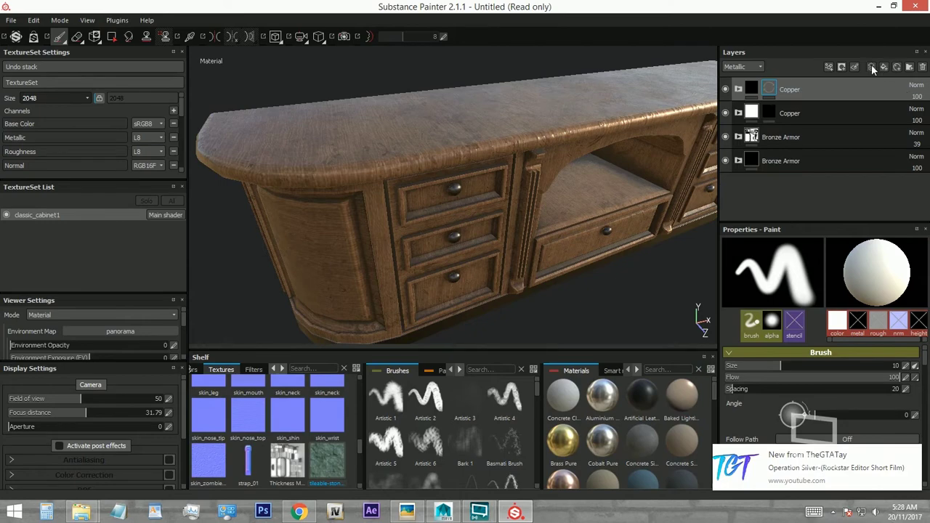
Add a fill layer with the stone texture, tri-planar projected at UV scale 1.89.
{"action": "left_click", "coordinate": [884, 68]}
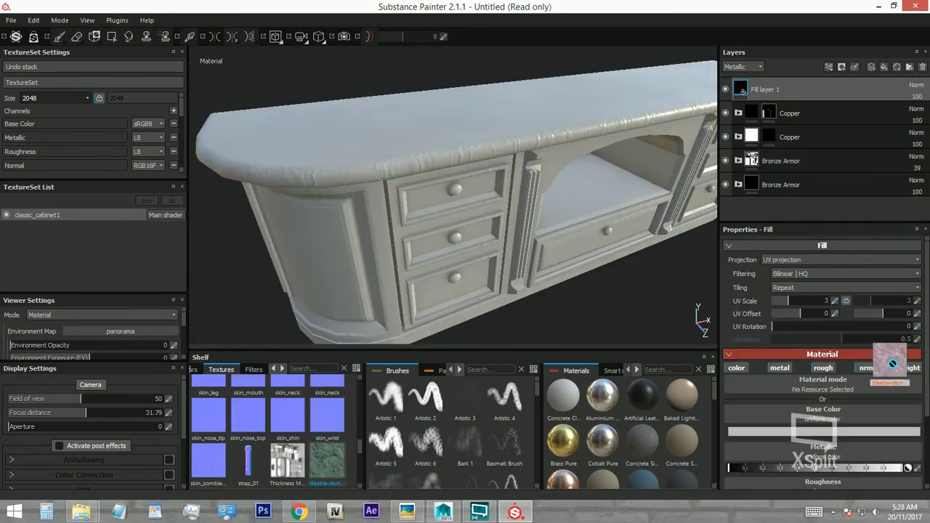
{"action": "left_click_drag", "start_coordinate": [892, 363], "coordinate": [851, 424]}
{"action": "left_click_drag", "start_coordinate": [542, 215], "coordinate": [460, 222], "text": "alt"}
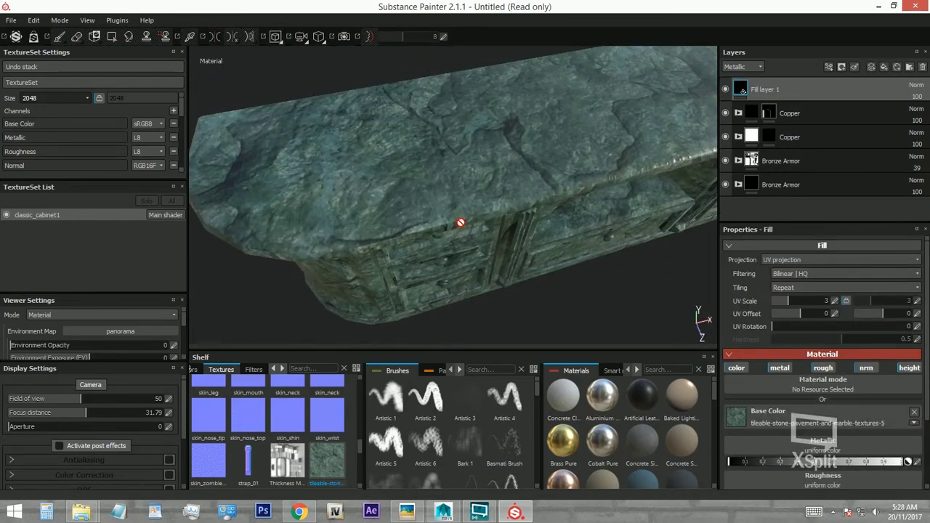
{"action": "left_click", "coordinate": [802, 262]}
{"action": "left_click", "coordinate": [796, 275]}
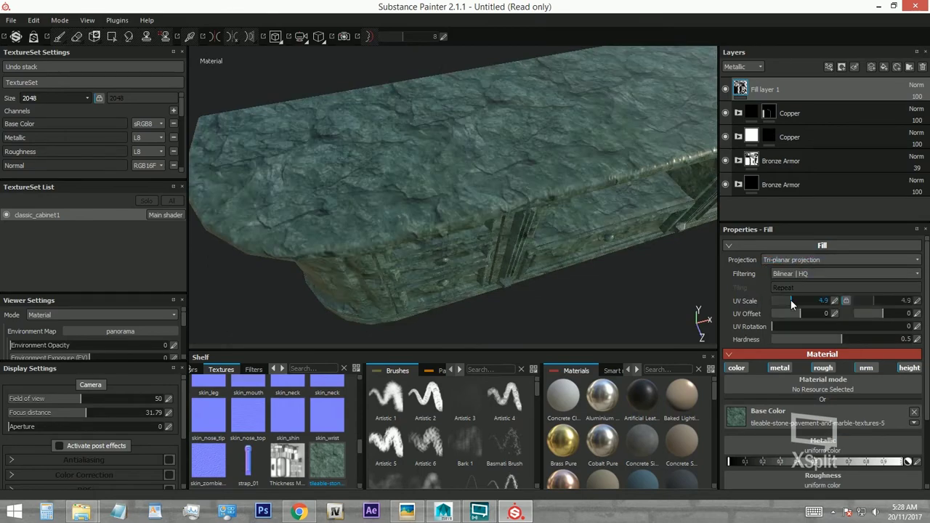
{"action": "left_click_drag", "start_coordinate": [790, 300], "coordinate": [789, 303]}
{"action": "mouse_move", "coordinate": [639, 211]}
{"action": "left_mouse_down", "text": "alt"}
{"action": "mouse_move", "coordinate": [495, 88]}
{"action": "mouse_move", "coordinate": [465, 137]}
{"action": "mouse_move", "coordinate": [455, 89]}
{"action": "mouse_move", "coordinate": [455, 133]}
{"action": "left_mouse_up", "text": "alt"}
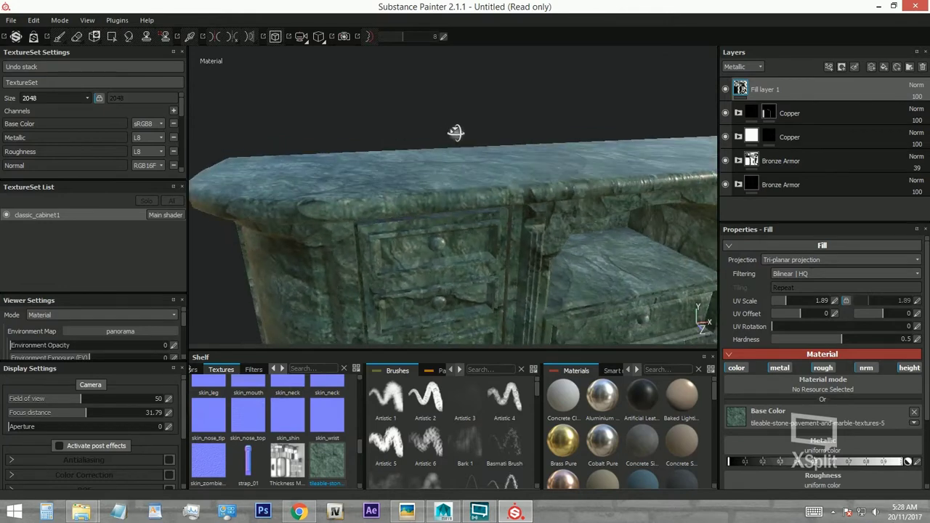
{"action": "left_click_drag", "start_coordinate": [581, 222], "coordinate": [552, 153], "text": "alt"}
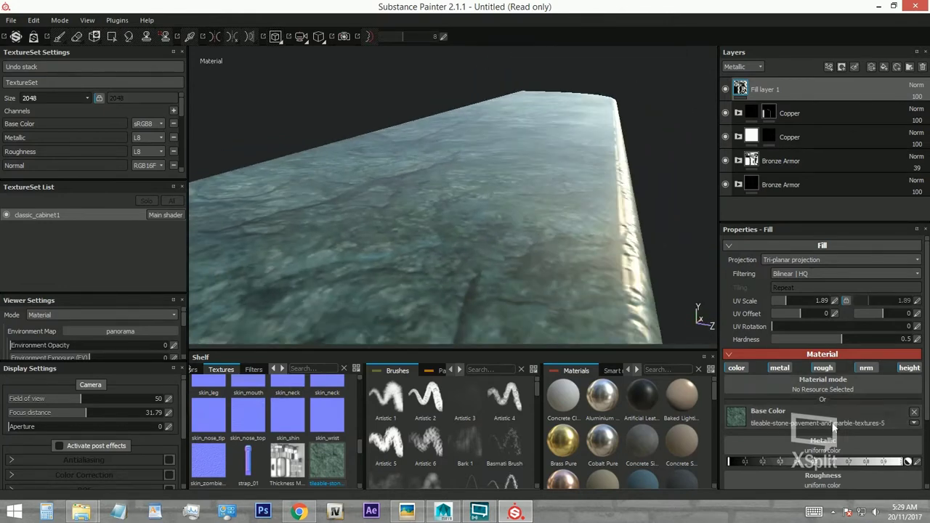
{"action": "scroll", "coordinate": [771, 406], "scroll_direction": "down", "scroll_amount": 3}
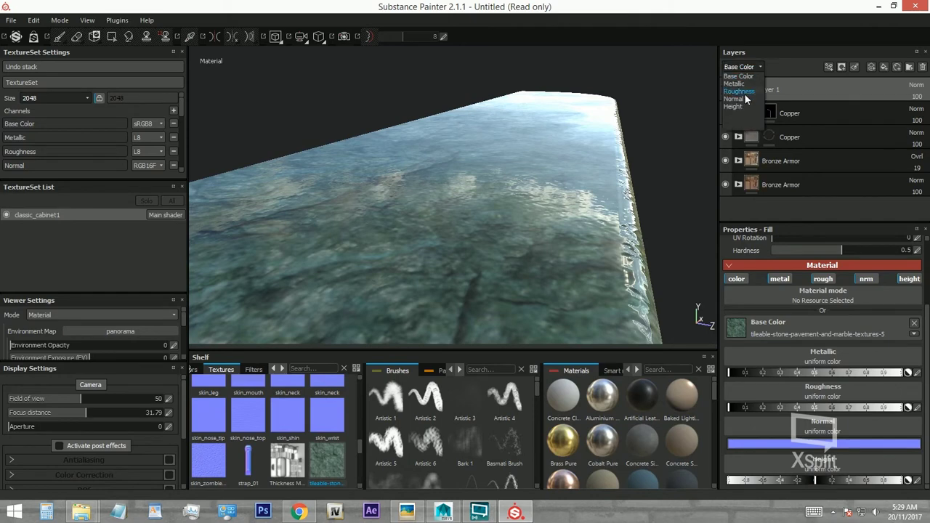
Preview the layers in the height and normal channels, then return to base color.
{"action": "left_click", "coordinate": [899, 89]}
{"action": "left_click", "coordinate": [864, 98]}
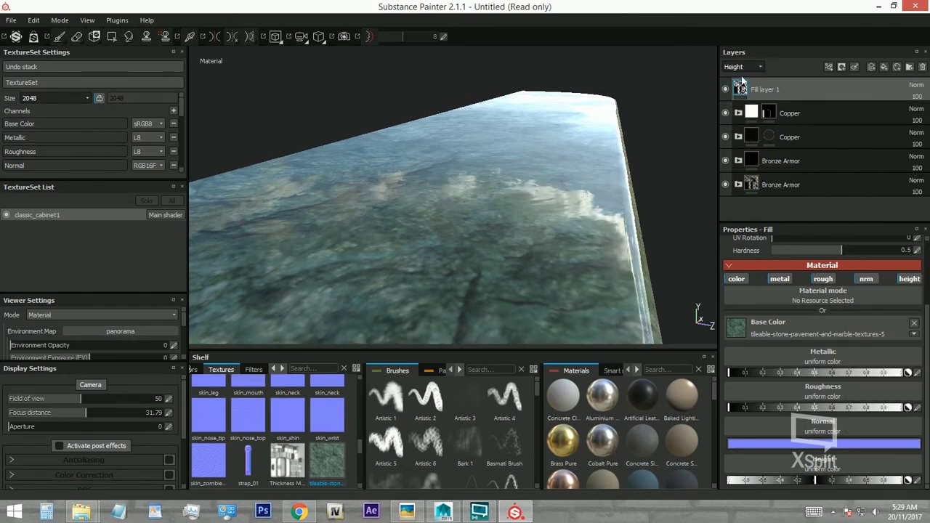
{"action": "left_click", "coordinate": [739, 100]}
{"action": "left_click", "coordinate": [912, 85]}
{"action": "left_click", "coordinate": [823, 84]}
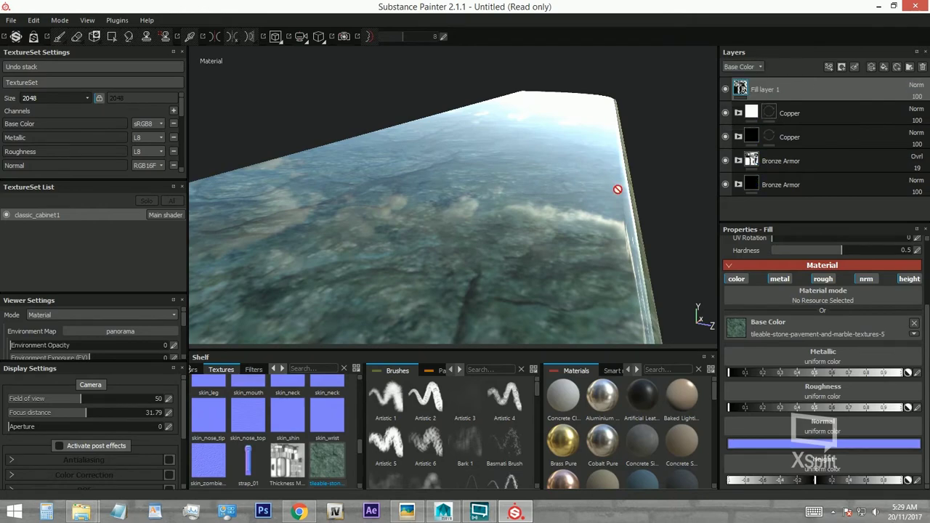
{"action": "mouse_move", "coordinate": [618, 189]}
{"action": "left_mouse_down", "text": "alt"}
{"action": "mouse_move", "coordinate": [643, 210]}
{"action": "mouse_move", "coordinate": [720, 212]}
{"action": "mouse_move", "coordinate": [649, 197]}
{"action": "mouse_move", "coordinate": [838, 87]}
{"action": "left_mouse_up", "text": "alt"}
Create Folder 1 and move Fill layer 1 into it.
{"action": "left_click", "coordinate": [874, 66]}
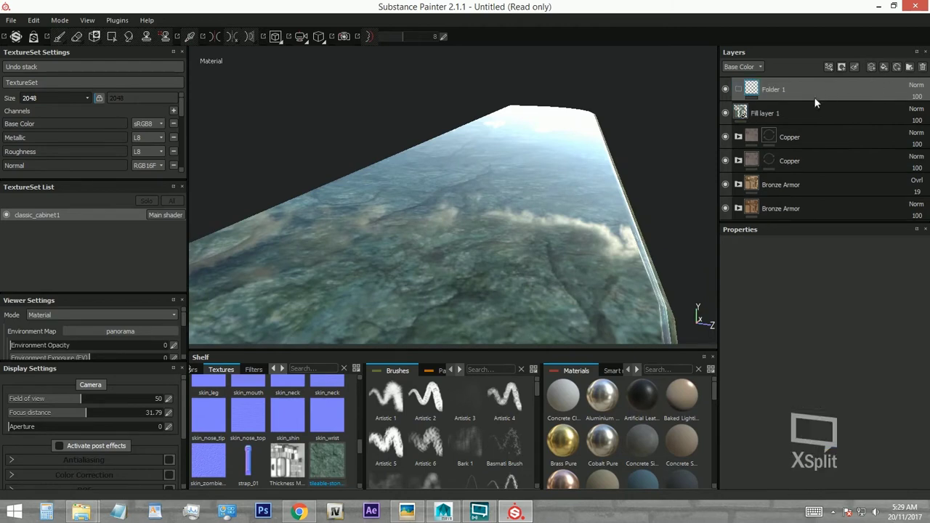
{"action": "left_click", "coordinate": [810, 105]}
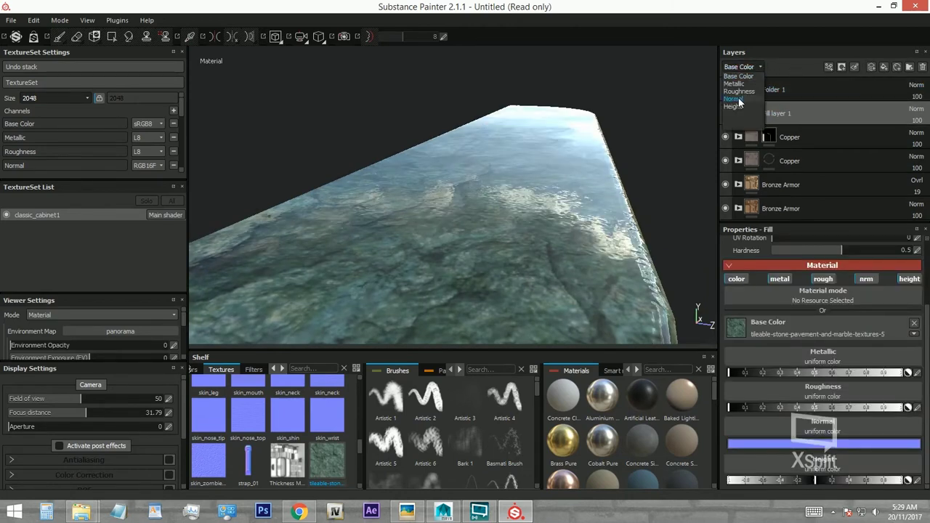
{"action": "left_click", "coordinate": [734, 107]}
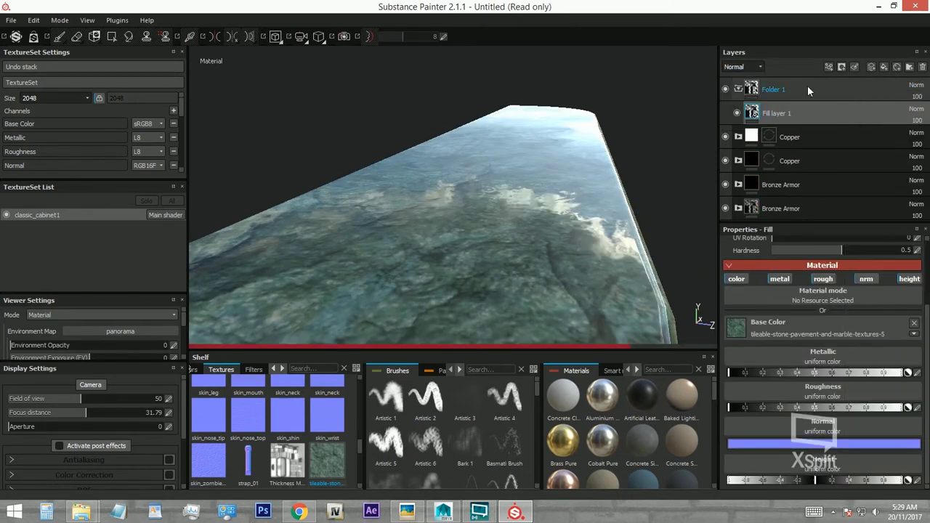
{"action": "left_click", "coordinate": [742, 66]}
{"action": "mouse_move", "coordinate": [508, 218]}
{"action": "left_mouse_down", "text": "alt"}
{"action": "mouse_move", "coordinate": [596, 182]}
{"action": "mouse_move", "coordinate": [589, 208]}
{"action": "left_mouse_up", "text": "alt"}
Add Fill layer 2 above Fill layer 1 using the Grunge Rust Fine texture.
{"action": "left_click", "coordinate": [876, 67]}
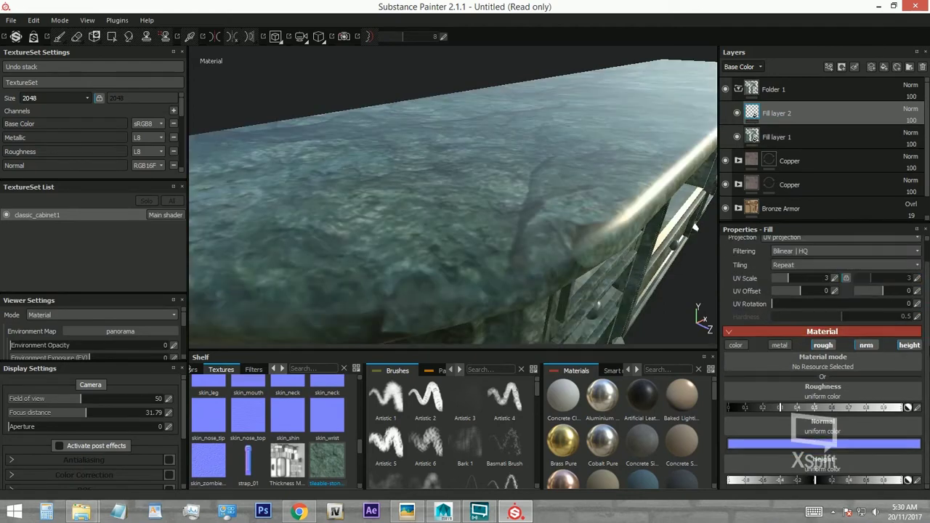
{"action": "scroll", "coordinate": [825, 356], "scroll_direction": "up", "scroll_amount": 2}
{"action": "left_click", "coordinate": [822, 419]}
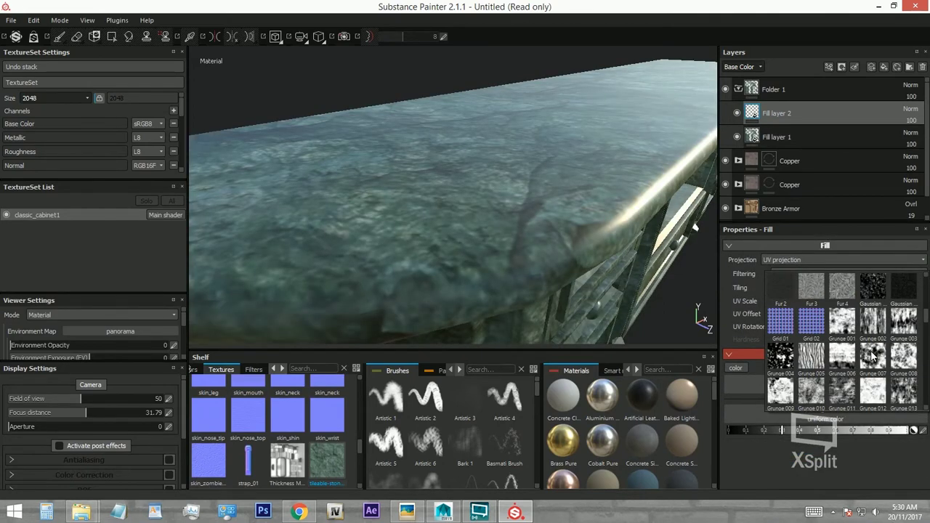
{"action": "scroll", "coordinate": [871, 353], "scroll_direction": "down", "scroll_amount": 5}
{"action": "scroll", "coordinate": [872, 356], "scroll_direction": "down", "scroll_amount": 5}
{"action": "scroll", "coordinate": [872, 359], "scroll_direction": "down", "scroll_amount": 5}
{"action": "scroll", "coordinate": [874, 362], "scroll_direction": "down", "scroll_amount": 5}
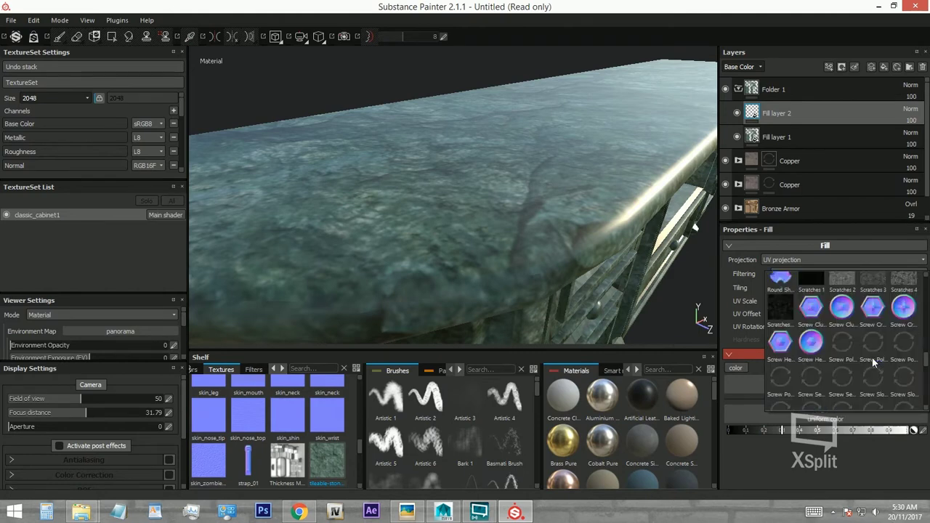
{"action": "scroll", "coordinate": [874, 363], "scroll_direction": "down", "scroll_amount": 5}
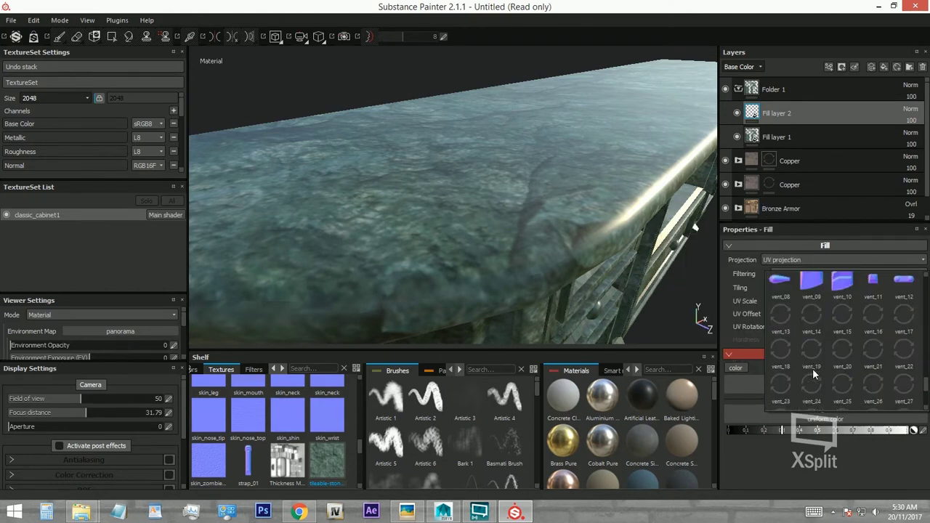
{"action": "scroll", "coordinate": [828, 374], "scroll_direction": "up", "scroll_amount": 3}
{"action": "scroll", "coordinate": [843, 377], "scroll_direction": "up", "scroll_amount": 2}
{"action": "mouse_move", "coordinate": [903, 283]}
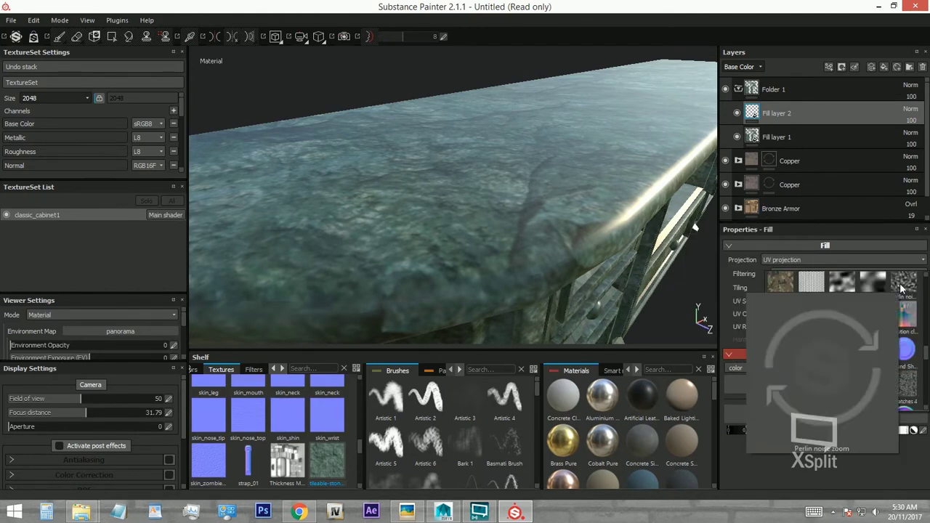
{"action": "scroll", "coordinate": [868, 370], "scroll_direction": "up", "scroll_amount": 3}
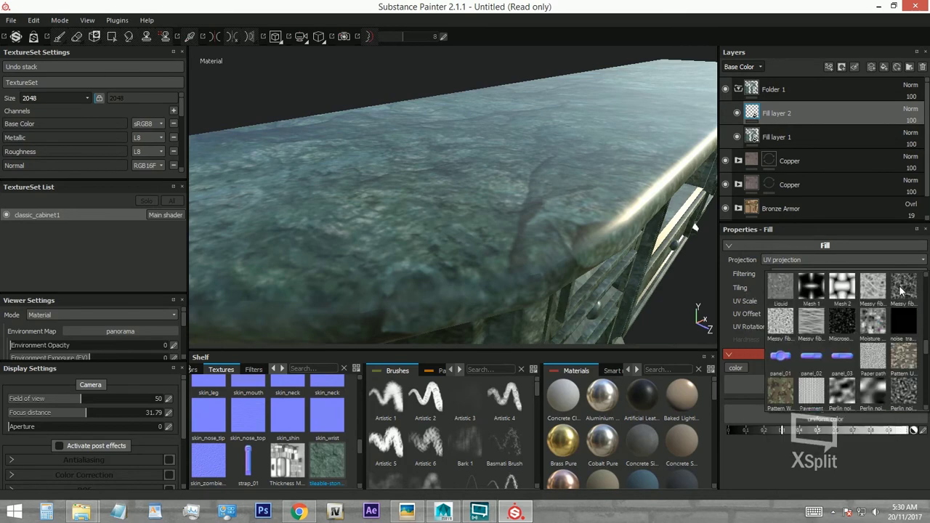
{"action": "scroll", "coordinate": [900, 297], "scroll_direction": "up", "scroll_amount": 3}
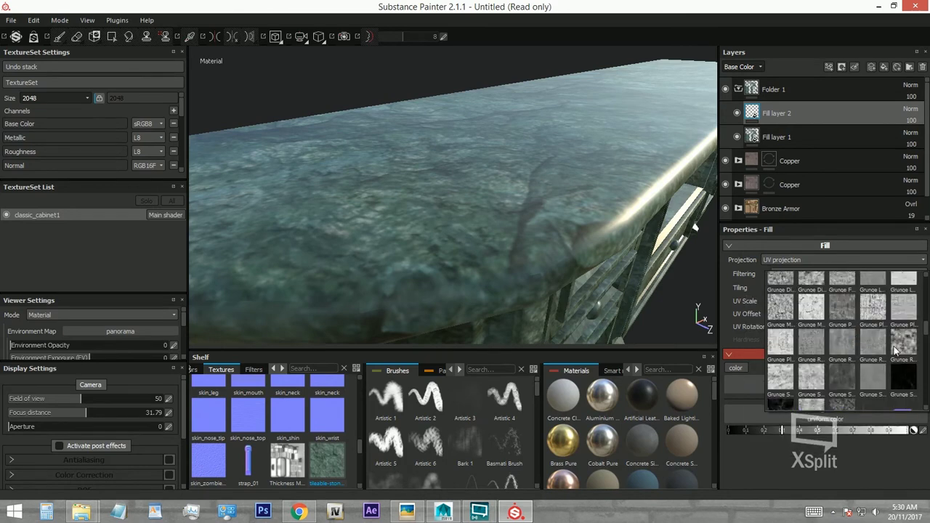
{"action": "left_click", "coordinate": [901, 342]}
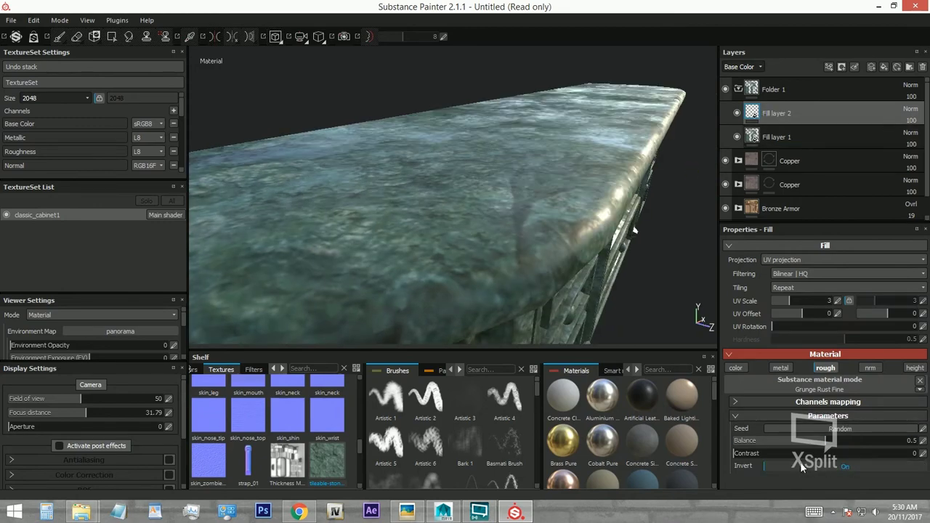
Invert the Grunge Rust Fine pattern and add a Levels effect to Fill layer 2.
{"action": "left_click", "coordinate": [800, 465]}
{"action": "left_click_drag", "start_coordinate": [618, 337], "coordinate": [727, 218], "text": "alt"}
{"action": "right_click", "coordinate": [782, 108]}
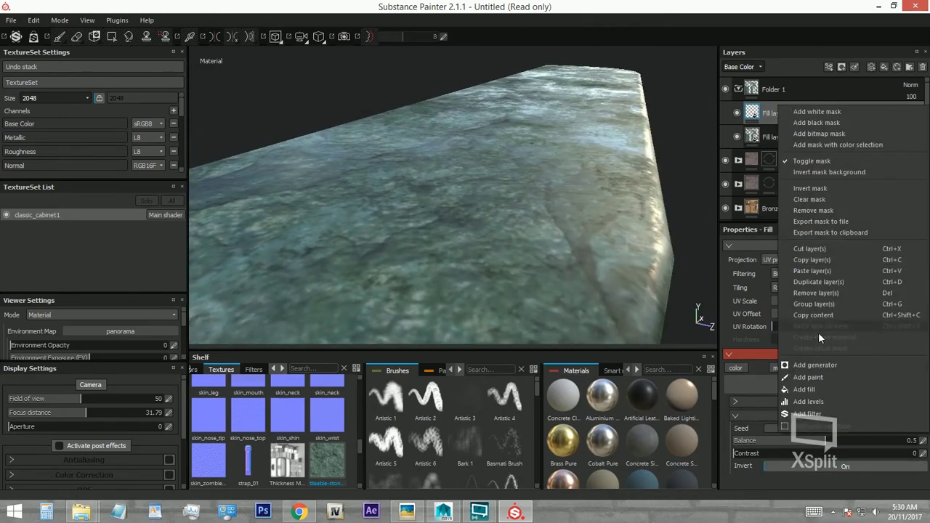
{"action": "left_click", "coordinate": [827, 401]}
Tune the roughness Levels midpoint and set the output to 0.291, then collapse the folder.
{"action": "left_click_drag", "start_coordinate": [824, 282], "coordinate": [835, 284]}
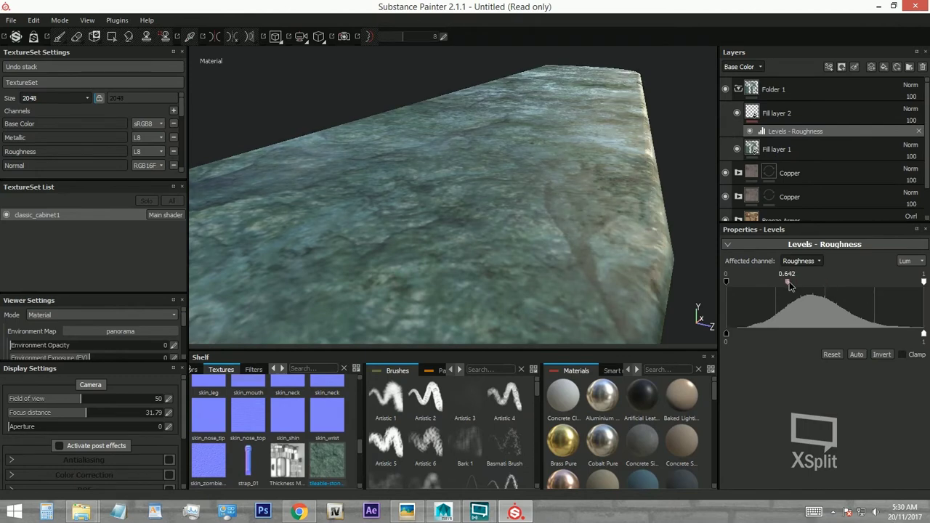
{"action": "left_click_drag", "start_coordinate": [726, 332], "coordinate": [760, 331]}
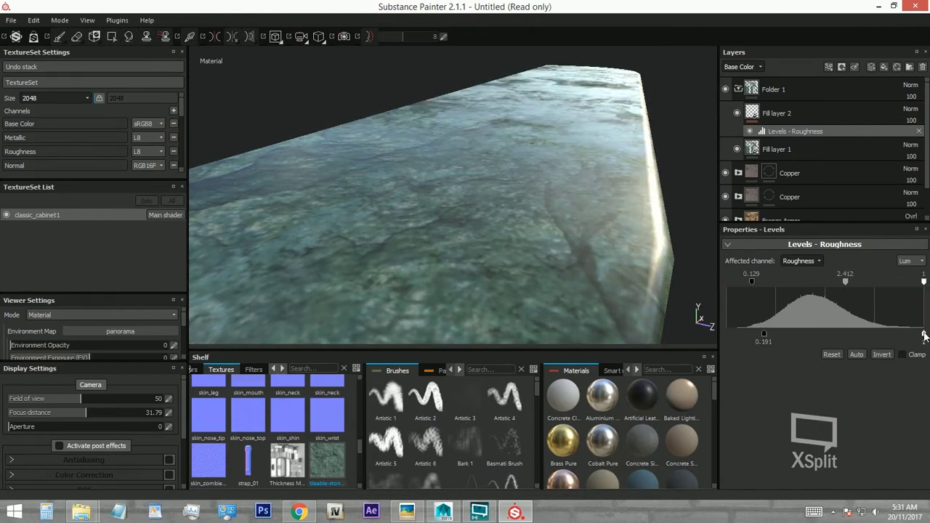
{"action": "left_click_drag", "start_coordinate": [836, 282], "coordinate": [852, 281]}
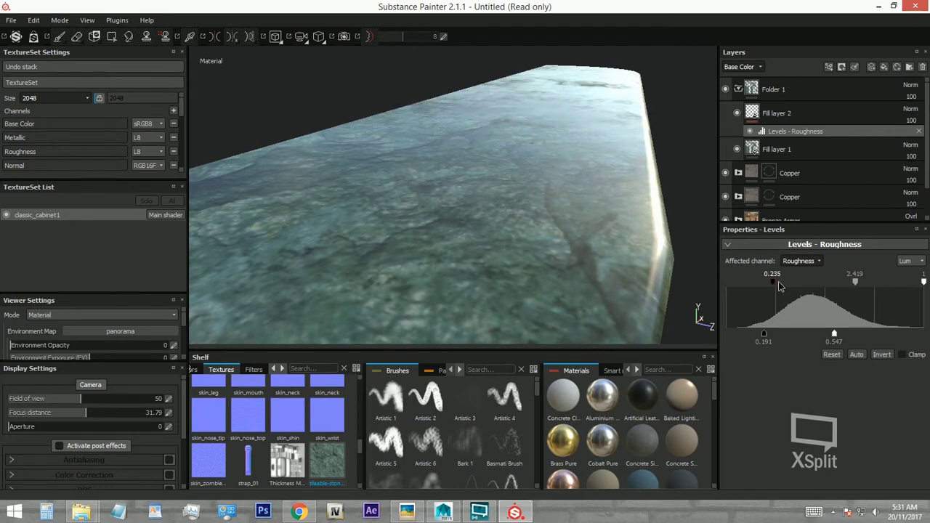
{"action": "left_click_drag", "start_coordinate": [763, 333], "coordinate": [725, 332]}
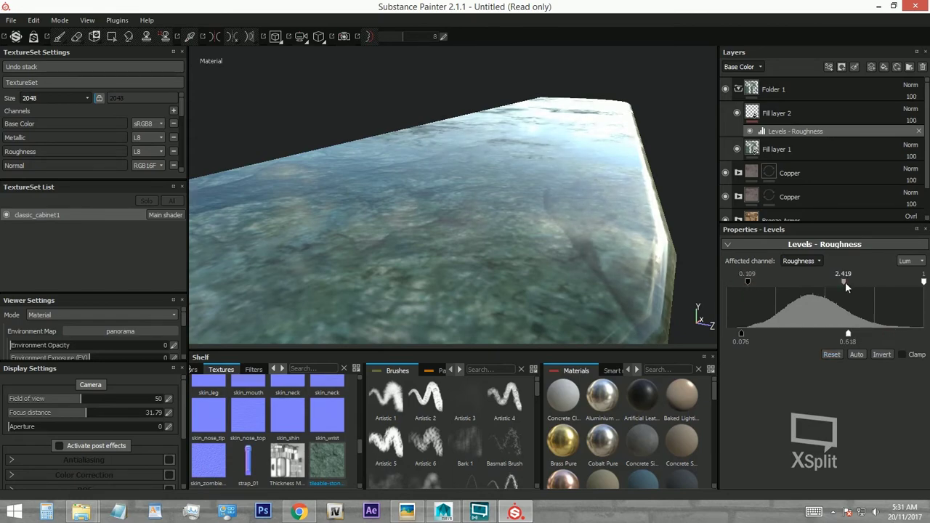
{"action": "left_click_drag", "start_coordinate": [845, 283], "coordinate": [841, 283]}
{"action": "mouse_move", "coordinate": [608, 193]}
{"action": "left_mouse_down", "text": "alt"}
{"action": "mouse_move", "coordinate": [609, 161]}
{"action": "mouse_move", "coordinate": [846, 290]}
{"action": "left_mouse_up", "text": "alt"}
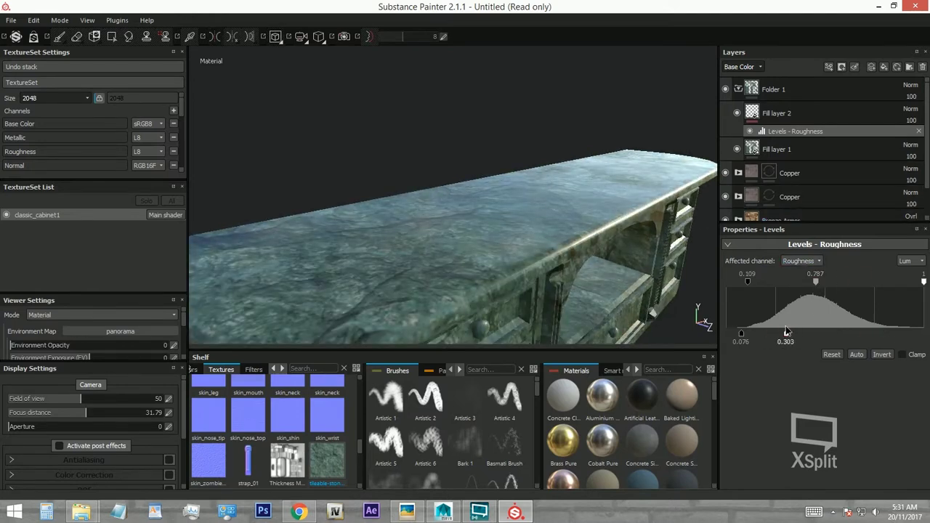
{"action": "left_click_drag", "start_coordinate": [785, 331], "coordinate": [783, 333]}
{"action": "mouse_move", "coordinate": [541, 196]}
{"action": "left_mouse_down", "text": "alt"}
{"action": "mouse_move", "coordinate": [608, 182]}
{"action": "mouse_move", "coordinate": [585, 191]}
{"action": "mouse_move", "coordinate": [525, 172]}
{"action": "mouse_move", "coordinate": [583, 259]}
{"action": "mouse_move", "coordinate": [562, 249]}
{"action": "mouse_move", "coordinate": [731, 116]}
{"action": "left_mouse_up", "text": "alt"}
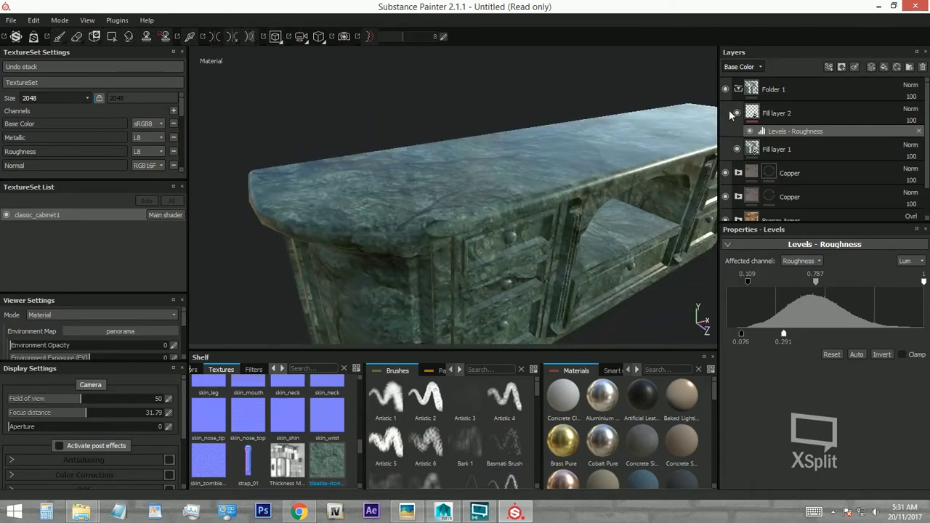
{"action": "left_click", "coordinate": [738, 89]}
Give Folder 1 a black mask and polygon-fill the countertop faces to reveal marble.
{"action": "right_click", "coordinate": [733, 89]}
{"action": "left_click", "coordinate": [755, 90]}
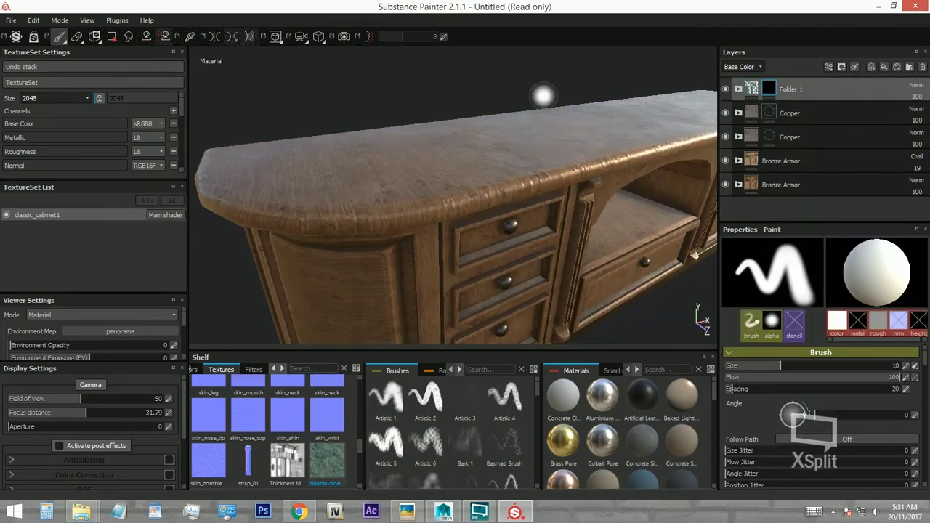
{"action": "key", "text": "4"}
{"action": "left_click", "coordinate": [476, 162]}
{"action": "left_click_drag", "start_coordinate": [476, 161], "coordinate": [352, 214], "text": "alt"}
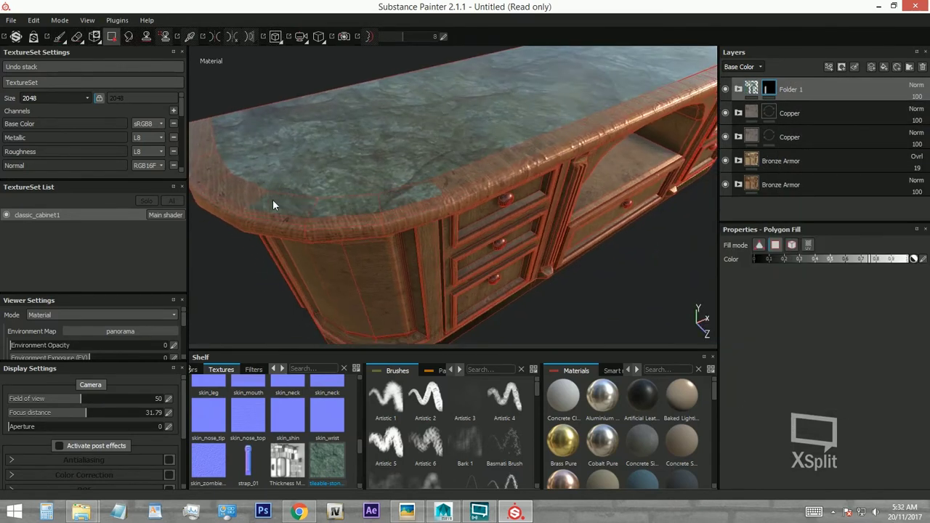
Orbit the cabinet to check the countertop, its underside, and the front drawer knobs.
{"action": "mouse_move", "coordinate": [537, 191]}
{"action": "left_mouse_down", "text": "alt"}
{"action": "mouse_move", "coordinate": [447, 177]}
{"action": "mouse_move", "coordinate": [368, 185]}
{"action": "mouse_move", "coordinate": [354, 195]}
{"action": "left_mouse_up", "text": "alt"}
{"action": "right_click_drag", "start_coordinate": [354, 195], "coordinate": [480, 181], "text": "alt"}
{"action": "mouse_move", "coordinate": [481, 182]}
{"action": "left_mouse_down", "text": "alt"}
{"action": "mouse_move", "coordinate": [649, 162]}
{"action": "mouse_move", "coordinate": [535, 94]}
{"action": "left_mouse_up", "text": "alt"}
{"action": "mouse_move", "coordinate": [485, 213]}
{"action": "left_mouse_down", "text": "alt"}
{"action": "mouse_move", "coordinate": [572, 308]}
{"action": "mouse_move", "coordinate": [320, 177]}
{"action": "left_mouse_up", "text": "alt"}
{"action": "right_click_drag", "start_coordinate": [320, 176], "coordinate": [705, 305], "text": "alt"}
{"action": "mouse_move", "coordinate": [705, 305]}
{"action": "left_mouse_down", "text": "alt"}
{"action": "mouse_move", "coordinate": [594, 313]}
{"action": "mouse_move", "coordinate": [469, 239]}
{"action": "mouse_move", "coordinate": [561, 298]}
{"action": "mouse_move", "coordinate": [623, 244]}
{"action": "mouse_move", "coordinate": [622, 320]}
{"action": "mouse_move", "coordinate": [486, 248]}
{"action": "left_mouse_up", "text": "alt"}
{"action": "right_click_drag", "start_coordinate": [487, 247], "coordinate": [467, 218], "text": "alt"}
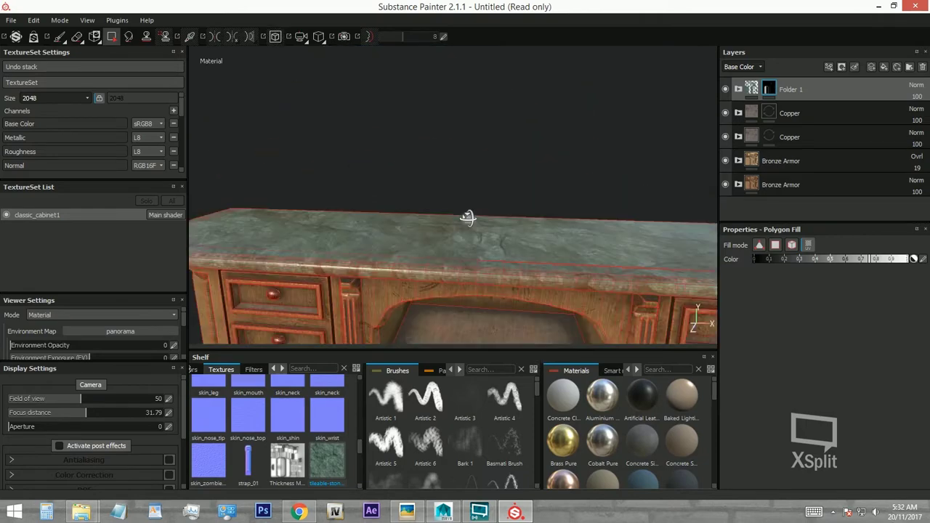
{"action": "left_click_drag", "start_coordinate": [468, 218], "coordinate": [480, 253], "text": "alt"}
{"action": "right_click_drag", "start_coordinate": [479, 254], "coordinate": [617, 265], "text": "alt"}
{"action": "left_click_drag", "start_coordinate": [617, 265], "coordinate": [442, 225], "text": "alt"}
{"action": "right_click_drag", "start_coordinate": [442, 225], "coordinate": [678, 276], "text": "alt"}
{"action": "mouse_move", "coordinate": [678, 276]}
{"action": "left_mouse_down", "text": "alt"}
{"action": "mouse_move", "coordinate": [470, 194]}
{"action": "mouse_move", "coordinate": [611, 234]}
{"action": "mouse_move", "coordinate": [427, 174]}
{"action": "mouse_move", "coordinate": [477, 158]}
{"action": "mouse_move", "coordinate": [494, 206]}
{"action": "mouse_move", "coordinate": [440, 183]}
{"action": "mouse_move", "coordinate": [456, 230]}
{"action": "mouse_move", "coordinate": [370, 138]}
{"action": "mouse_move", "coordinate": [373, 223]}
{"action": "mouse_move", "coordinate": [414, 260]}
{"action": "left_mouse_up", "text": "alt"}
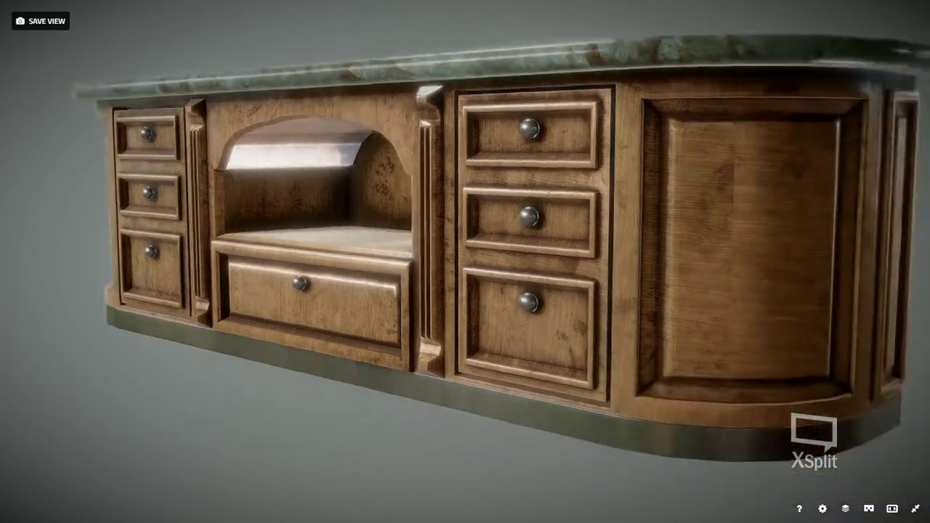